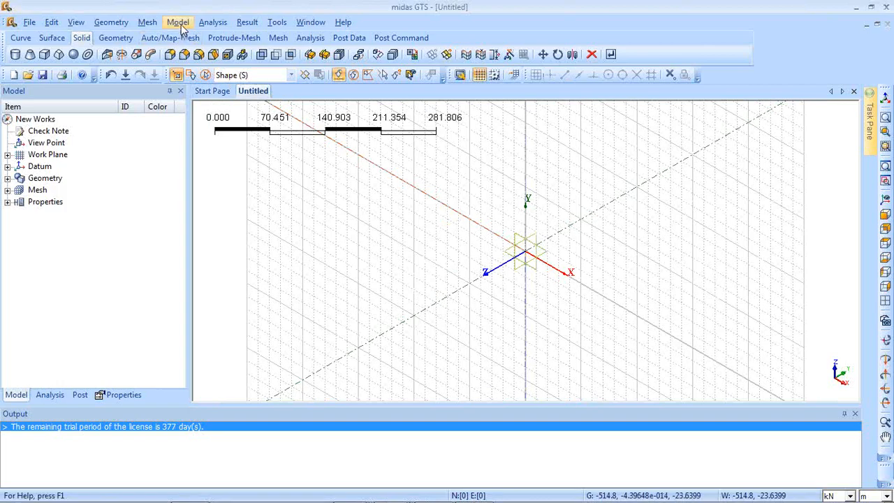
Start a new solid attribute and name it Soil.
mouse_move(242, 163)
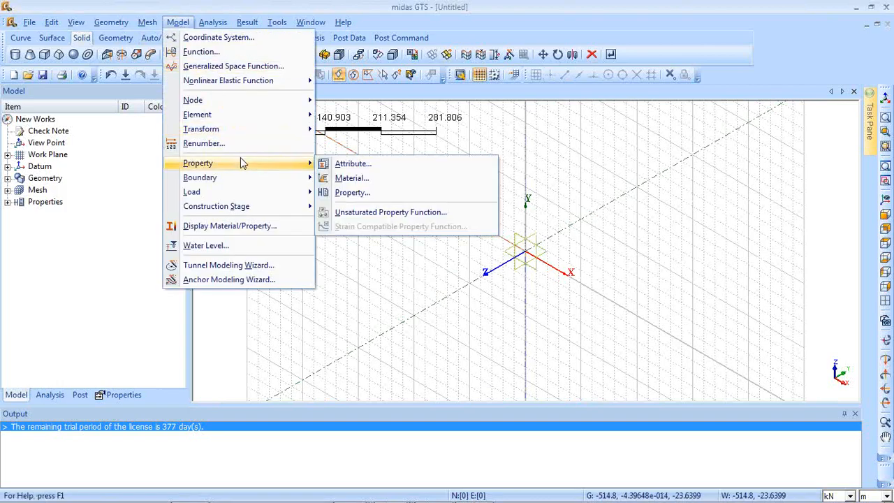
left_click(349, 164)
left_click(353, 131)
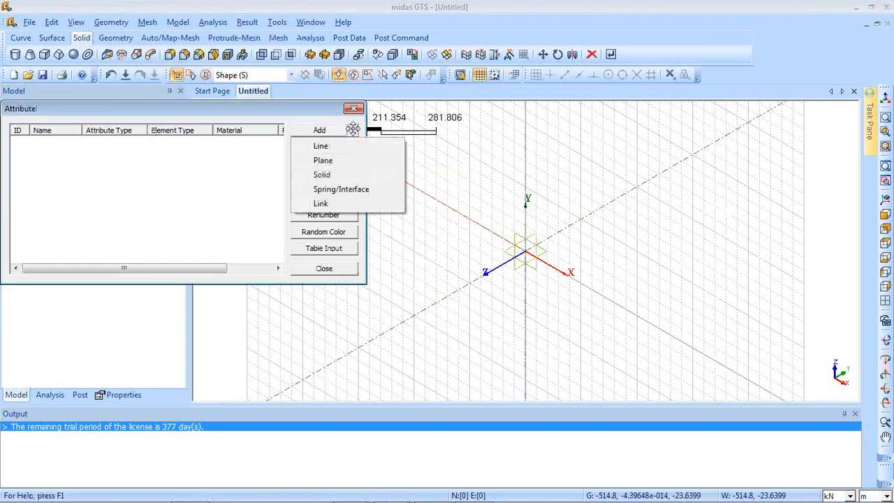
left_click(328, 173)
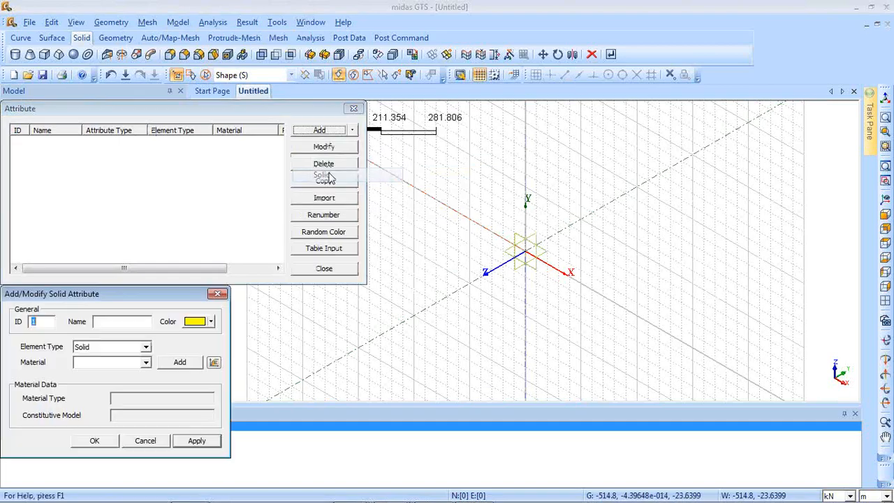
left_click_drag(137, 293, 195, 214)
left_click(184, 243)
type("E")
type("oil")
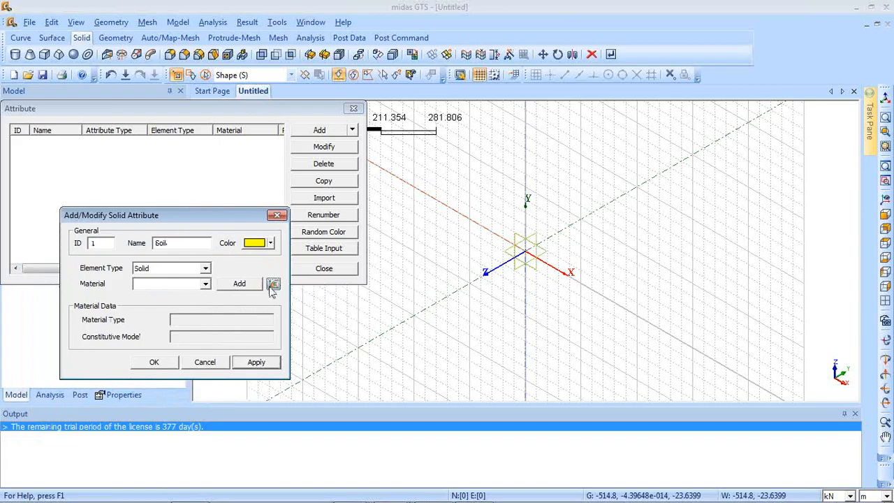
Add a ground material named Soil for the attribute, with a modulus of elasticity of 1.0e5 kN/m^2.
left_click(273, 285)
left_click(564, 237)
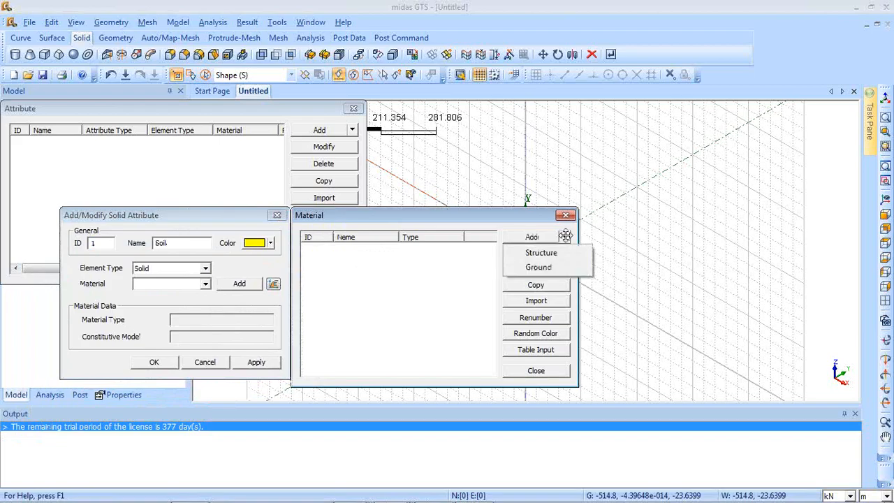
left_click(540, 267)
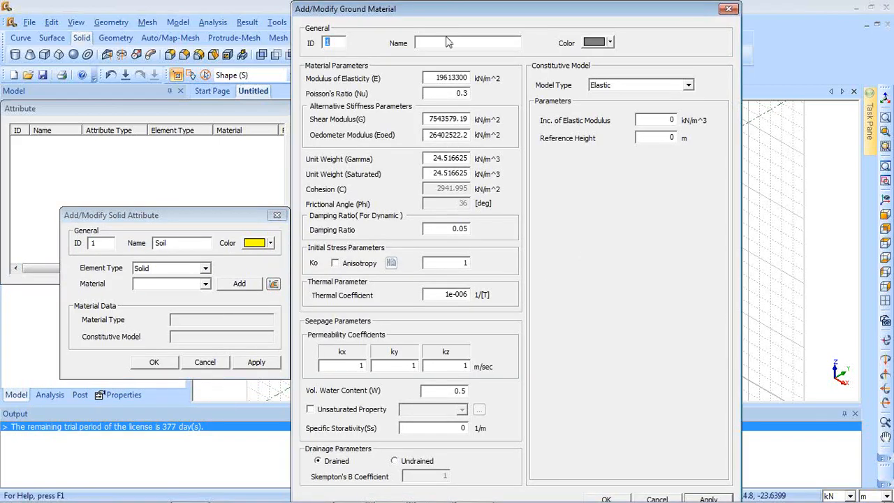
left_click(445, 41)
type("Soil")
left_click_drag(431, 78, 466, 77)
type("1.0e5")
Set the Soil material's constitutive model to Mohr Coulomb and both the normal and saturated unit weights to 20 kN/m^3.
left_click(430, 159)
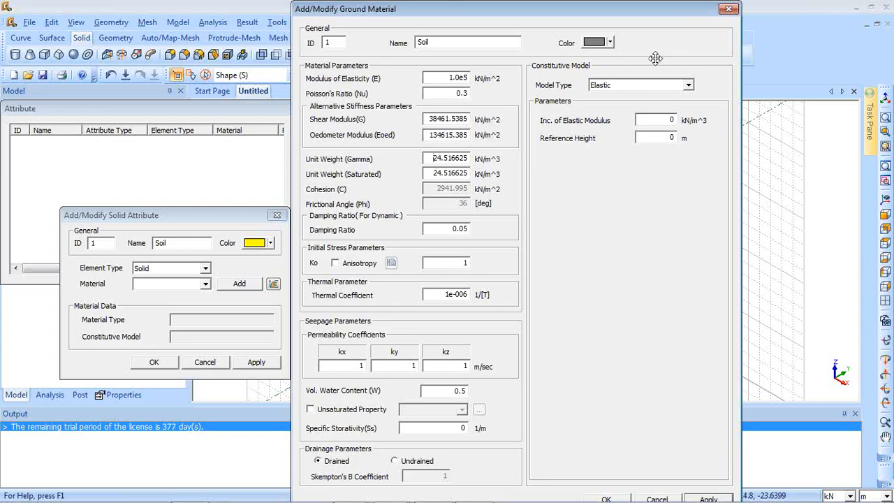
left_click(626, 87)
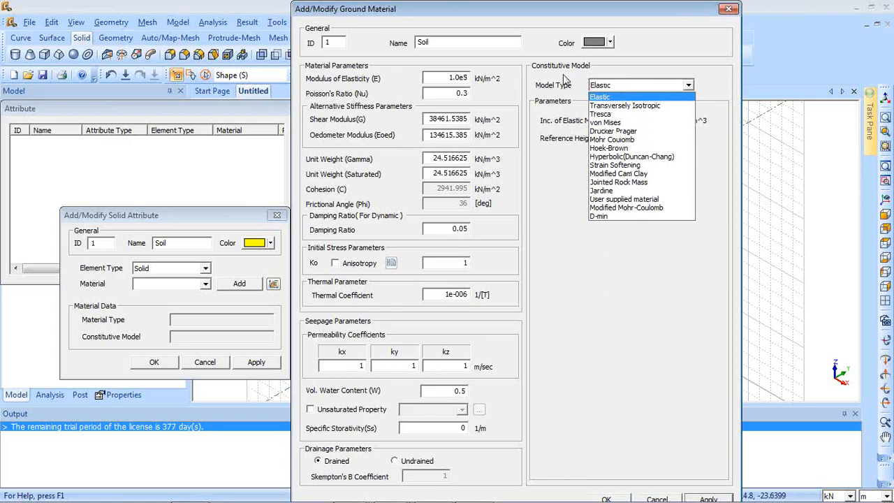
left_click(609, 141)
left_click_drag(433, 158, 479, 160)
type("20")
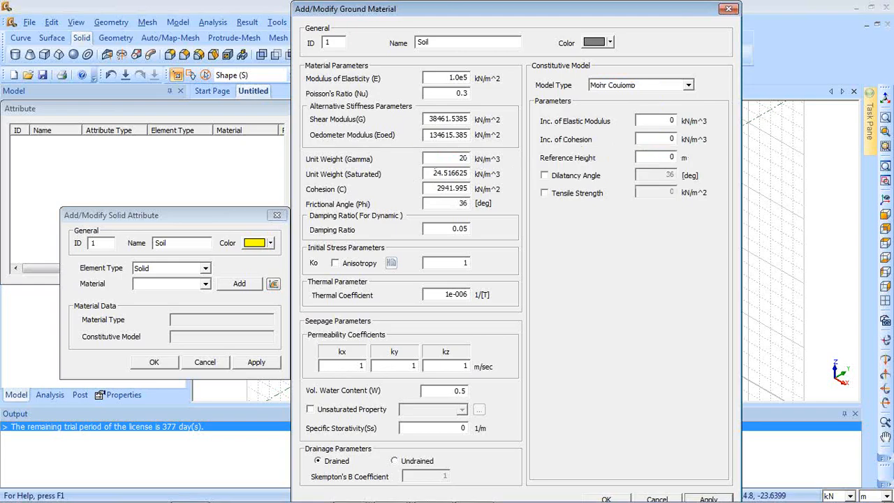
left_click_drag(430, 174, 490, 174)
type("20")
Set the Soil material's cohesion to 20 kN/m^2 and frictional angle to 30 degrees, and save the material.
left_click_drag(435, 189, 492, 186)
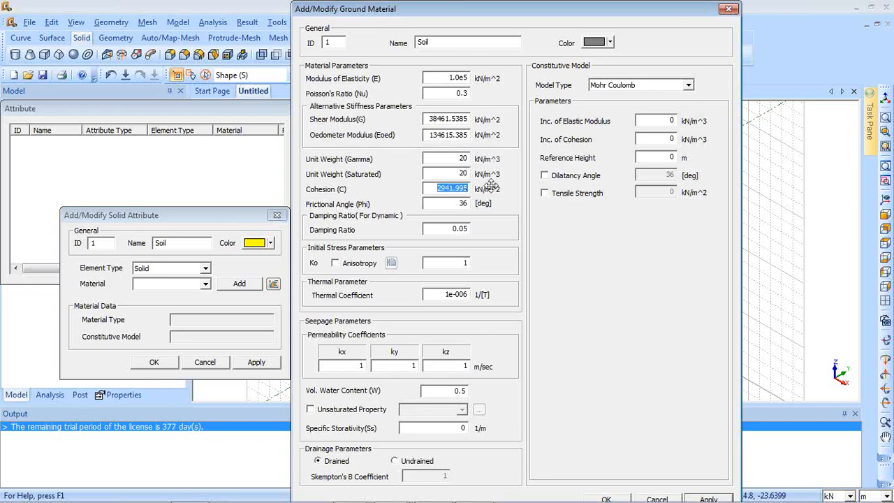
type("20")
left_click_drag(454, 203, 519, 198)
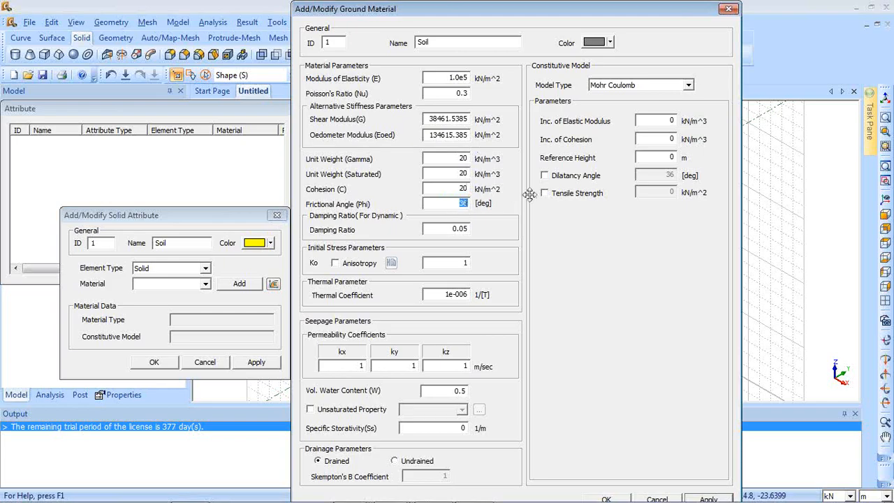
type("30")
left_click_drag(552, 27, 544, 4)
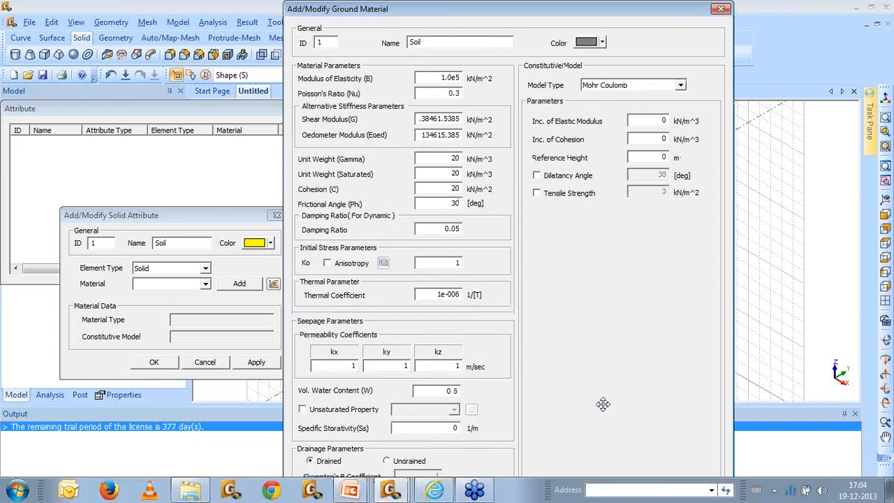
left_click(601, 497)
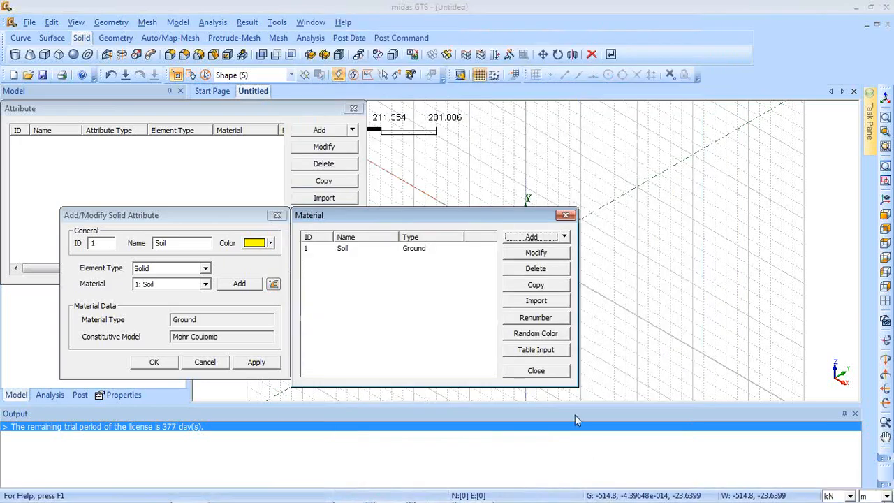
Save the solid attribute with the Soil material assigned and leave the material and attribute lists.
left_click(552, 373)
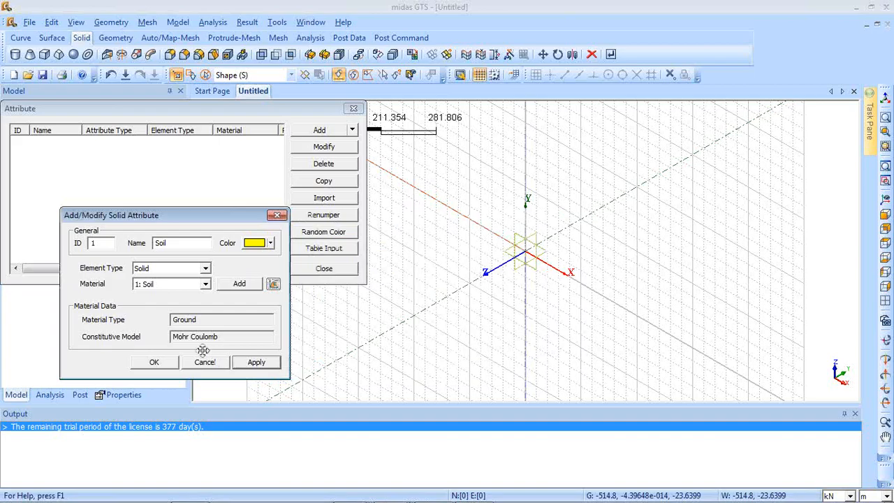
left_click(161, 370)
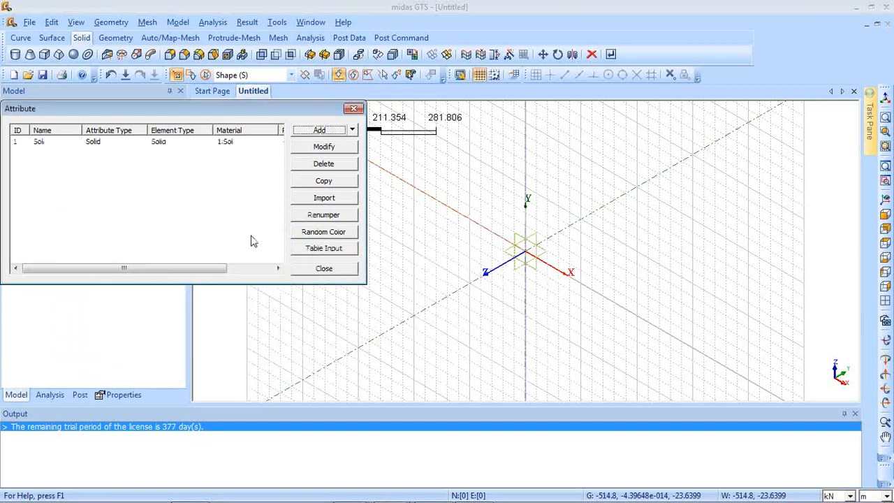
left_click(327, 270)
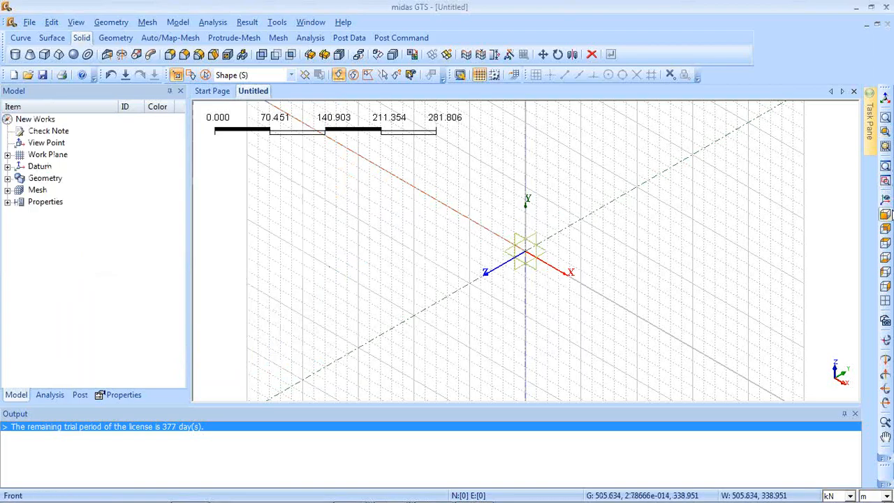
In the front view, begin a 2D polyline at 0,0 and add relative segments of 47,0 and 0,5.
left_click(886, 215)
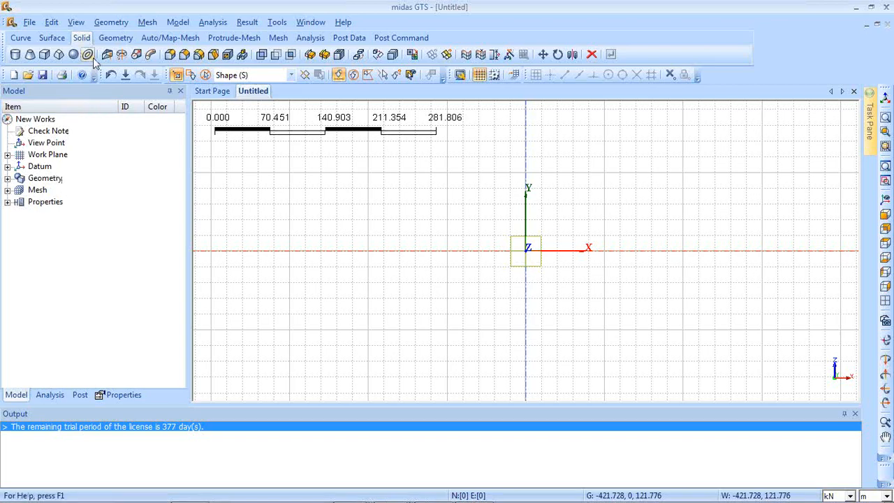
left_click(29, 39)
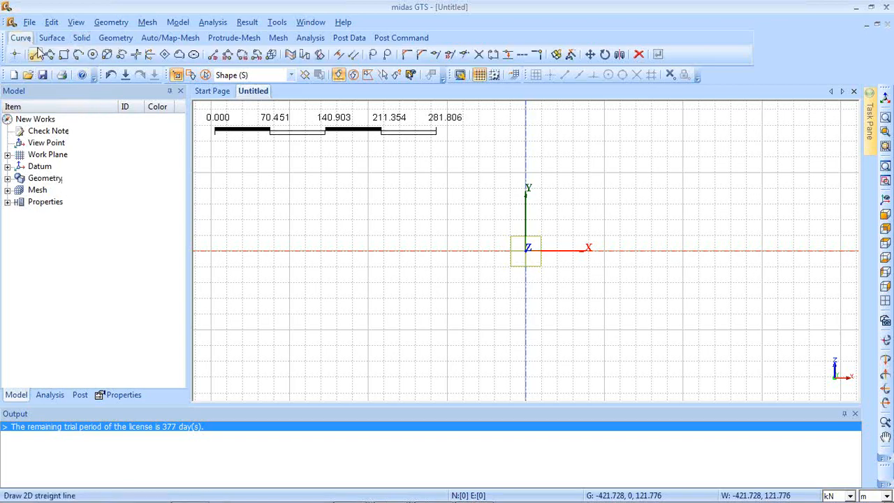
left_click(50, 55)
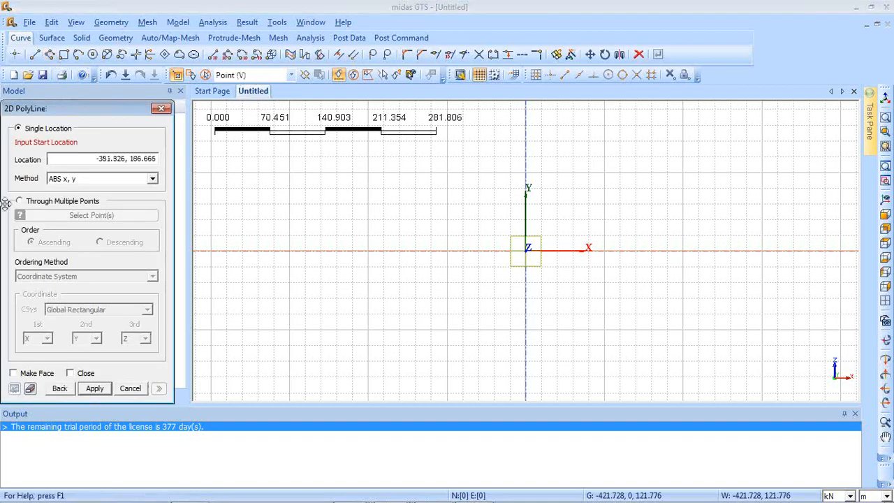
left_click(81, 159)
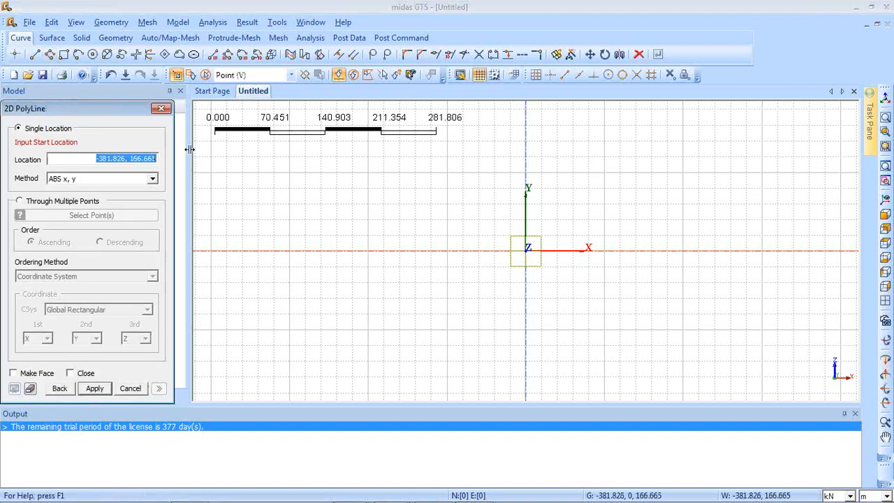
key("BackSpace")
type("0,0")
key("Return")
type("4")
type("7,0")
key("Return")
type("0,5")
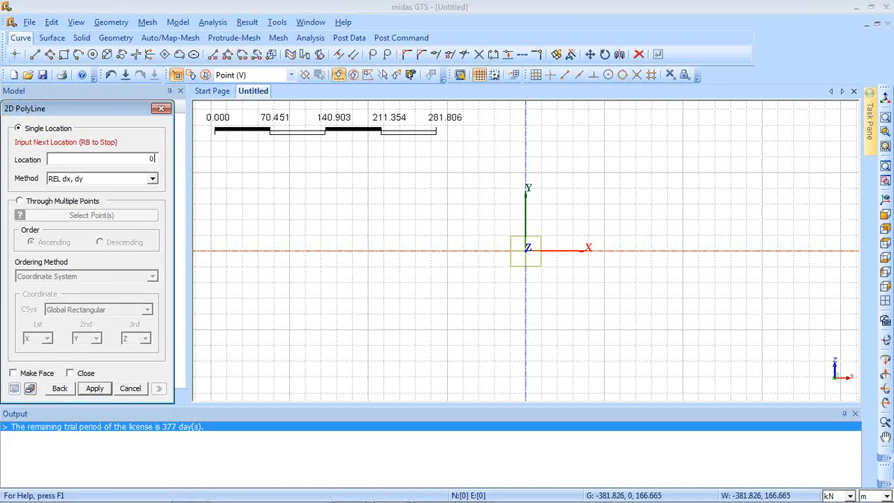
key("Return")
Complete the closed slope profile with relative polyline segments of -15,0, -20,10, -12,0 and 0,-15.
key("BackSpace")
type("-15")
type("0")
key("Return")
type("-10 10")
key("Return")
type("-12, 0")
key("Return")
type("0 -15")
key("Return")
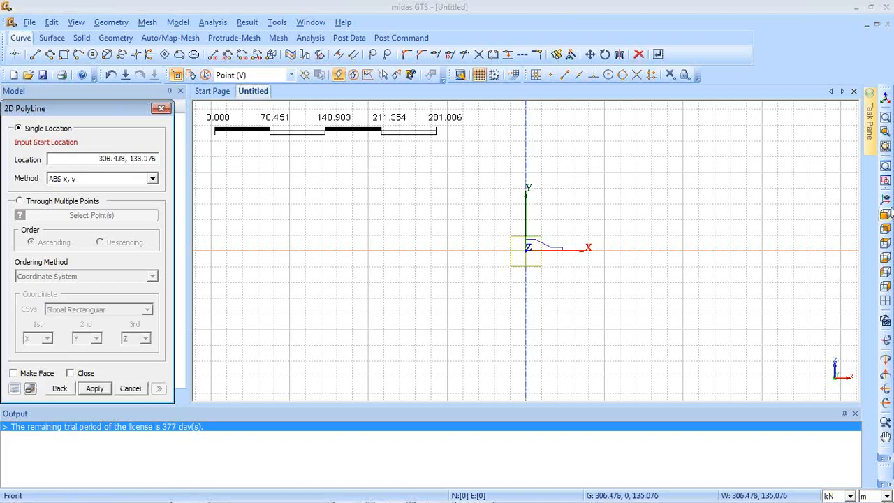
left_click(886, 214)
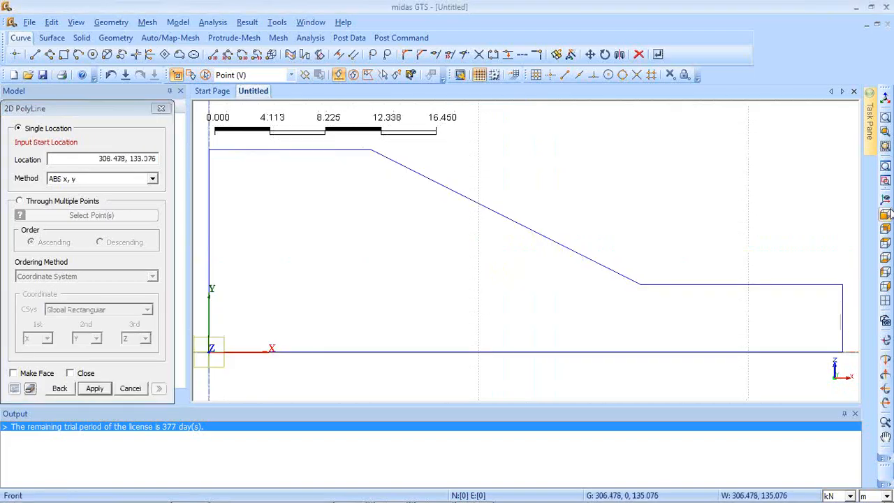
left_click(161, 108)
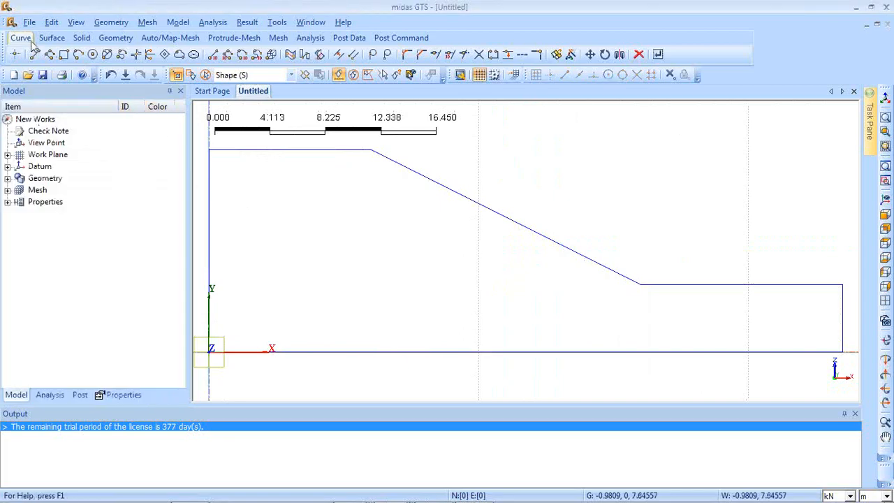
Set up an Extrude of the slope profile wire, with the datum axis perpendicular to the profile as its direction.
left_click(81, 38)
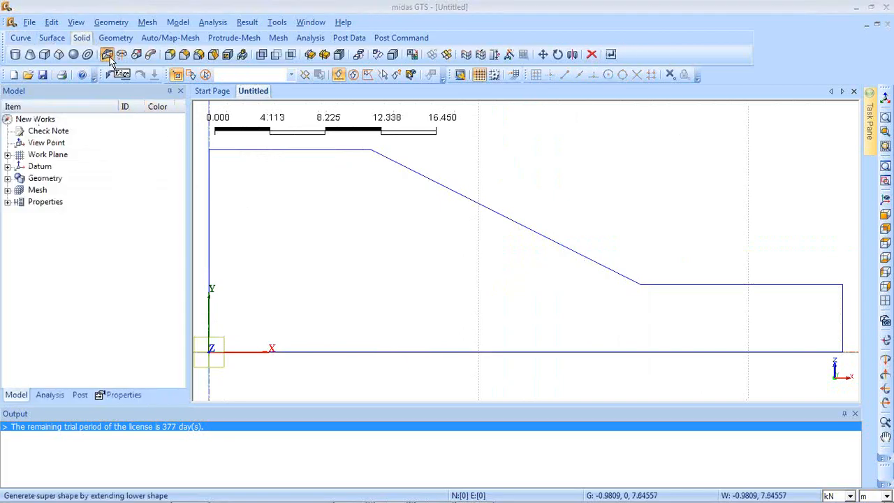
left_click(106, 54)
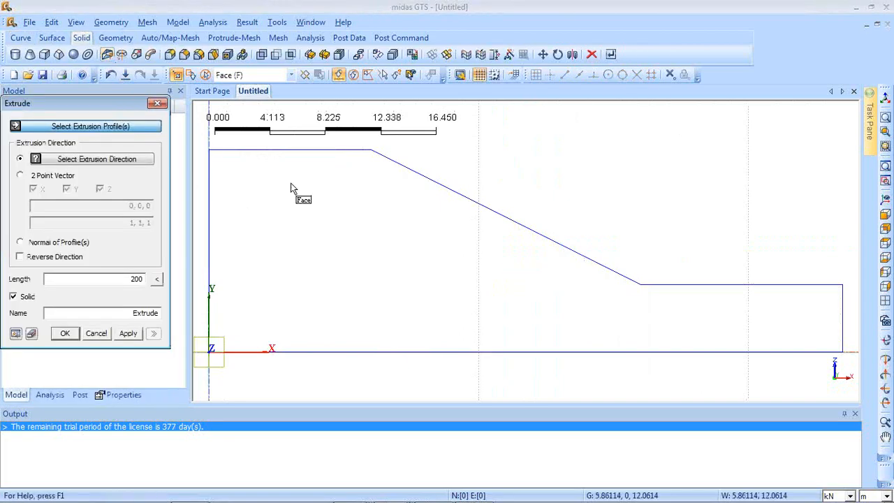
left_click(257, 75)
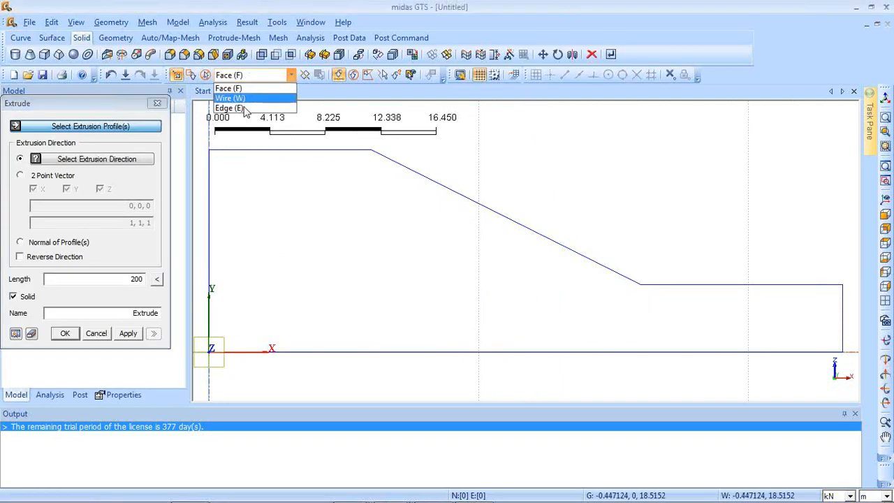
left_click(251, 98)
left_click(277, 151)
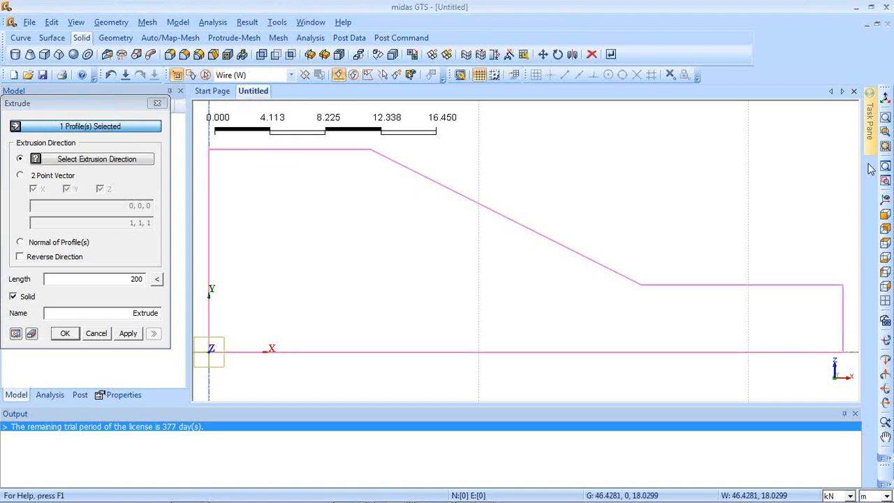
left_click(885, 199)
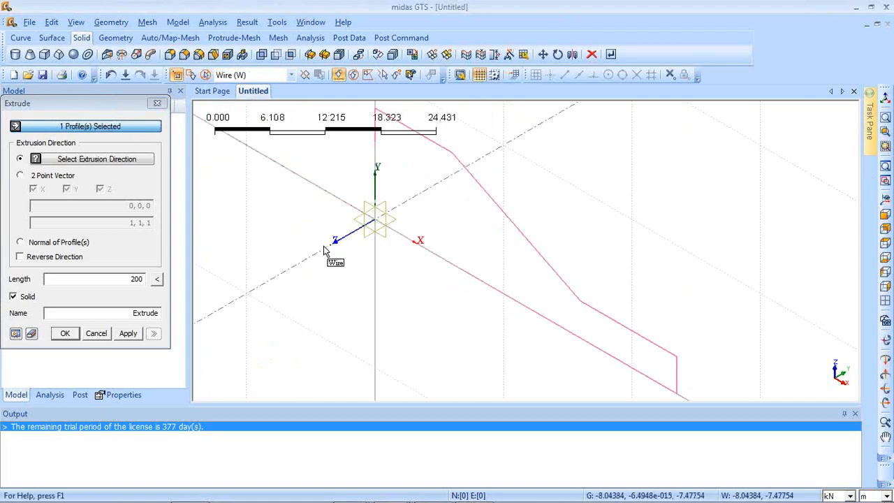
left_click(82, 159)
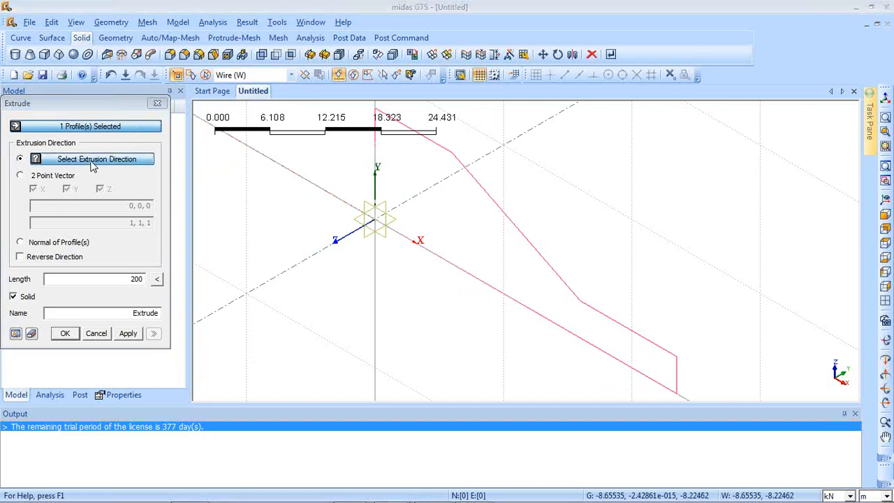
left_click(301, 262)
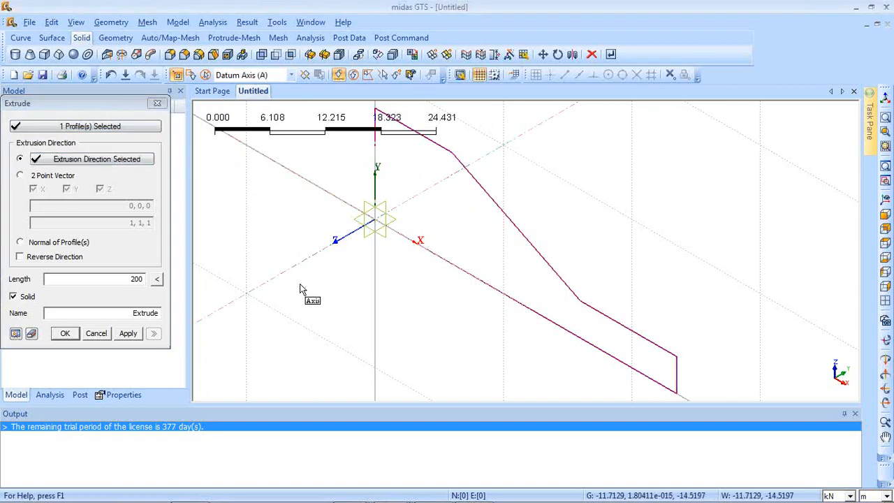
Set the extrusion length to 25 m, preview it, and extrude the slope profile as a solid.
left_click(94, 278)
type("2")
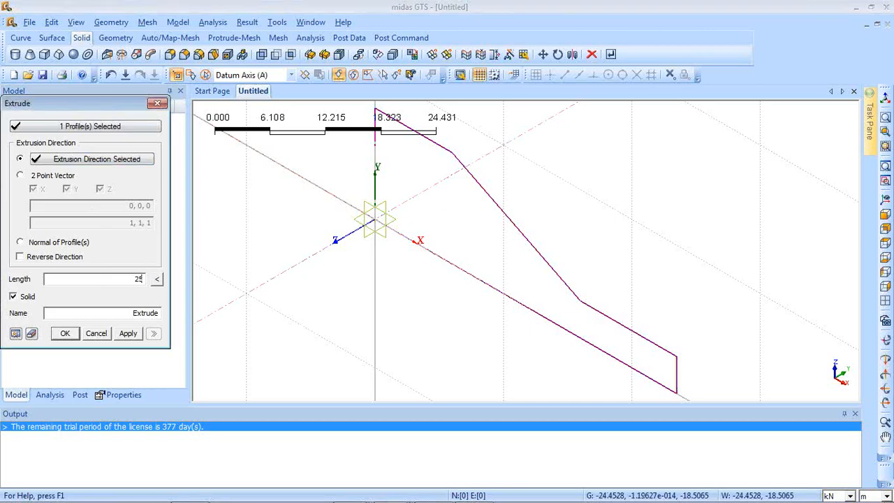
type("5")
left_click(15, 334)
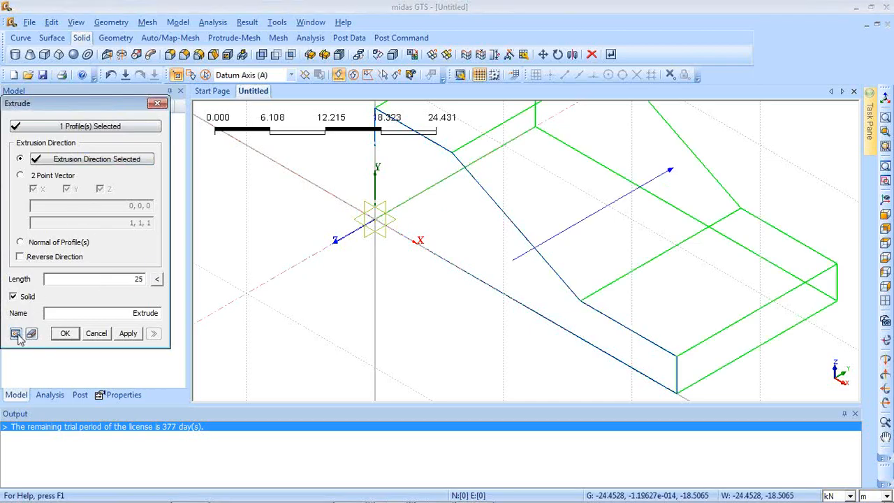
left_click(129, 334)
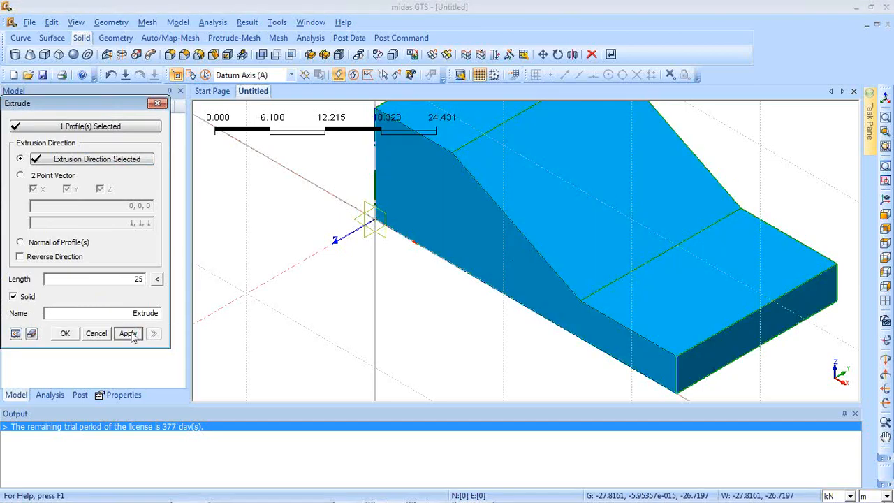
left_click(158, 104)
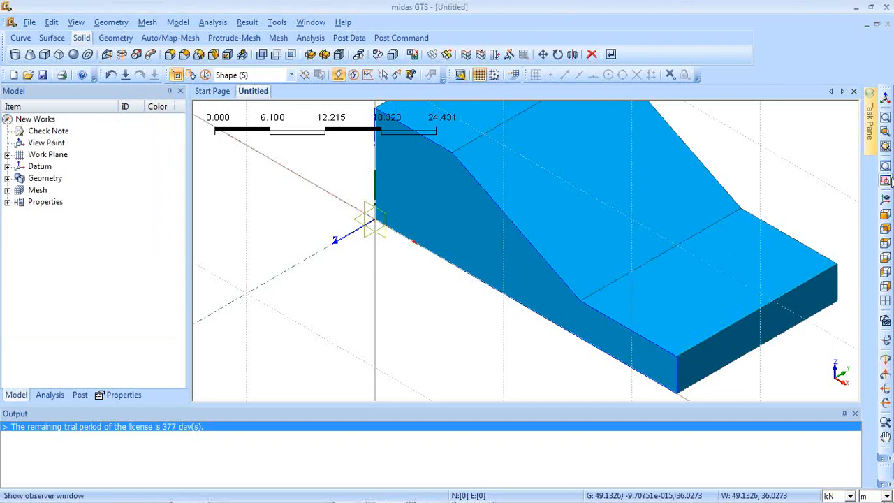
Move the work plane by three points: origin 12, 12.5, 15, x-axis 12, 25, 15 and plane 0, 12.5, 15, and view it straight on.
left_click(886, 201)
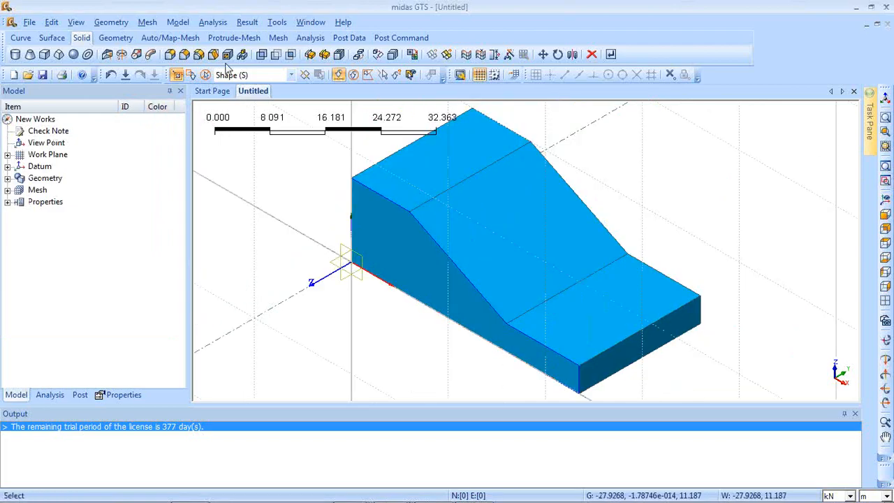
left_click(515, 74)
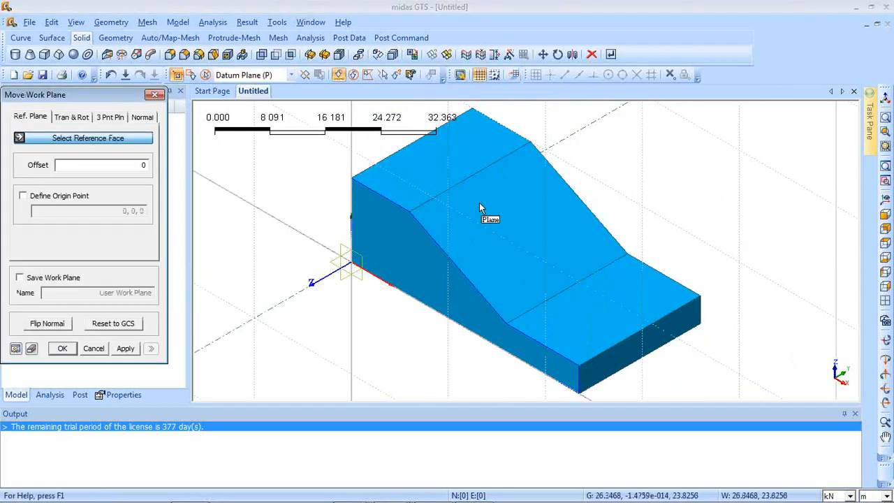
left_click(123, 119)
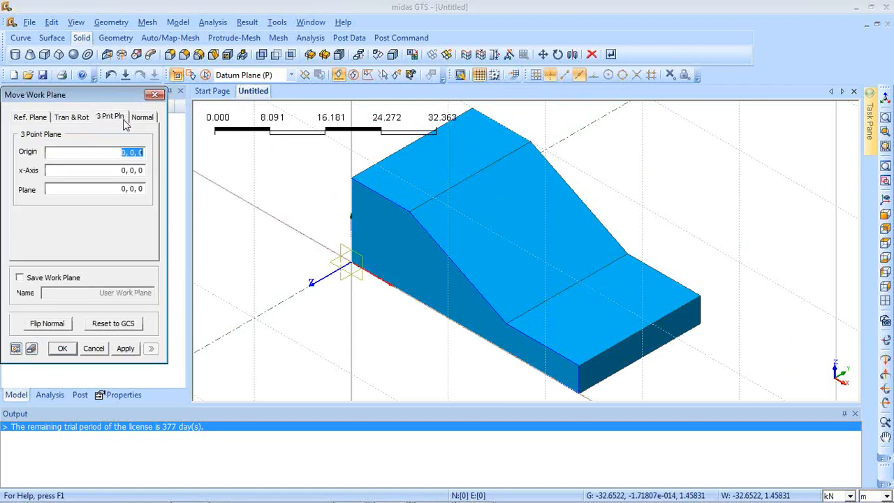
left_click(471, 179)
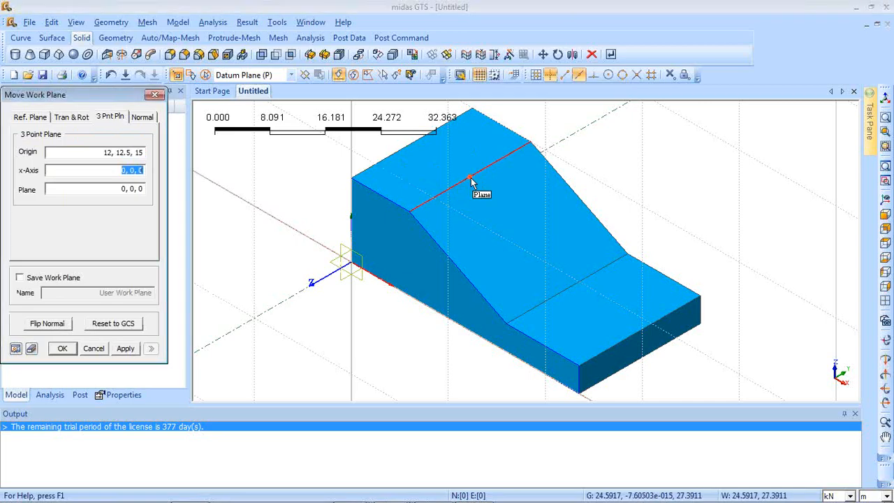
left_click(539, 148)
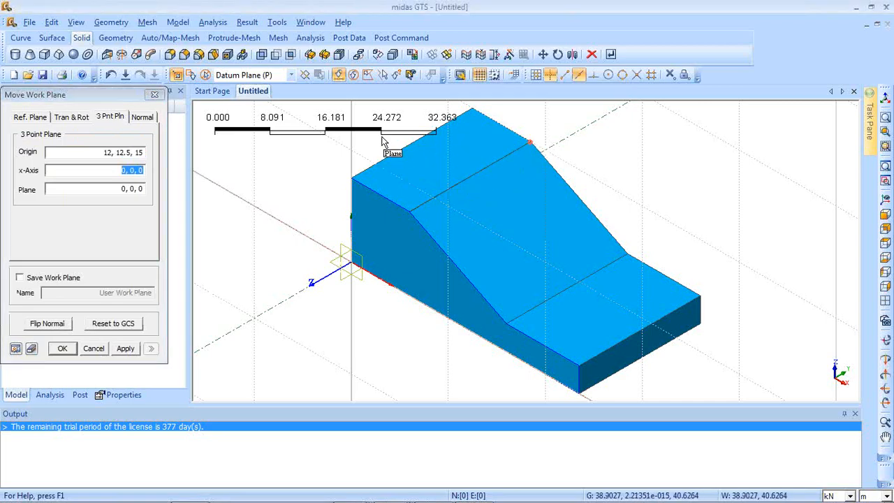
left_click(422, 143)
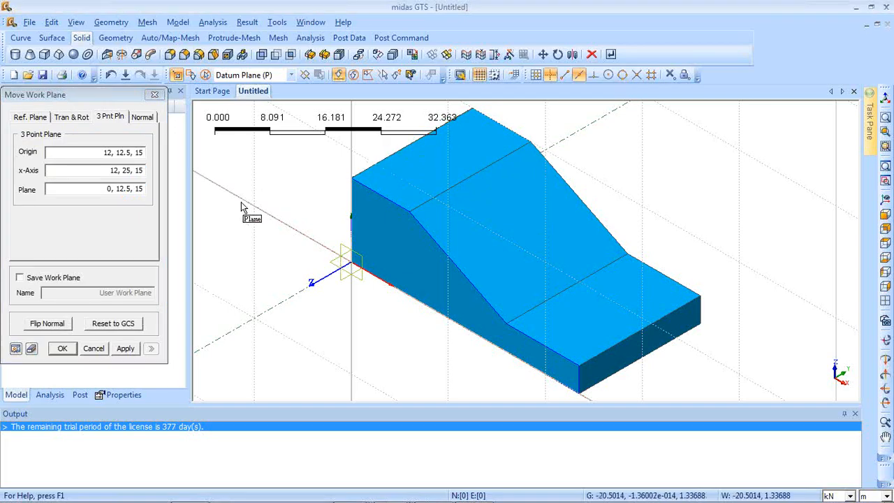
left_click(16, 348)
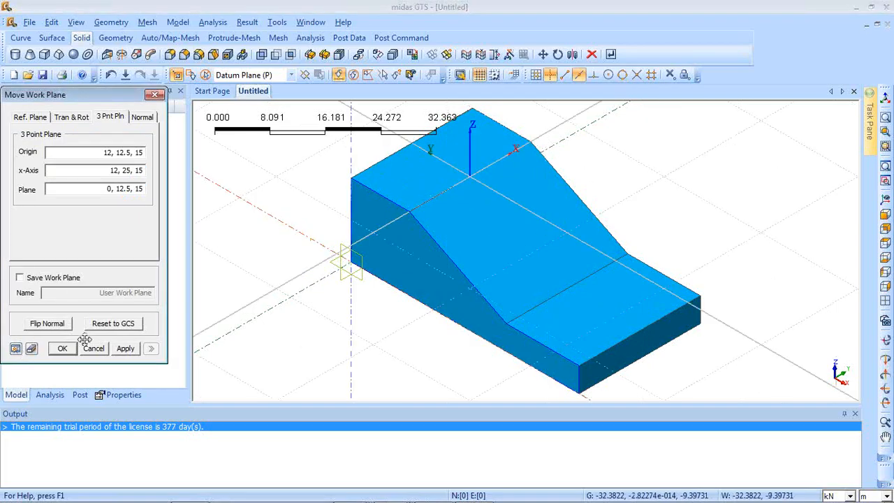
left_click(125, 349)
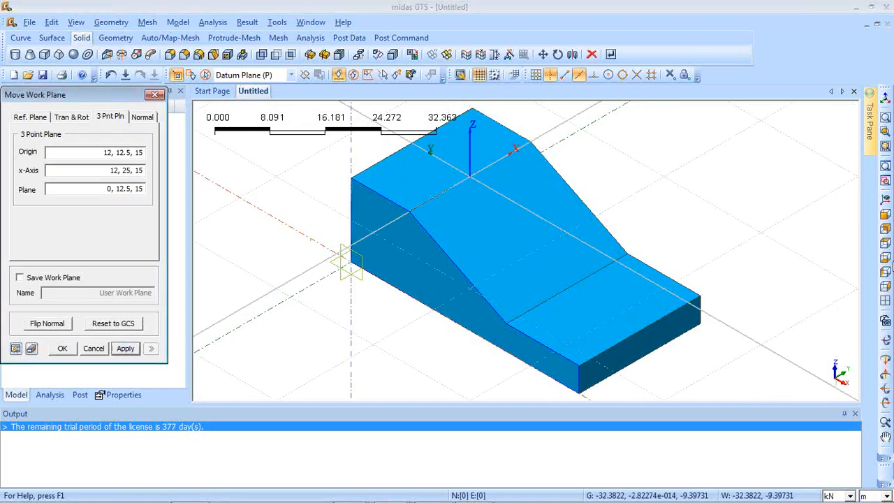
left_click(885, 302)
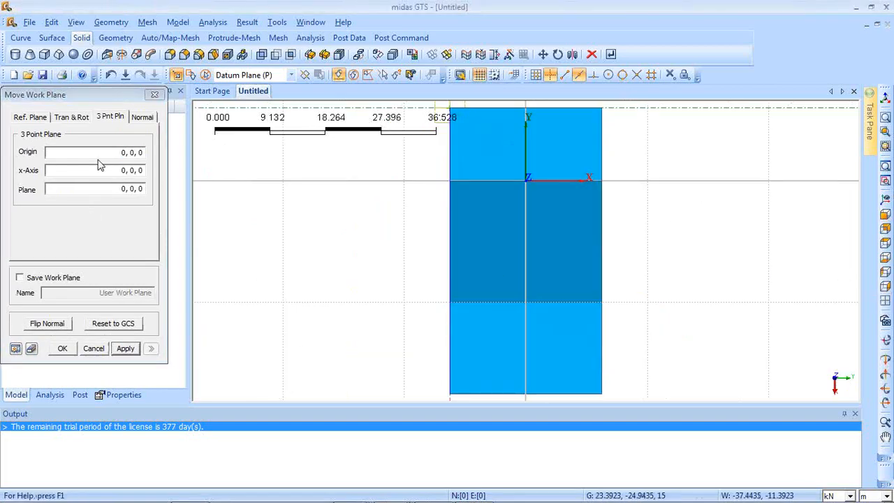
left_click(155, 95)
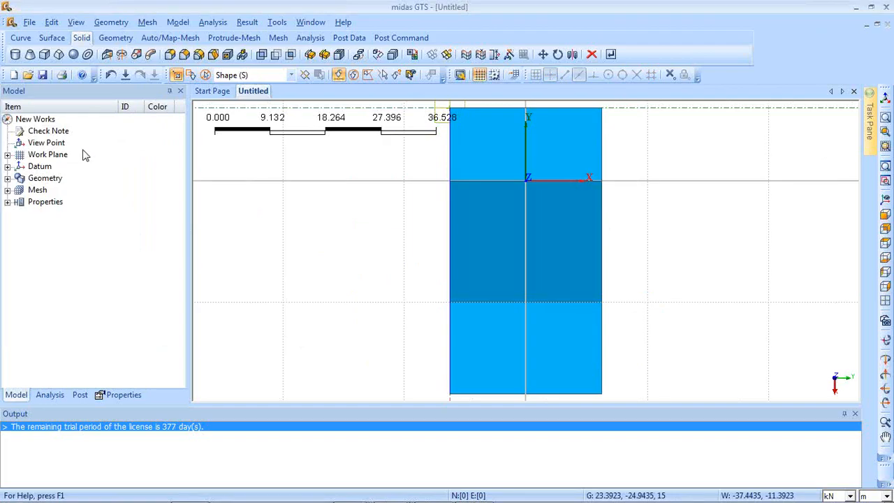
Draw a closed triangular 2D polyline from -2.5,0 with relative segments of 2.5,-10, 2.5,10 and -5,0 on the work plane.
left_click(27, 40)
left_click(49, 55)
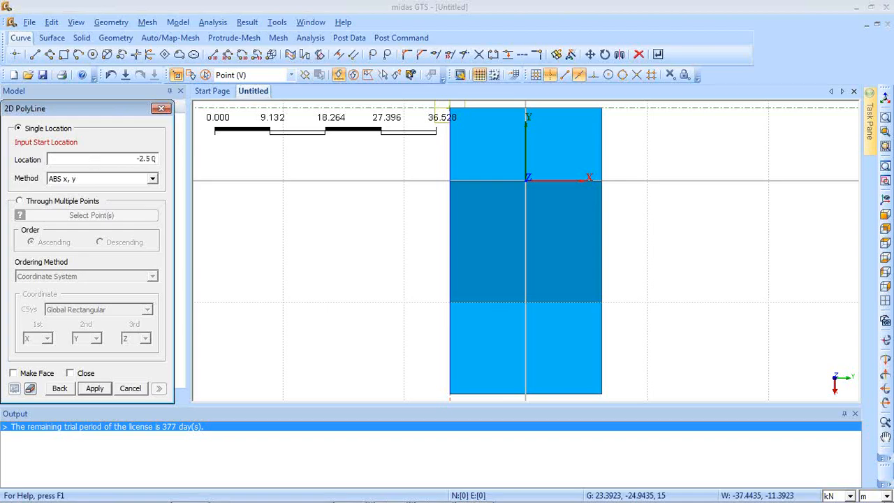
key("Return")
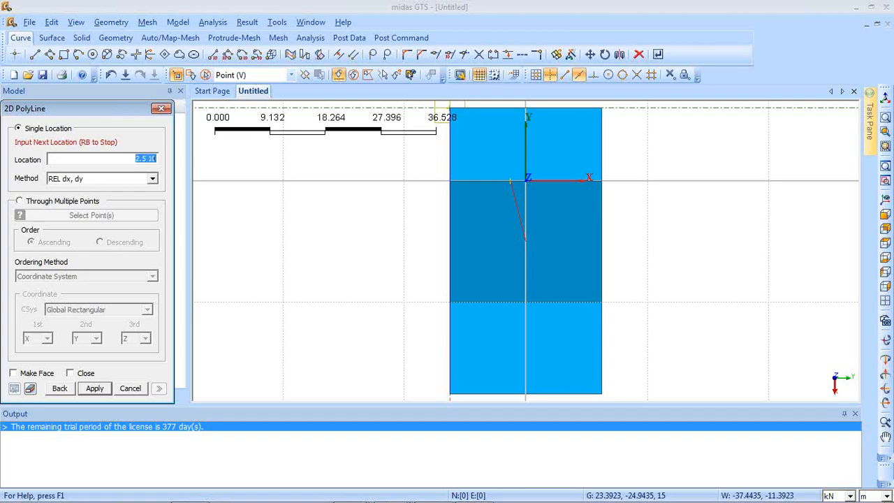
key("BackSpace")
type("-5 0")
key("Return")
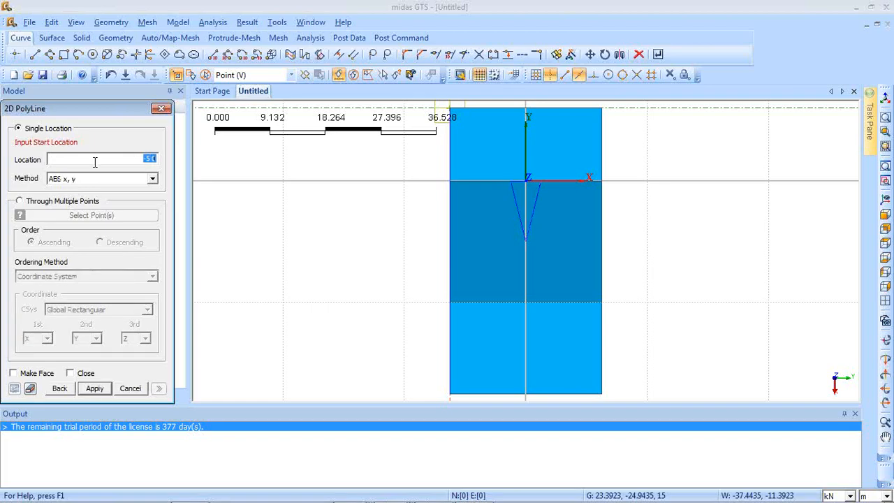
middle_click_drag(374, 282, 651, 276)
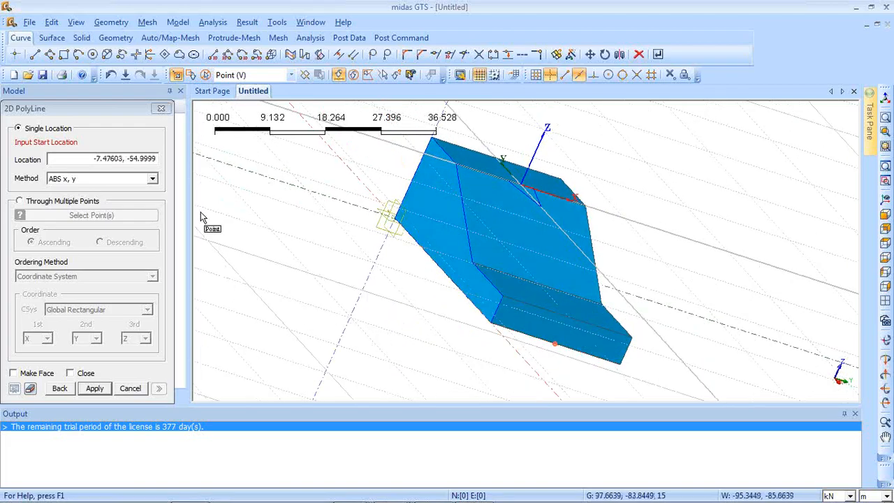
left_click(160, 109)
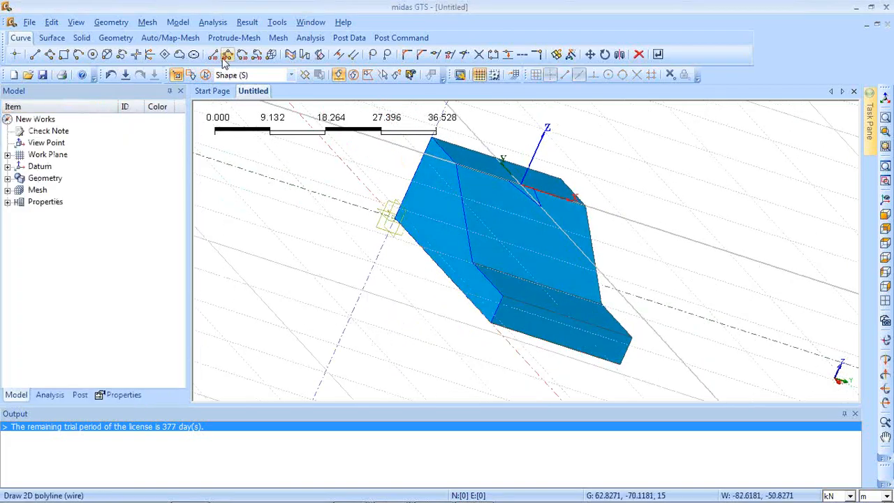
Draw a 3D line from the triangle's apex at 22, 12.5, 15 to the slope toe edge's midpoint at 32, 12.5, 5.
left_click(214, 55)
middle_click_drag(367, 345, 496, 342)
middle_click_drag(334, 267, 310, 287)
middle_click_drag(431, 305, 342, 296)
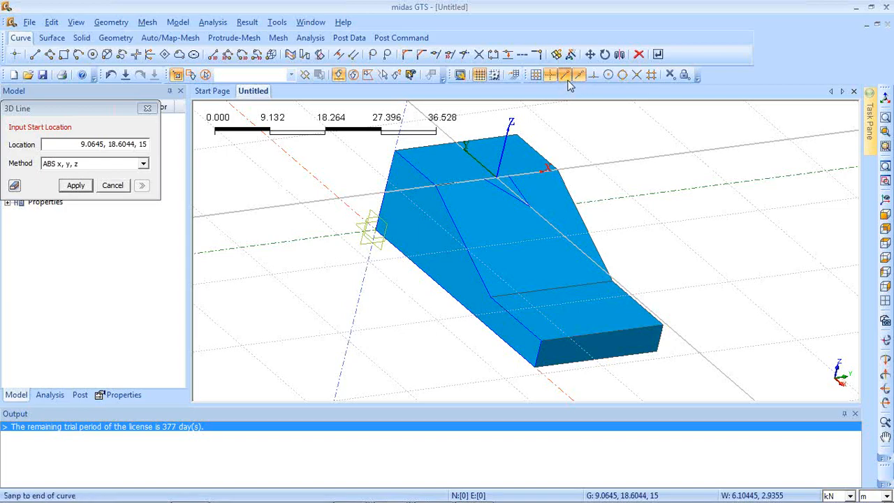
left_click(529, 207)
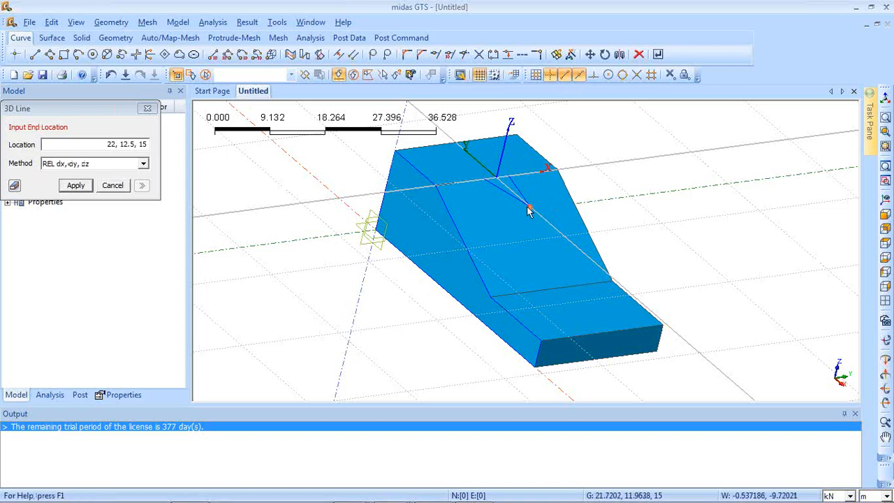
left_click(551, 287)
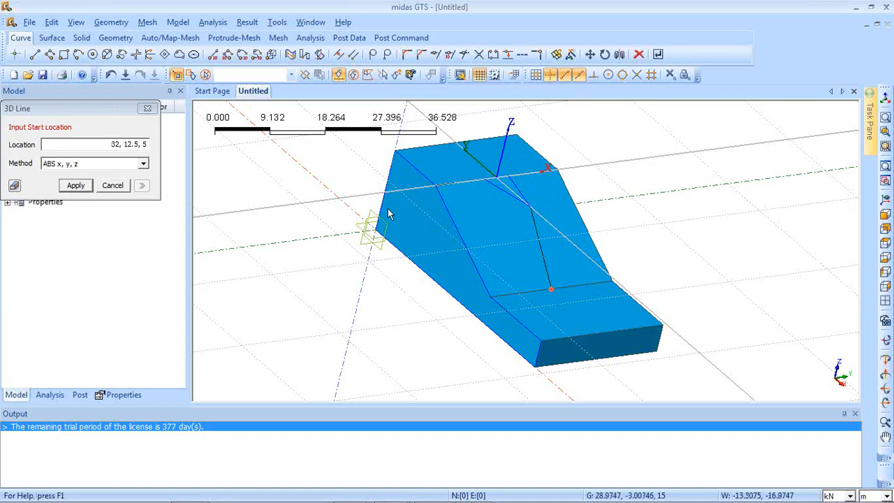
left_click(147, 109)
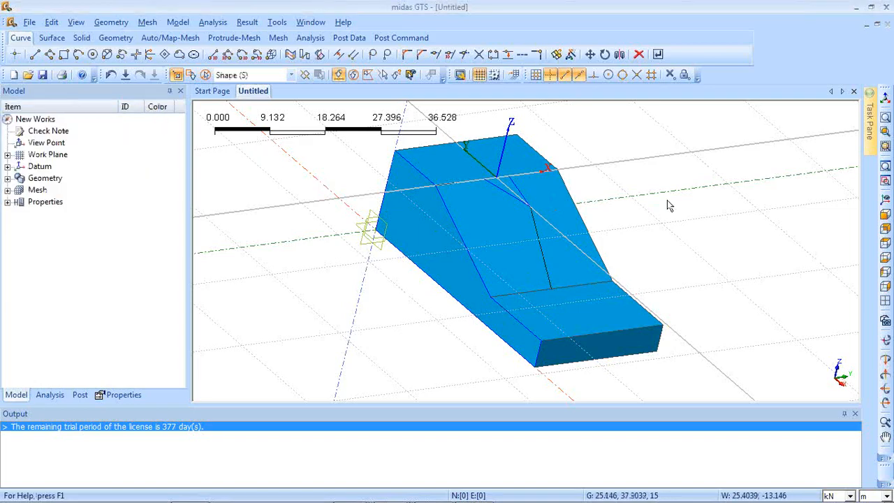
Start an Extrude with the triangular wire at the slope crest as its profile.
middle_click_drag(669, 207, 614, 219)
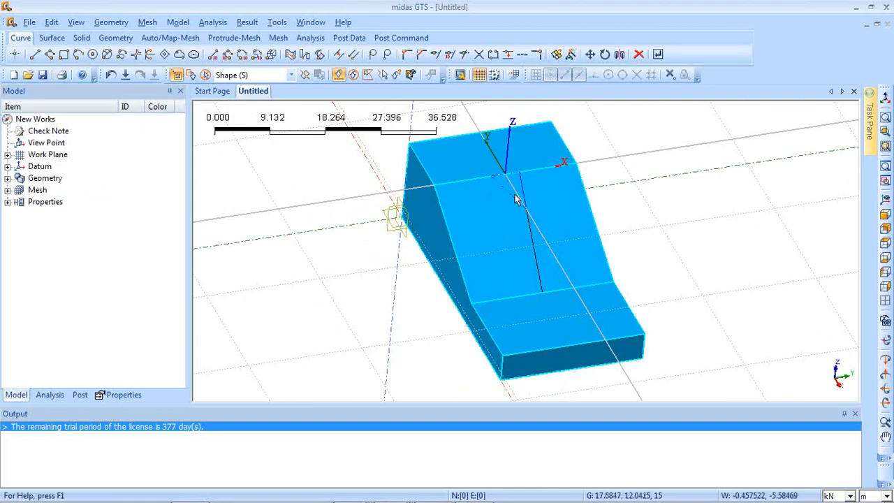
left_click(82, 38)
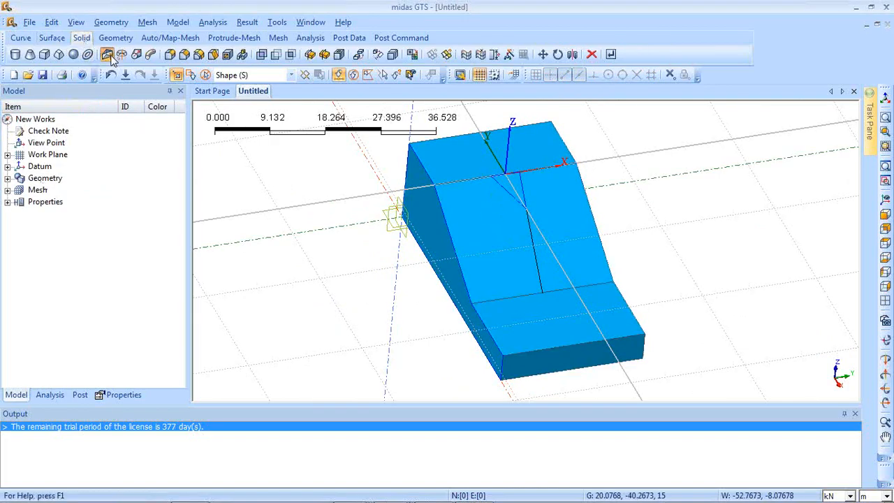
left_click(110, 56)
left_click(291, 74)
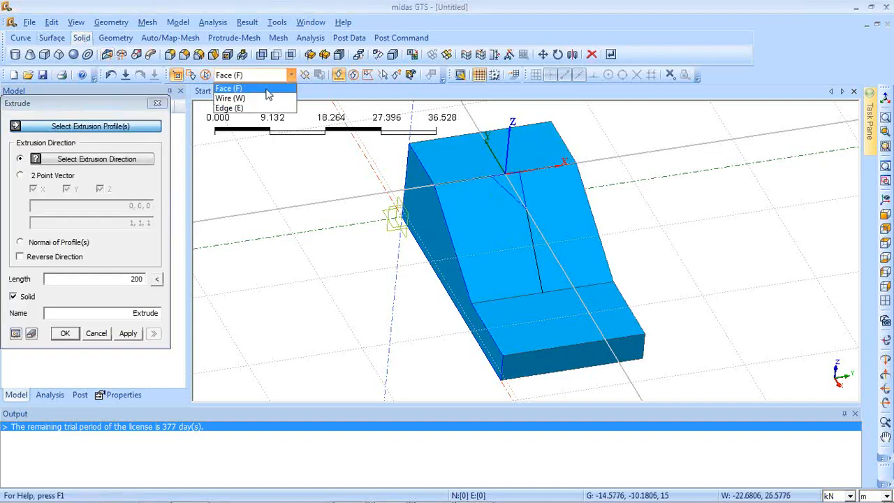
left_click(260, 99)
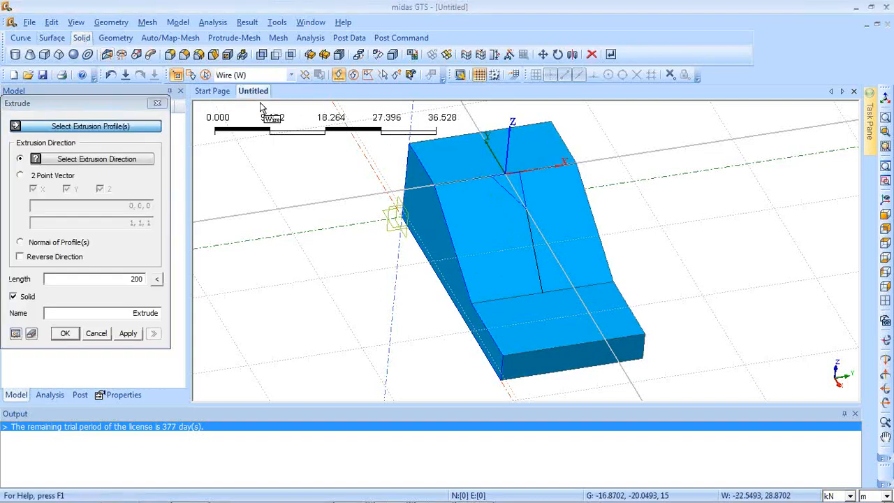
left_click(516, 202)
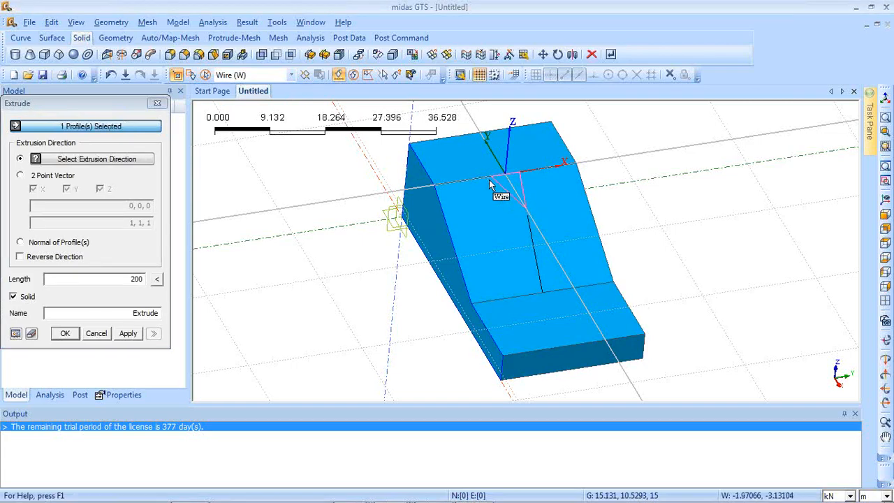
Set the extrusion direction to the edge of the 3D line running from the triangle's apex to the slope toe.
left_click(121, 165)
middle_click_drag(293, 296, 400, 350)
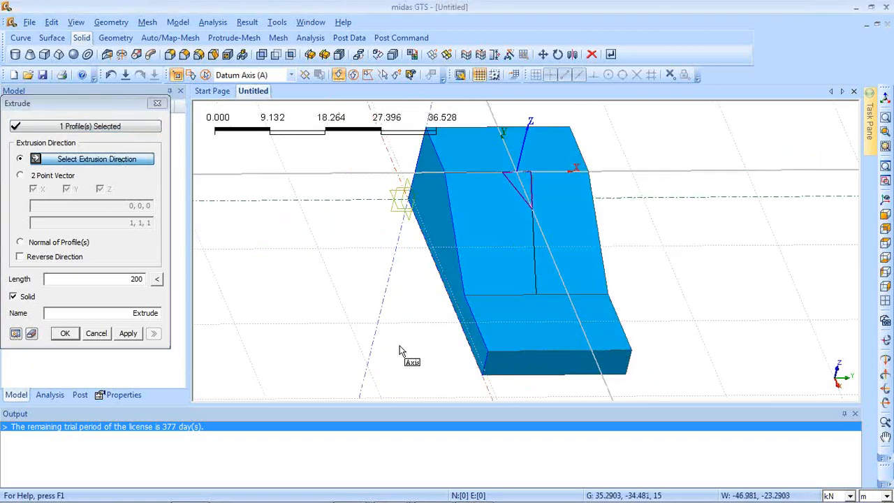
middle_click_drag(477, 366, 515, 347)
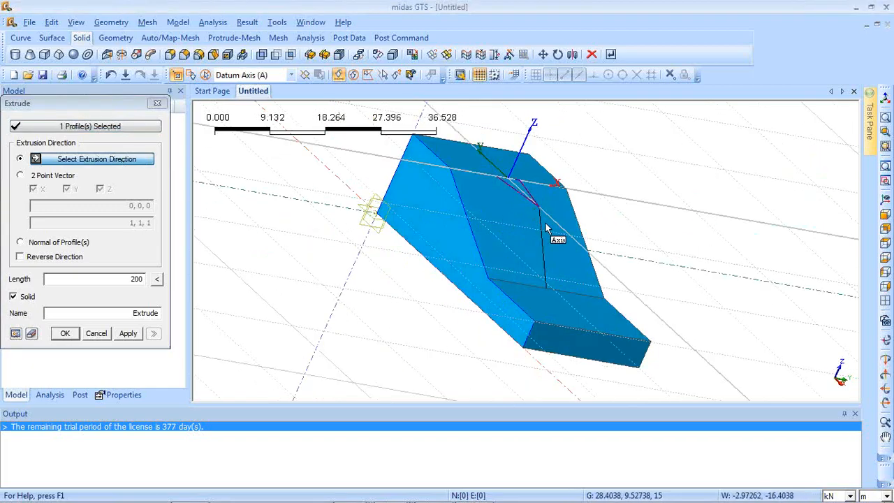
left_click(278, 76)
left_click(263, 119)
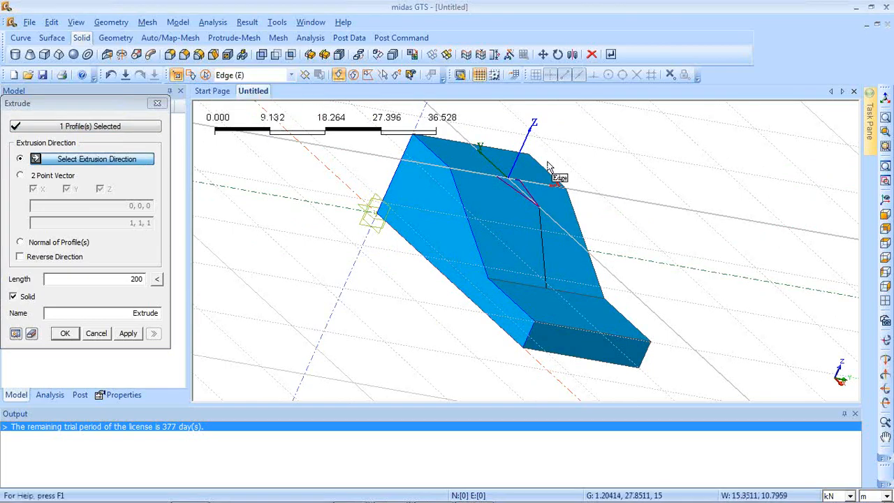
left_click(541, 230)
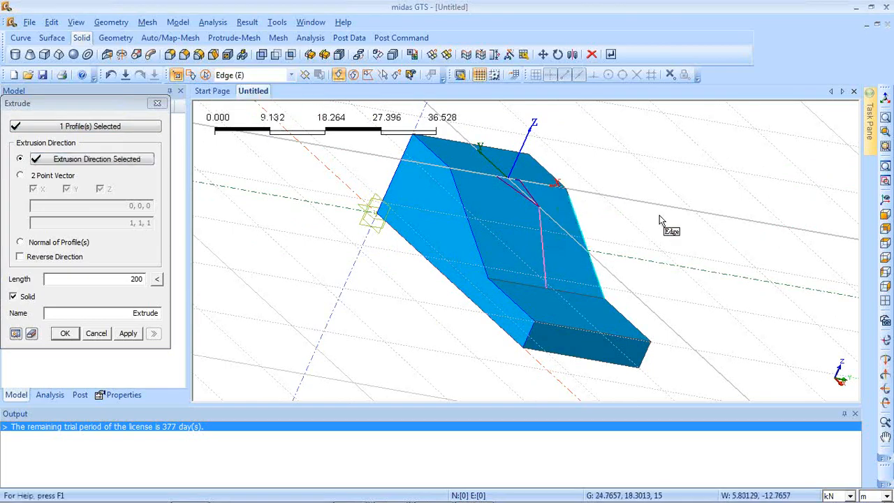
middle_click_drag(598, 203, 548, 181)
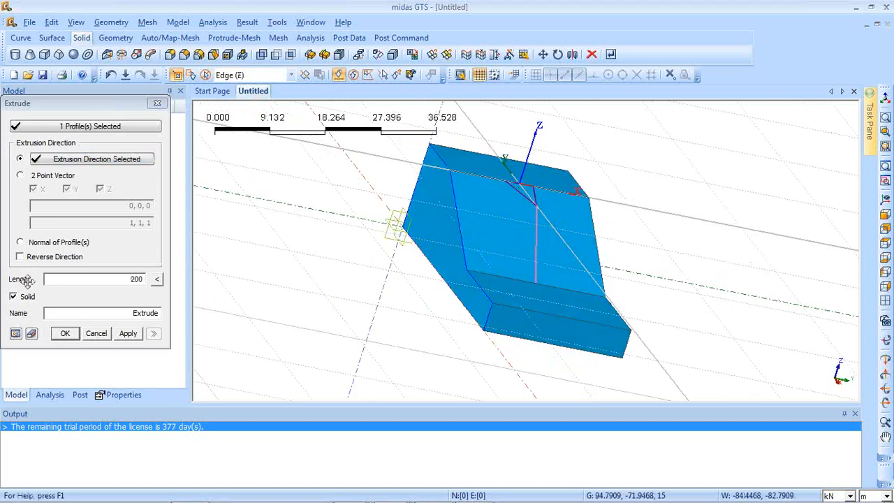
With both polylines hidden, take the 3D line's length of 14.142135623731 as the extrusion length and extrude the triangle as a solid.
left_click_drag(101, 105, 246, 114)
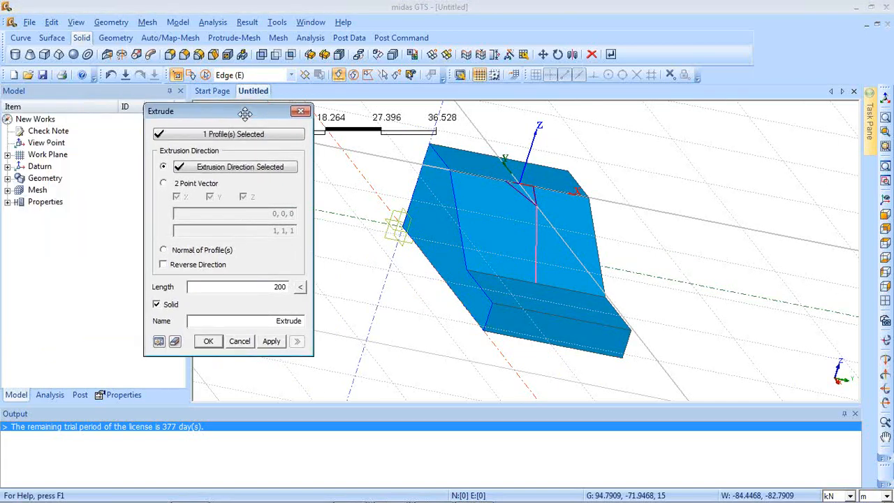
left_click(7, 179)
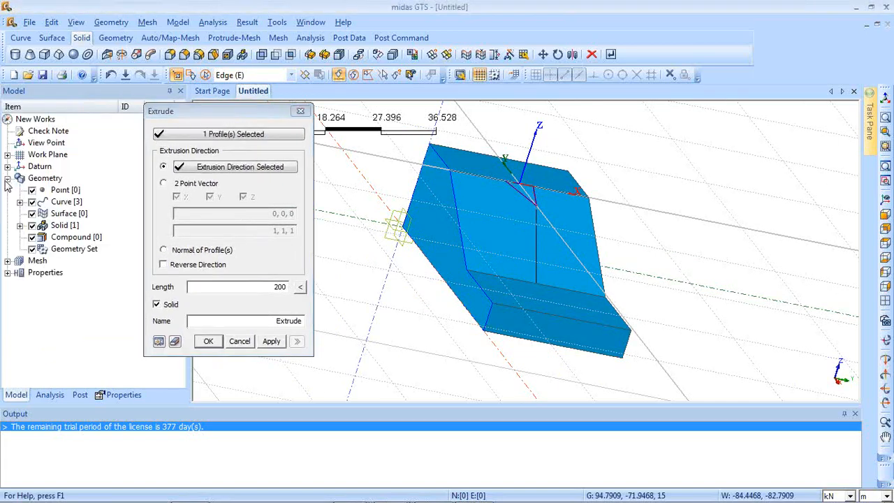
left_click(19, 202)
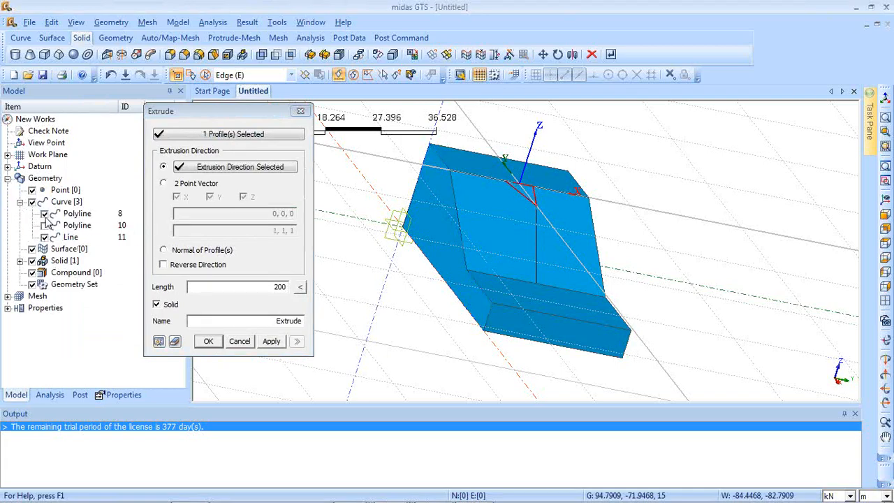
left_click(71, 238)
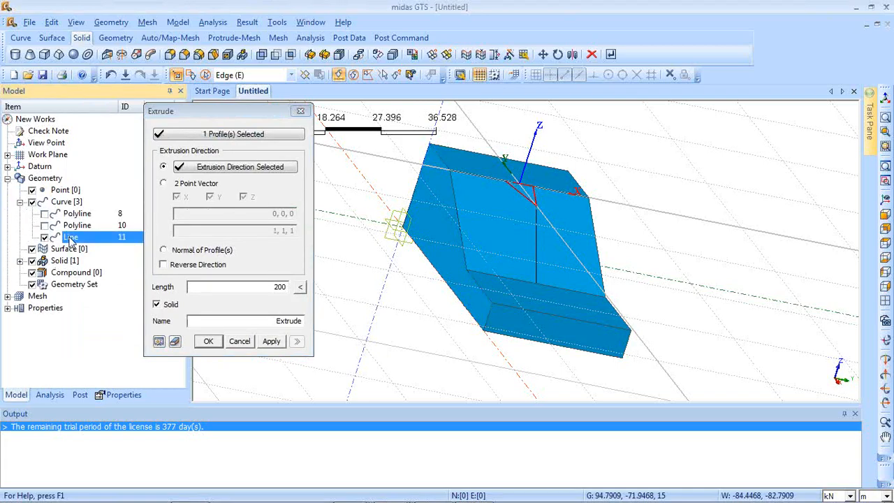
left_click(301, 287)
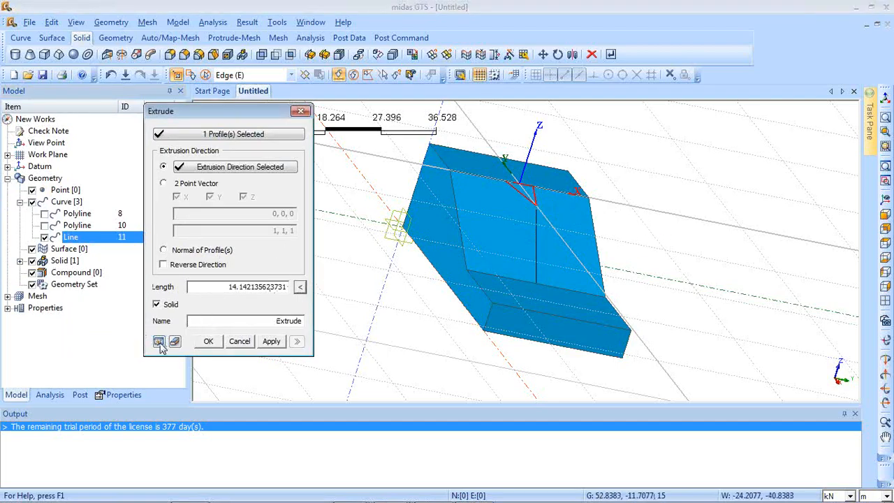
left_click(272, 341)
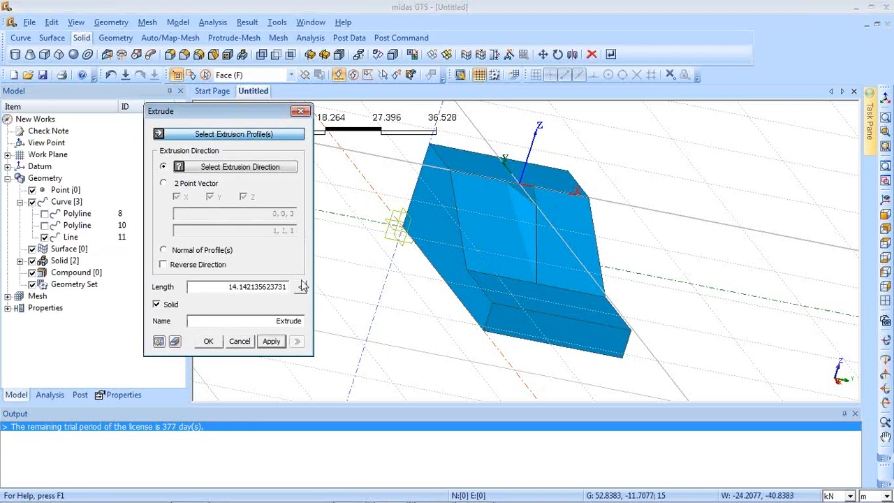
Fuse the triangular wedge solid into the main slope solid, deleting the tool object and merging faces.
left_click(300, 110)
middle_click_drag(475, 316, 437, 271)
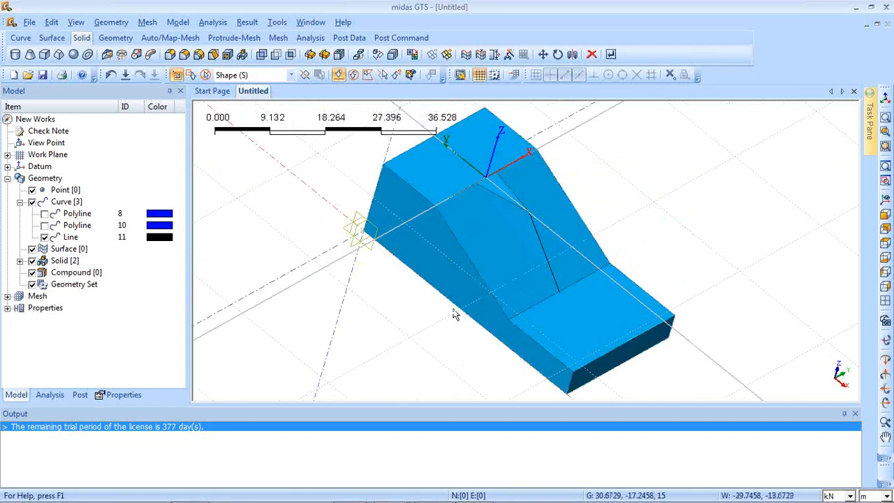
left_click(111, 22)
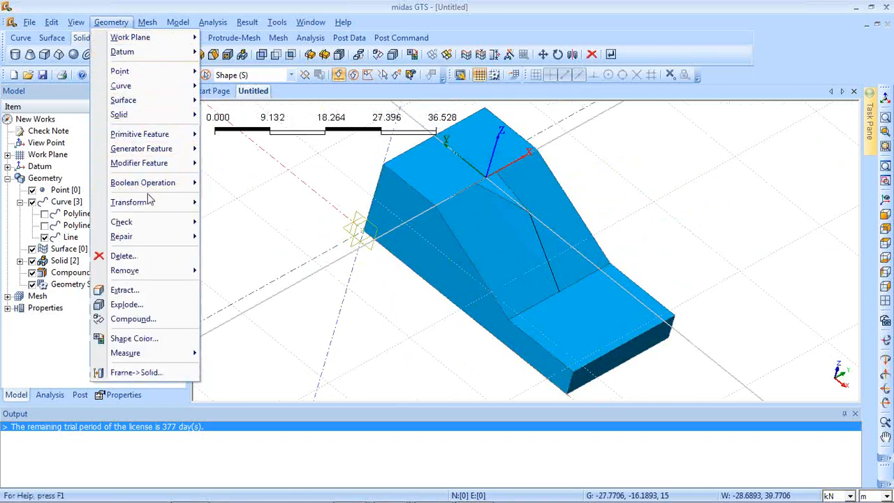
mouse_move(143, 184)
left_click(229, 184)
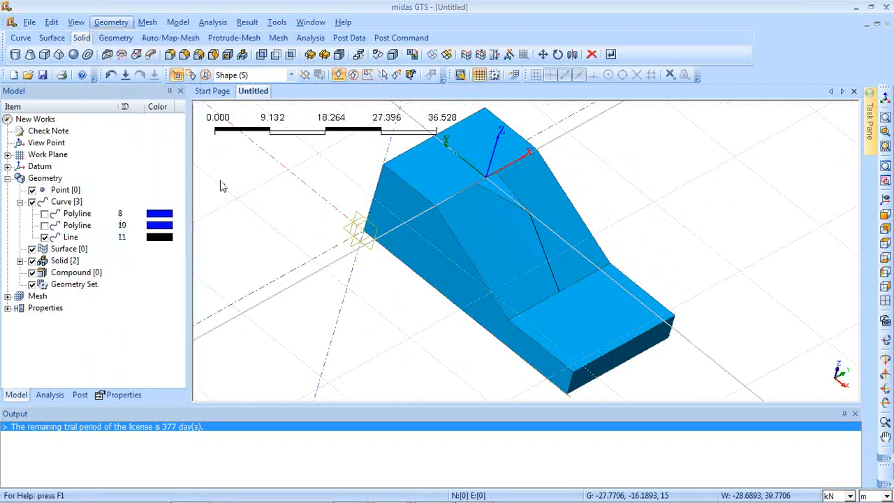
left_click(470, 233)
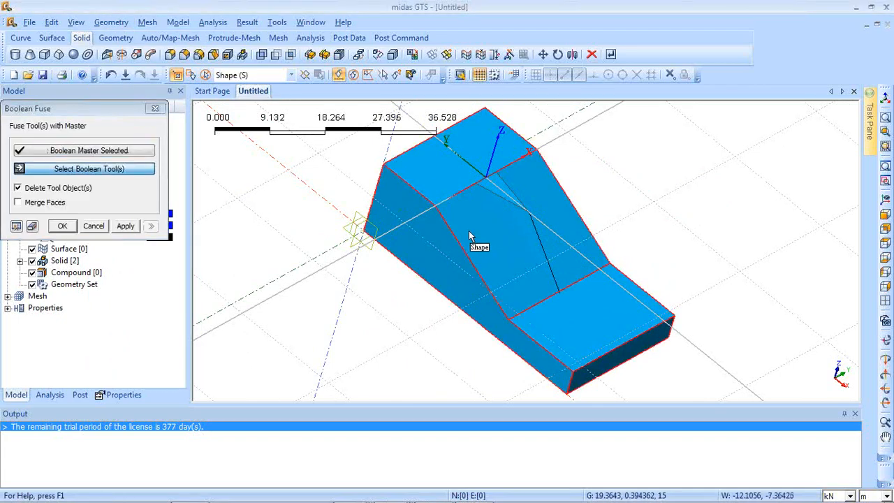
left_click(517, 234)
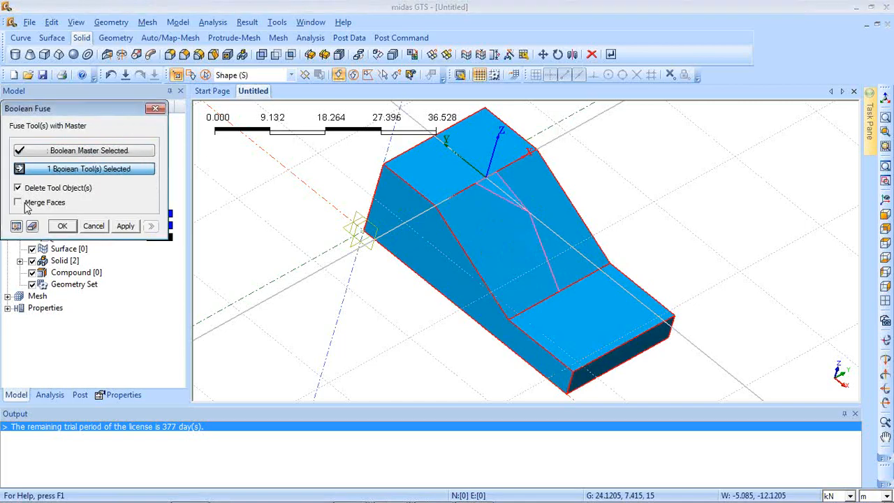
left_click(126, 227)
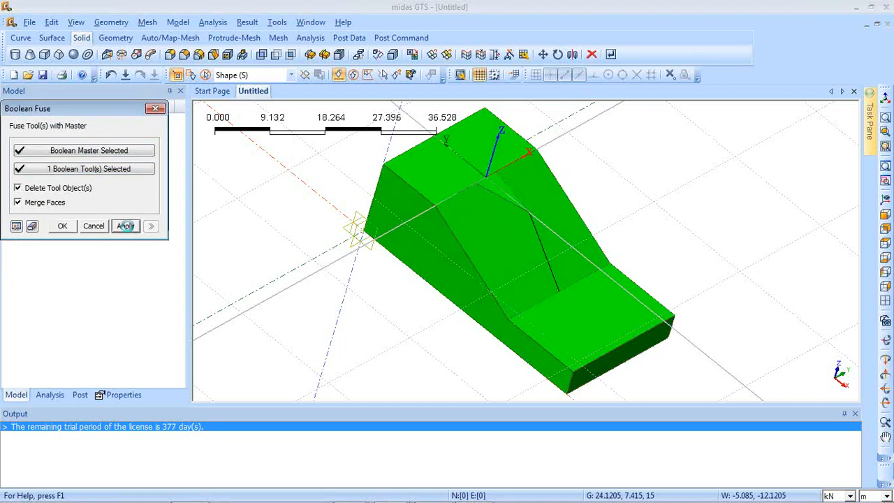
left_click(155, 109)
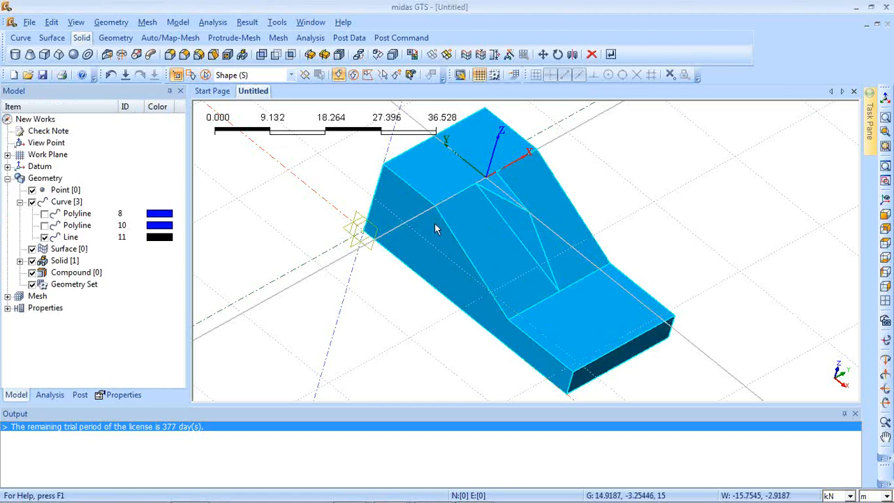
Seed the five edges of the triangular wedge, including its ridge, with an interval length of 1.5.
left_click(157, 23)
mouse_move(183, 57)
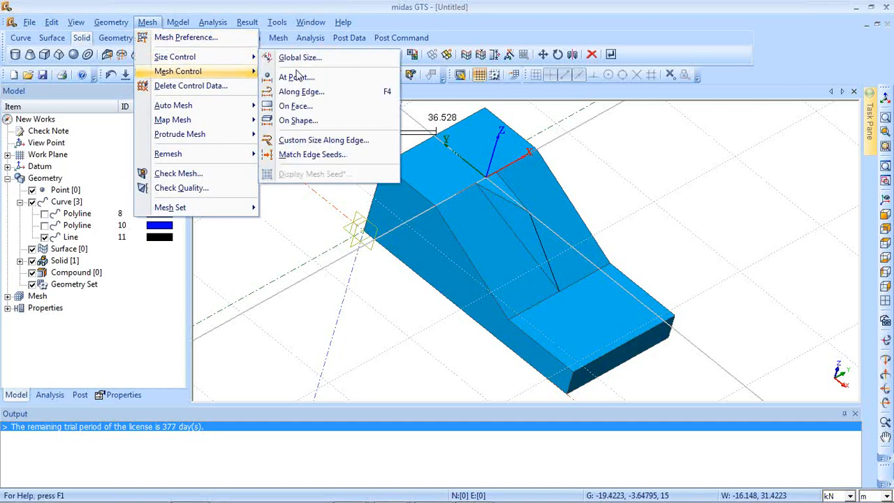
left_click(312, 93)
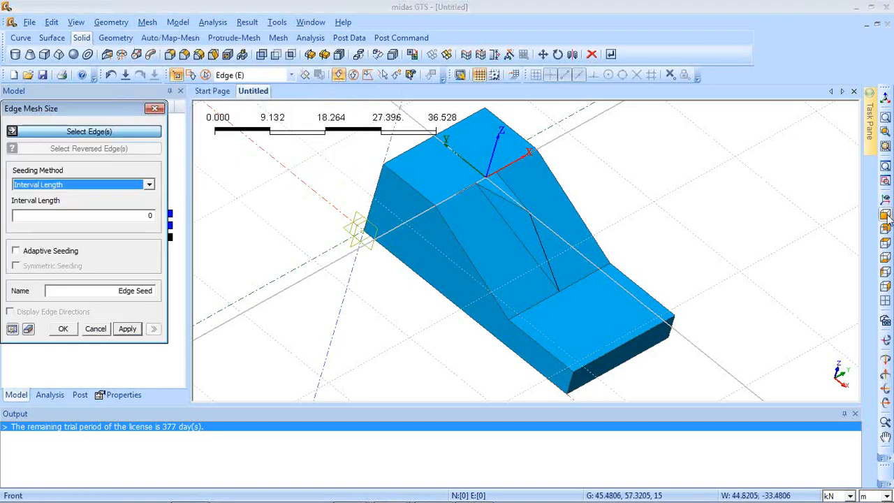
left_click(886, 244)
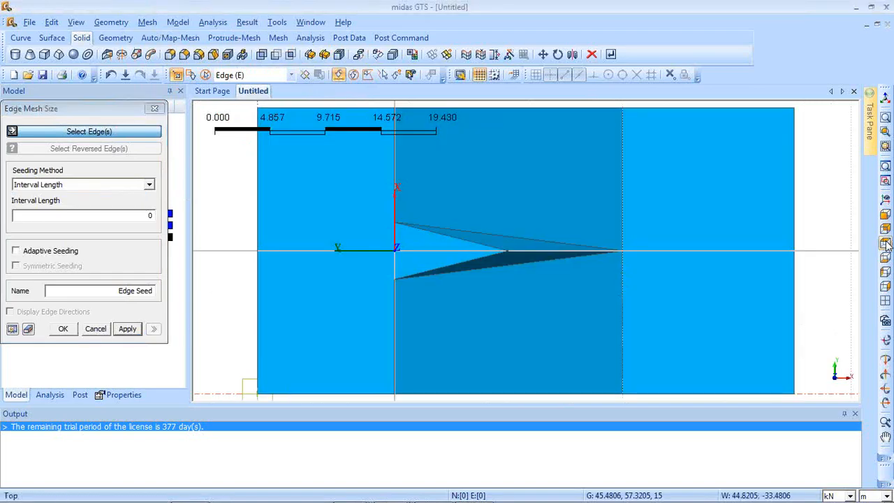
left_click(452, 265)
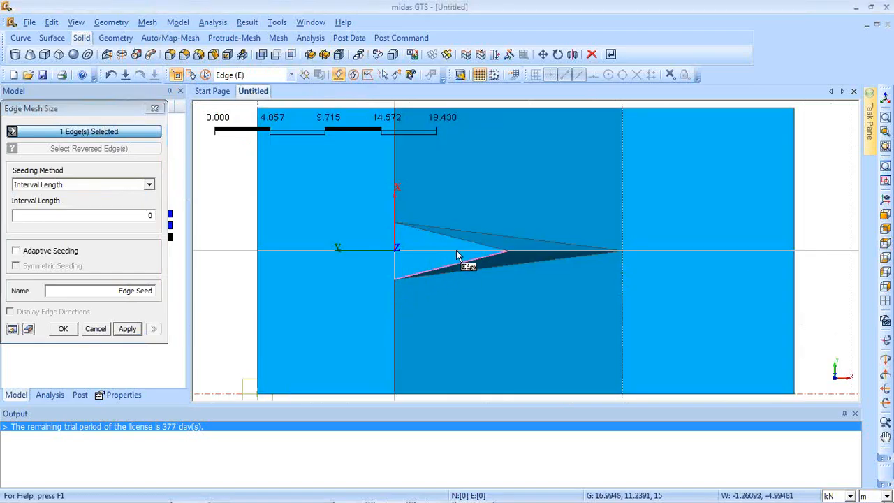
left_click(463, 239)
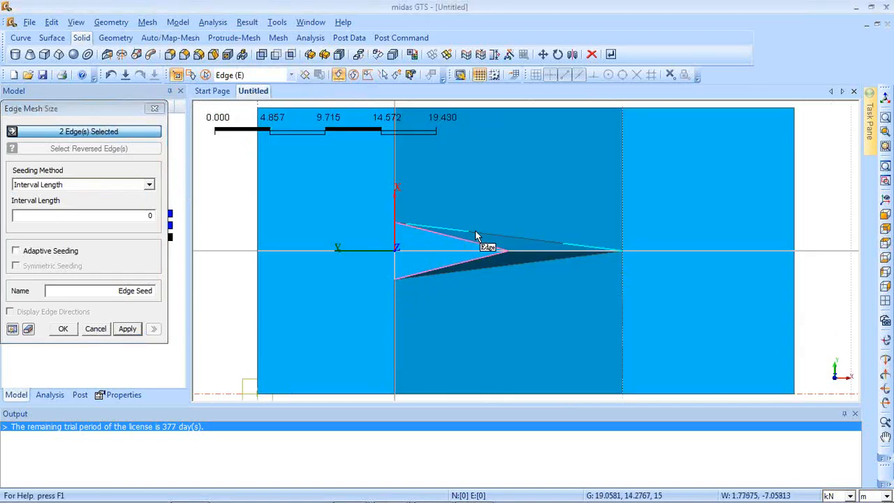
left_click(521, 265)
left_click(528, 238)
left_click(527, 255)
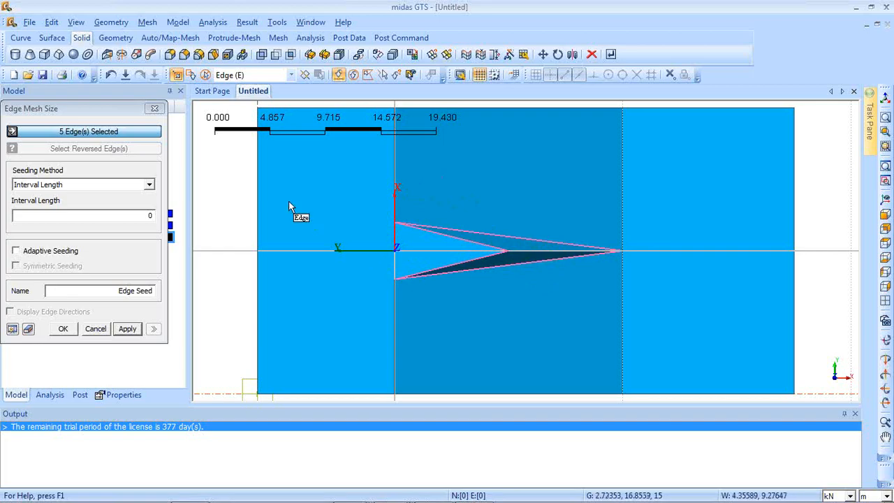
left_click(118, 185)
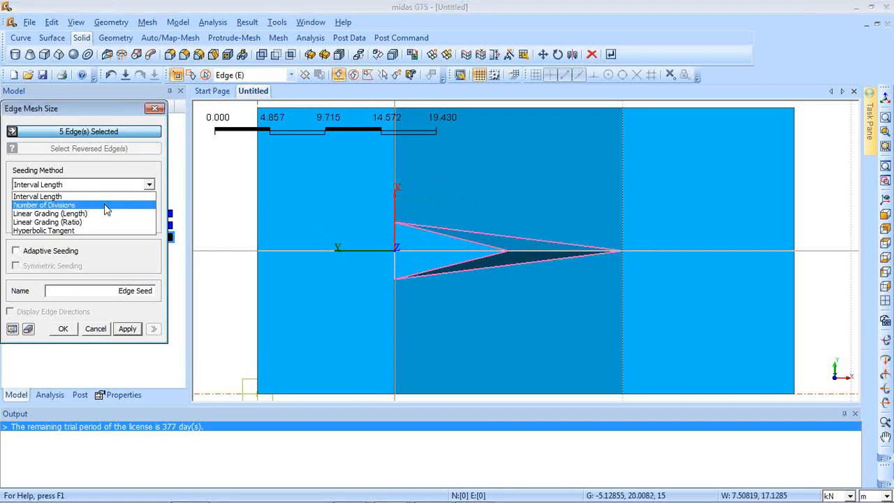
left_click(111, 205)
key("Tab")
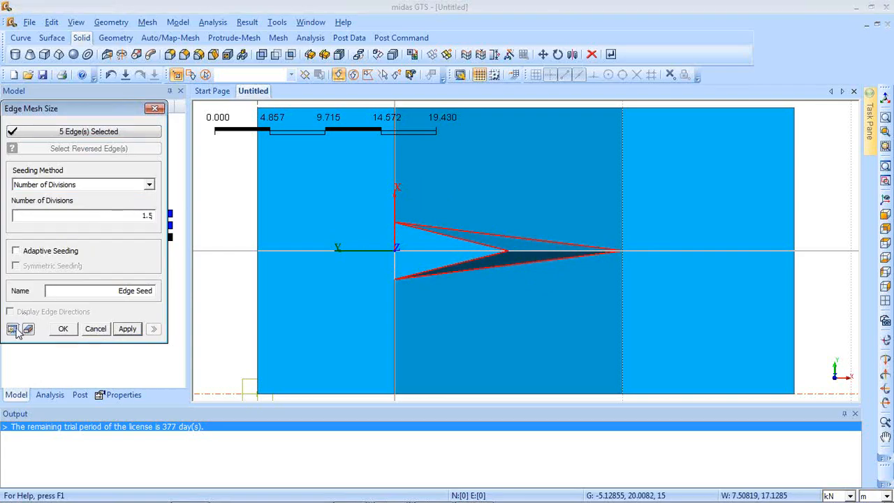
left_click(97, 186)
left_click(88, 198)
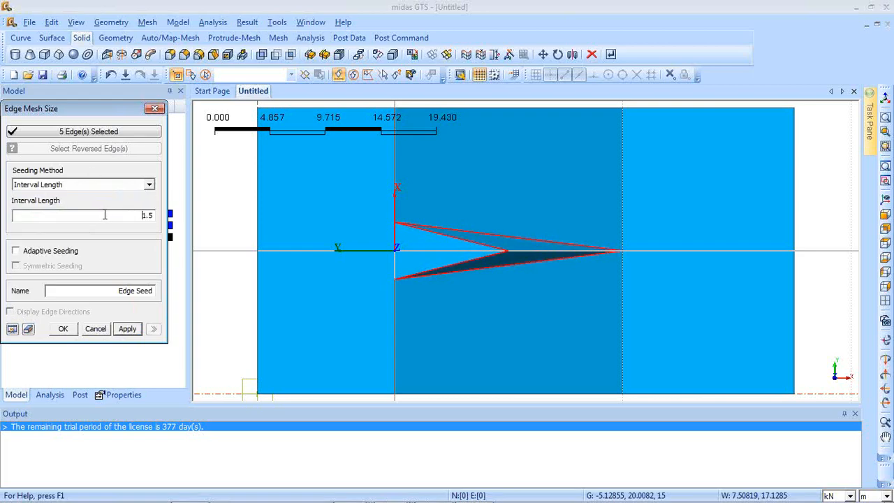
left_click(13, 330)
left_click(128, 328)
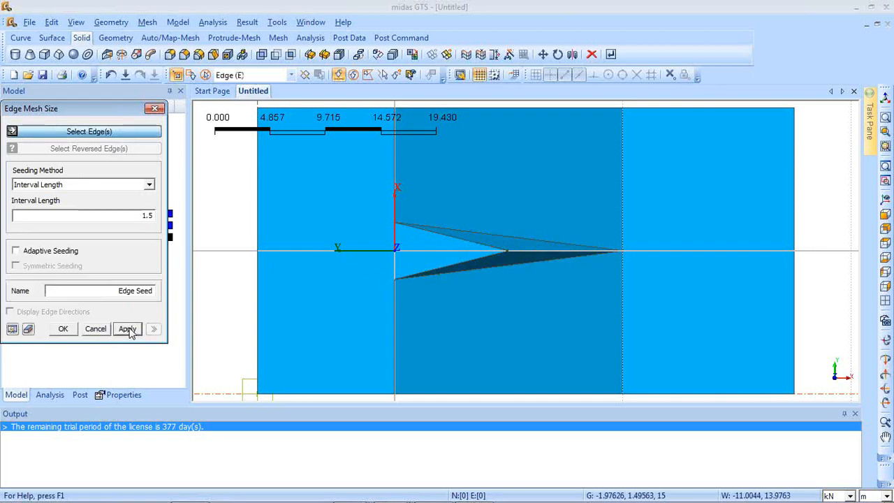
Seed the crest and toe edges on the wedge's positive-Y side with linear grading by length, SLen 1.5 and ELen 3.5.
left_click(393, 148)
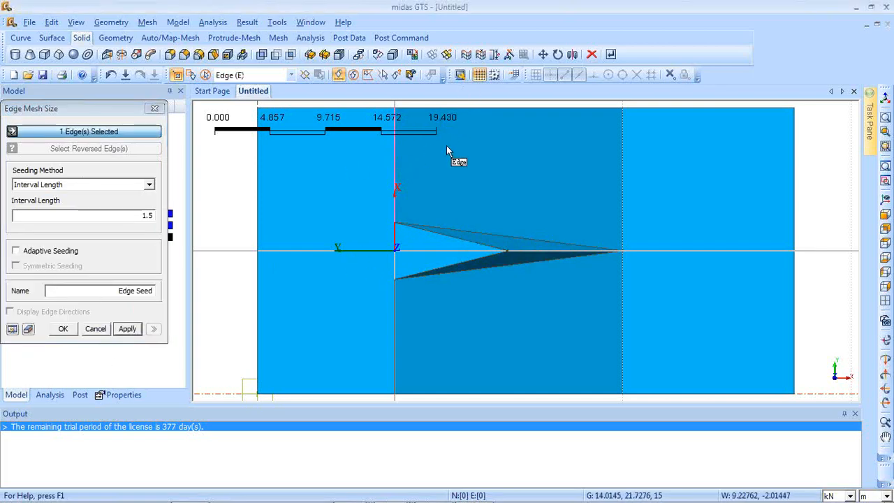
left_click(623, 168)
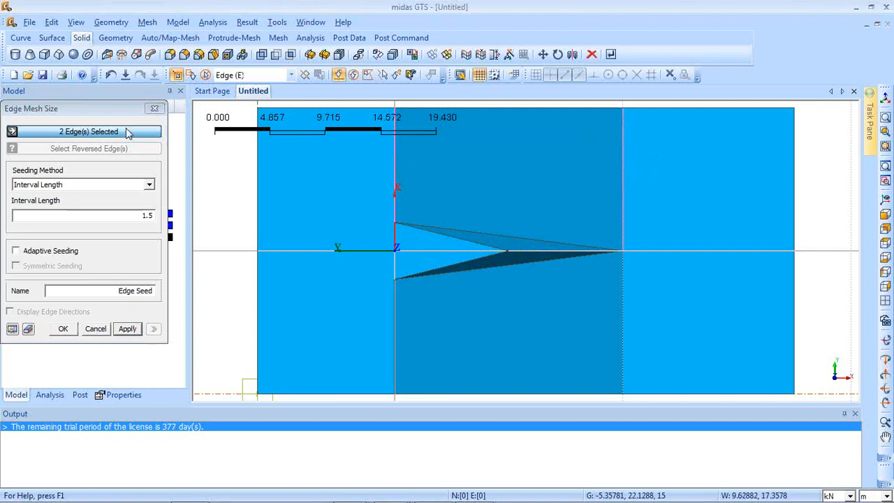
left_click(138, 186)
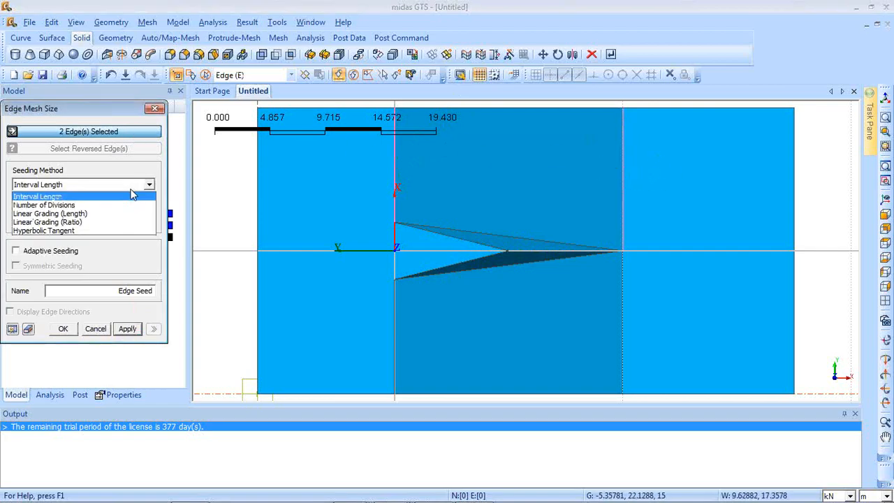
left_click(98, 213)
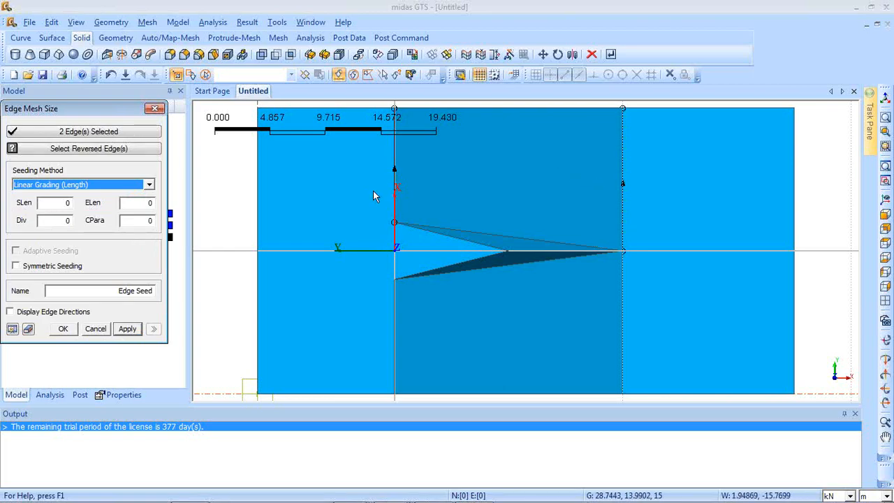
left_click(68, 203)
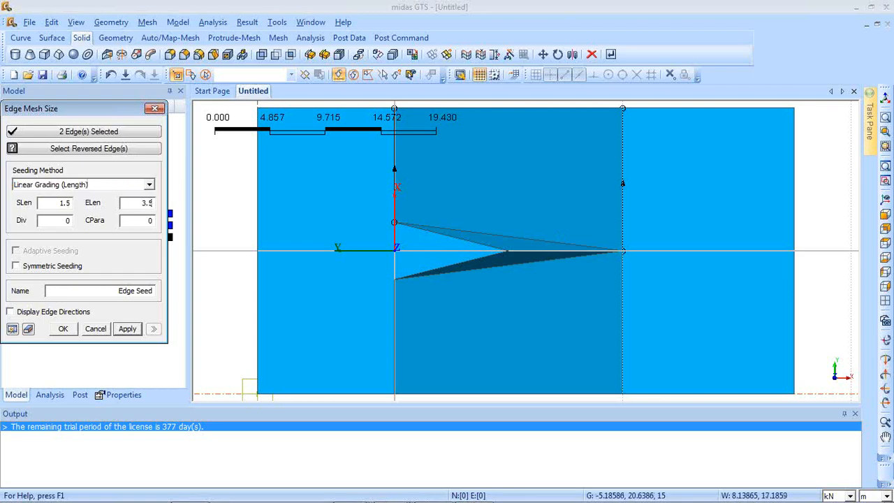
left_click(12, 330)
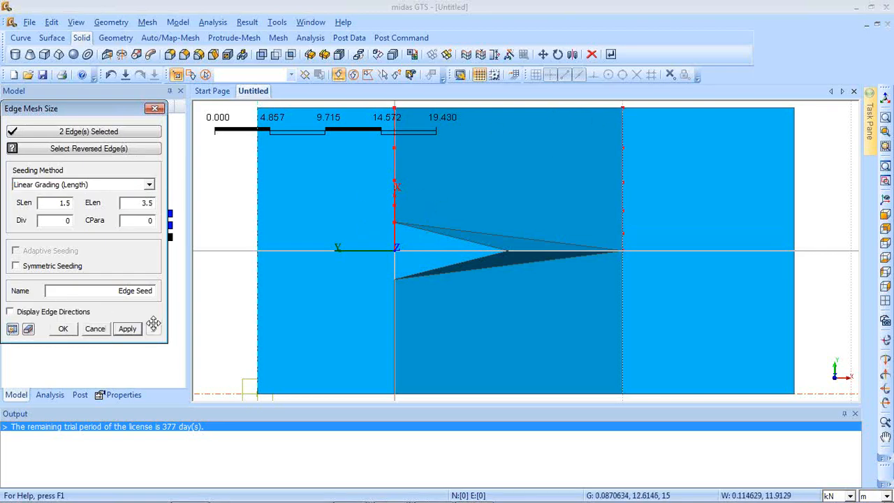
left_click(127, 333)
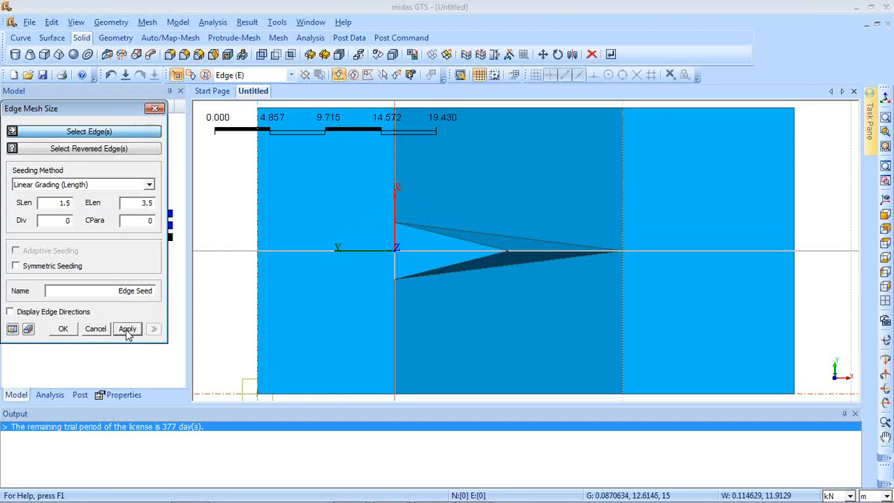
Seed the crest and toe edges on the wedge's negative-Y side with linear grading by length, SLen 3.5 and ELen 1.5.
scroll(327, 257, "down", 2)
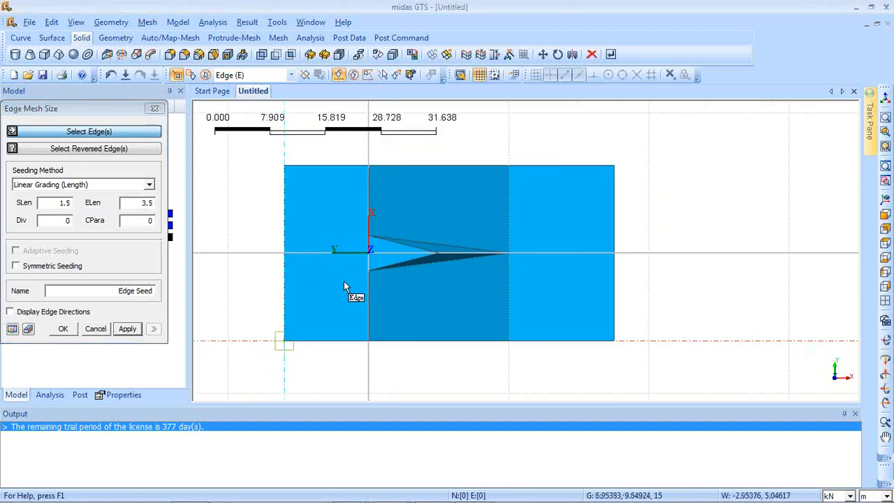
left_click(366, 289)
left_click(508, 270)
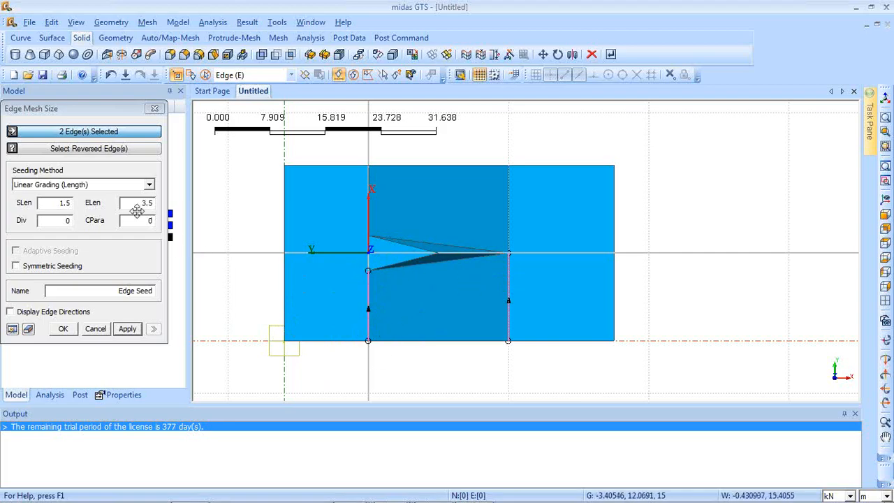
left_click_drag(58, 199, 87, 202)
type("3")
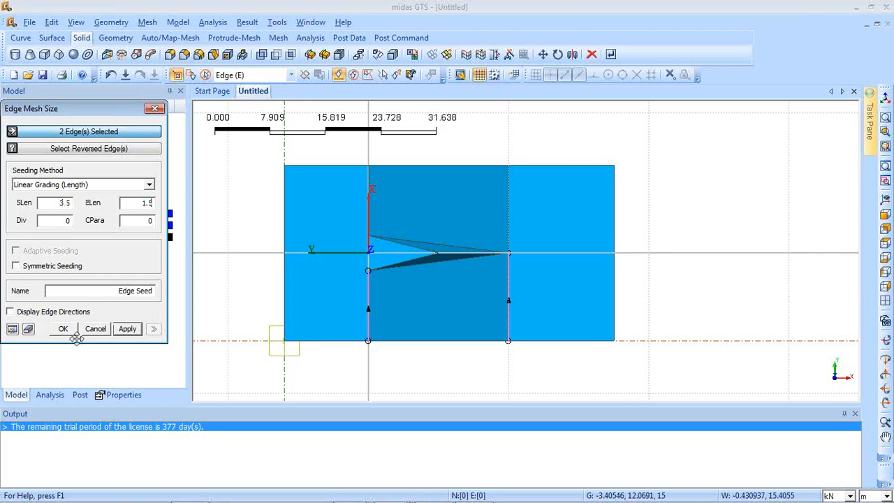
left_click(11, 328)
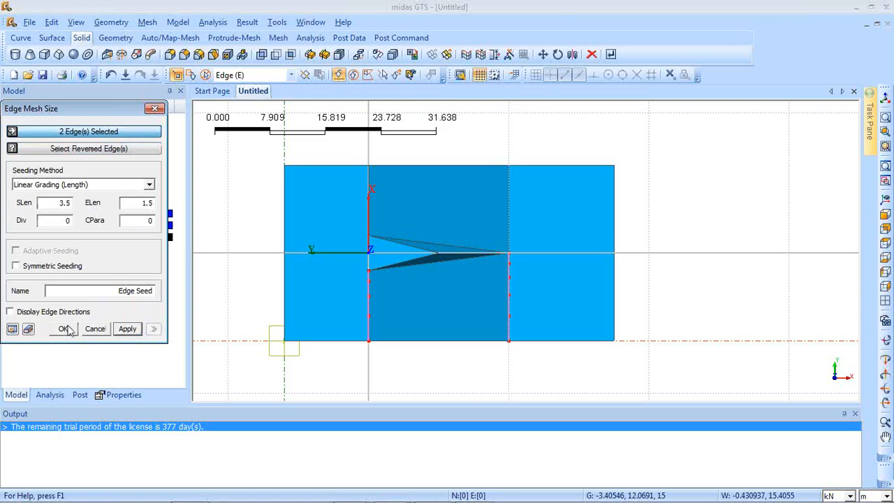
left_click(64, 329)
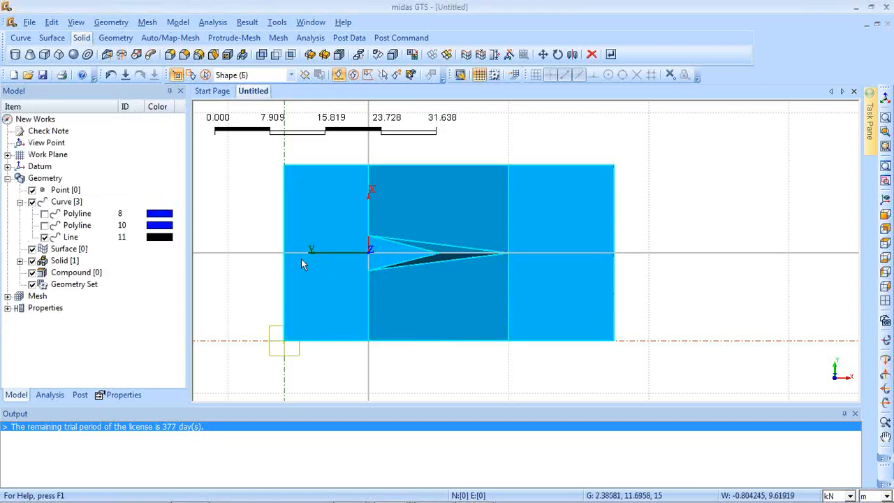
Auto-mesh the slope solid with element size 5 and attribute 1: Soil, naming the mesh set Slope.
left_click(178, 24)
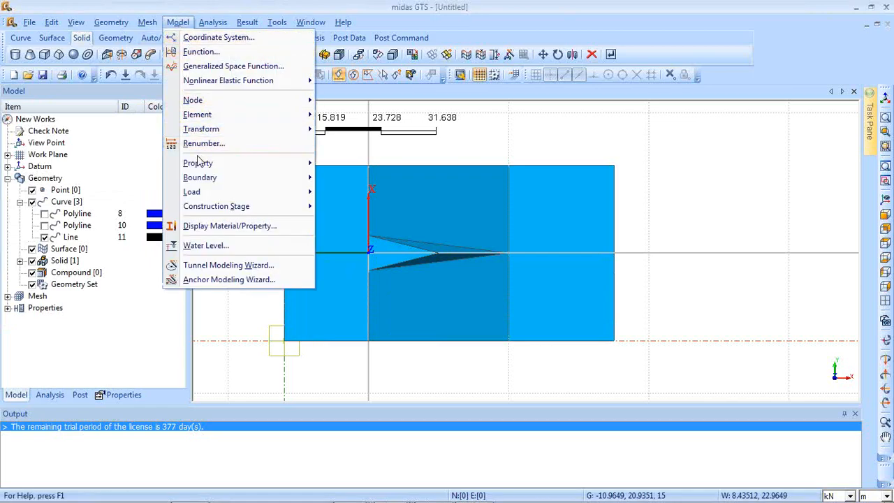
mouse_move(147, 21)
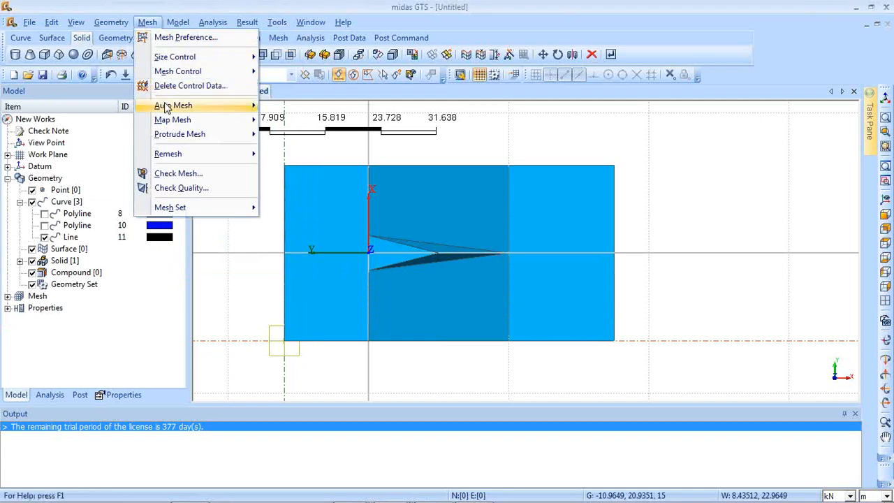
mouse_move(168, 107)
left_click(288, 136)
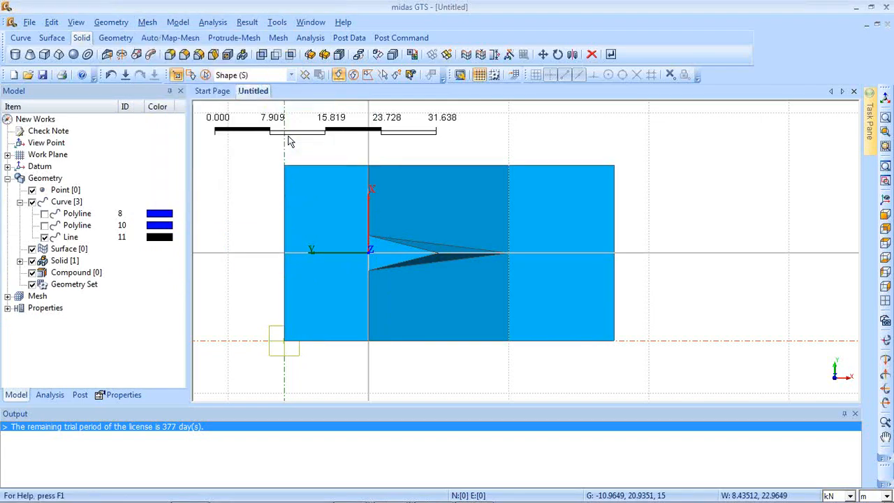
left_click(396, 222)
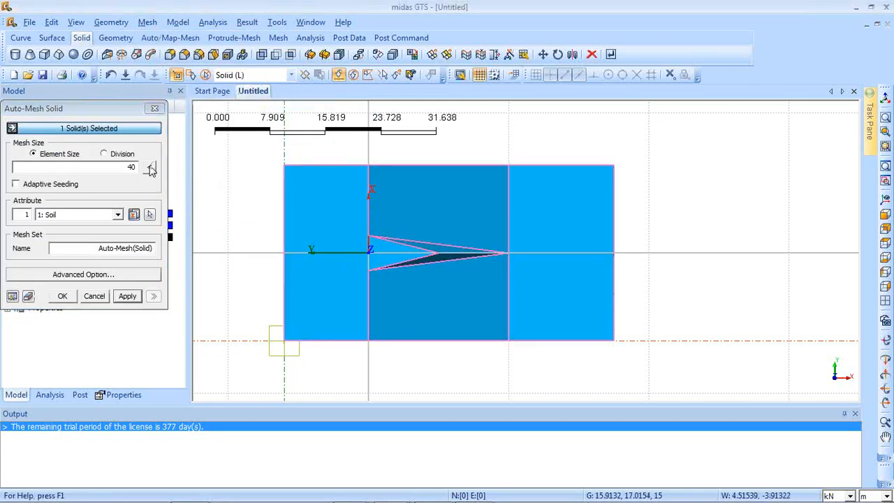
left_click(147, 165)
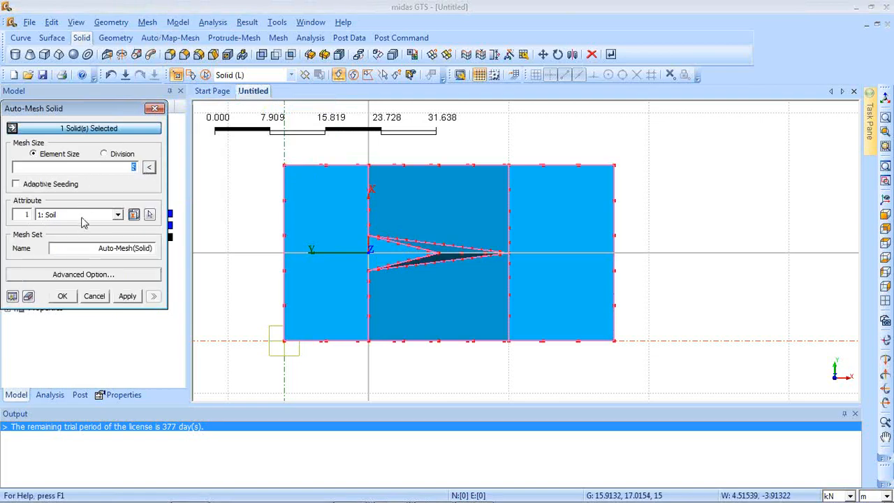
left_click_drag(85, 248, 148, 251)
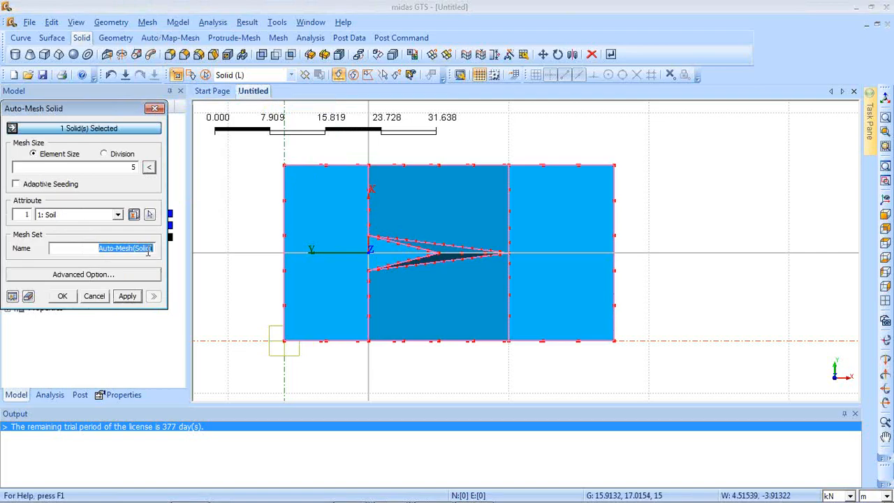
type("s")
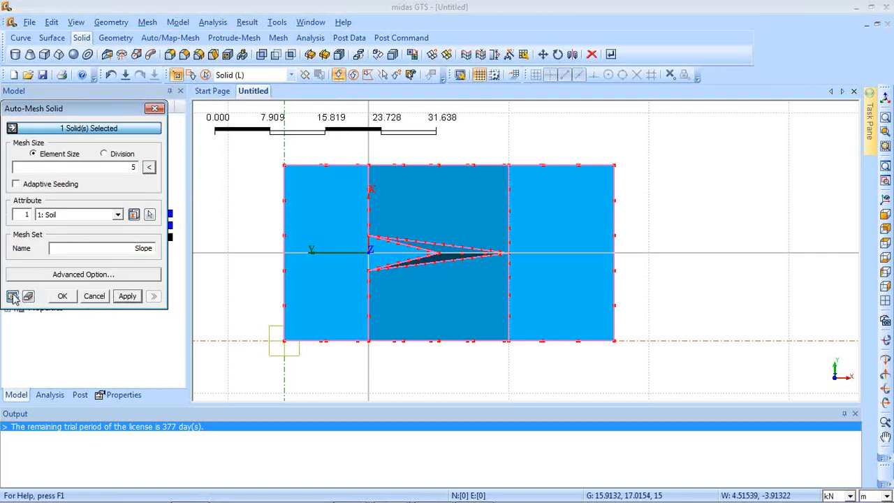
left_click(127, 296)
middle_click_drag(258, 271, 409, 203, "ctrl")
left_click(154, 109)
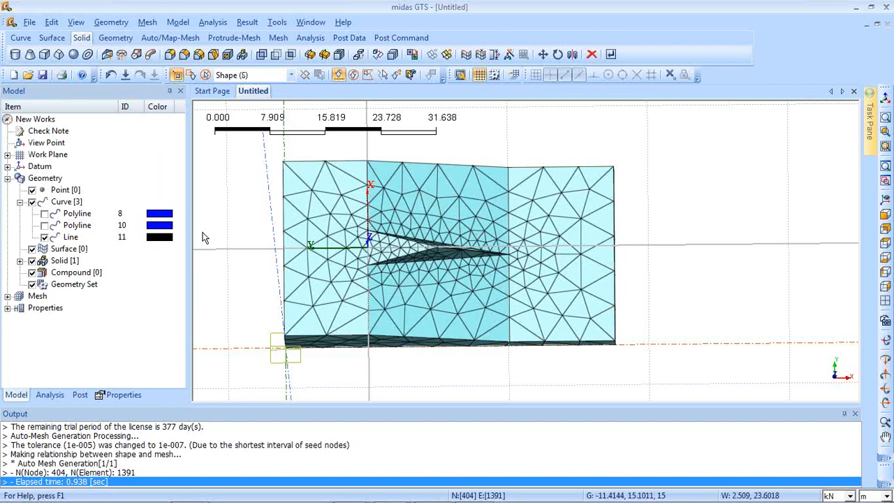
Hide the mesh sets and display the slope solid so its faces can be selected.
left_click(7, 296)
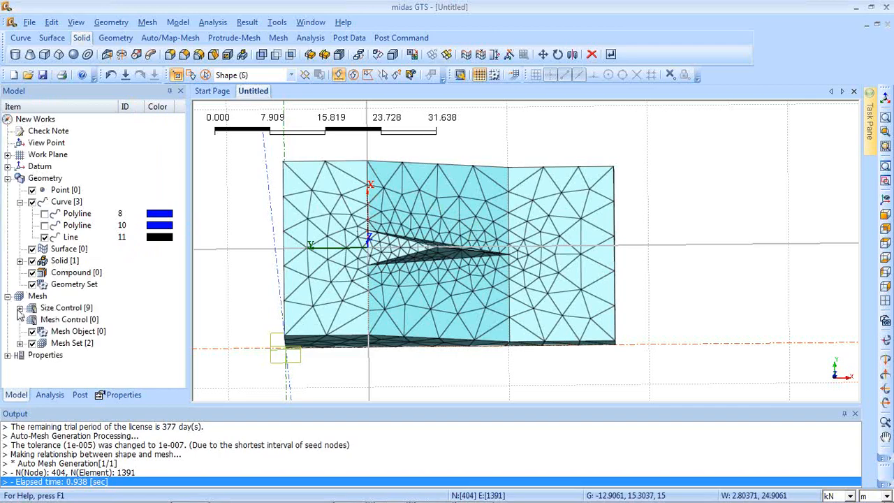
left_click(32, 344)
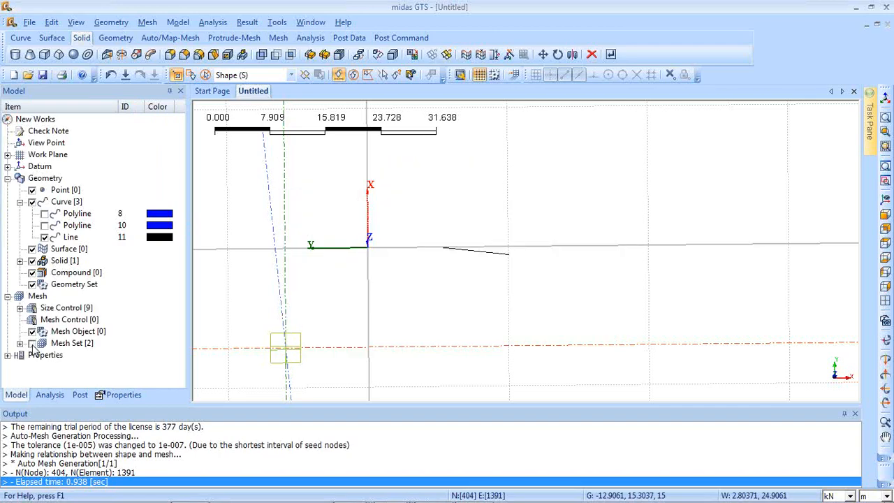
left_click(33, 261)
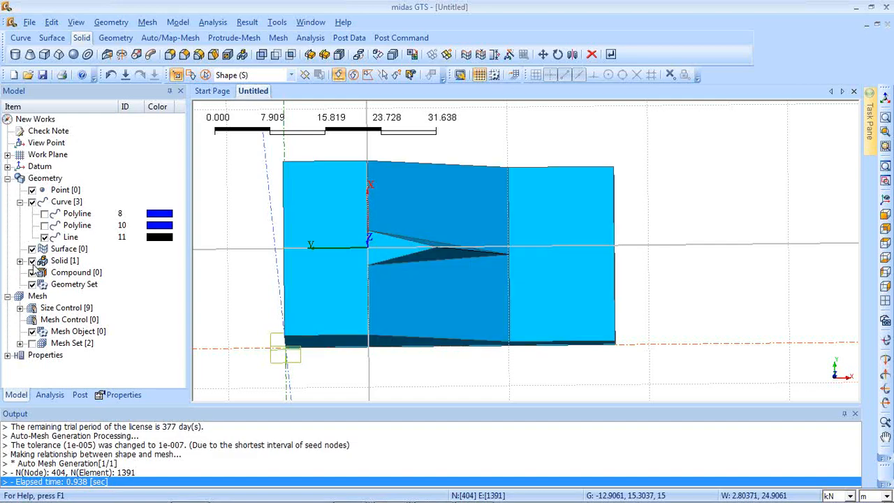
middle_click_drag(341, 260, 287, 179)
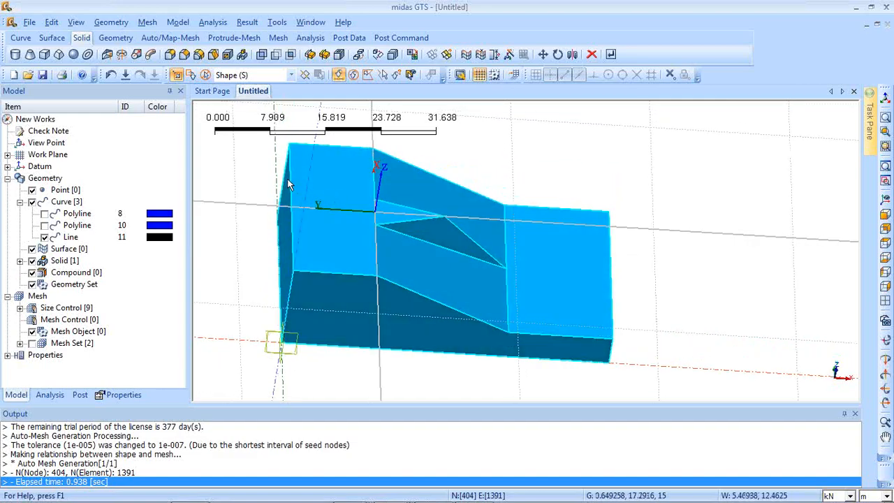
Start a Supports boundary condition with object type Surface in a BC set named ground Support.
left_click(179, 22)
mouse_move(213, 183)
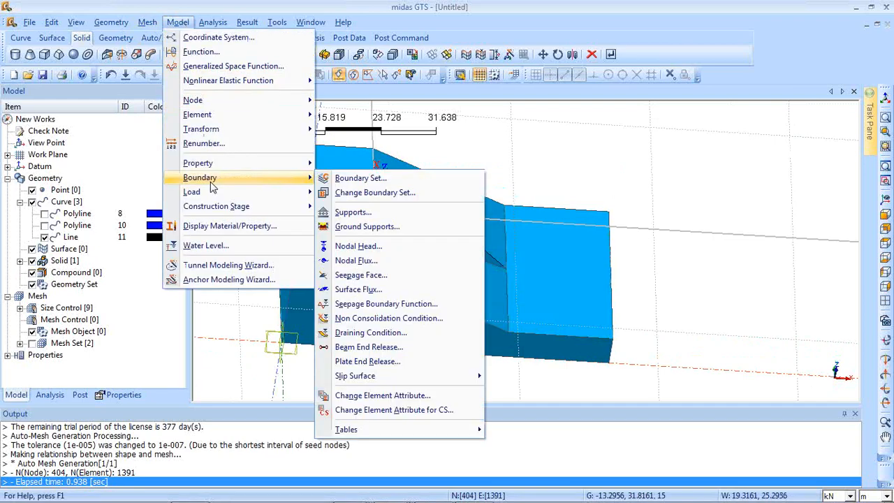
left_click(368, 218)
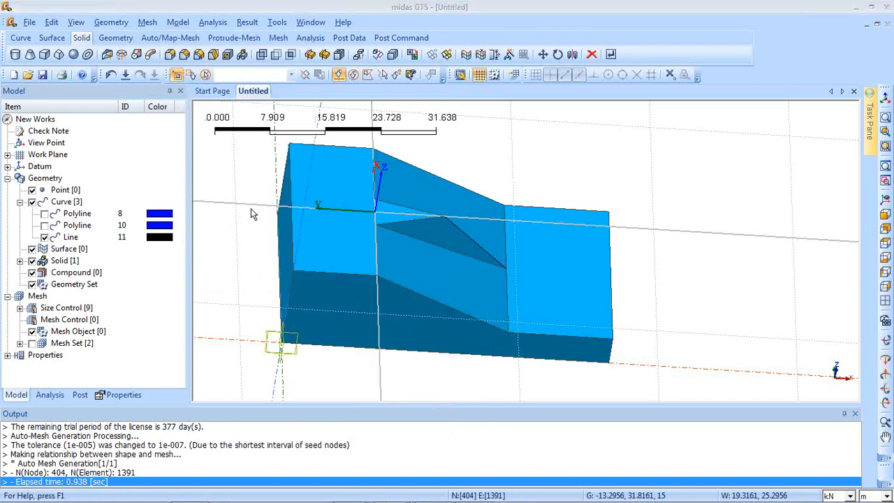
left_click(143, 122)
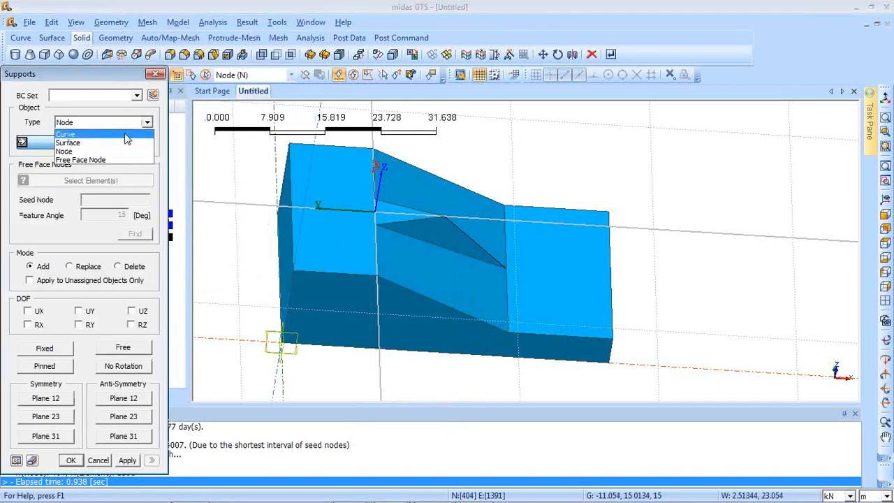
left_click(104, 140)
left_click(91, 95)
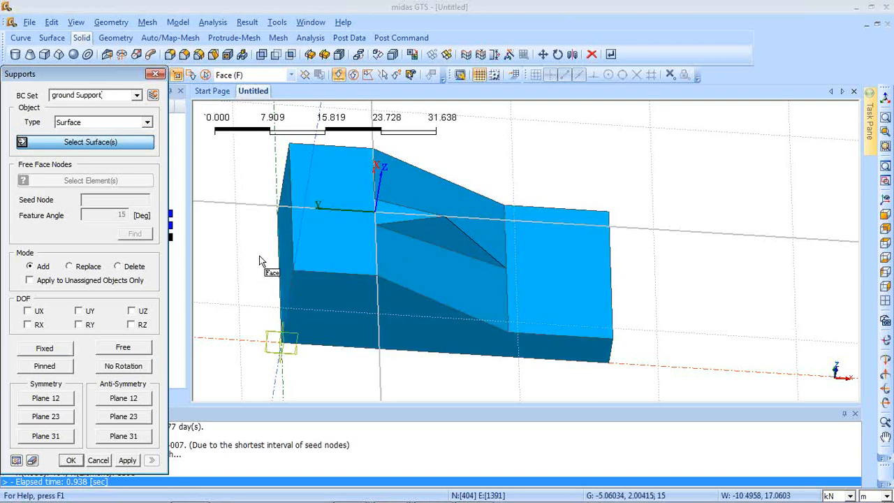
Apply a UX support to the slope's two end faces perpendicular to the X axis.
left_click(290, 250)
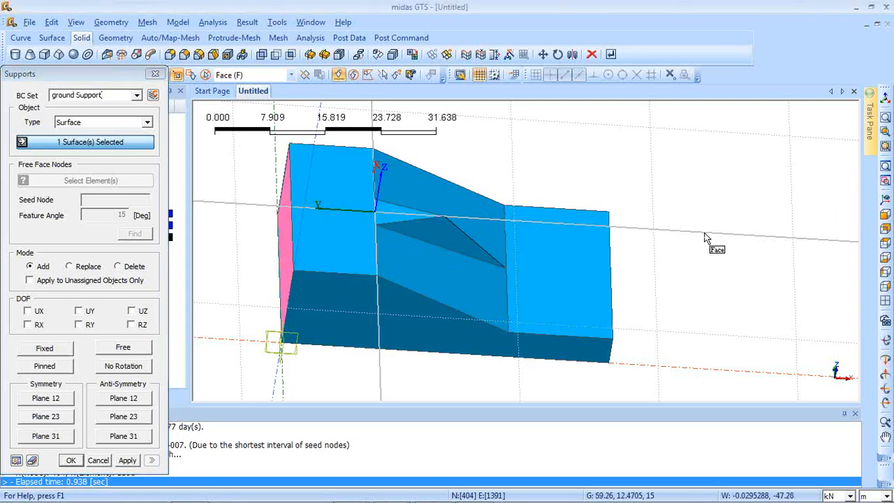
middle_click_drag(705, 237, 602, 195)
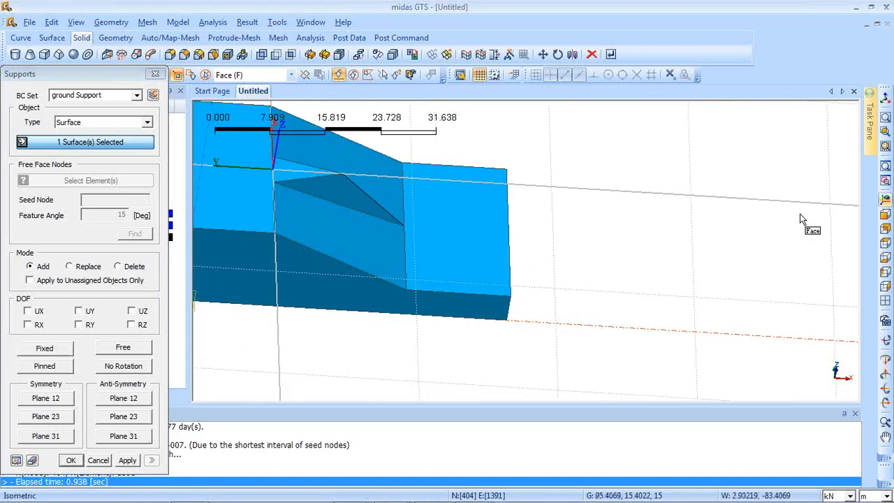
middle_click_drag(577, 266, 464, 216)
left_click(468, 215)
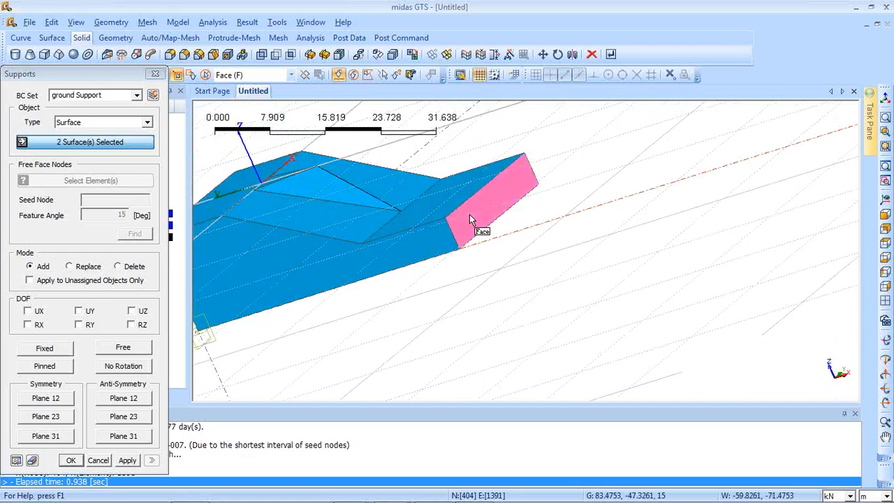
left_click(885, 199)
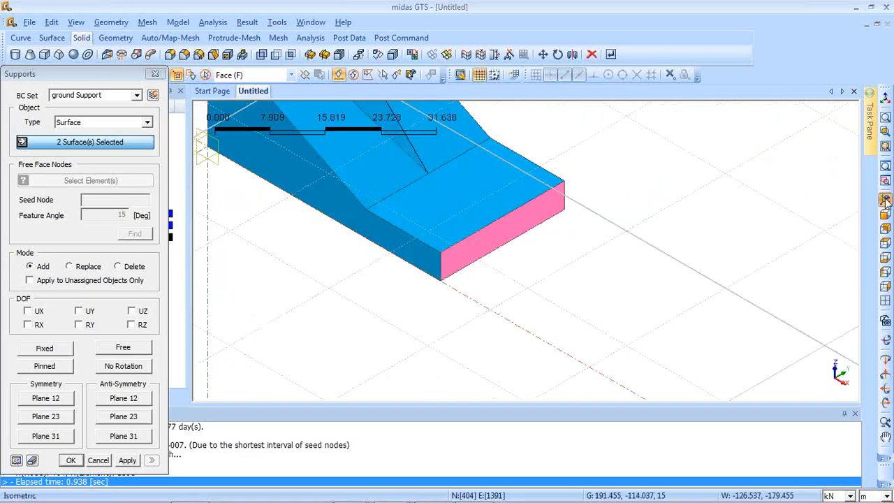
left_click(39, 312)
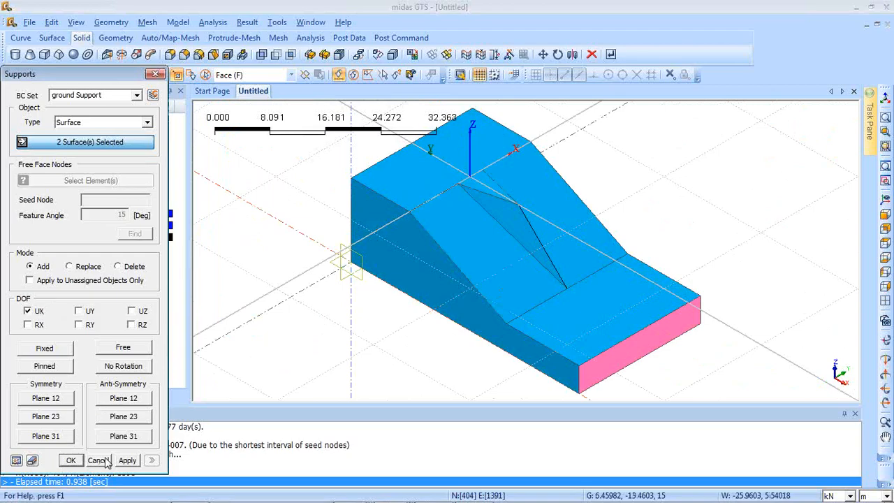
left_click(126, 461)
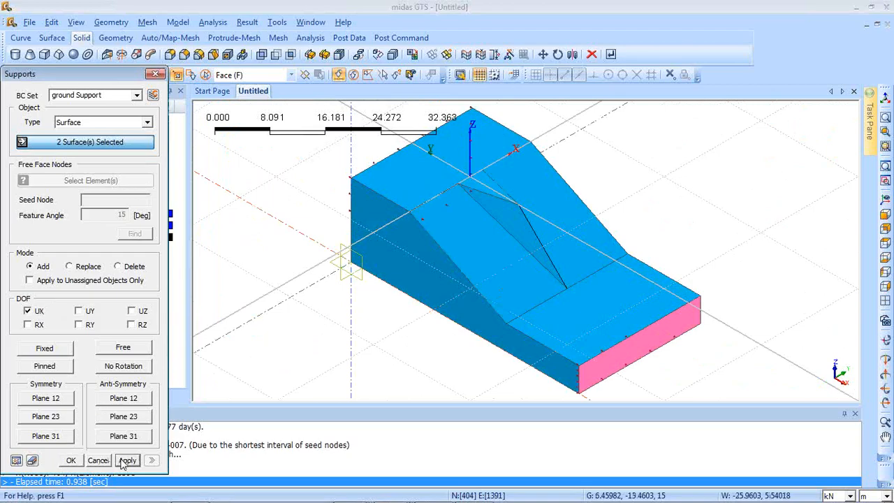
Apply UX and UY supports to the two side faces of the slope.
left_click(426, 260)
middle_click_drag(713, 195, 629, 249)
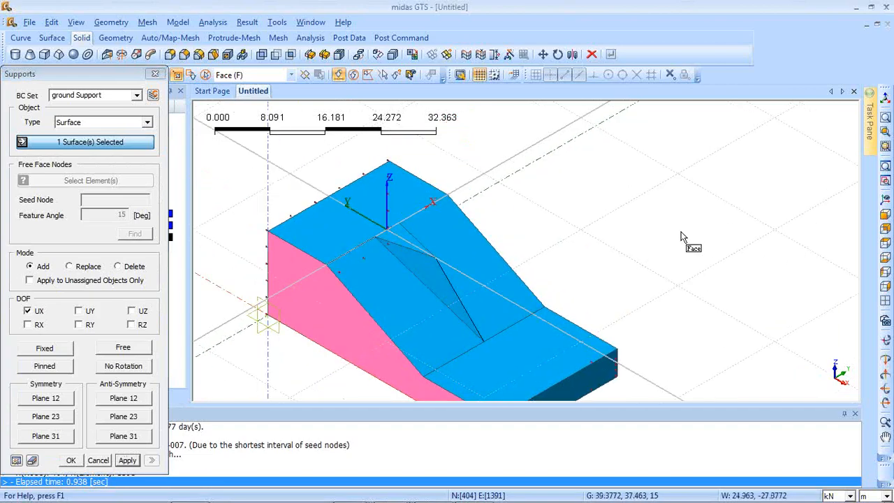
middle_click_drag(605, 285, 445, 311)
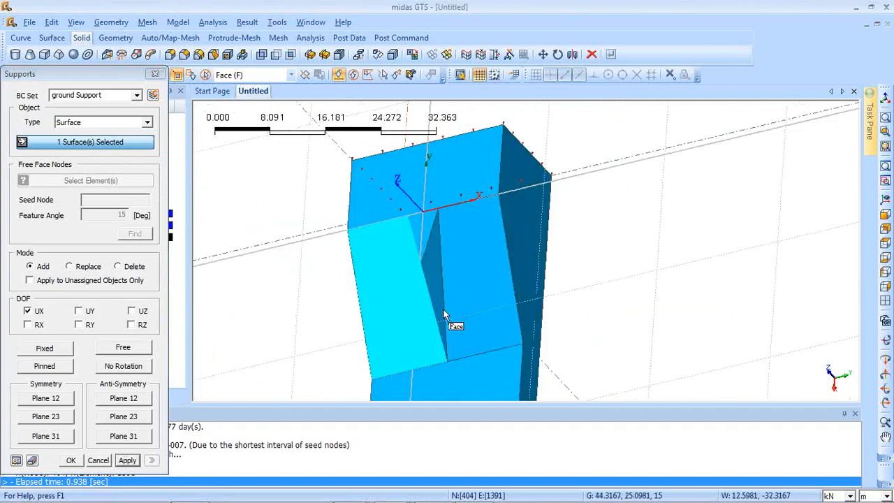
left_click(528, 193)
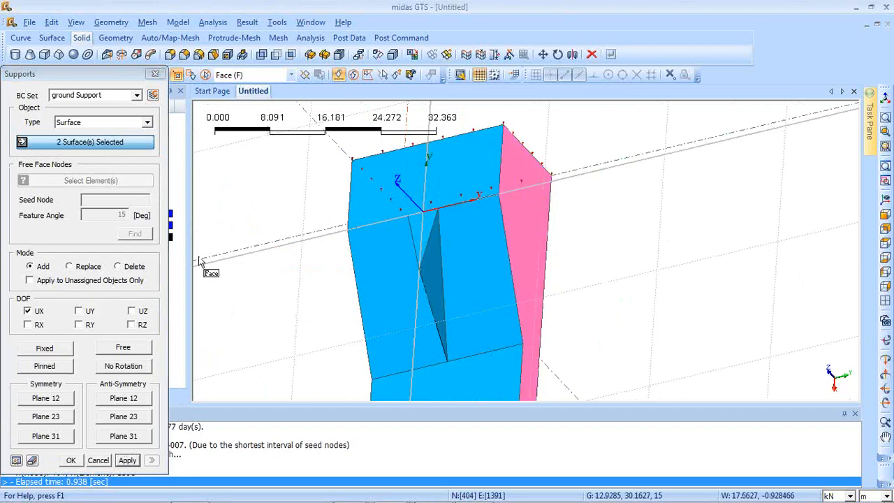
left_click(78, 311)
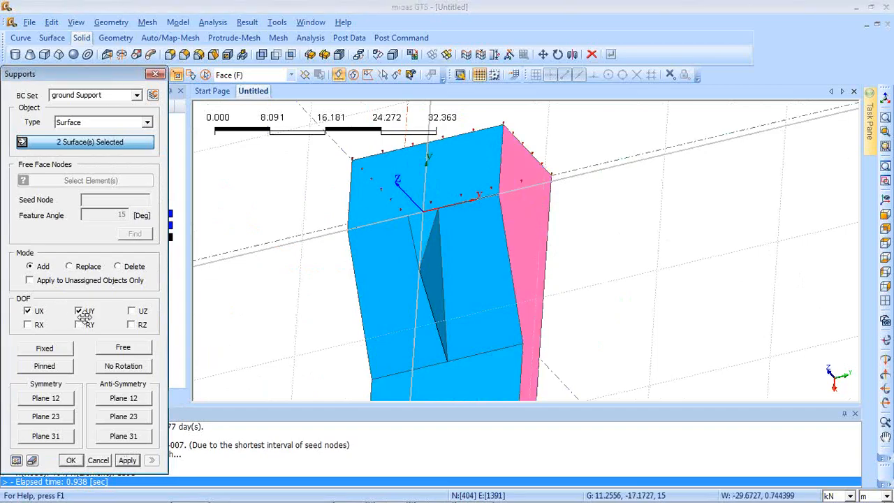
left_click(127, 460)
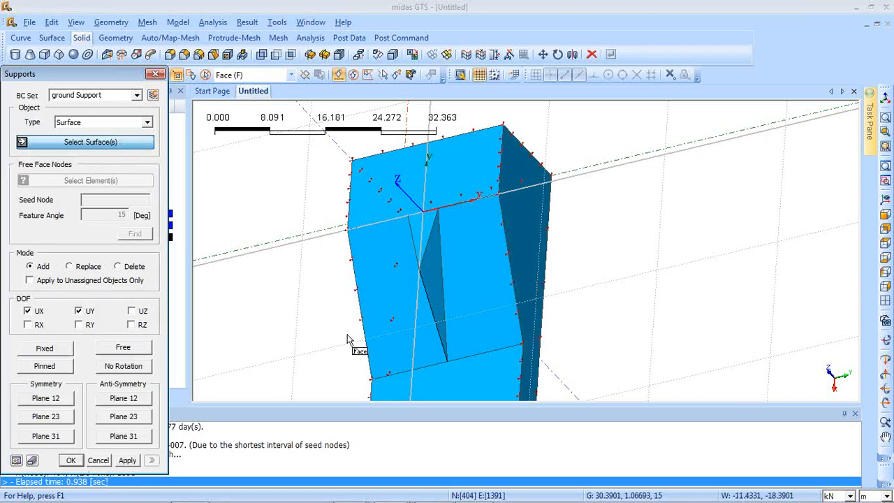
Apply UX, UY and UZ supports to the bottom face of the slope and finish the supports.
middle_click_drag(380, 228, 394, 259)
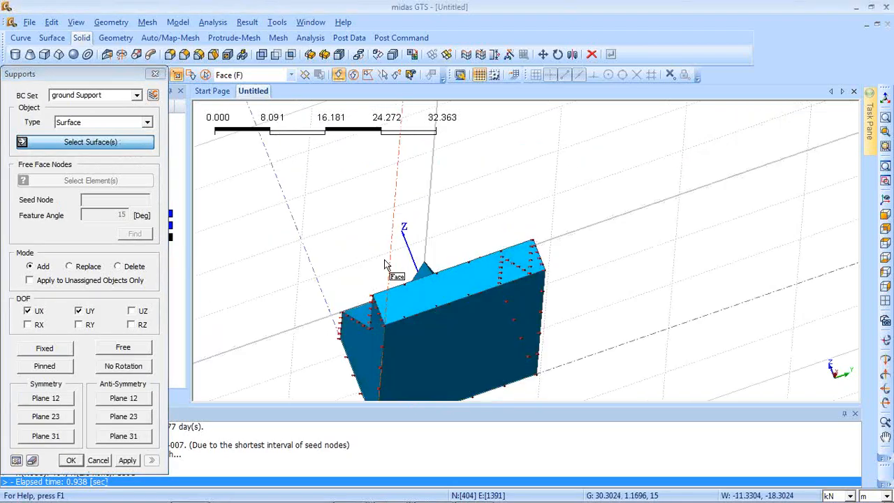
left_click(443, 349)
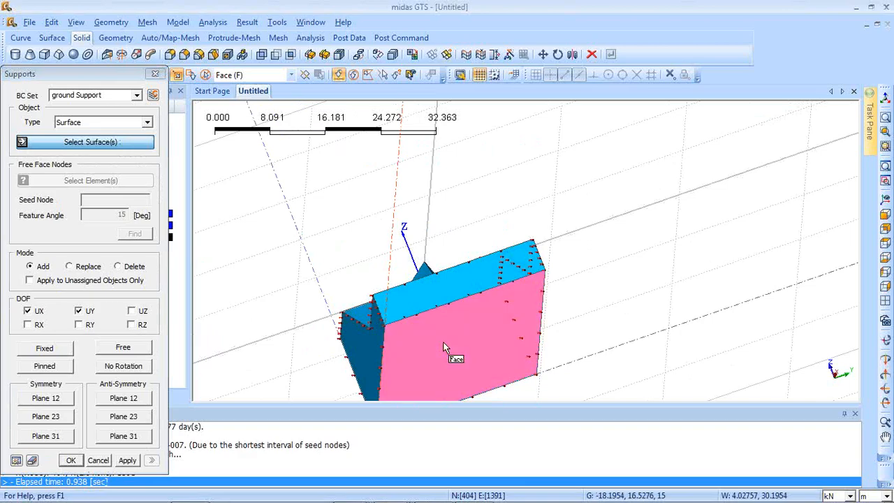
left_click(133, 312)
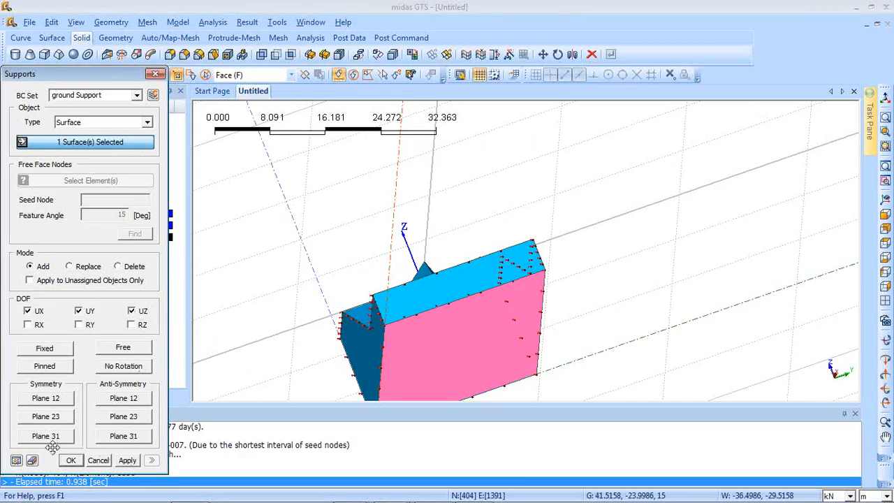
left_click(71, 462)
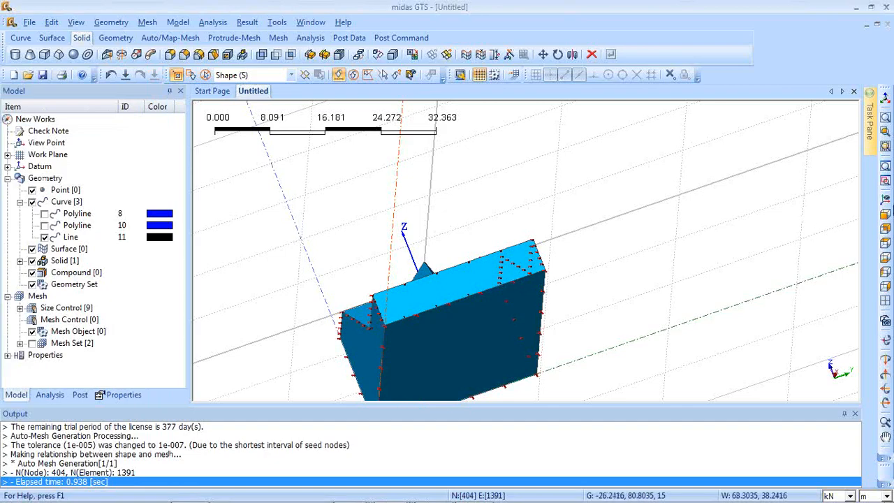
Add a self weight load in a load set named Self weight with a Z factor of -1.
left_click(886, 201)
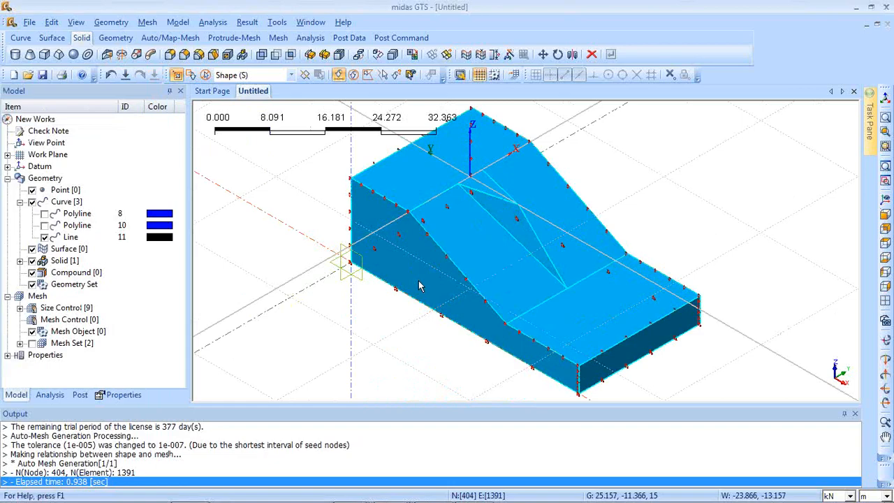
left_click(177, 22)
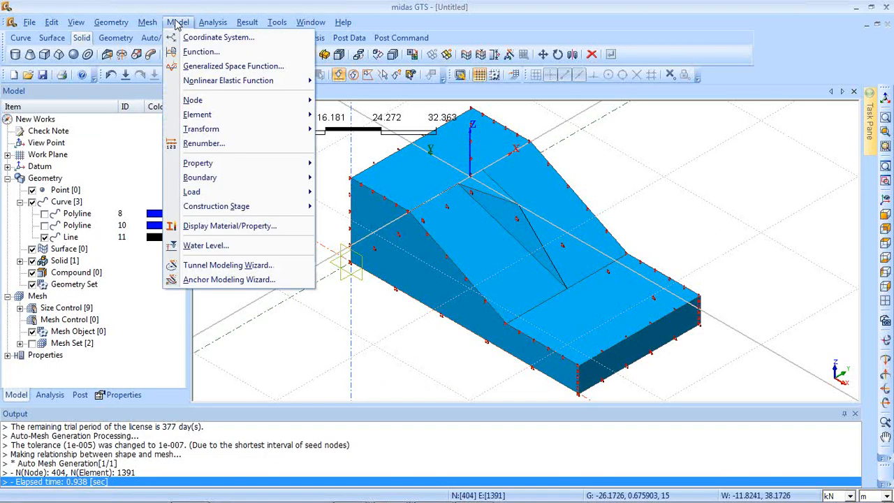
mouse_move(224, 194)
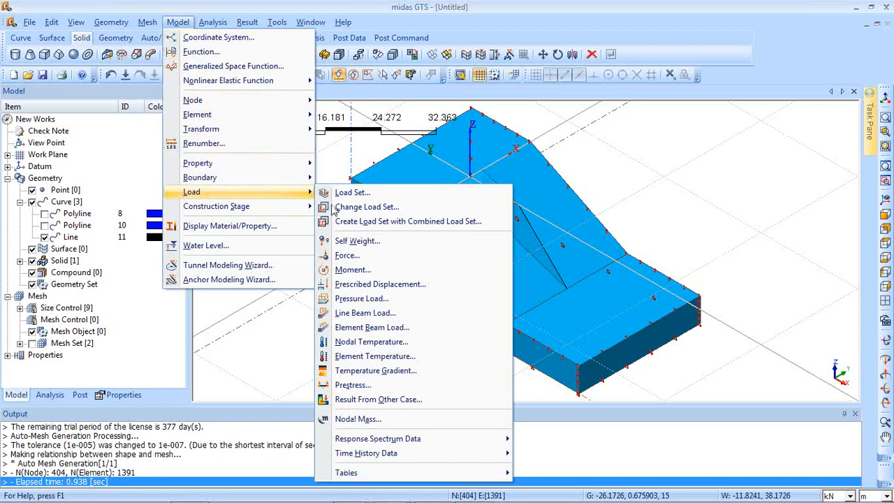
left_click(350, 240)
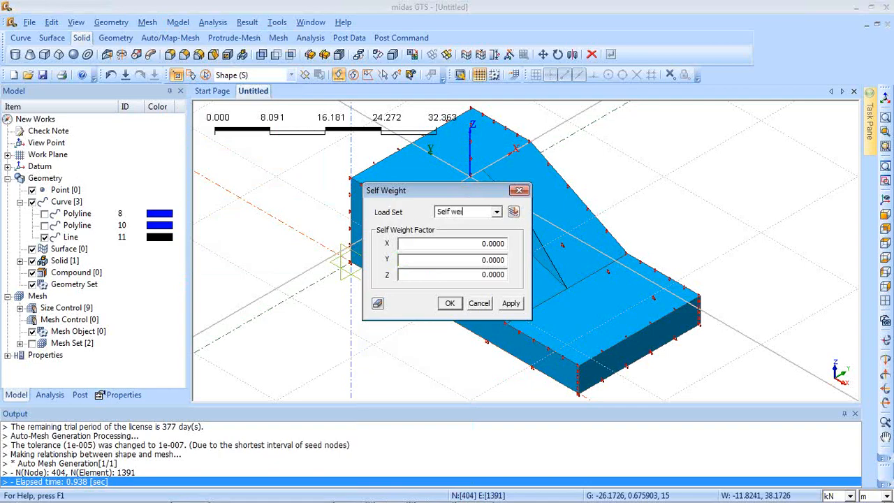
left_click_drag(468, 276, 508, 274)
type("-1")
left_click(450, 304)
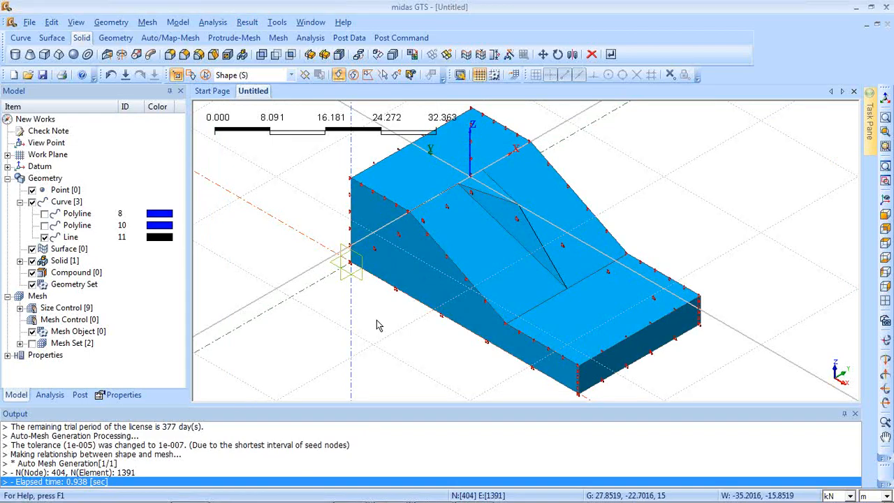
Add an analysis case named SRM of type Slope Stability(SRM) with the Self weight load activated, and open its analysis control settings.
left_click(213, 23)
left_click(221, 38)
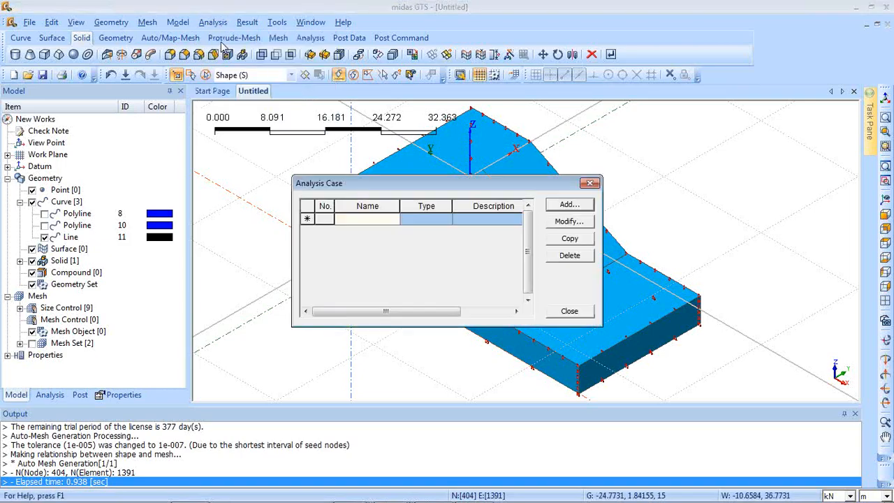
left_click(571, 205)
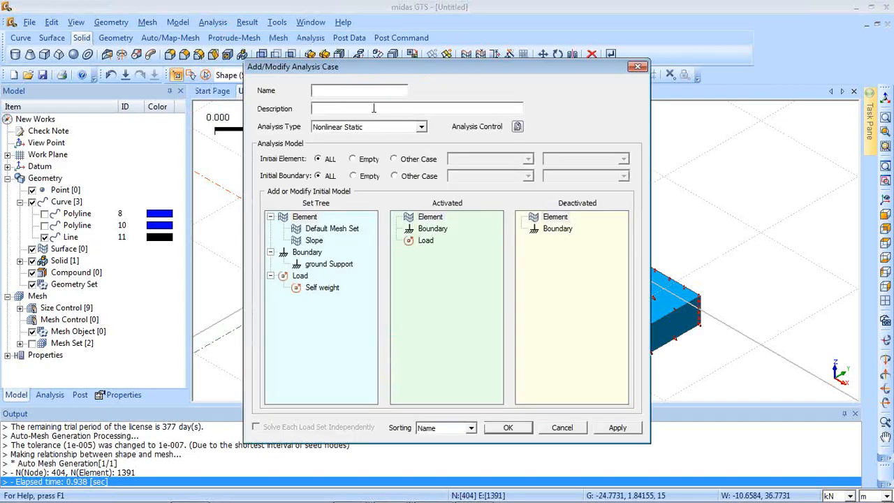
left_click(386, 127)
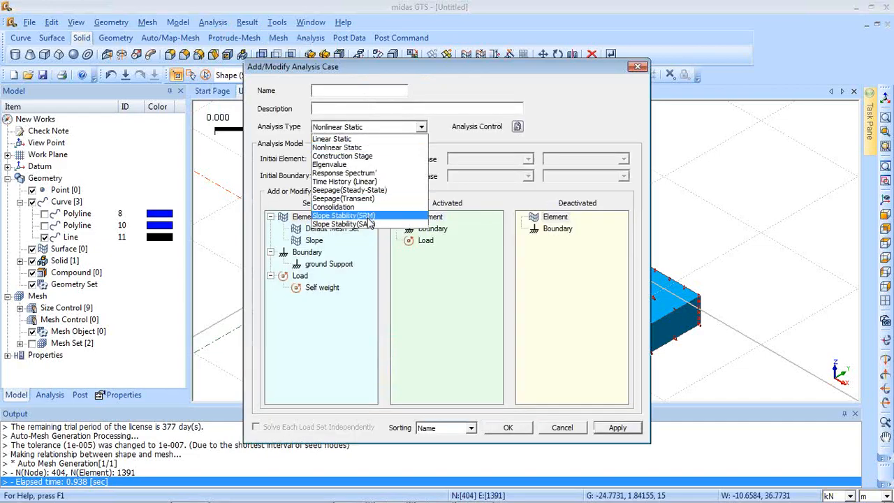
left_click(344, 216)
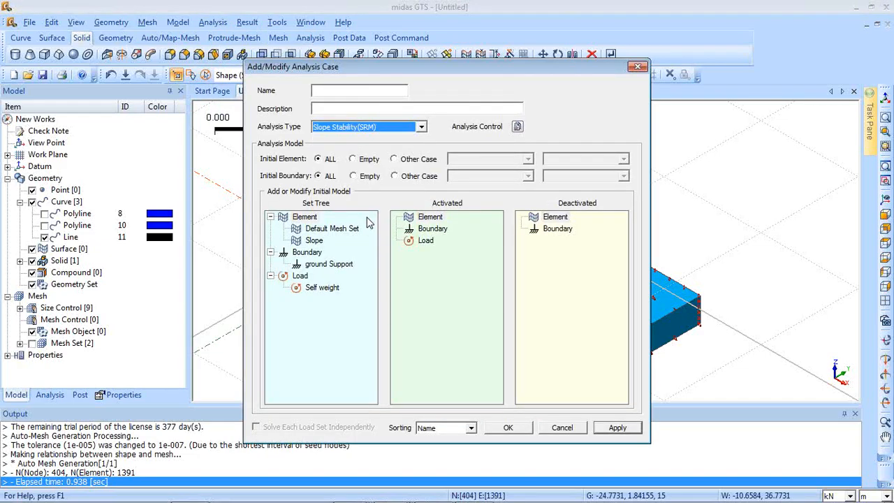
left_click(349, 91)
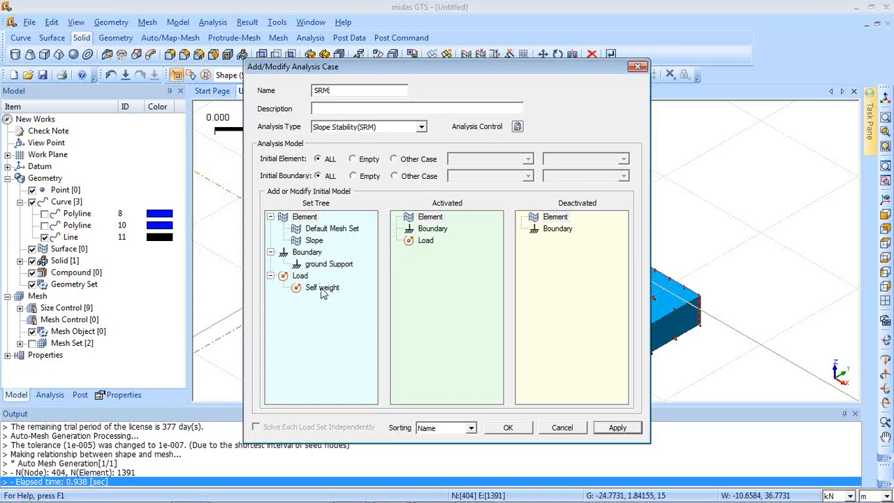
left_click_drag(324, 295, 483, 254)
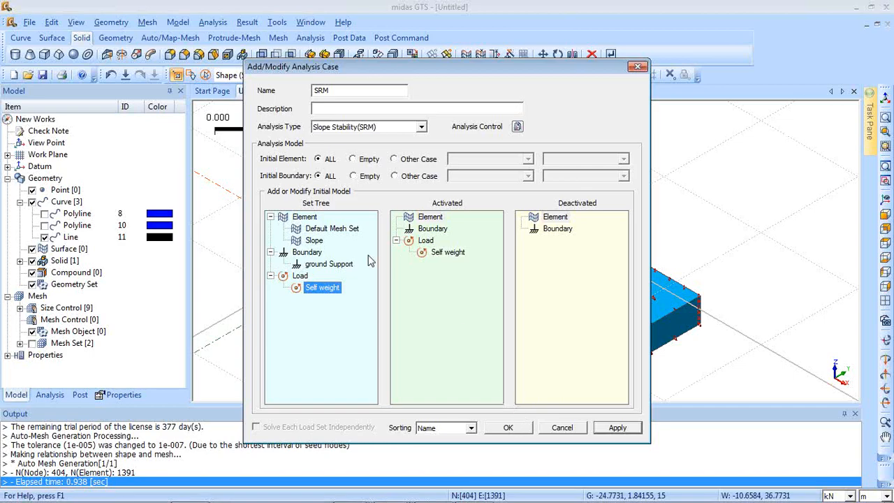
left_click(518, 126)
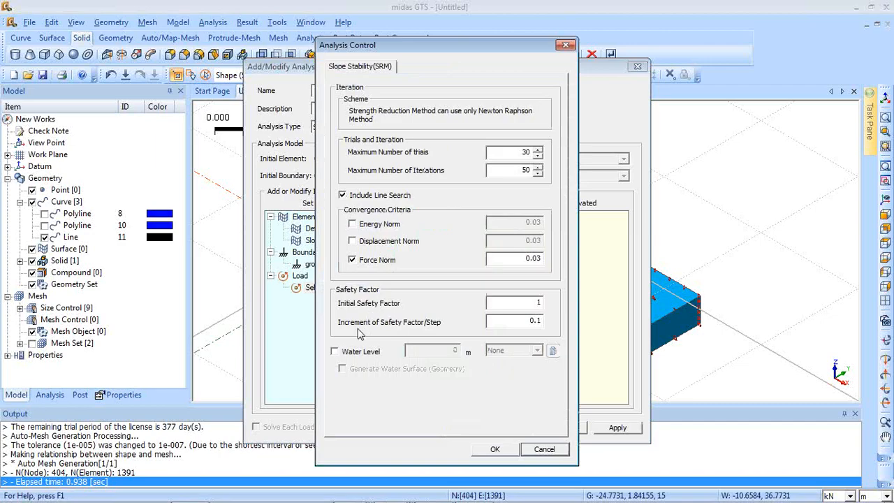
left_click(352, 354)
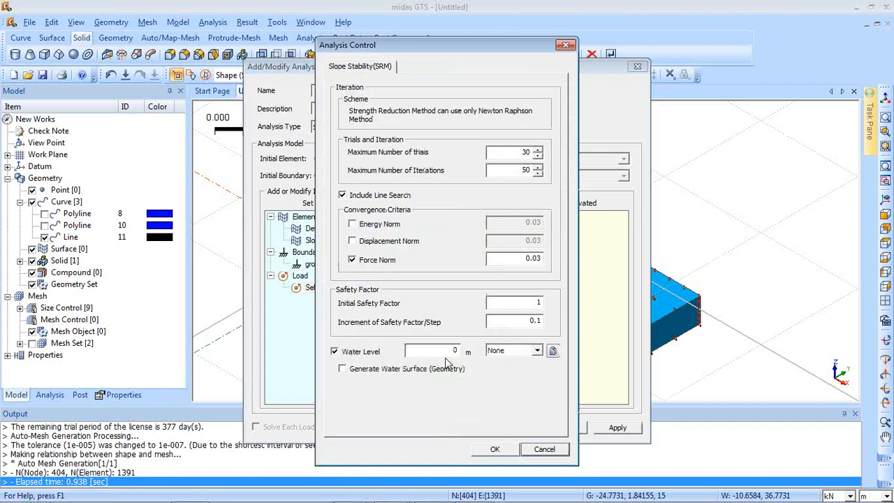
left_click(552, 351)
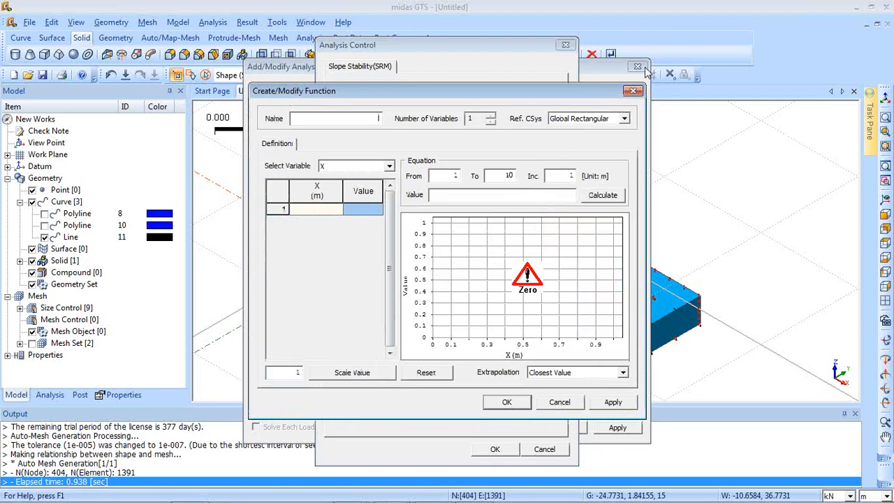
left_click(634, 91)
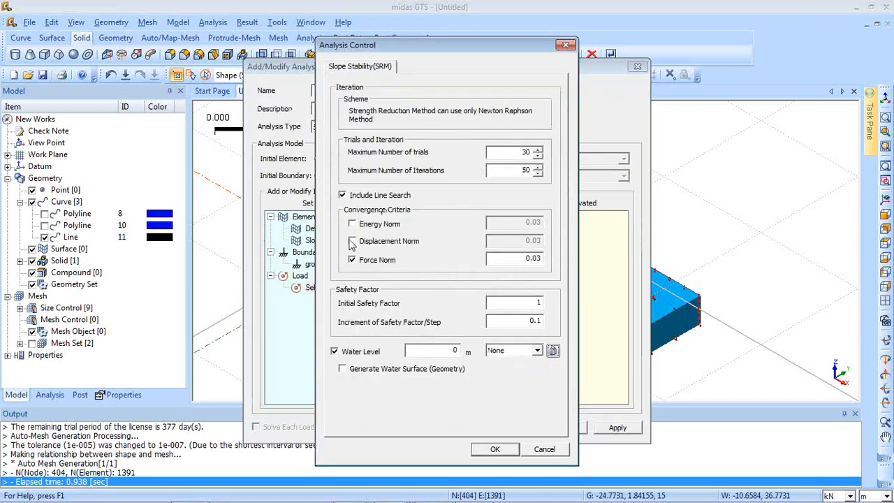
left_click(336, 351)
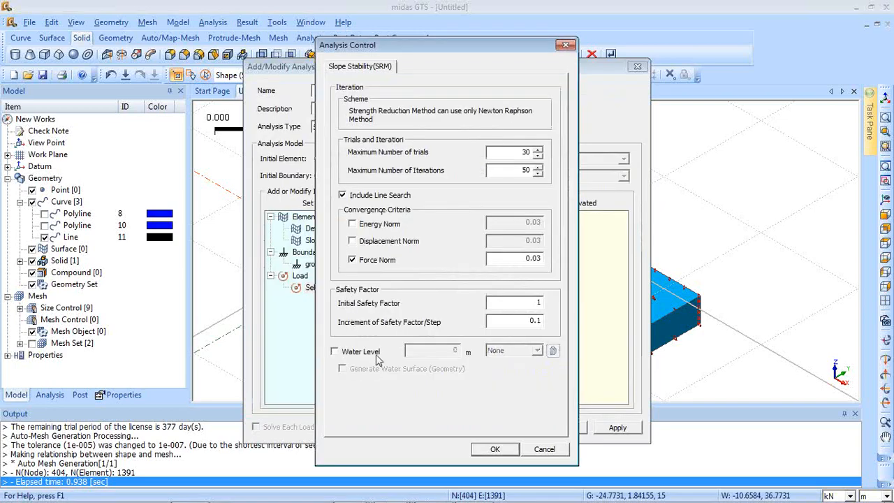
Accept the analysis control settings, save the SRM analysis case and finish the analysis case list.
left_click(495, 450)
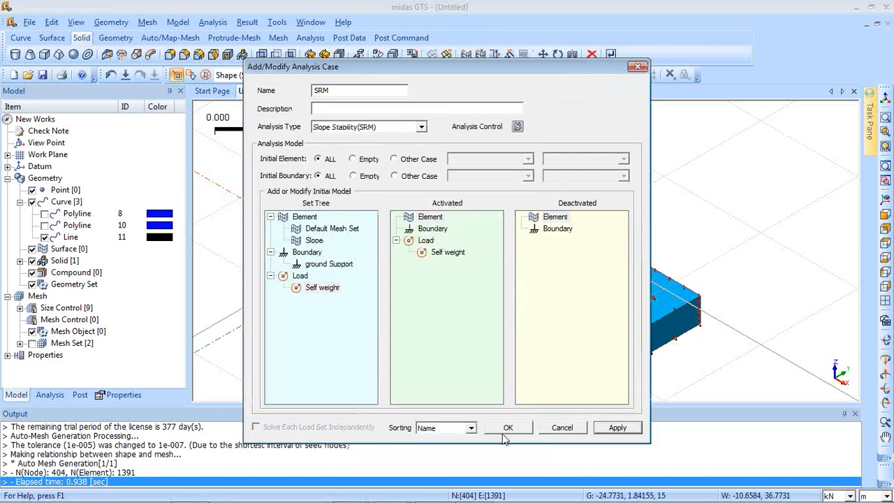
left_click(509, 428)
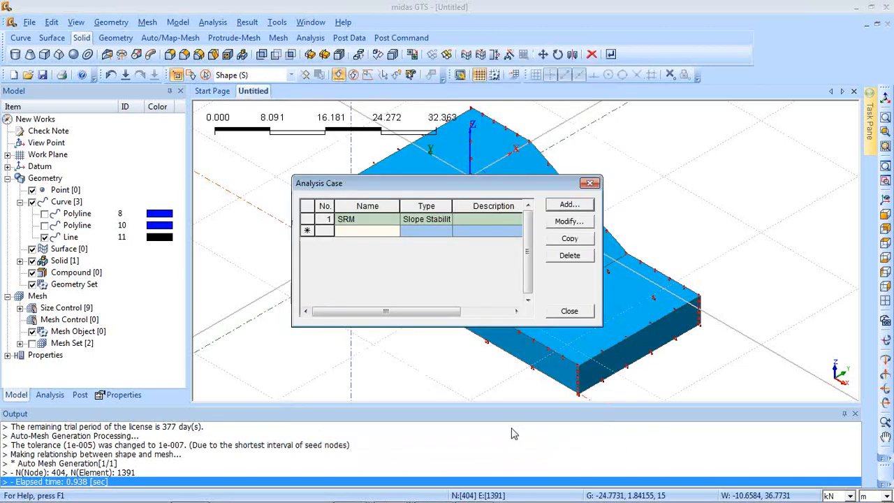
left_click(570, 312)
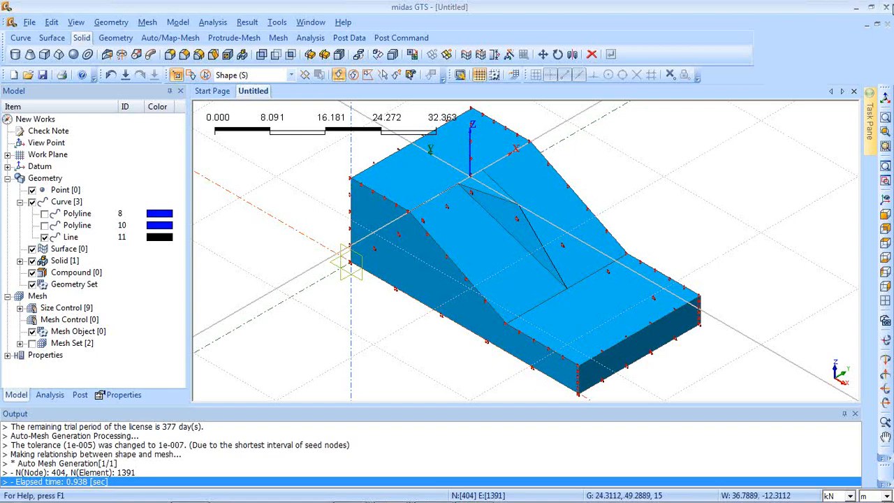
Close midas GTS and save the model as Untitled in the bt 2 - 3D Tunneling Model Wizard folder.
left_click(888, 6)
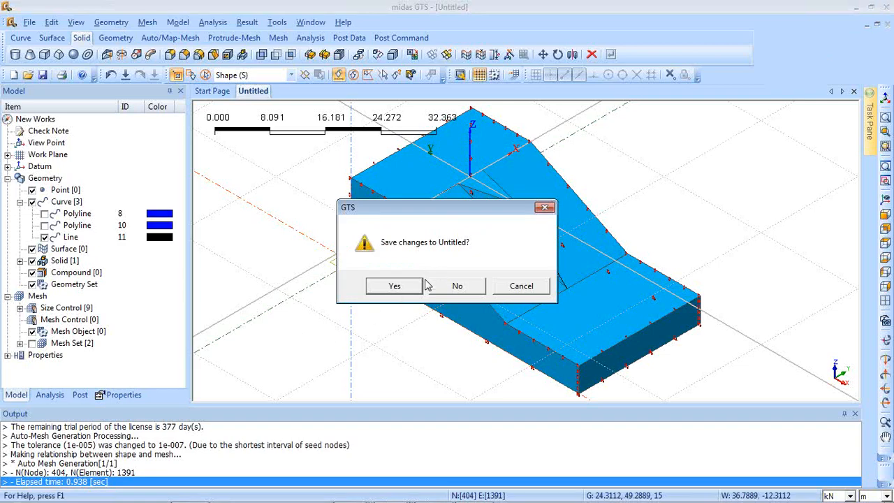
left_click(408, 292)
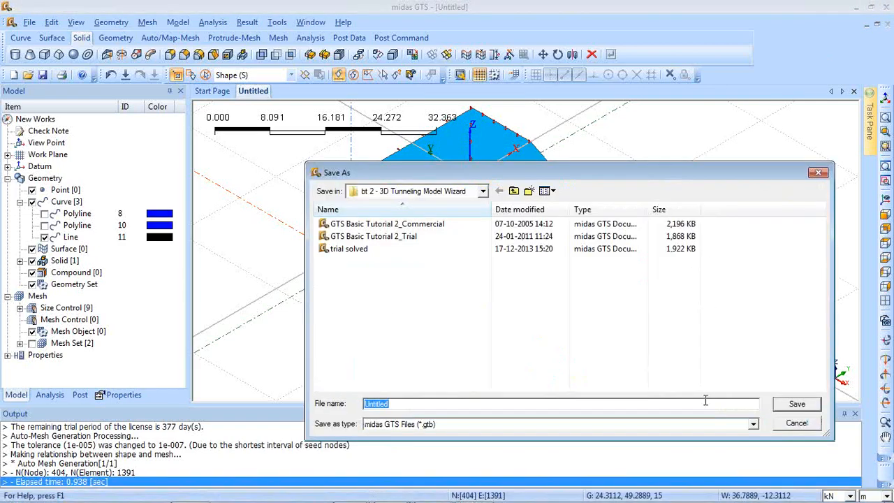
left_click(795, 404)
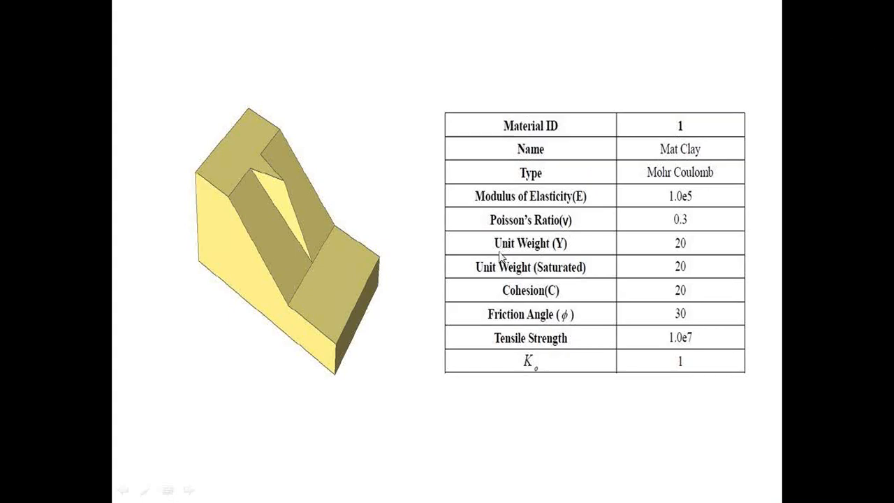
Leave the slide show for the desktop and browse to TRAINING > SLOPE STABILITY > 3d Slope Stability > 3d Slope Stability.
key("Escape")
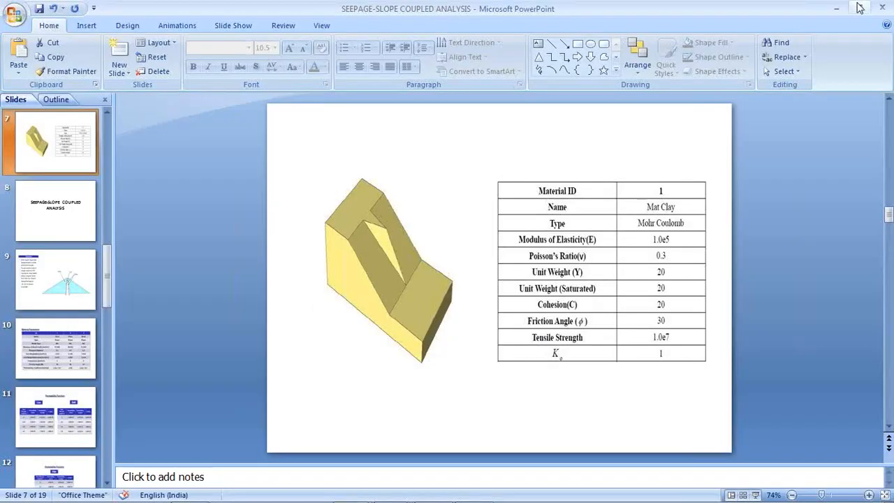
left_click(837, 8)
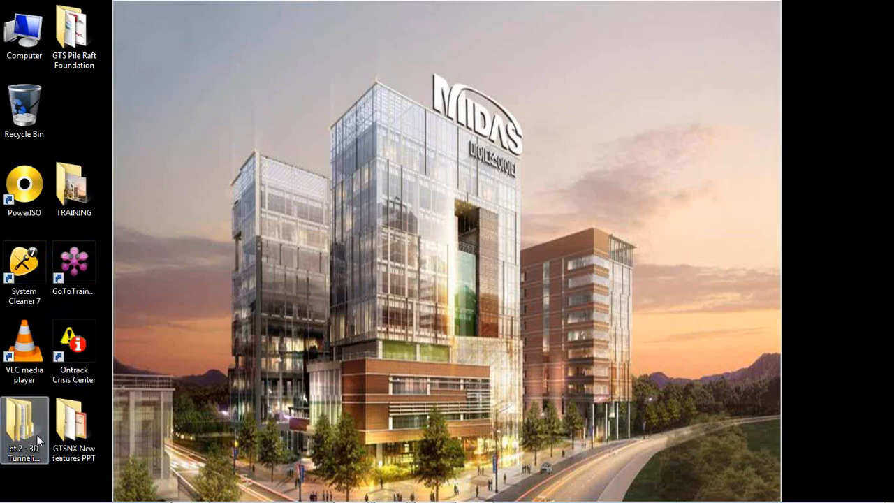
double_click(67, 55)
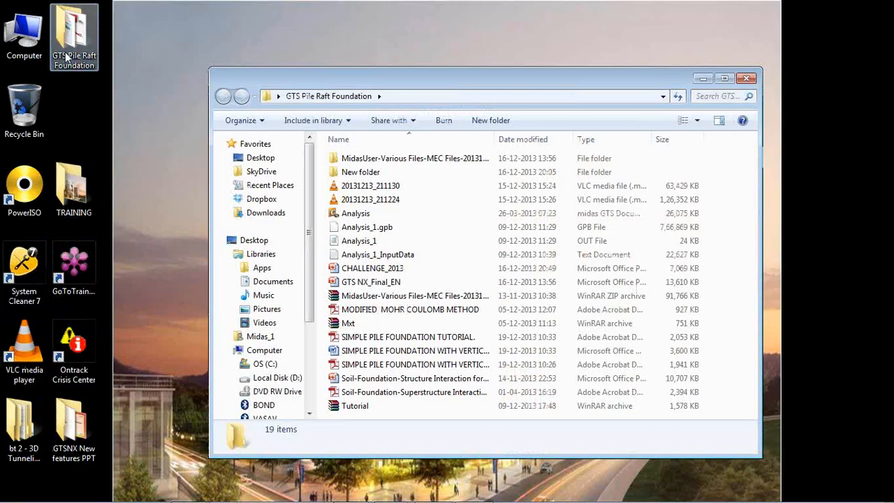
left_click(747, 82)
double_click(59, 195)
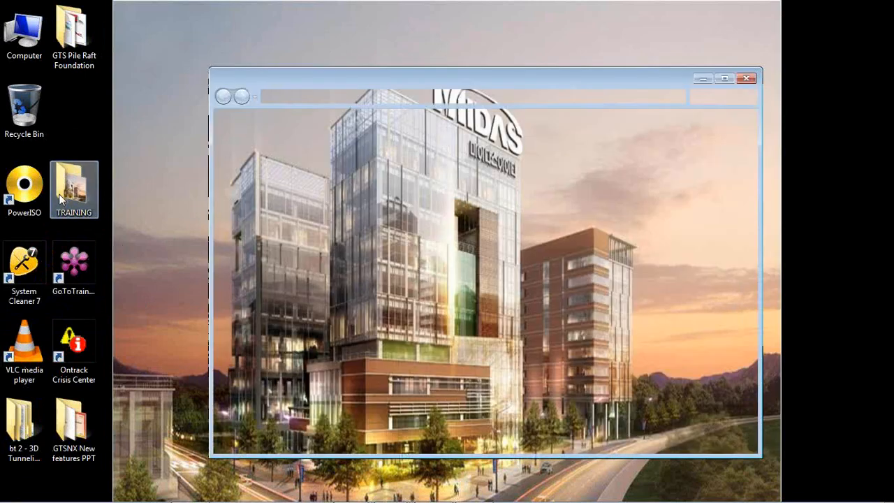
double_click(399, 174)
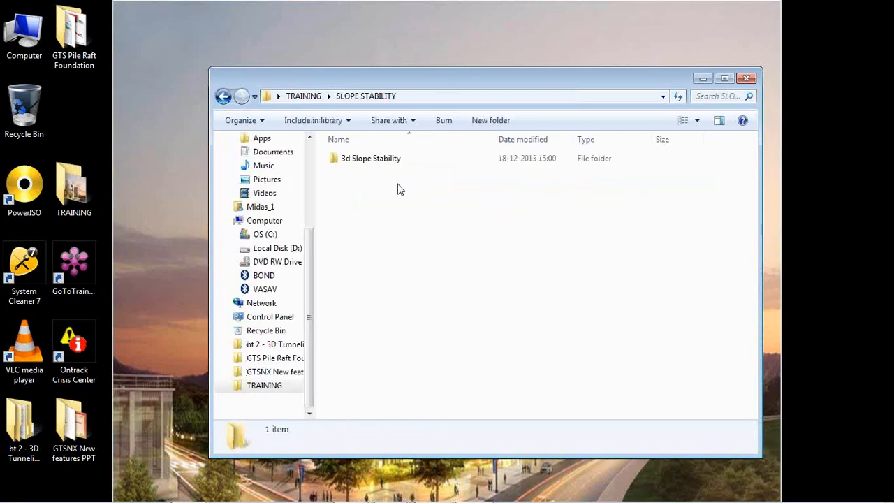
double_click(400, 163)
double_click(381, 159)
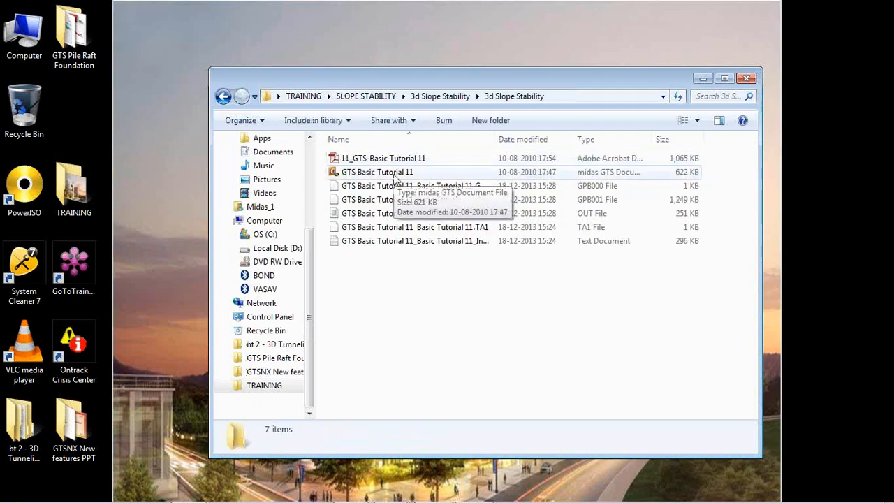
Open the GTS Basic Tutorial 11 model file with midas GTS.
left_click(395, 175)
right_click(396, 175)
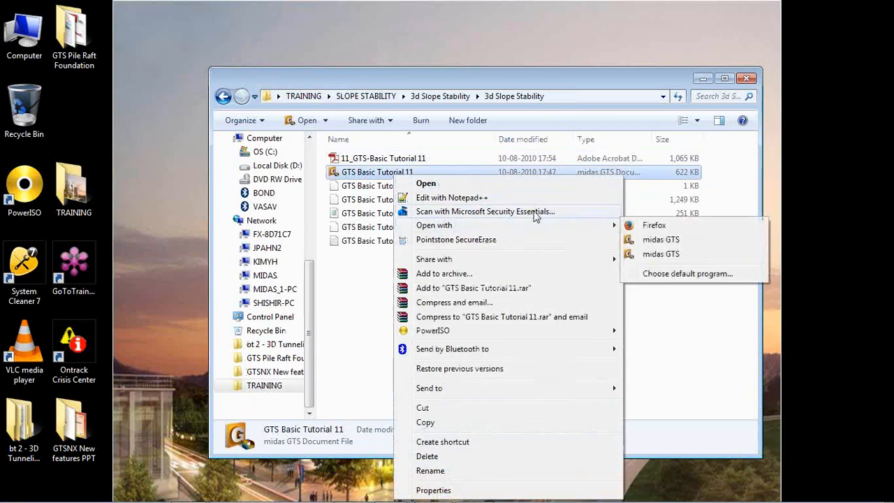
mouse_move(597, 228)
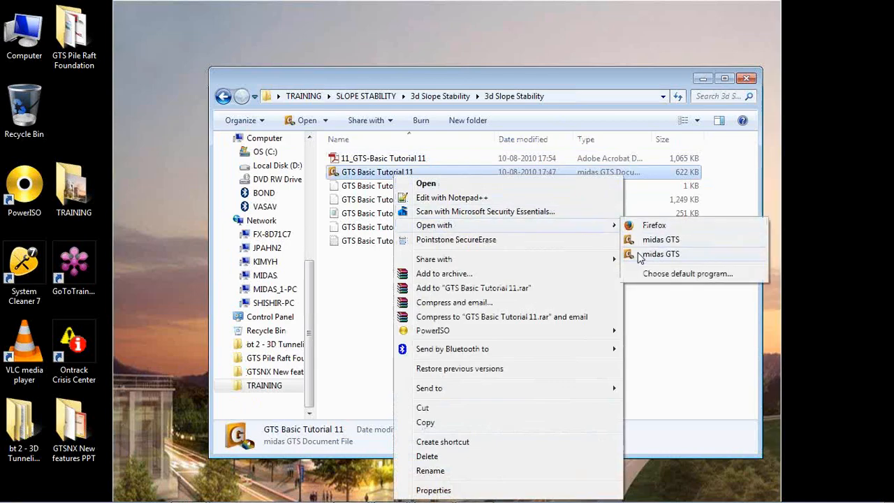
left_click(639, 255)
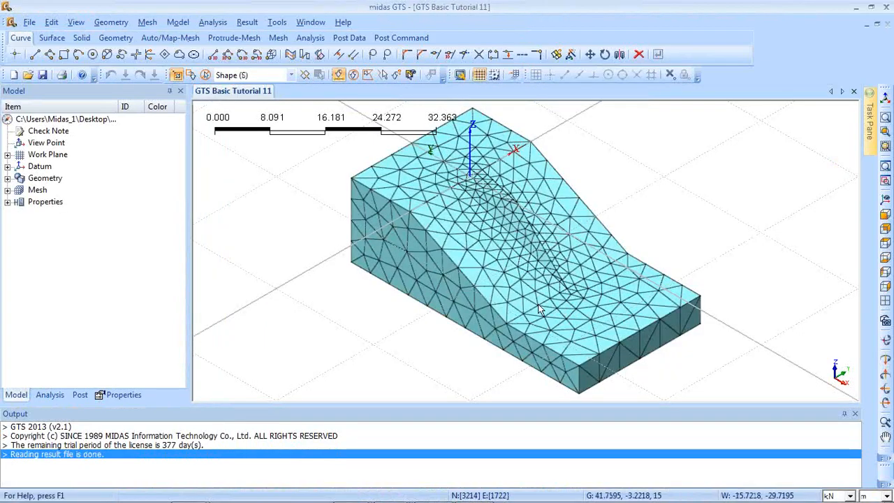
List the solved SSRM results of Basic Tutorial 11 and select the factor of safety for review.
left_click(81, 397)
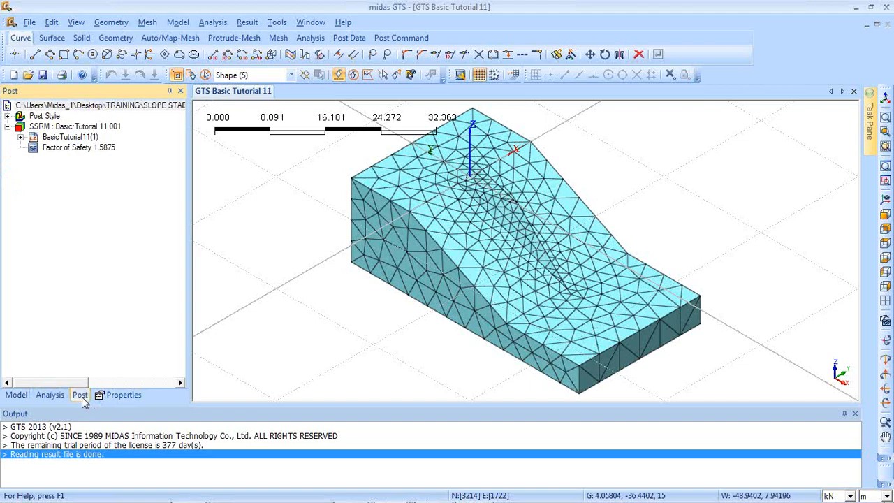
left_click(21, 137)
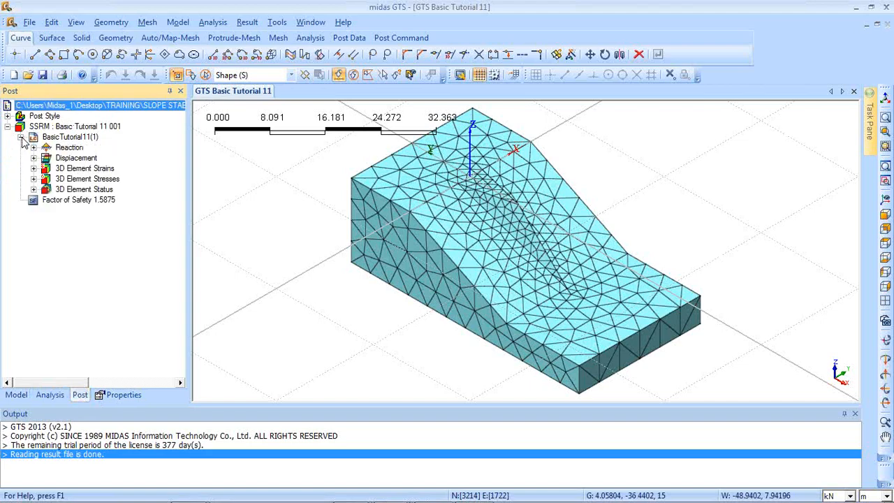
left_click(99, 203)
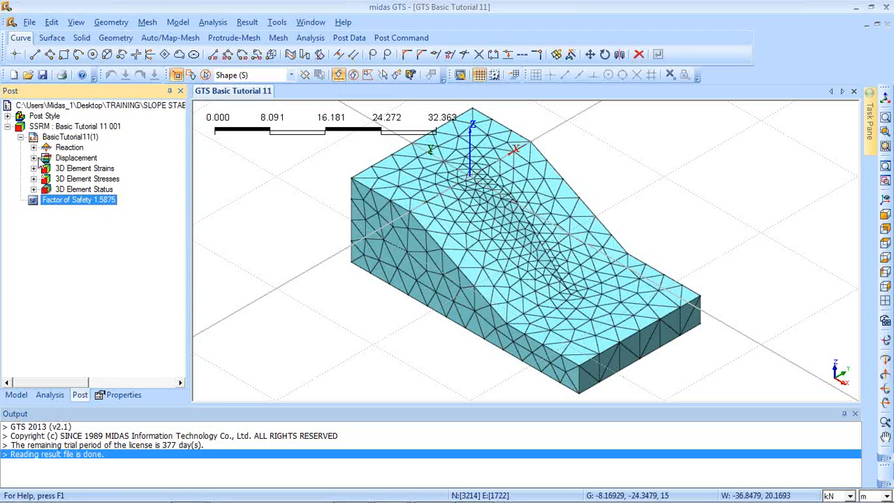
Plot the DX(V) displacement contours on the 3D slope, view them from the side, and switch the plot to DY(V).
left_click(34, 159)
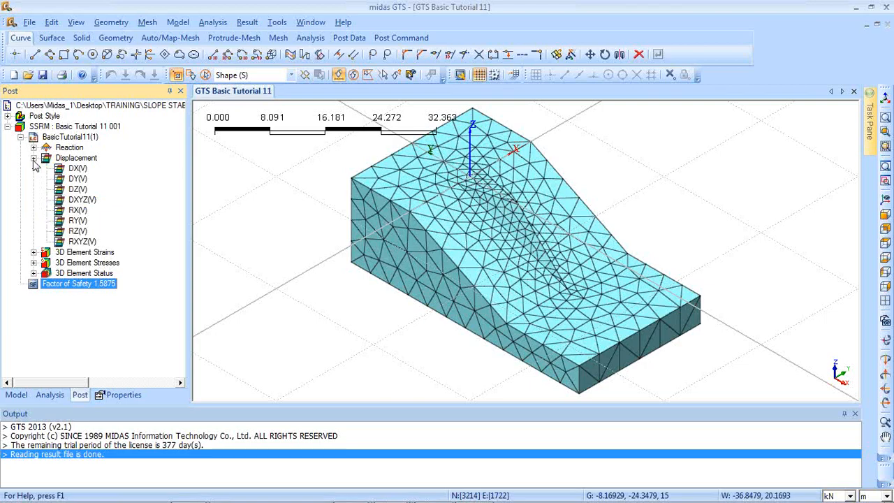
double_click(77, 170)
middle_click_drag(531, 273, 547, 242)
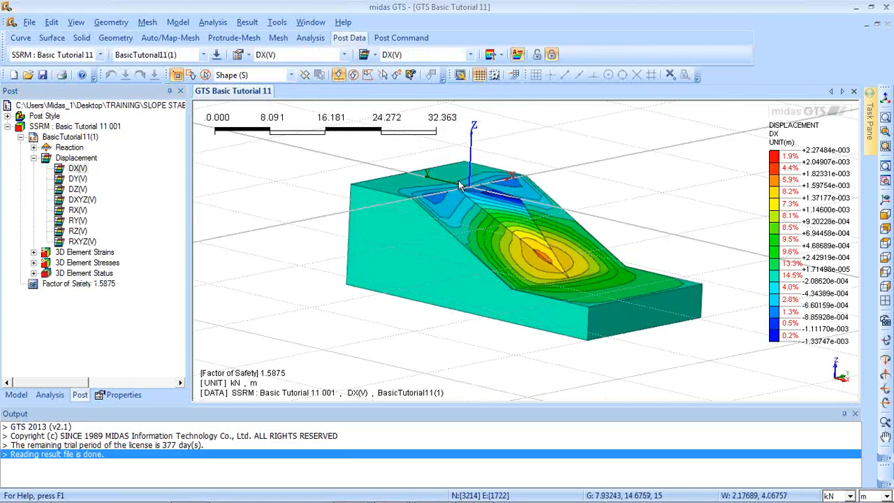
double_click(80, 180)
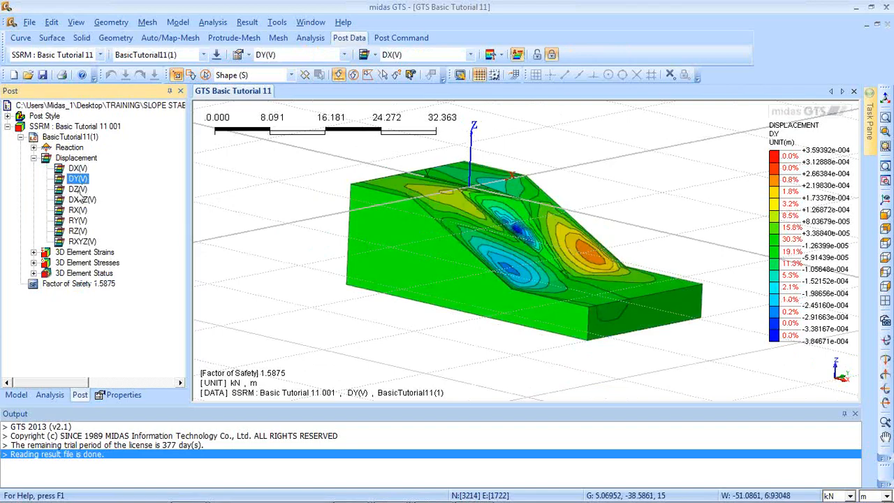
Plot the HO-Soil Mean Total stress from the 3D element stresses and inspect the slope from above.
left_click(33, 263)
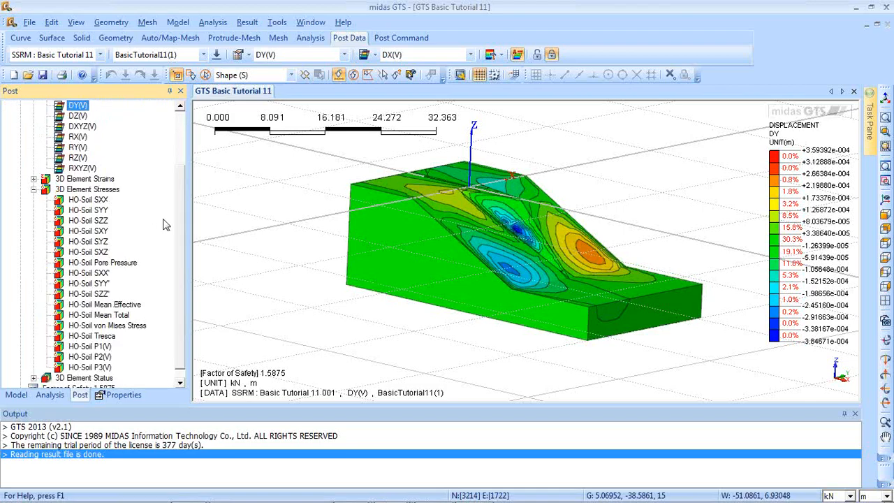
left_click(117, 319)
double_click(117, 319)
middle_click_drag(565, 193, 505, 232)
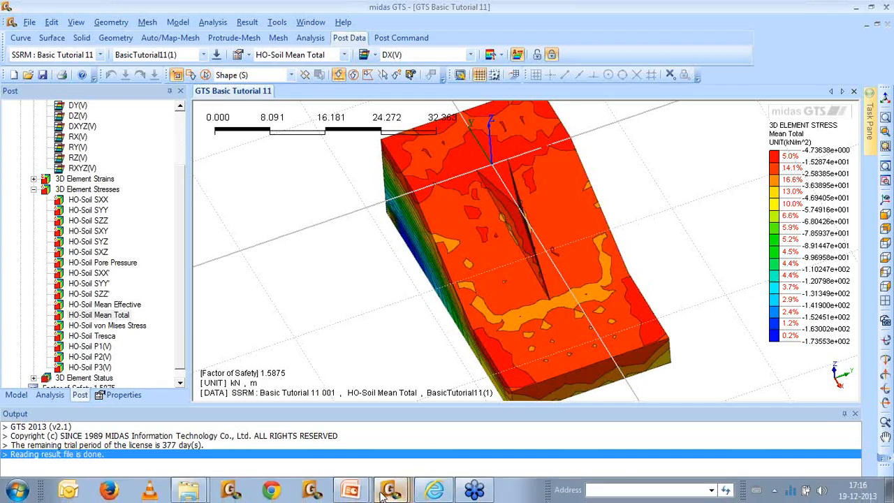
Switch to the SEEPAGE-SLOPE COUPLED ANALYSIS presentation in PowerPoint and run the slide show from the current slide to the dam Overview slide.
mouse_move(366, 494)
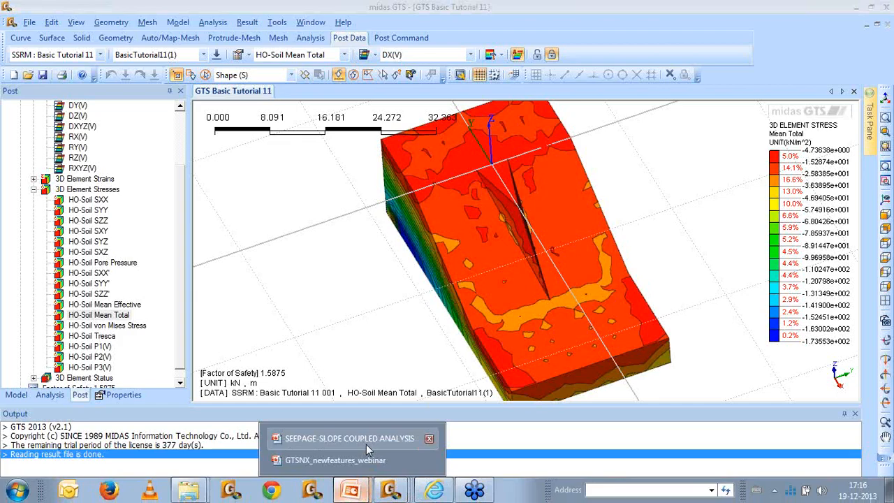
left_click(366, 444)
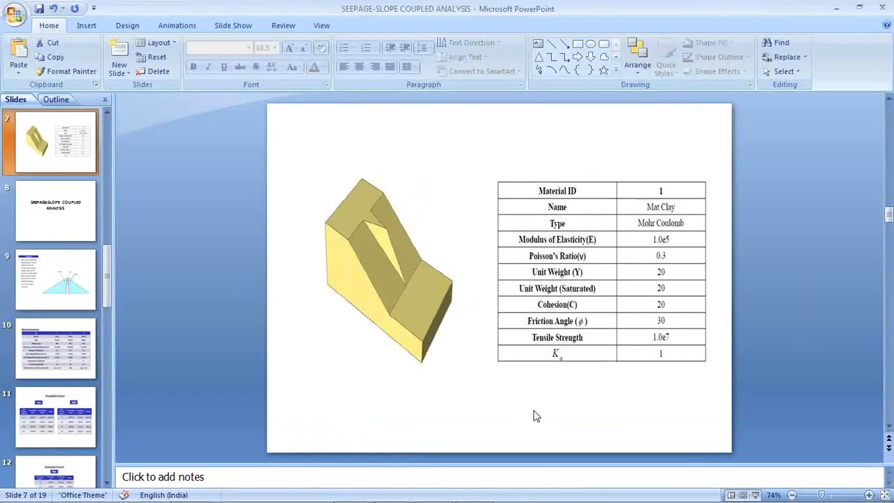
left_click(757, 495)
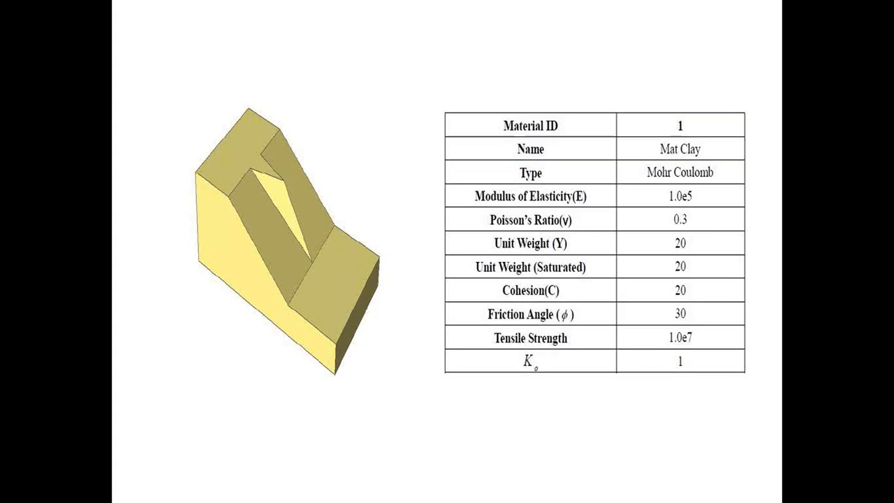
key("Right")
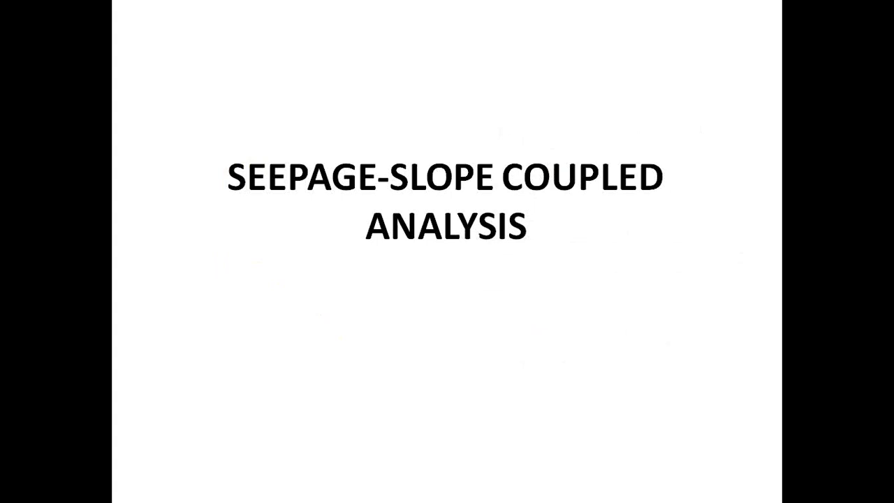
key("Right")
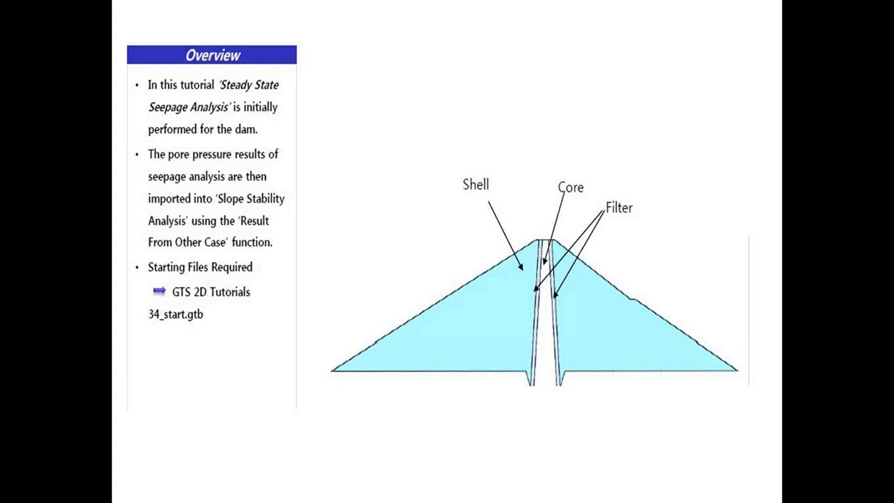
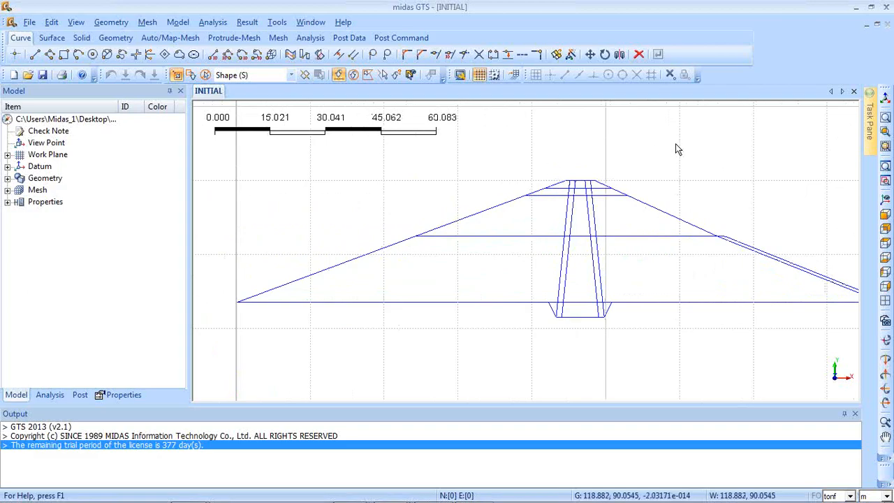
Open the Core ground material of the INITIAL dam model to review its stiffness, strength and seepage parameters.
middle_click_drag(676, 147, 644, 156)
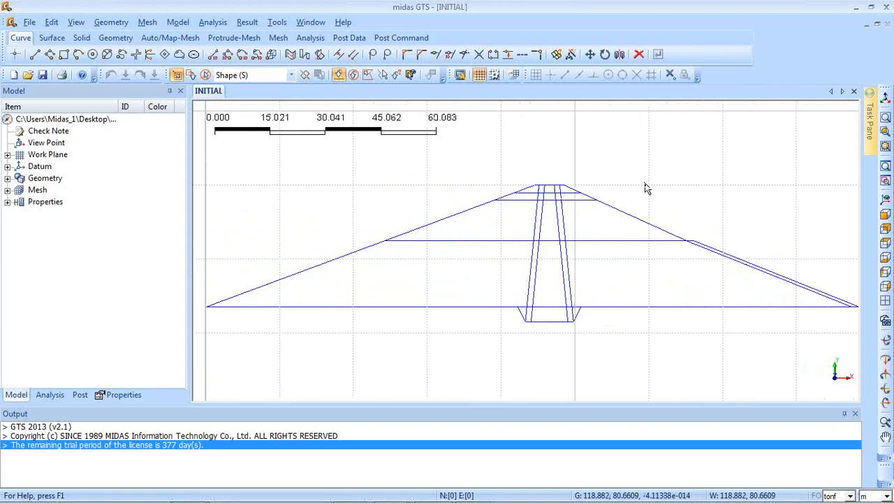
left_click(178, 22)
mouse_move(212, 163)
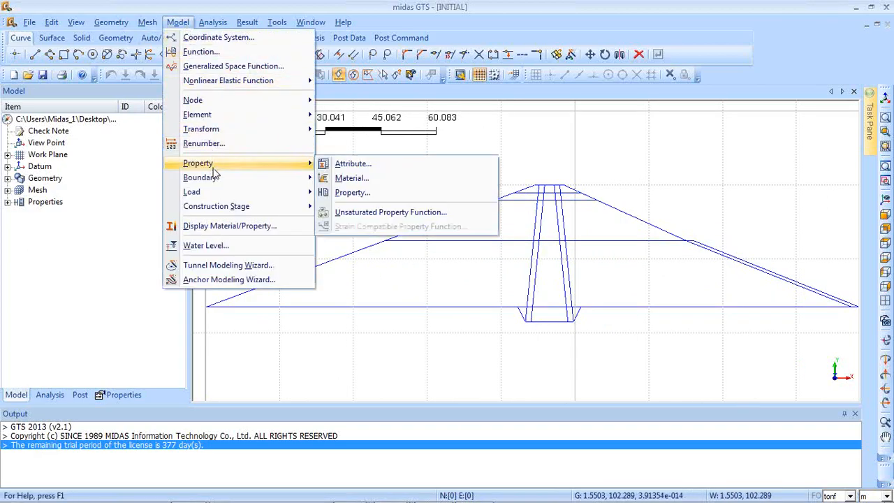
left_click(343, 179)
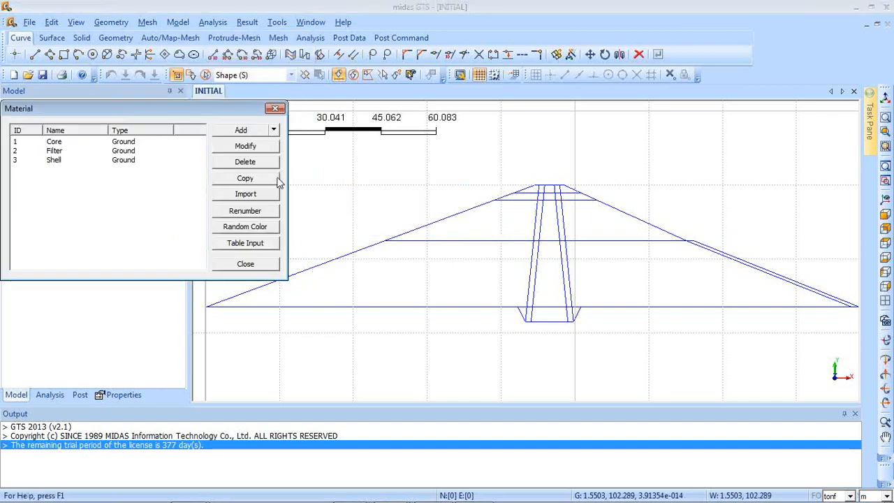
left_click(125, 143)
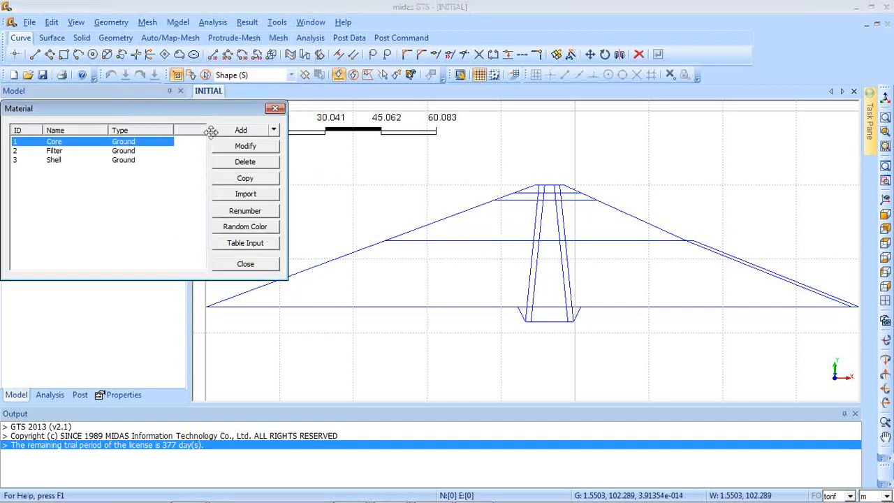
left_click(244, 148)
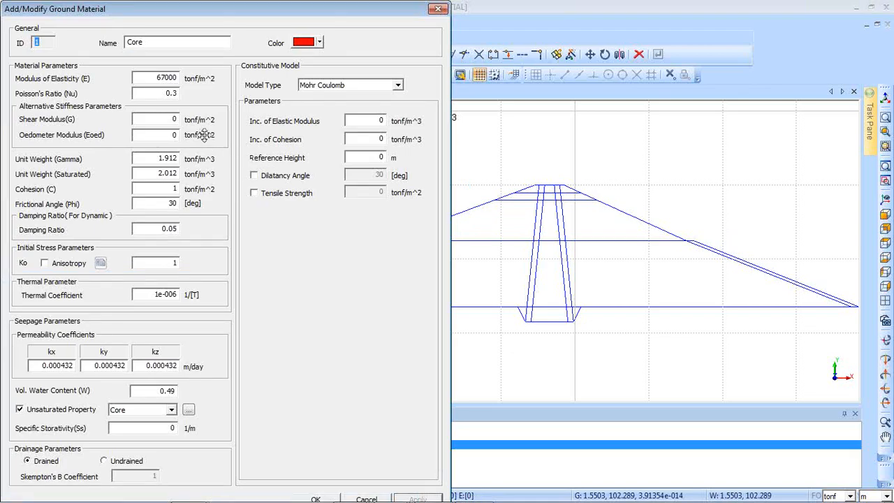
mouse_move(271, 17)
left_mouse_down()
mouse_move(282, 16)
mouse_move(282, 2)
mouse_move(268, 8)
left_mouse_up()
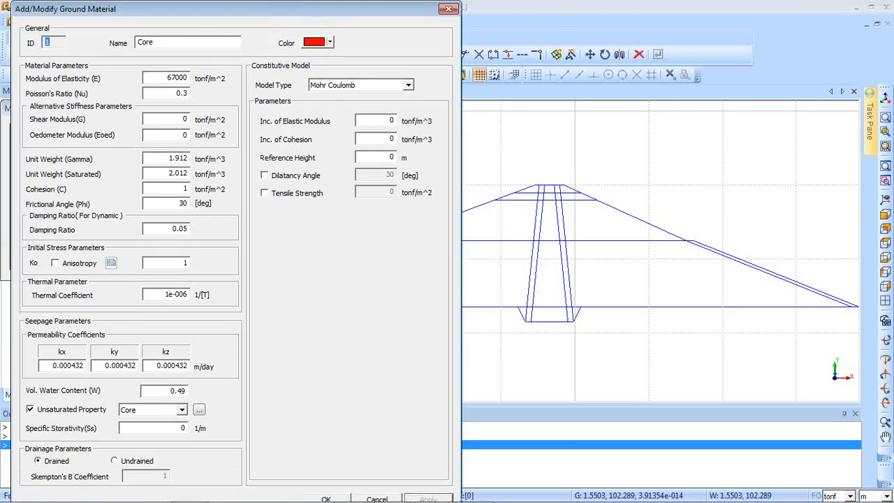
Show the Core unsaturated property function with its permeability and water content curves.
left_click(200, 412)
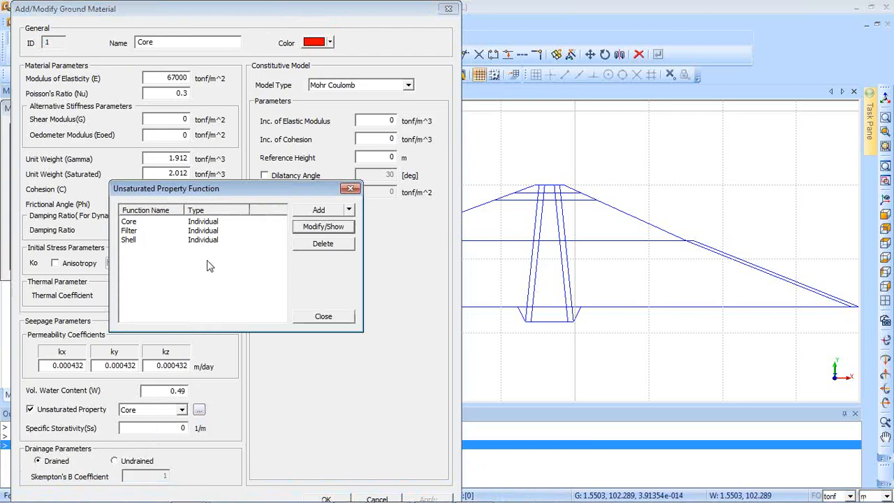
left_click(213, 222)
left_click(323, 227)
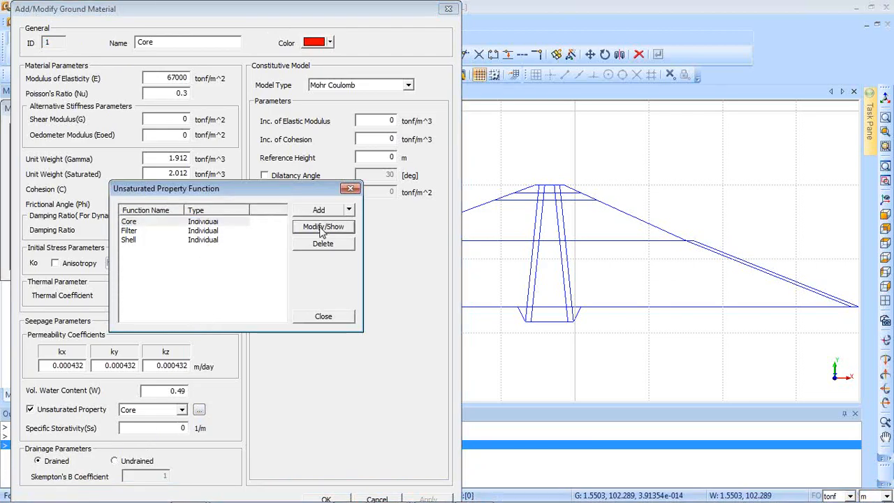
left_click_drag(534, 146, 501, 80)
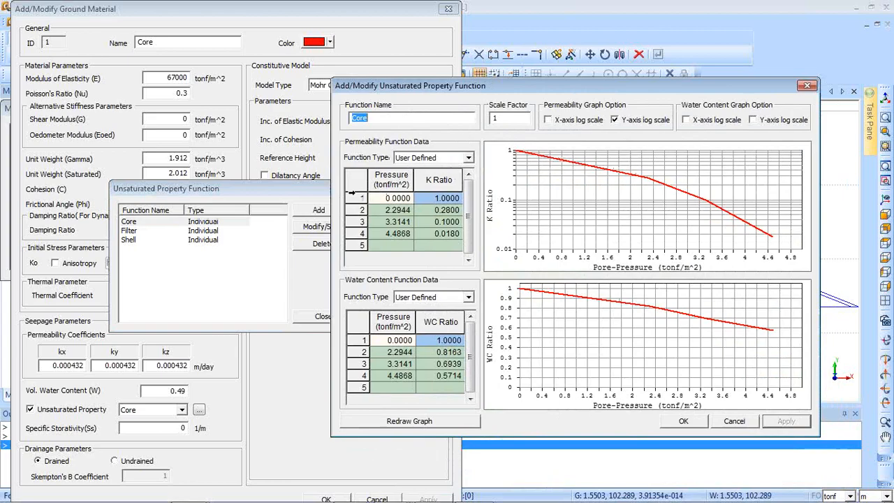
Check the function type options for permeability and water content, keep both User Defined, and close the Core function and material without changes.
left_click(422, 160)
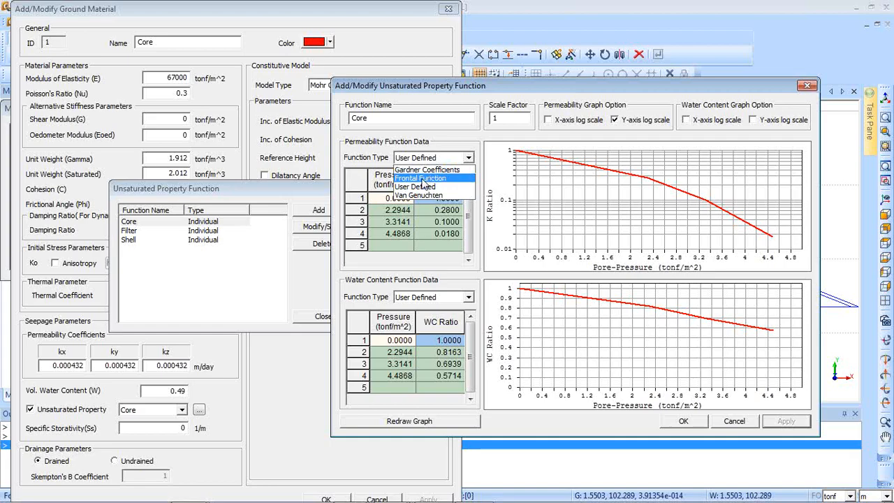
left_click(428, 187)
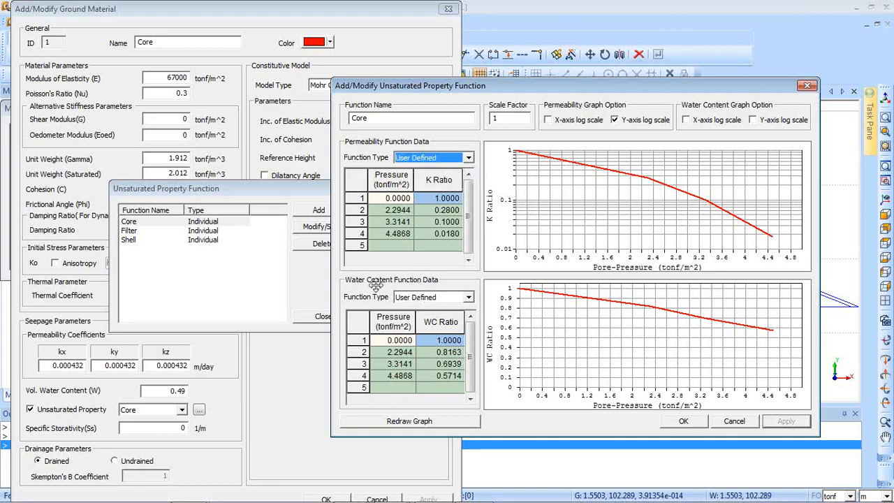
left_click(439, 301)
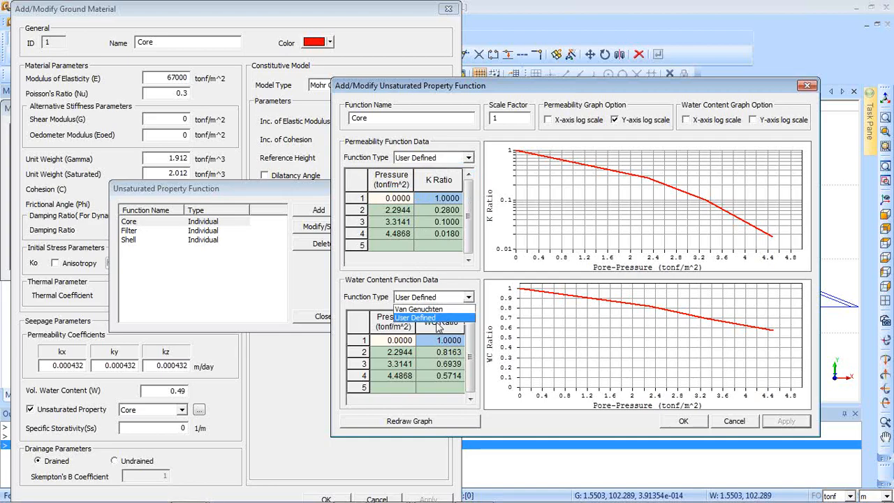
left_click(436, 319)
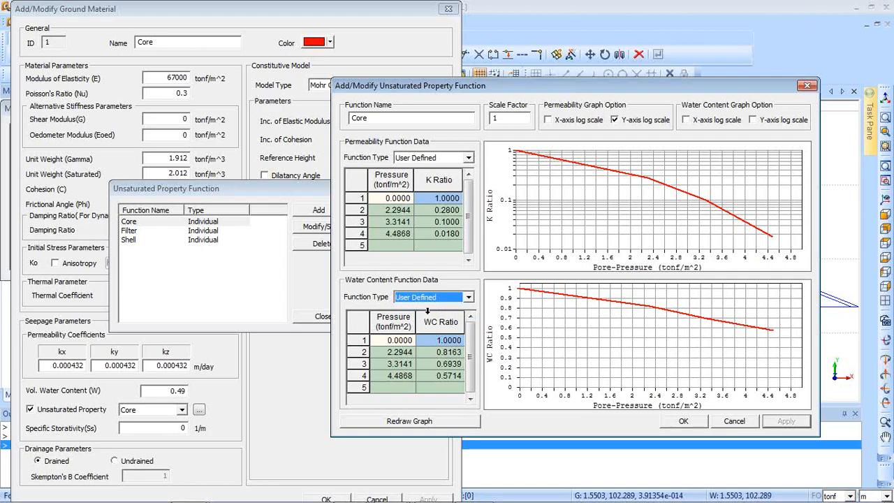
left_click(807, 86)
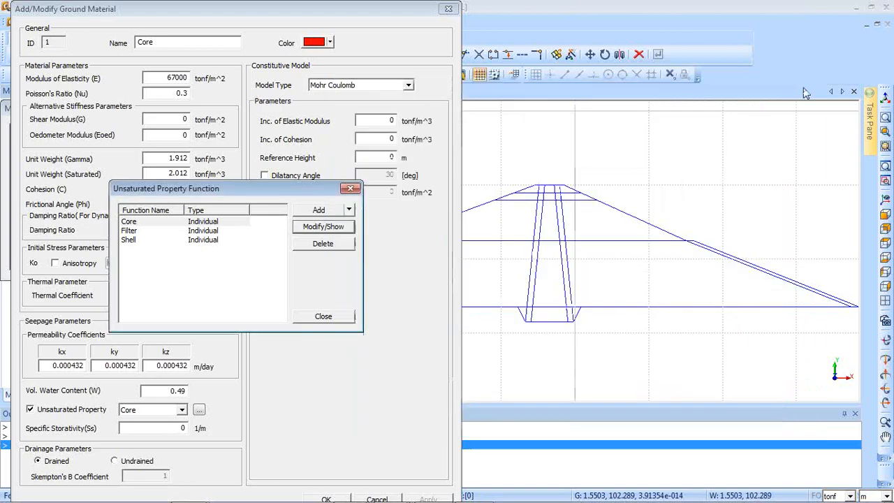
left_click(323, 317)
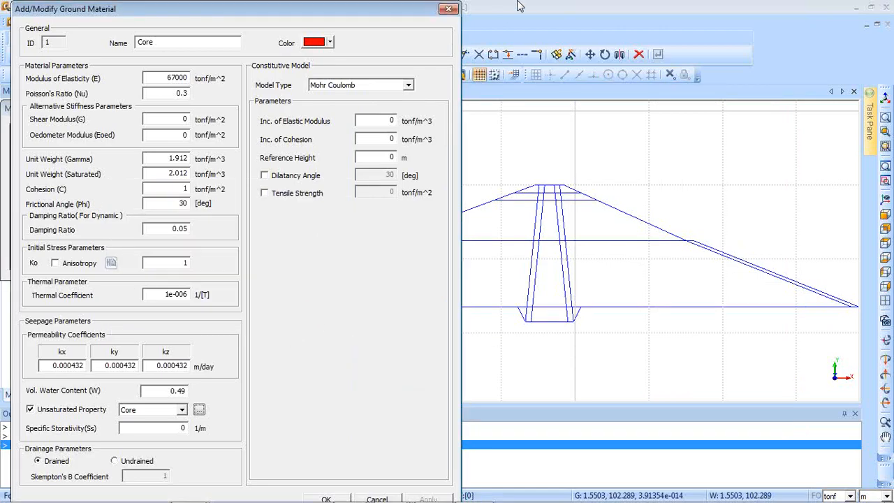
left_click(446, 13)
Review the Filter material's parameters and the list of unsaturated property functions, and close the material definitions.
left_click(110, 155)
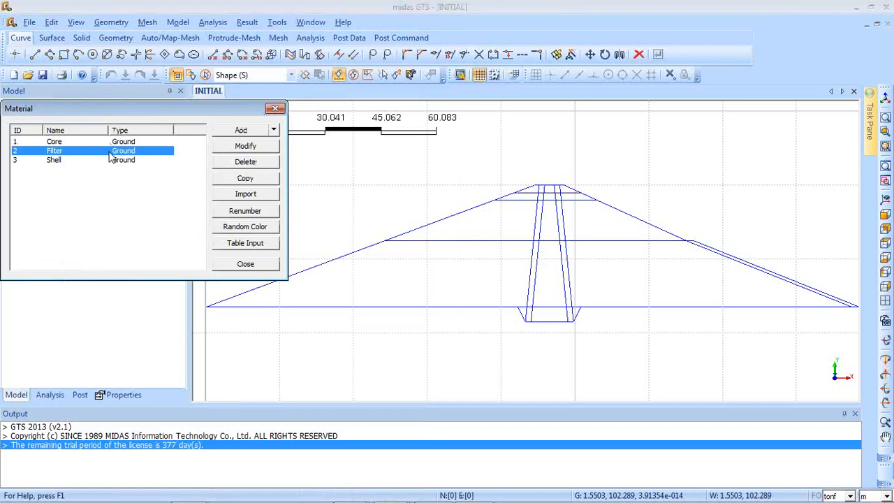
left_click(216, 147)
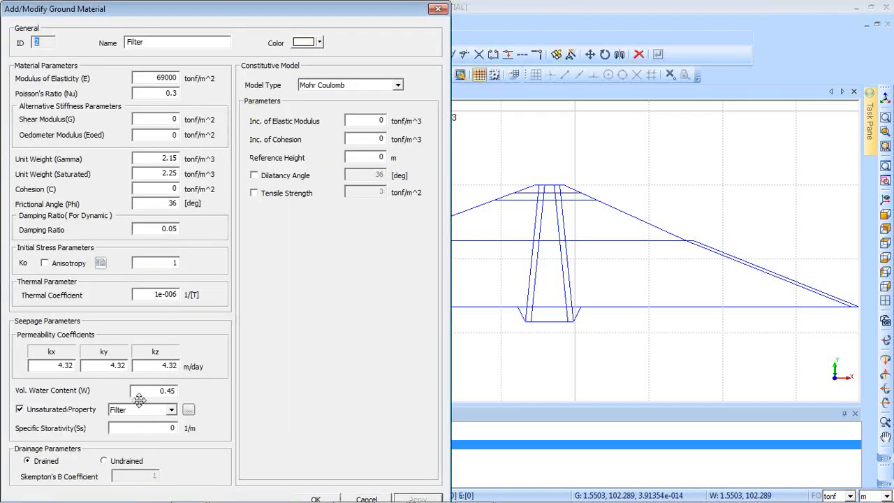
left_click(189, 410)
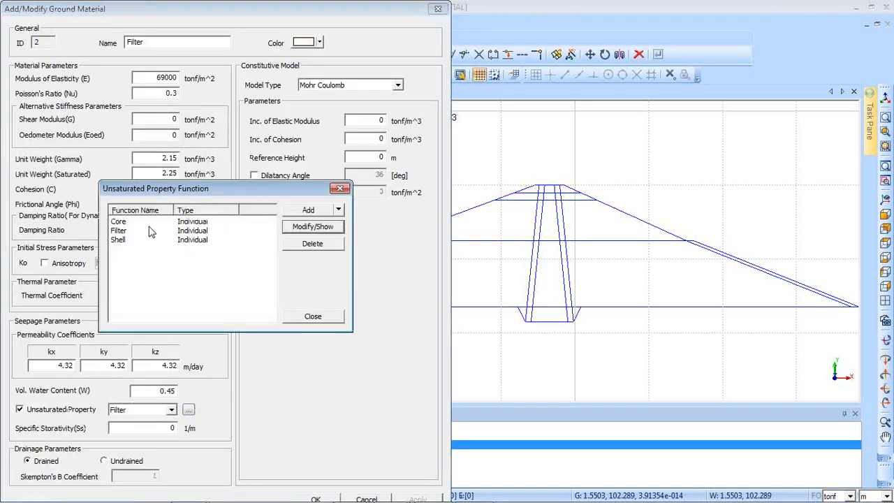
left_click(339, 188)
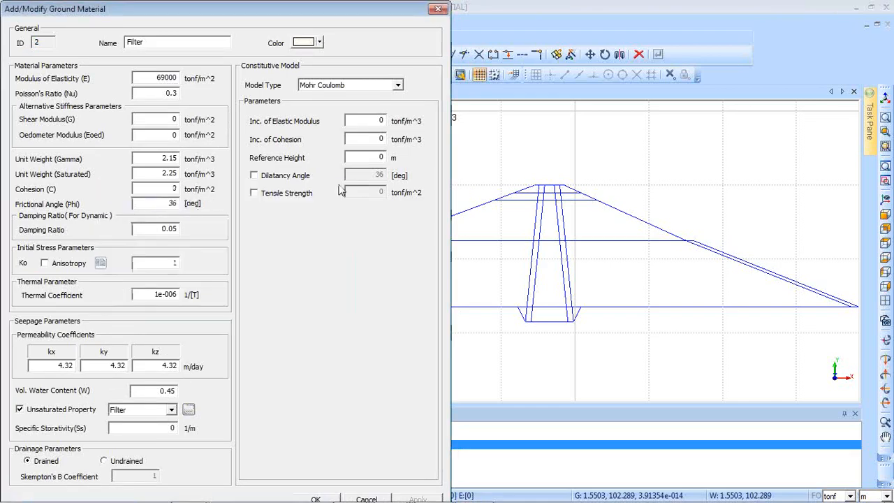
left_click(438, 9)
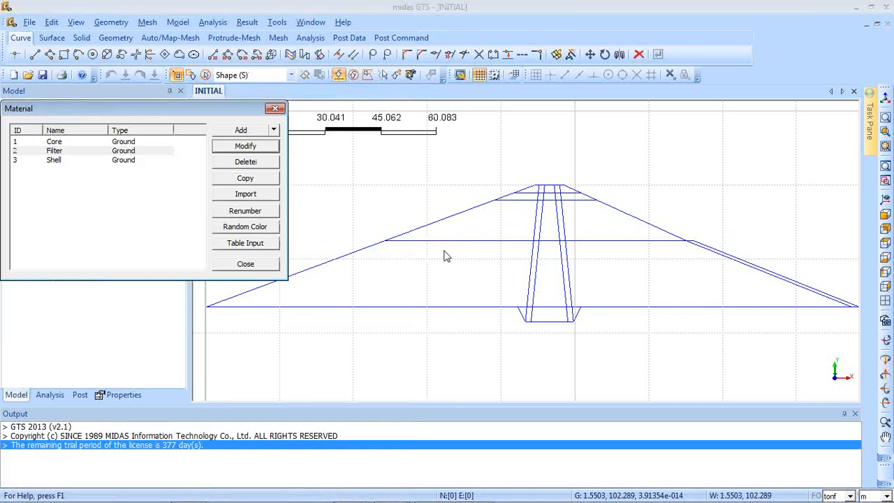
left_click(245, 264)
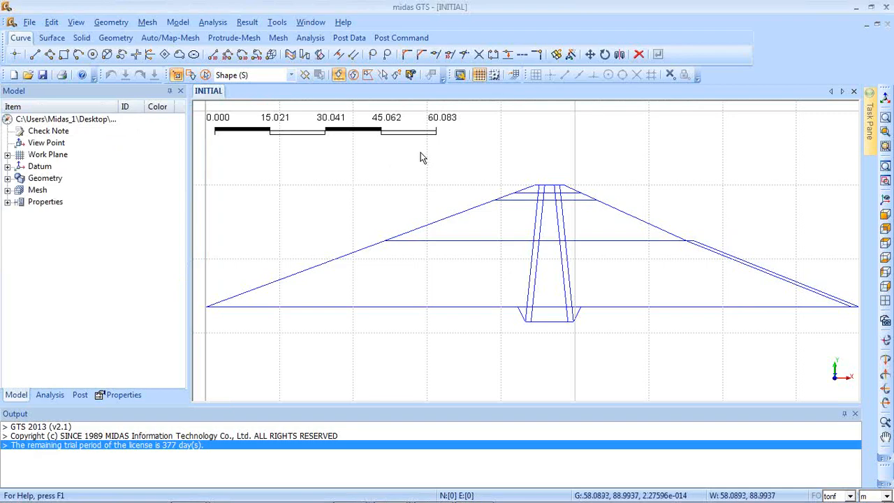
Seed the eight horizontal edges outside the core and filter strips, from the crest to the mid-height line on both sides, with 15 divisions.
scroll(431, 160, "up", 3)
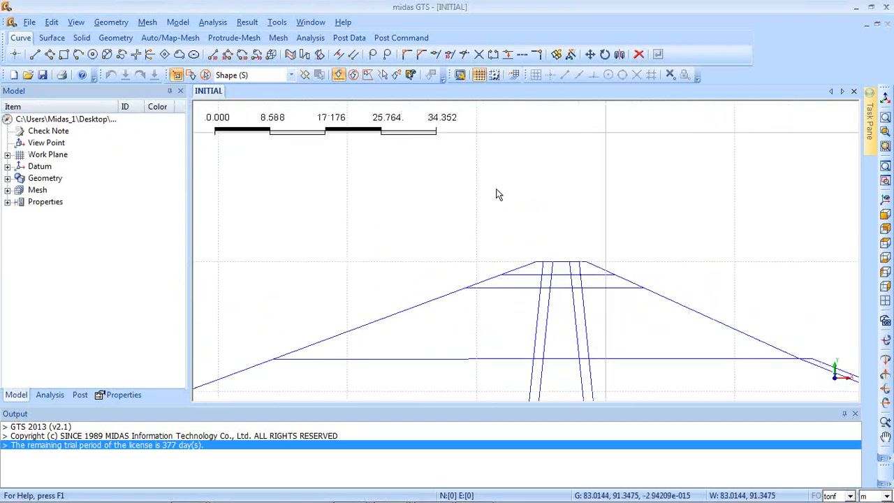
scroll(498, 194, "down", 2)
left_click(147, 22)
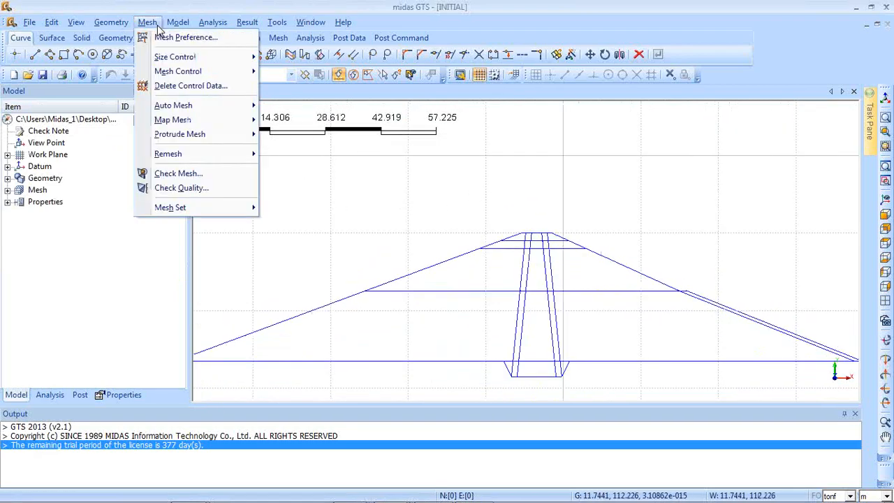
mouse_move(171, 58)
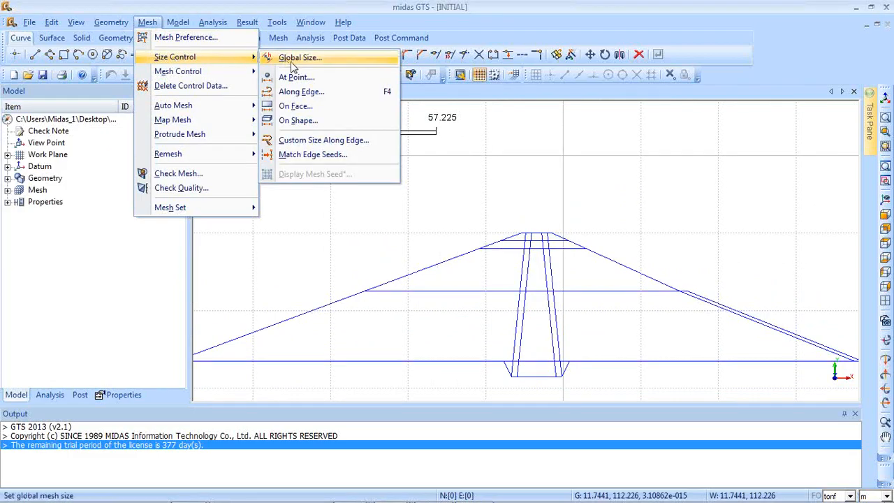
left_click(313, 100)
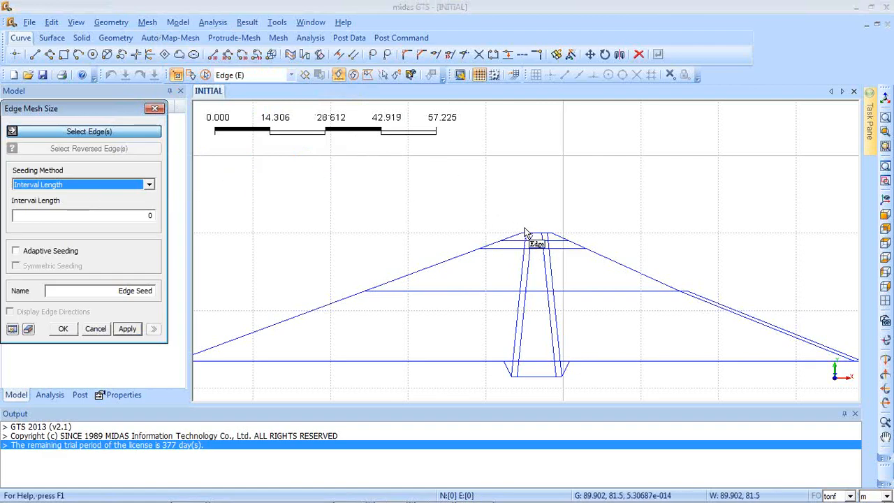
middle_click_drag(482, 224, 498, 176)
scroll(503, 176, "up", 4)
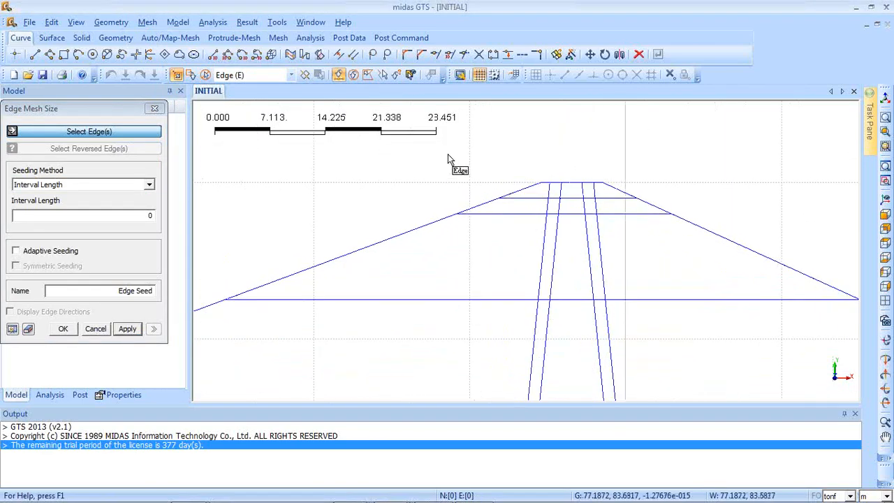
middle_click_drag(529, 183, 533, 188)
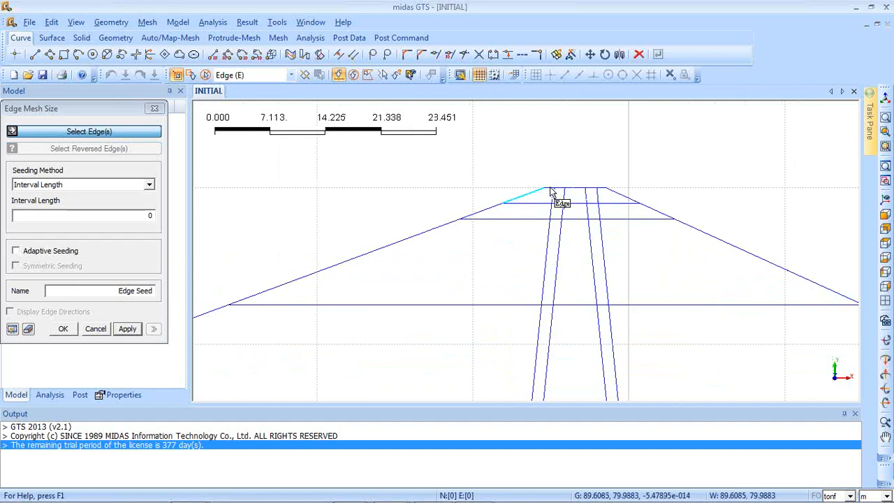
left_click(549, 188)
left_click(535, 204)
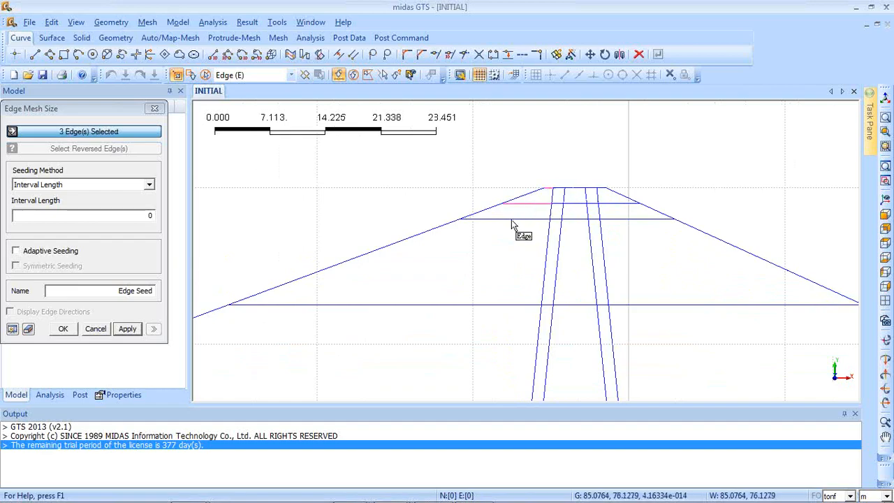
left_click(454, 304)
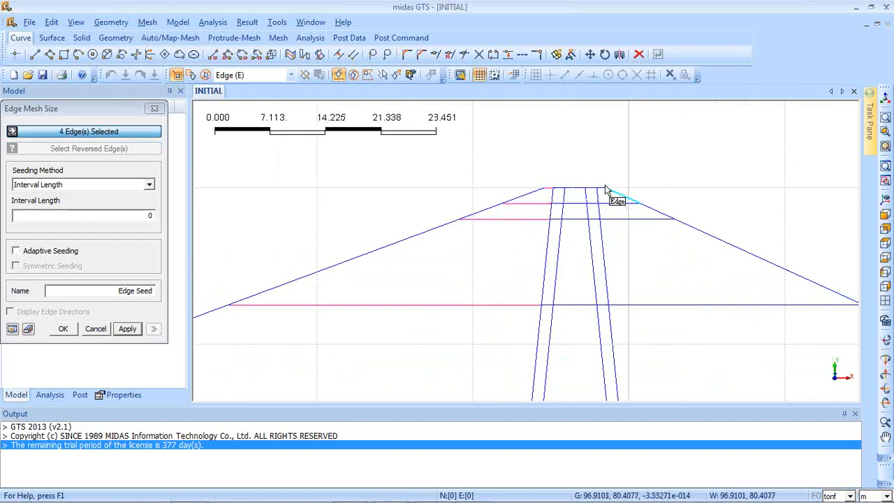
left_click(605, 189)
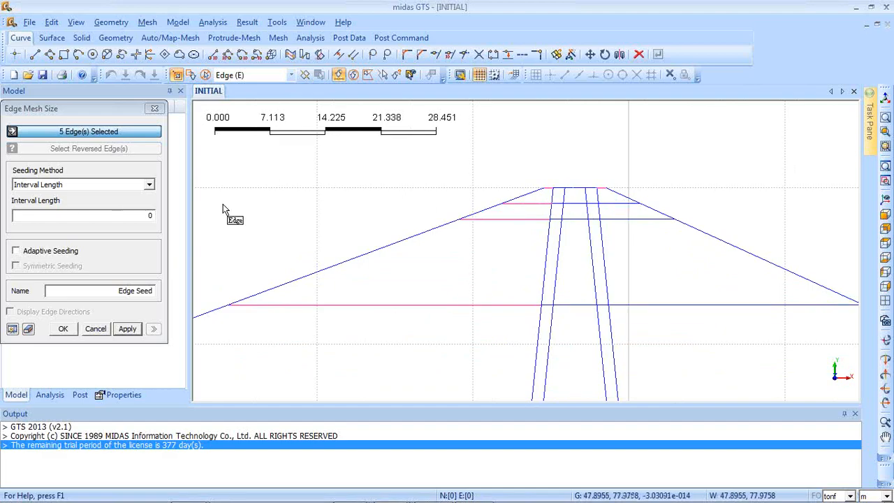
left_click(622, 204)
left_click(618, 221)
left_click(645, 303)
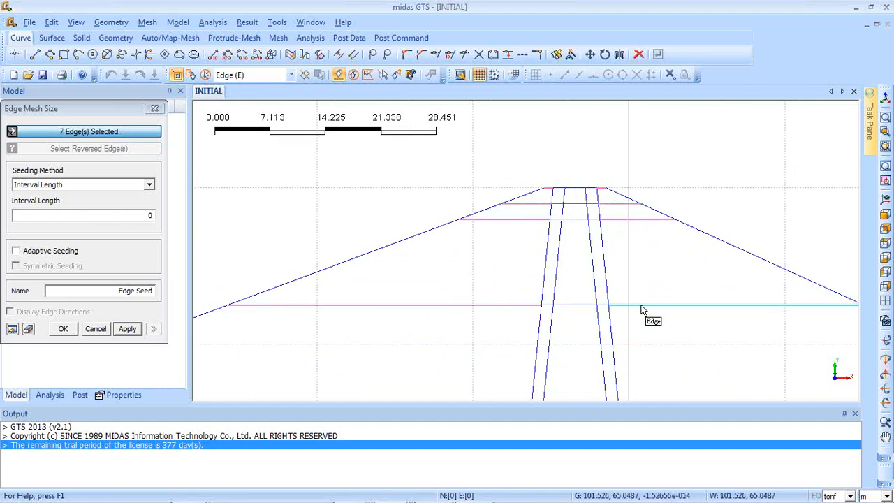
left_click(88, 188)
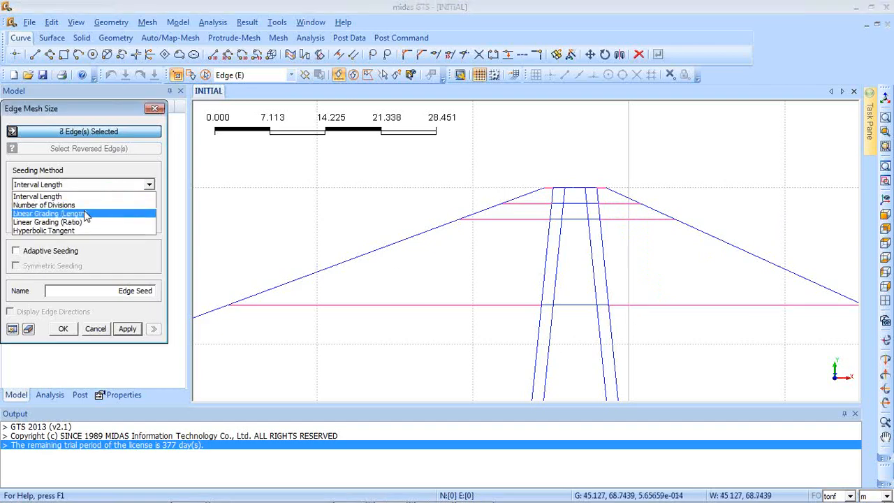
left_click(89, 207)
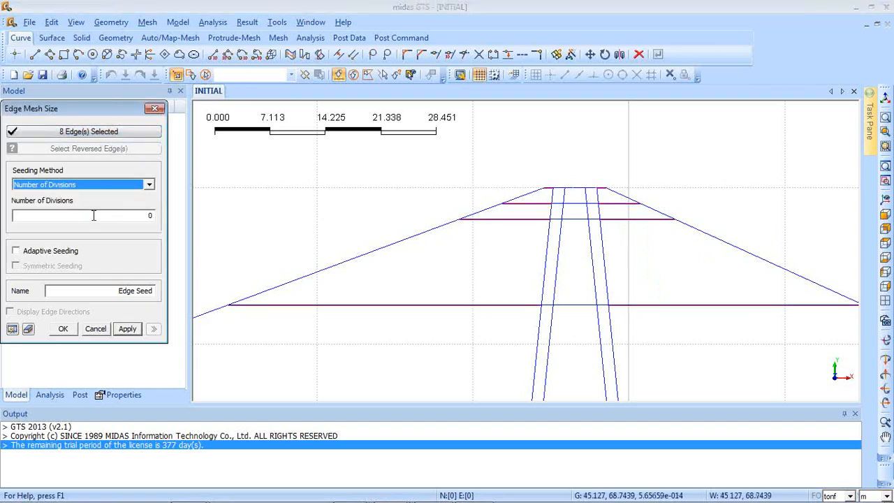
type("1")
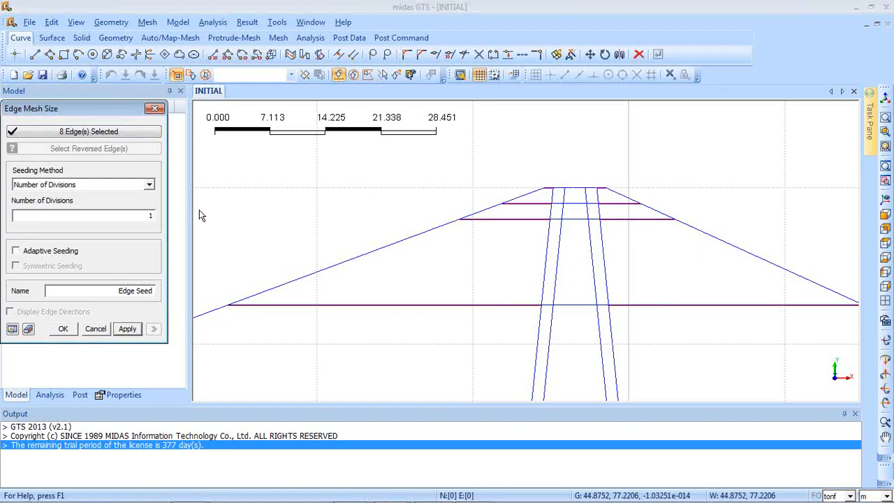
type("5")
left_click(127, 328)
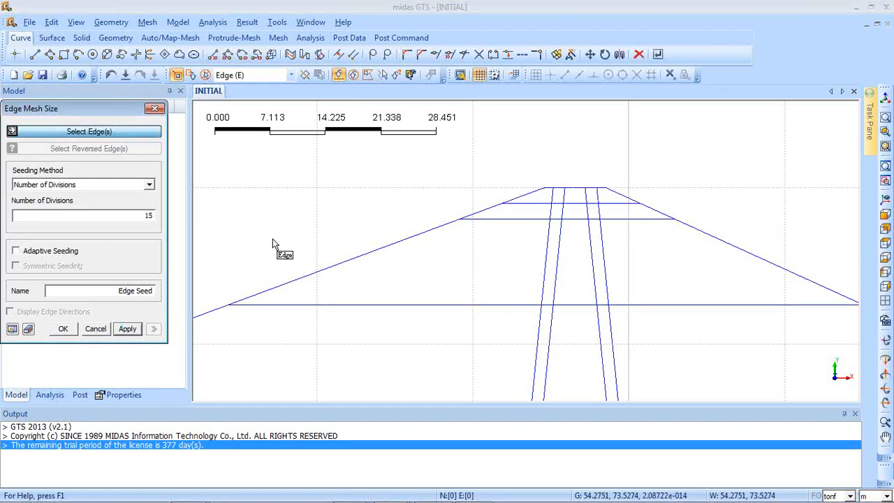
Seed the two long base edges on either side of the core trench using the number-of-divisions method.
middle_click_drag(274, 240, 303, 164)
scroll(304, 166, "down", 3)
left_click(292, 294)
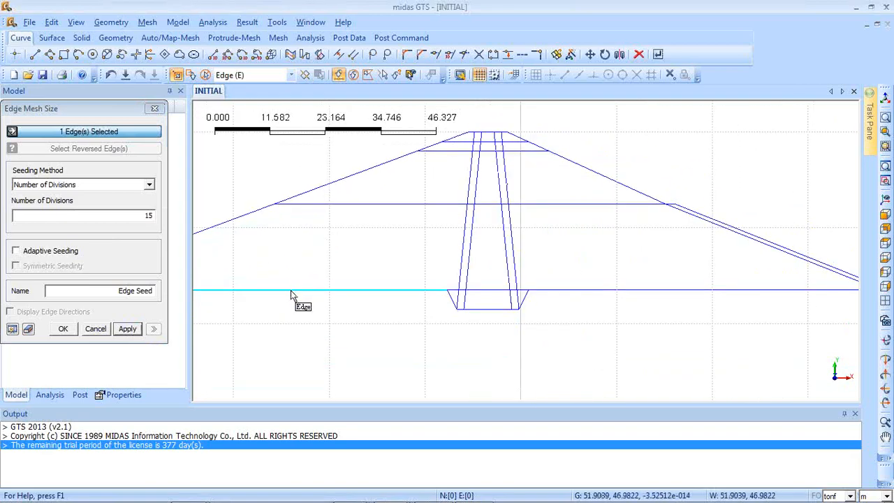
left_click(599, 292)
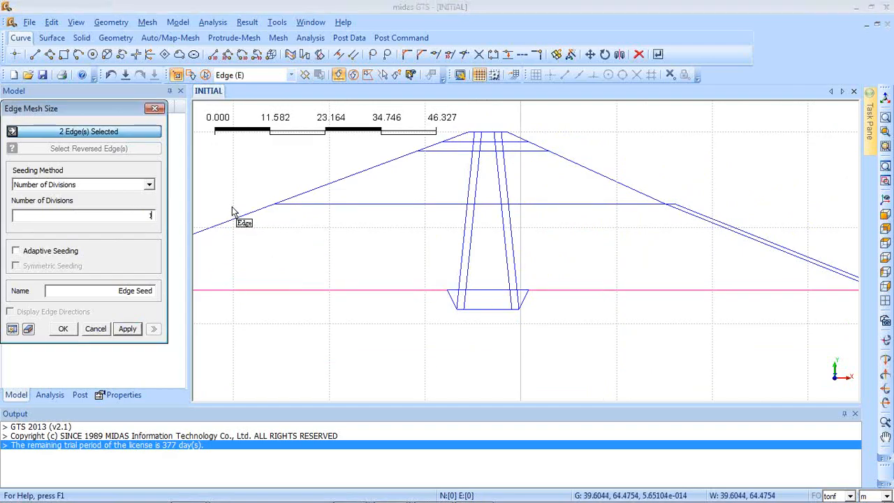
left_click(132, 330)
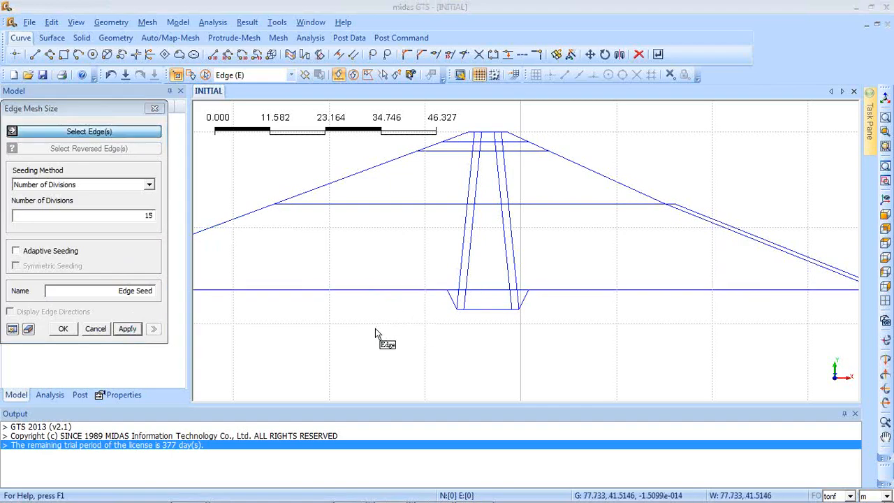
Seed the two short base-line edges between the trench corners and the filter strips with 1 division.
scroll(375, 334, "up", 5)
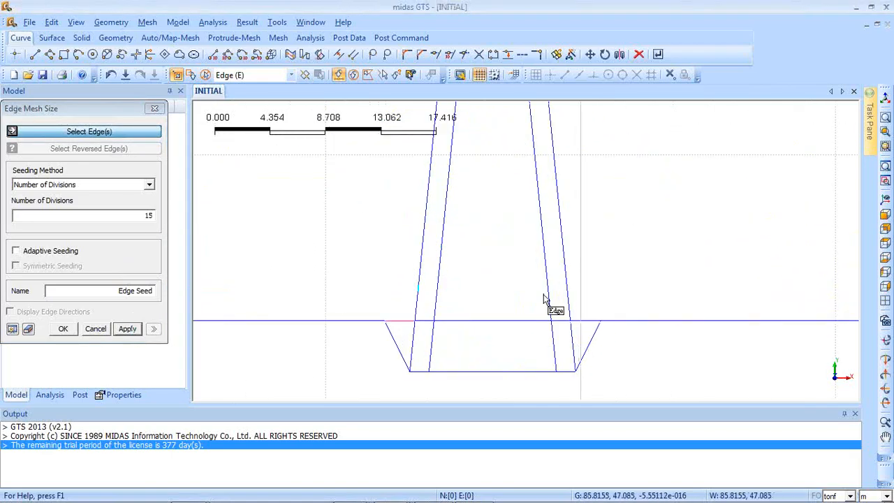
left_click(582, 322)
left_click_drag(104, 217, 192, 224)
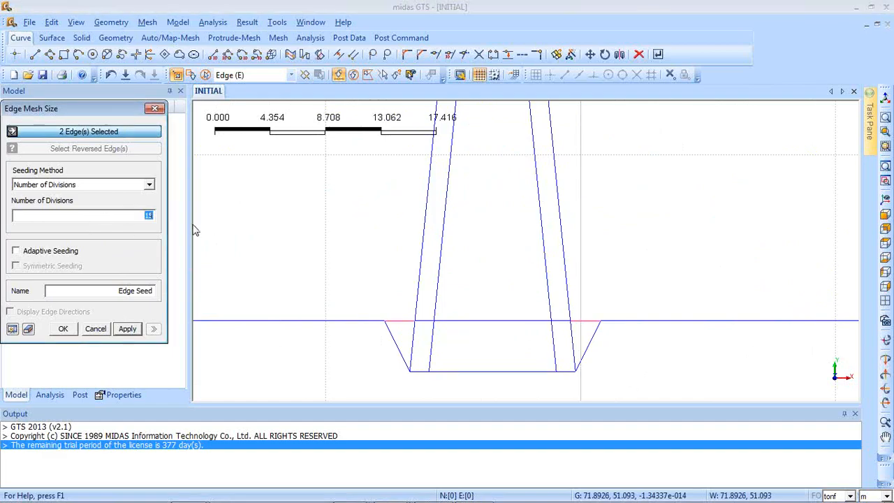
left_click(131, 332)
Seed the six horizontal edges inside the central core, from the crest to the trench bottom, with 5 divisions.
middle_click_drag(318, 169, 417, 248)
scroll(370, 235, "down", 8)
scroll(418, 229, "up", 7)
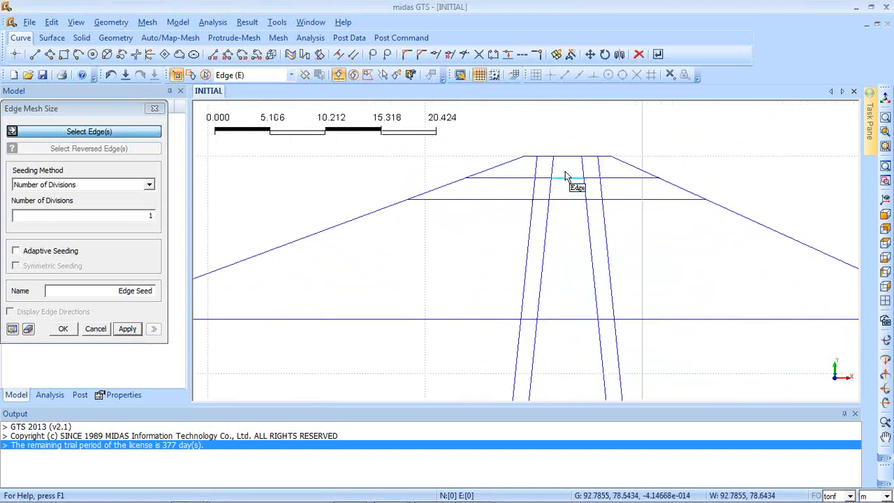
left_click(572, 158)
left_click(569, 178)
left_click(565, 200)
middle_click_drag(462, 258, 389, 216)
scroll(389, 217, "down", 3)
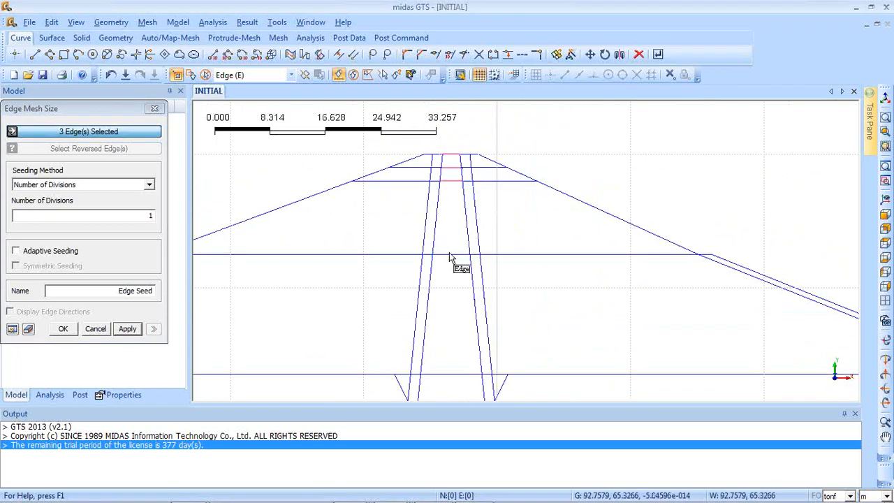
left_click(445, 375)
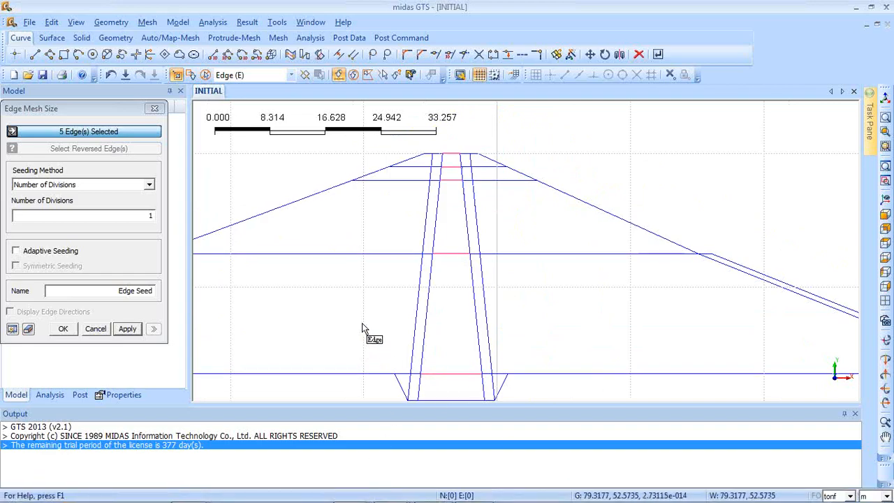
middle_click_drag(364, 315, 437, 283)
scroll(436, 284, "down", 1)
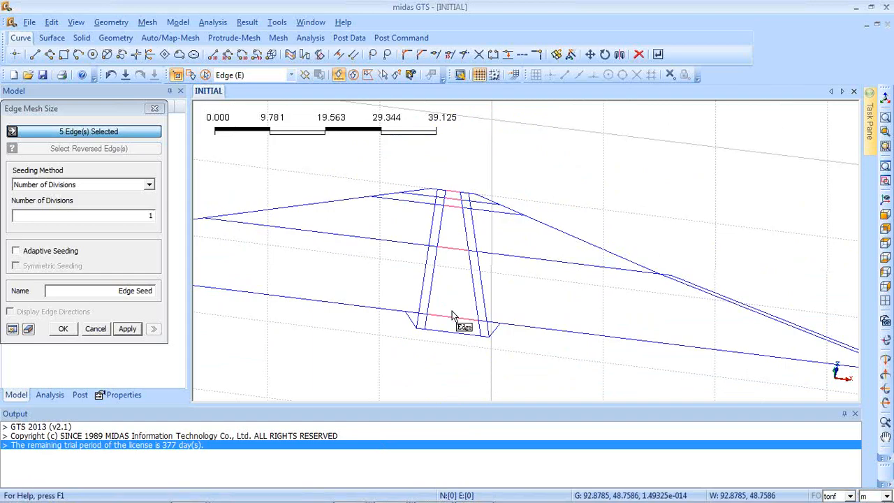
left_click(449, 336)
left_click(885, 215)
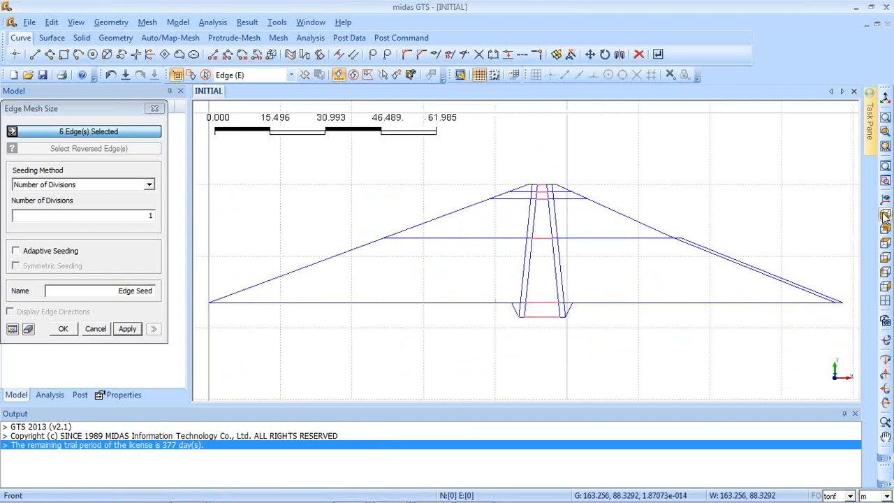
double_click(148, 218)
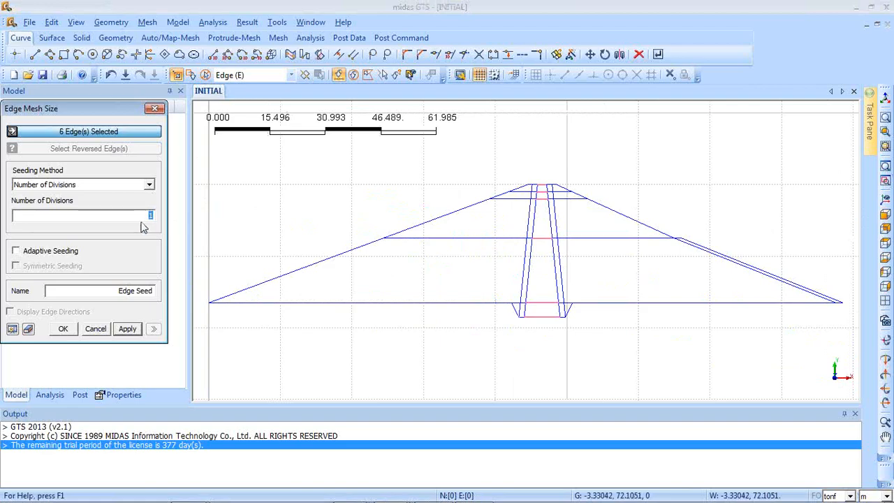
left_click(12, 329)
left_click(128, 328)
Seed the six horizontal edges of the left filter strip, from crest to trench bottom, with 3 divisions and finish edge sizing.
scroll(493, 190, "up", 2)
scroll(471, 200, "up", 3)
left_click(466, 247)
left_click(468, 213)
left_click(464, 279)
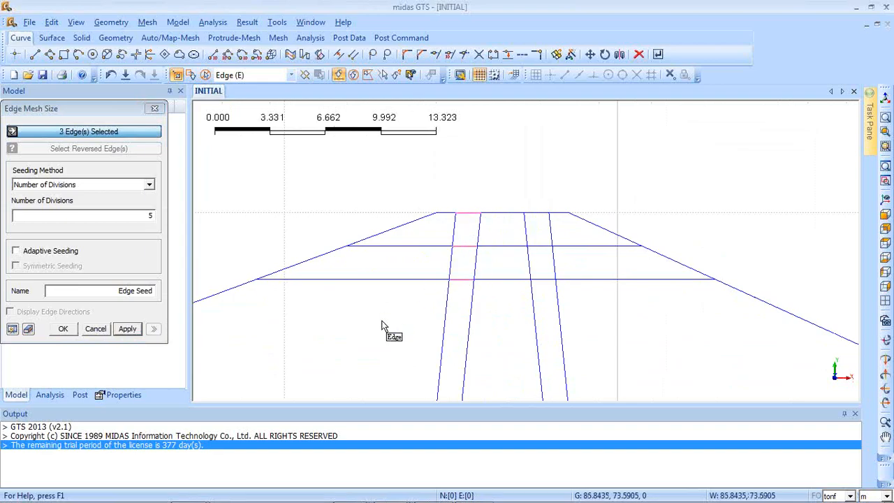
middle_click_drag(382, 326, 394, 225)
left_click(455, 345)
middle_click_drag(330, 393, 361, 269)
scroll(361, 270, "down", 2)
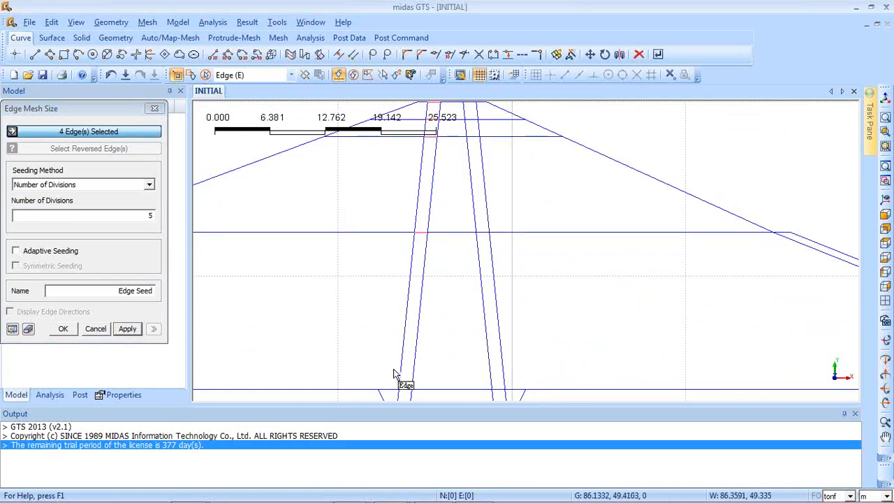
left_click(409, 390)
middle_click_drag(352, 311, 405, 199)
left_click(454, 311)
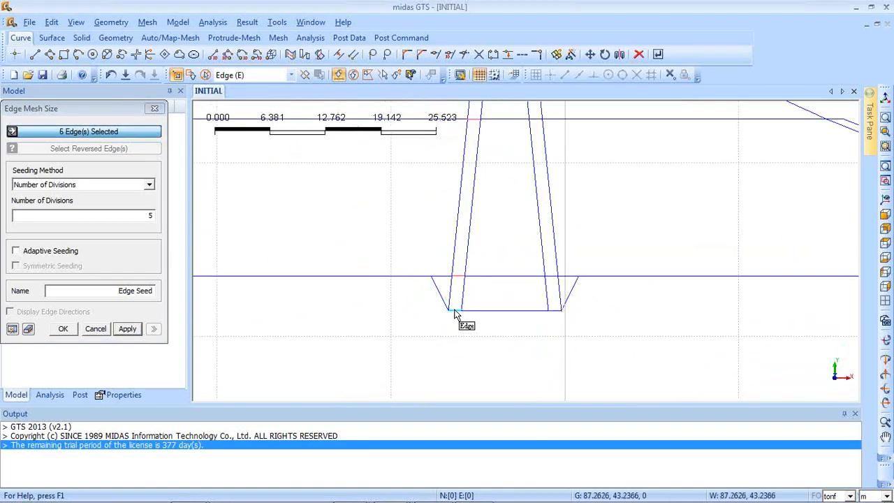
double_click(140, 215)
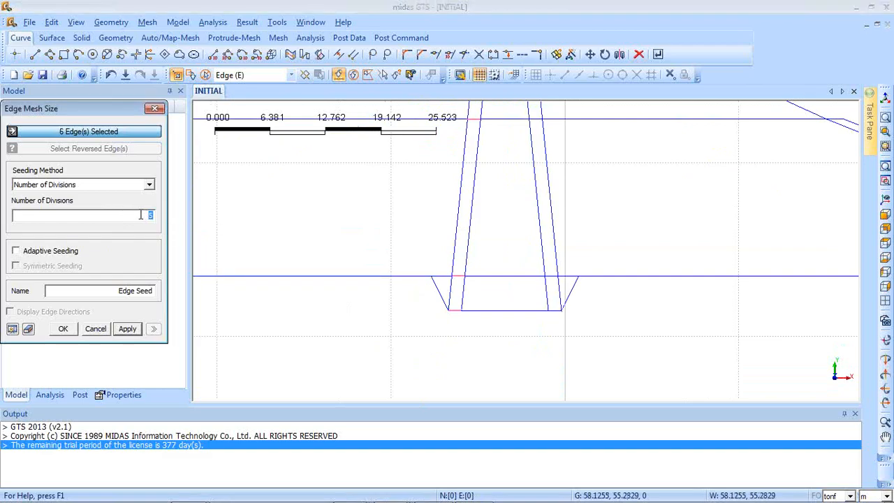
type("3")
left_click(127, 329)
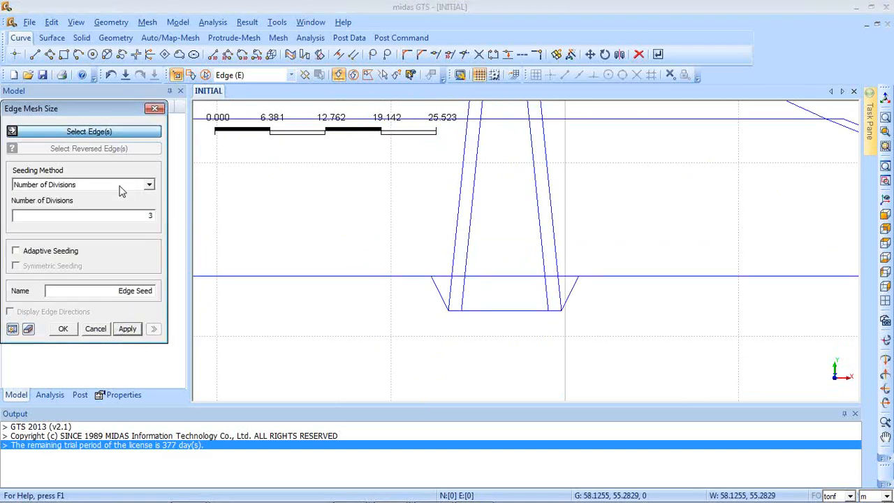
left_click(155, 109)
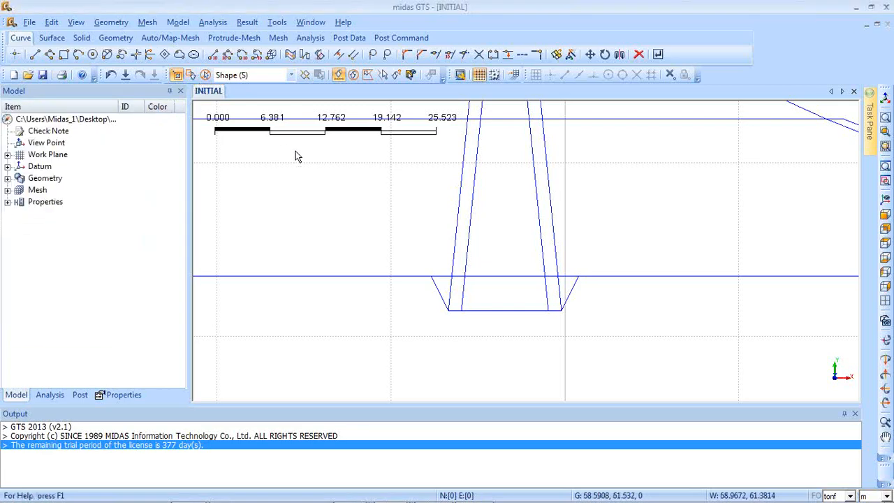
Start a k-Edge Area map mesh and select the four edges bounding the topmost shell block beside the crest on the upstream side.
scroll(305, 166, "down", 5)
middle_click_drag(303, 162, 336, 191)
scroll(339, 175, "up", 1)
scroll(347, 168, "up", 2)
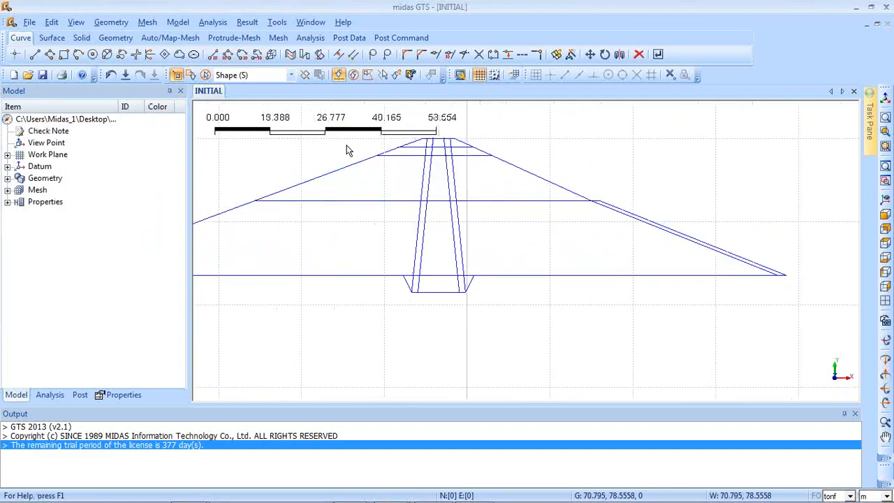
scroll(375, 199, "up", 2)
scroll(440, 185, "up", 2)
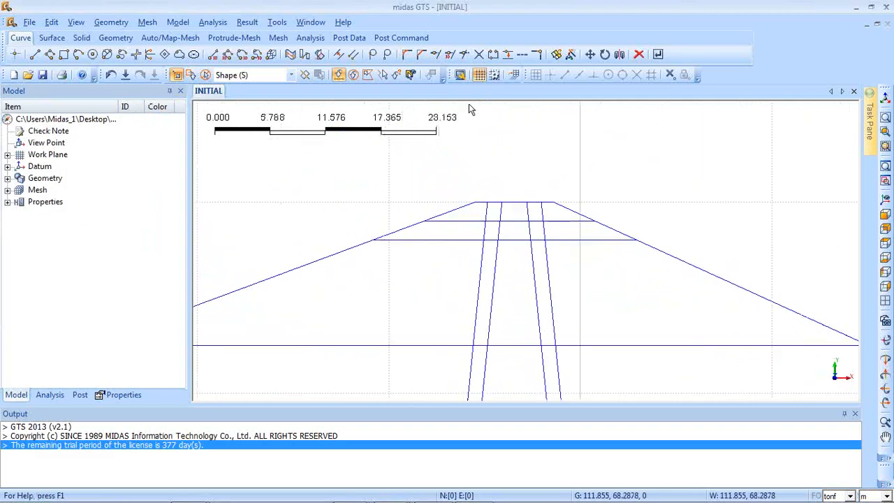
left_click(146, 21)
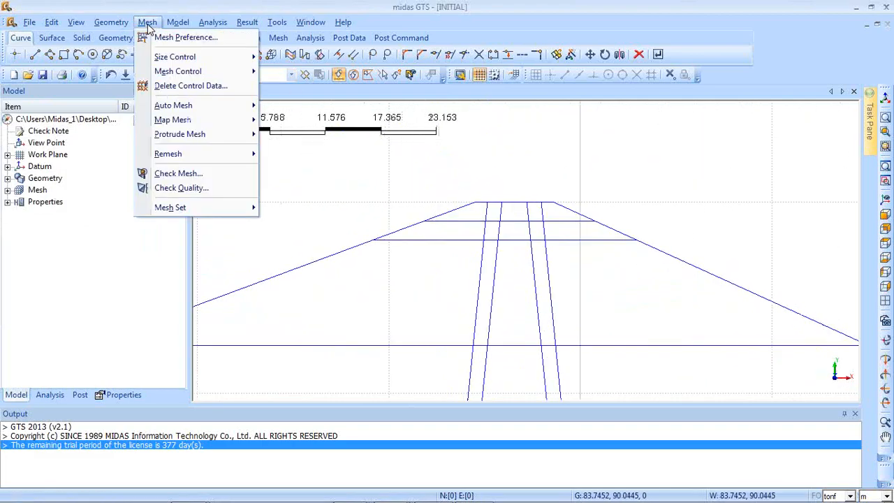
mouse_move(201, 124)
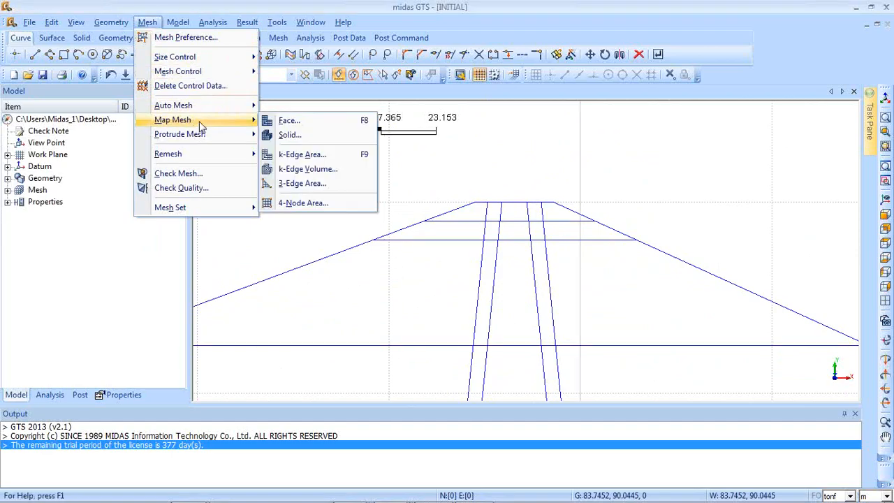
left_click(349, 154)
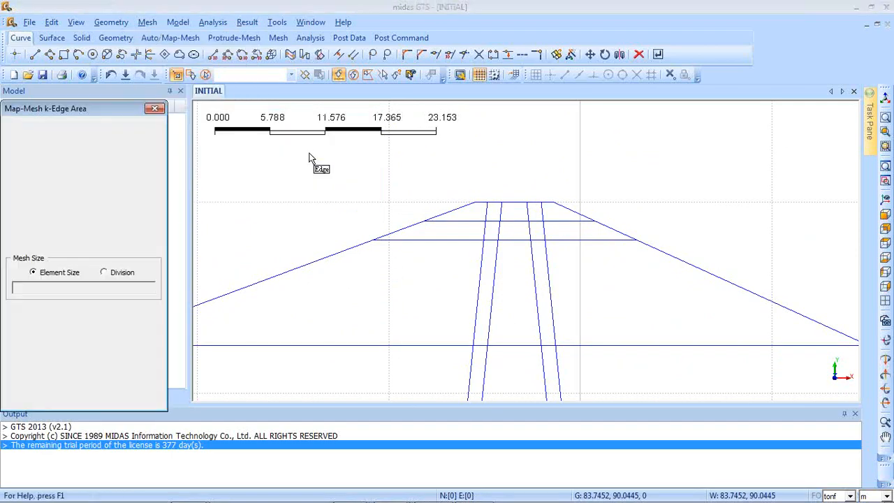
left_click(459, 213)
left_click(482, 203)
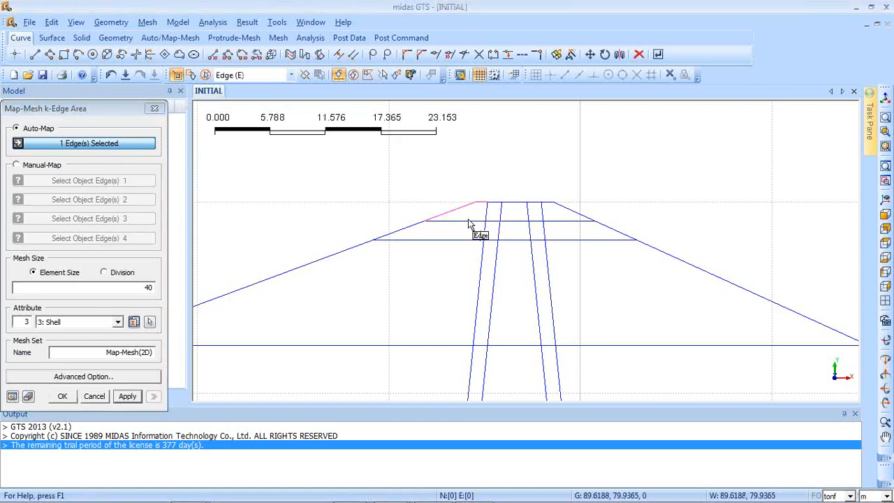
left_click(478, 221)
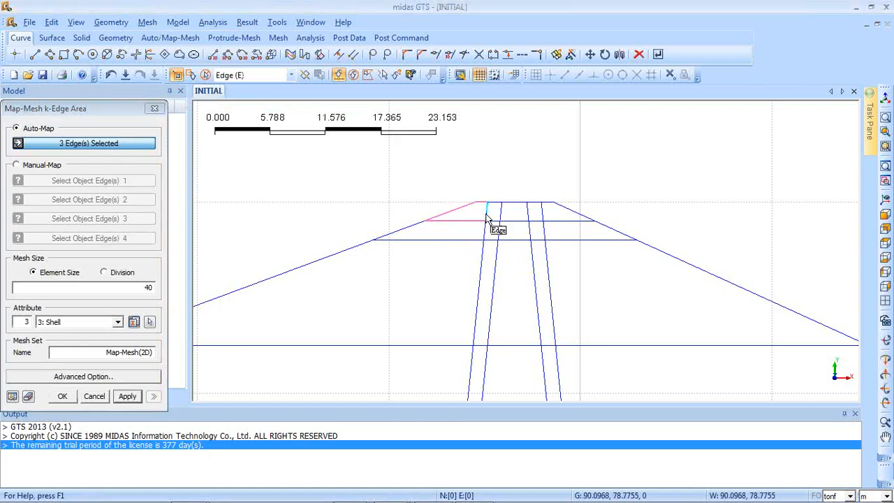
Mesh the selected crest block with element size 1 and the 3: Shell attribute, accepting the advanced options and previewing the edge seeds first.
double_click(145, 288)
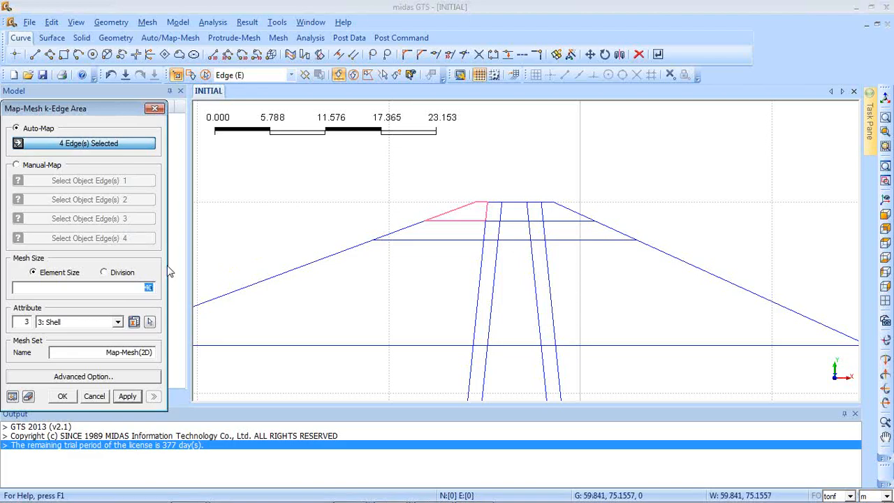
type("1")
left_click(108, 326)
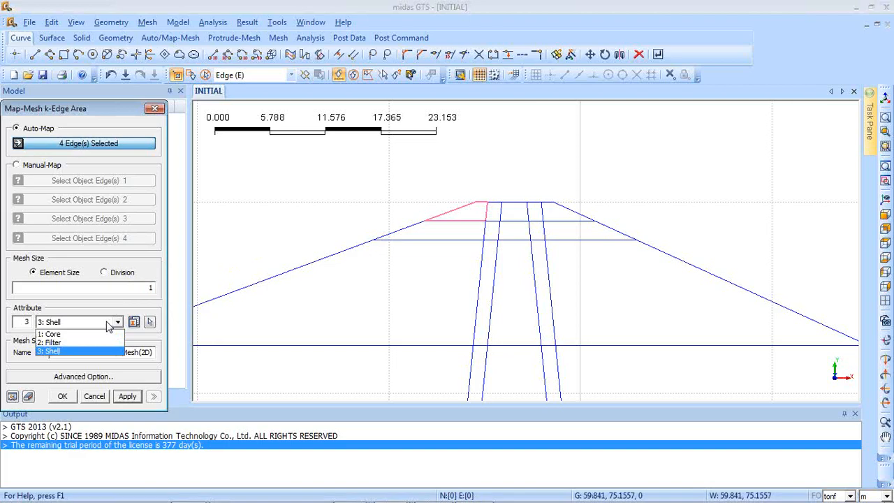
left_click(79, 351)
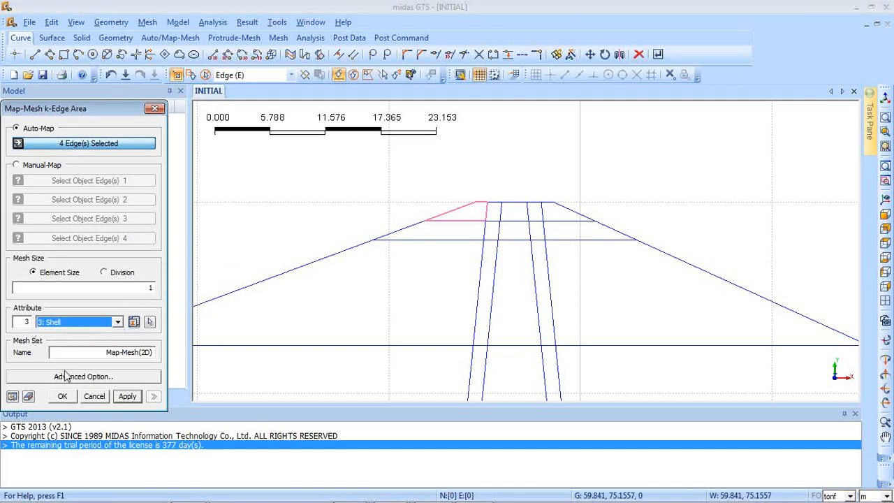
left_click(96, 378)
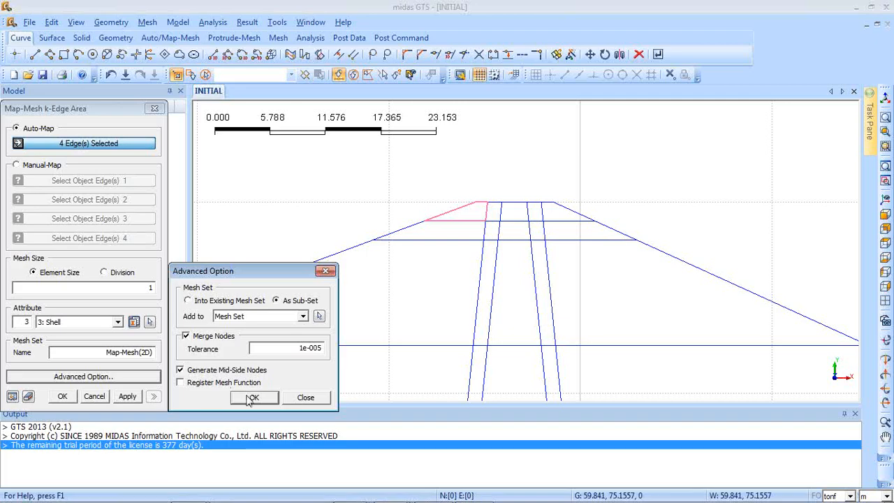
left_click(252, 398)
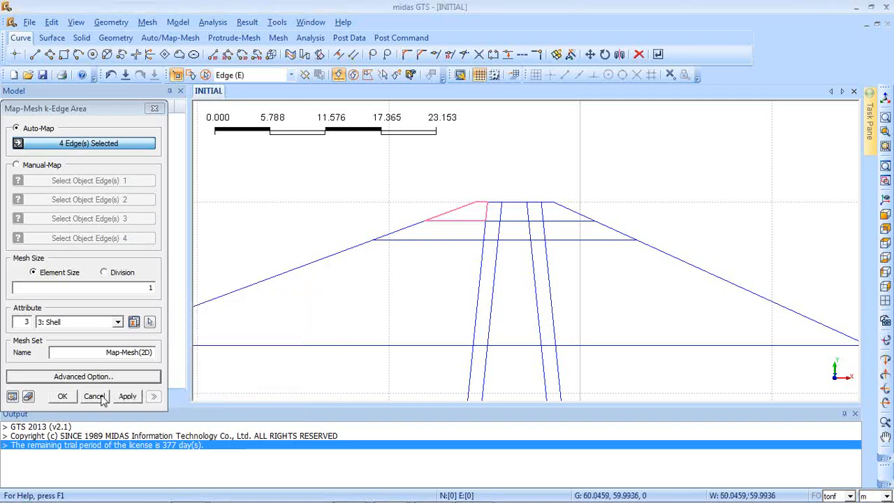
left_click(12, 396)
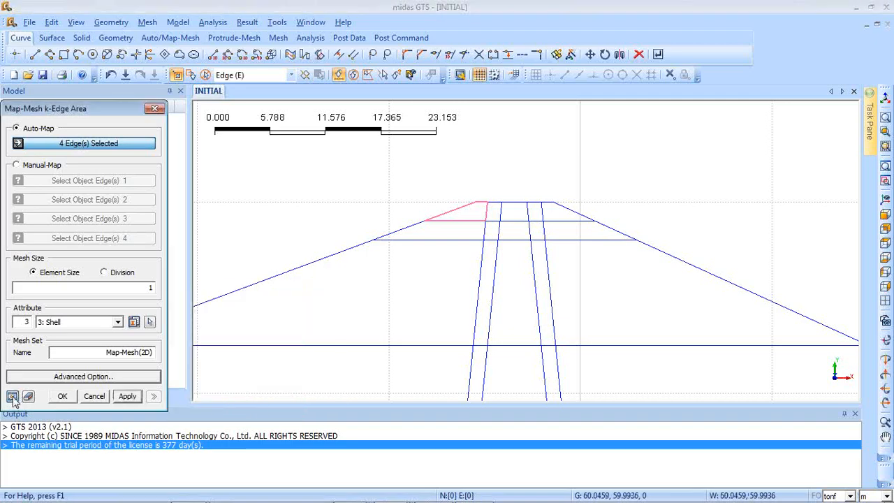
left_click(129, 396)
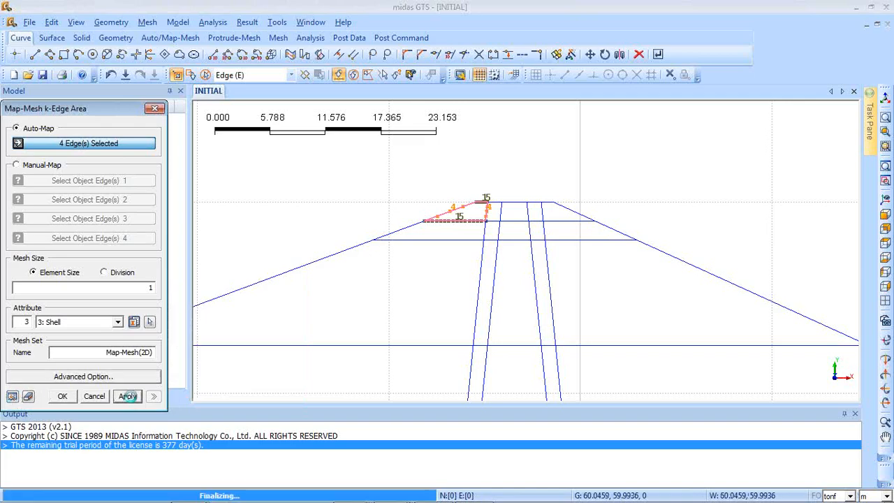
left_click(886, 131)
left_click_drag(417, 176, 552, 279)
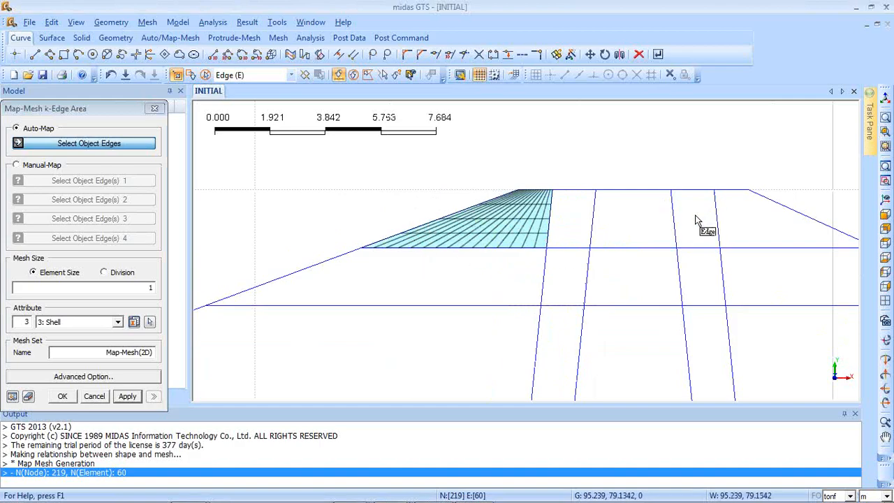
Switch to the GTS 2D Tutorials 34_start project and bring its whole dam mesh into a front view.
mouse_move(526, 502)
left_click(386, 492)
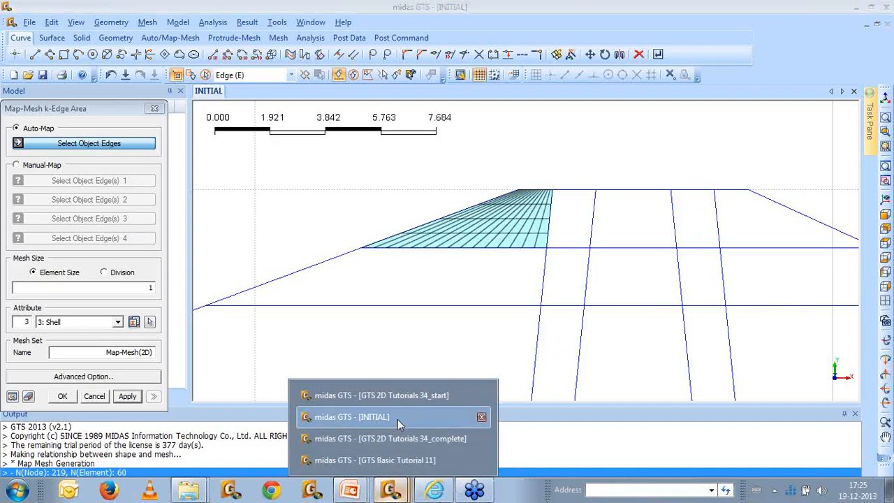
left_click(403, 398)
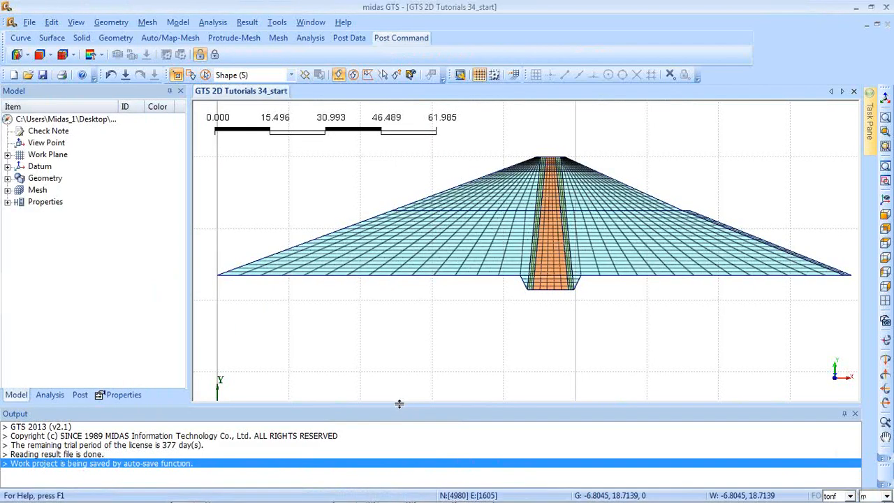
middle_click_drag(484, 223, 493, 254)
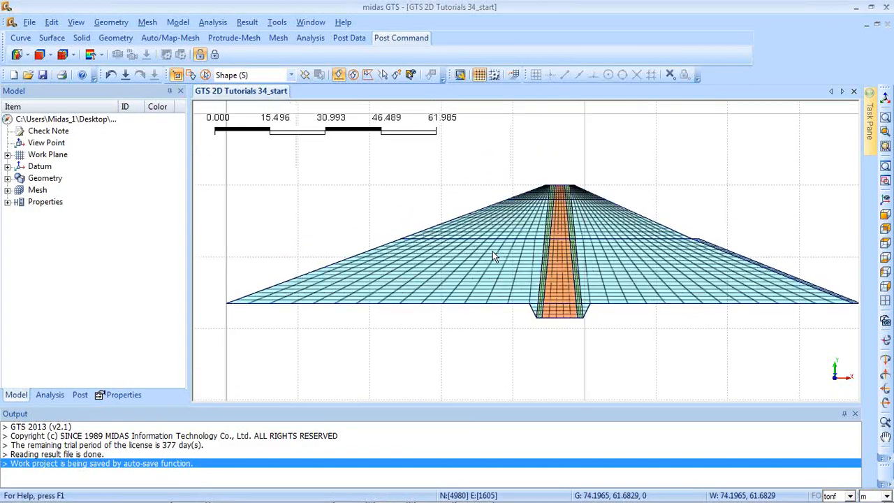
left_click(886, 213)
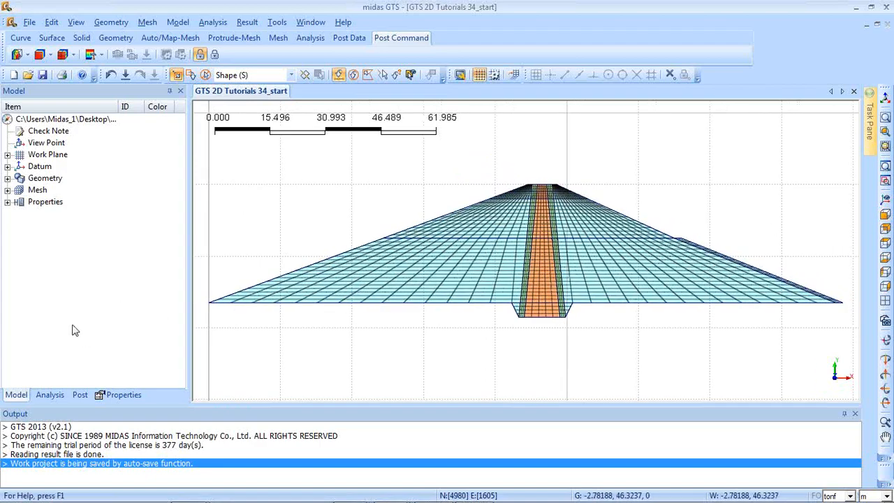
Examine which dam zones the shell, Filter and Core mesh sets cover by highlighting each one in the model tree.
left_click(8, 190)
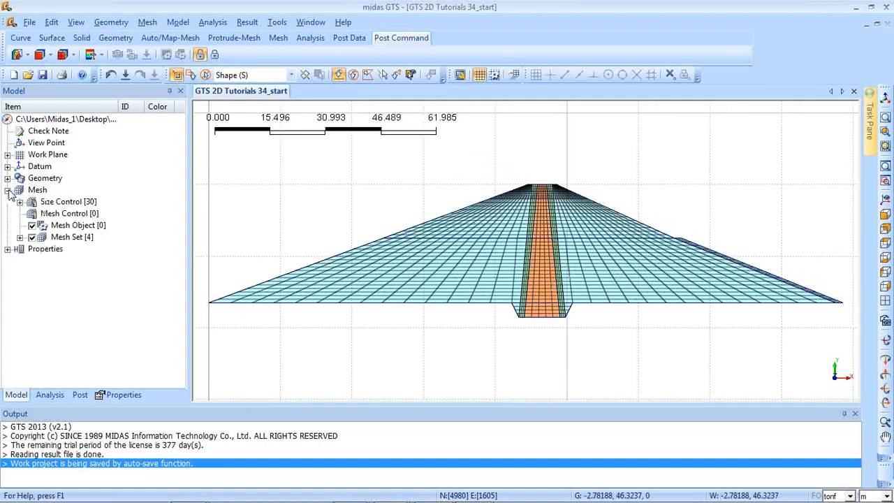
left_click(20, 238)
left_click(72, 260)
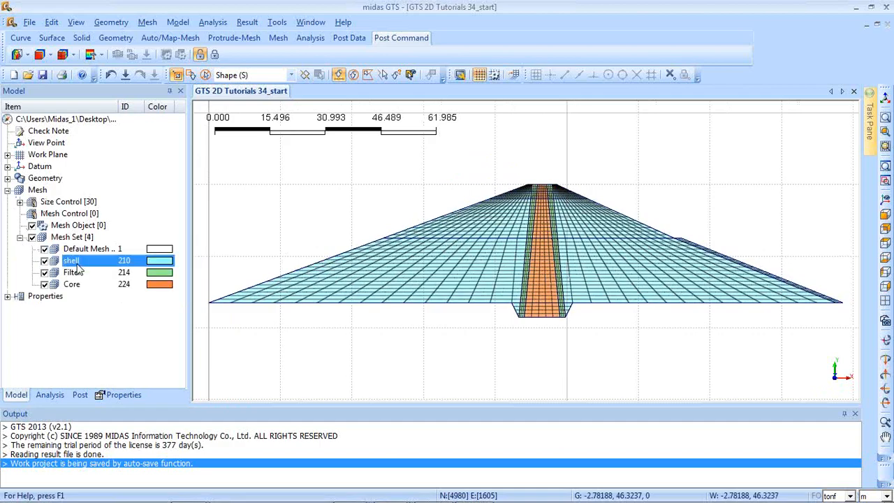
left_click(79, 271)
left_click(86, 284)
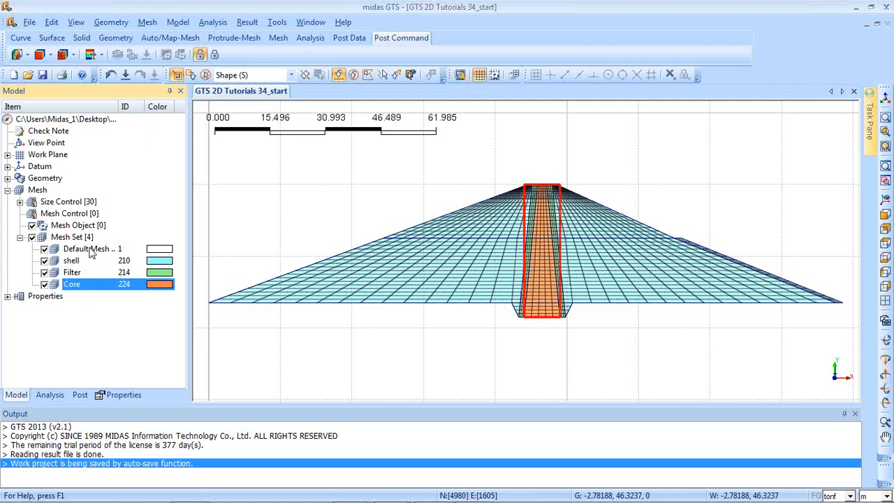
left_click(71, 260)
left_click(72, 272)
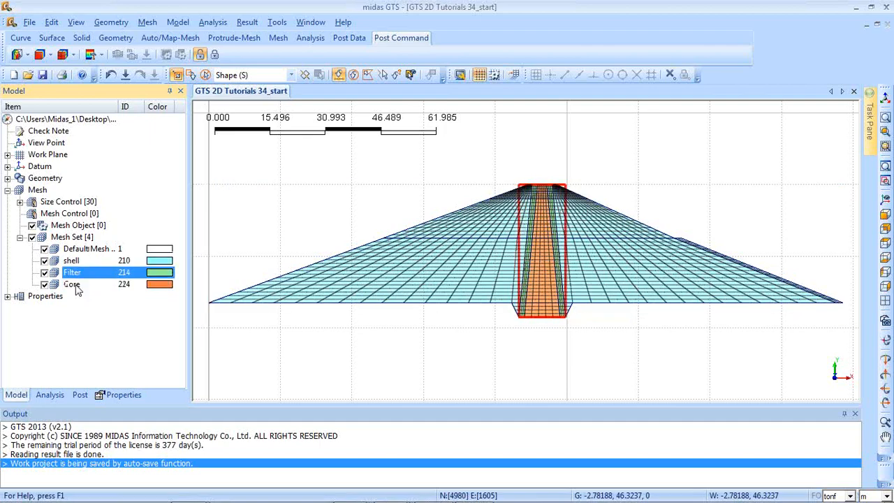
left_click(75, 284)
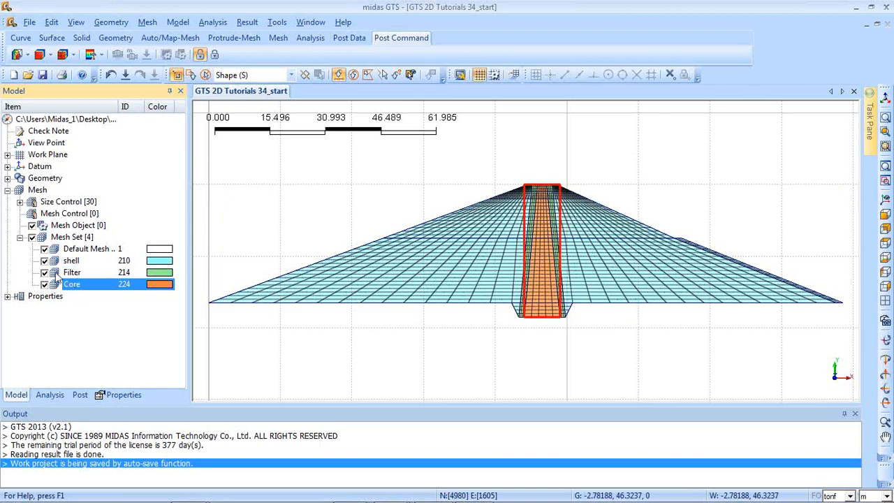
Start a nodal head boundary in a set named Flood water level, with Curve as the object type.
scroll(377, 195, "up", 3)
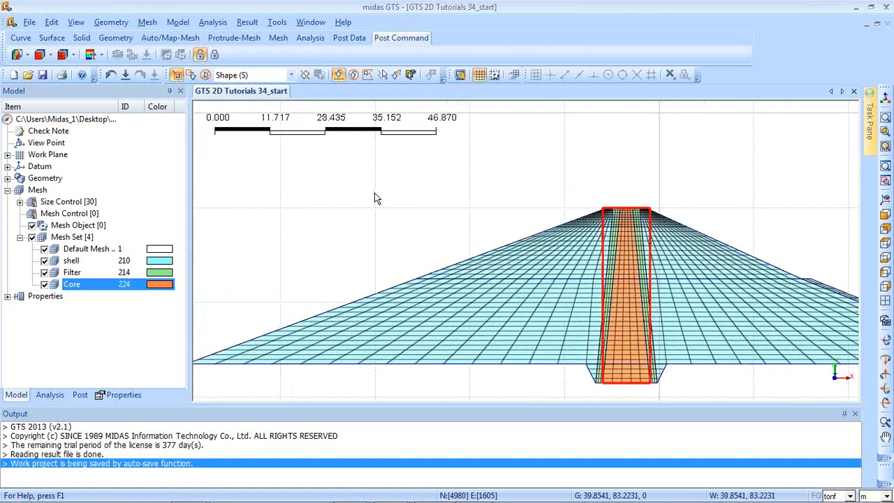
left_click(177, 23)
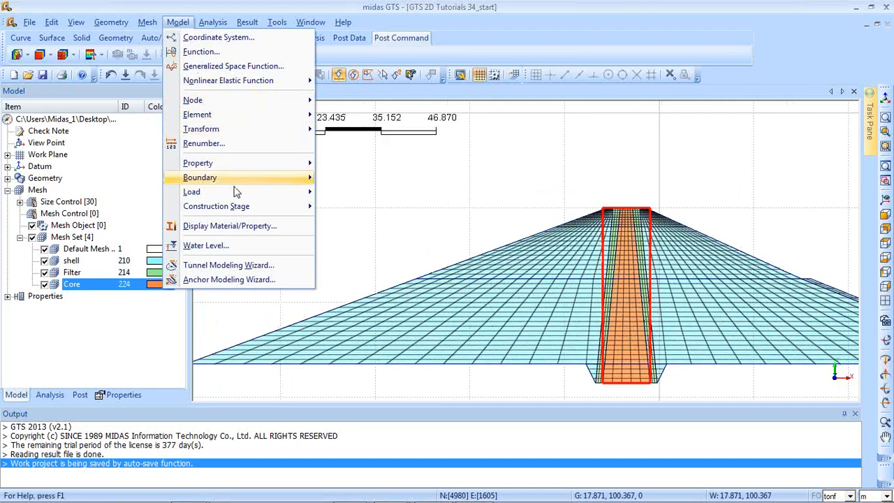
mouse_move(224, 179)
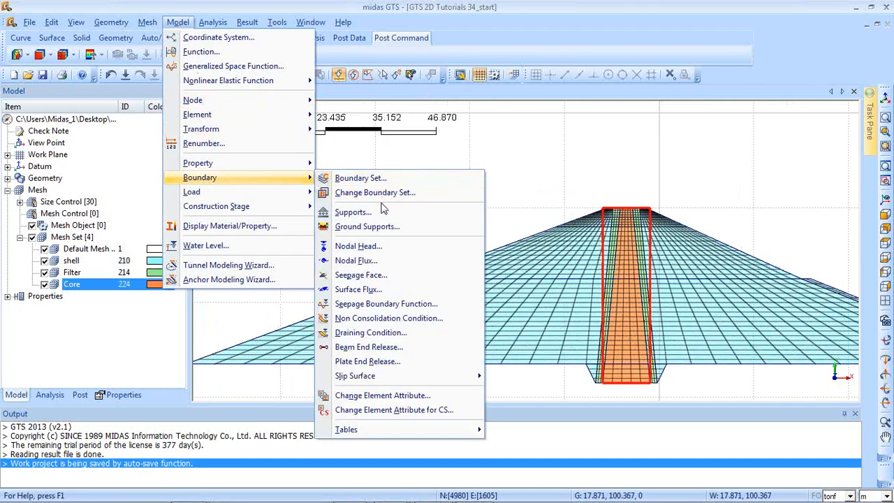
left_click(377, 248)
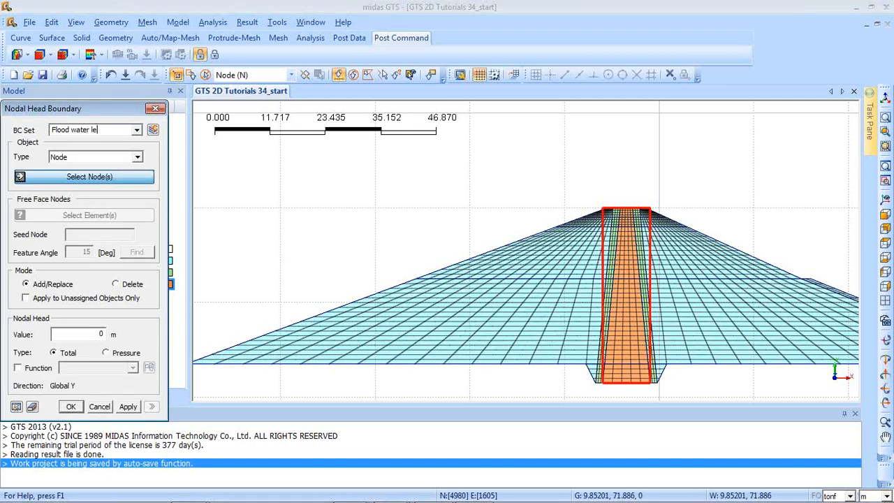
left_click(106, 159)
left_click(100, 169)
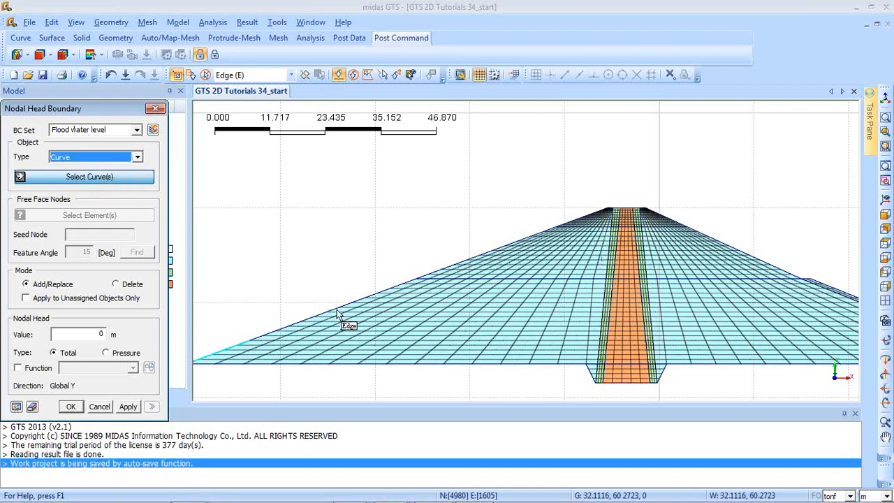
Select the four edge curves of the dam's upstream slope from toe to crest and set the total nodal head to 78 m.
left_click(310, 317)
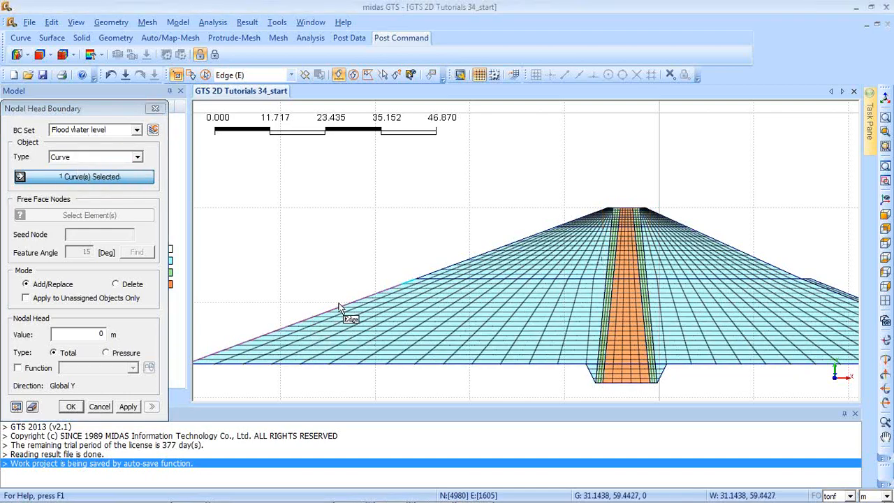
left_click(451, 266)
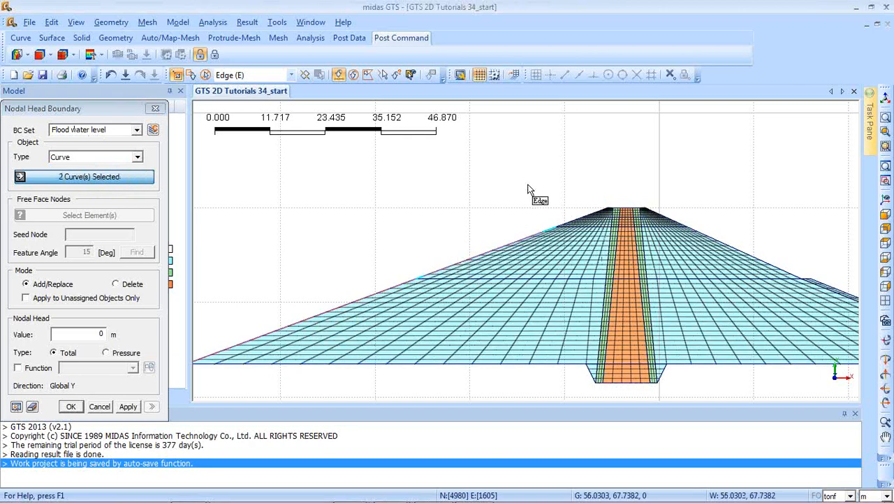
scroll(498, 210, "up", 2)
scroll(467, 287, "up", 2)
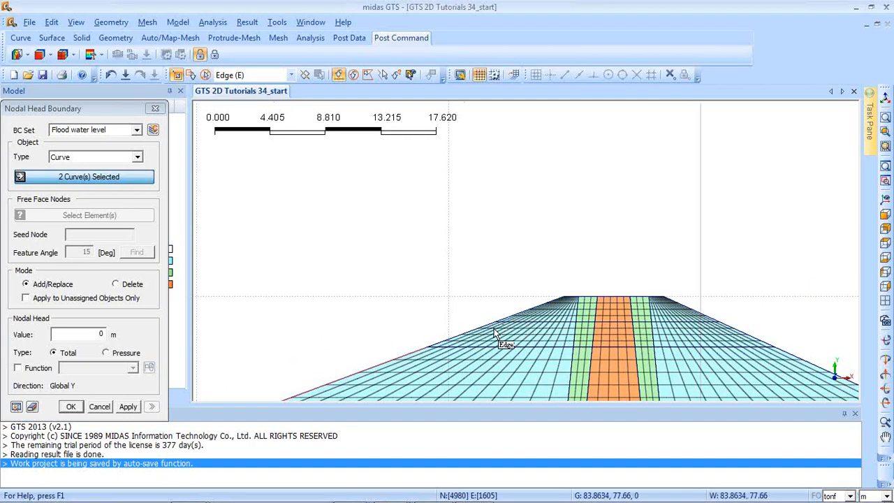
left_click(525, 311)
left_click(528, 312)
middle_click_drag(440, 283, 521, 166)
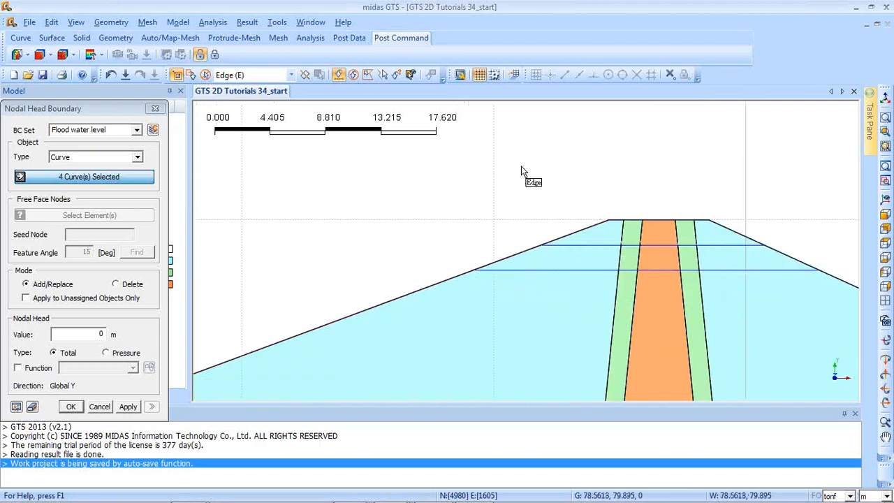
scroll(515, 178, "down", 2)
scroll(358, 230, "down", 3)
middle_click_drag(303, 239, 467, 203)
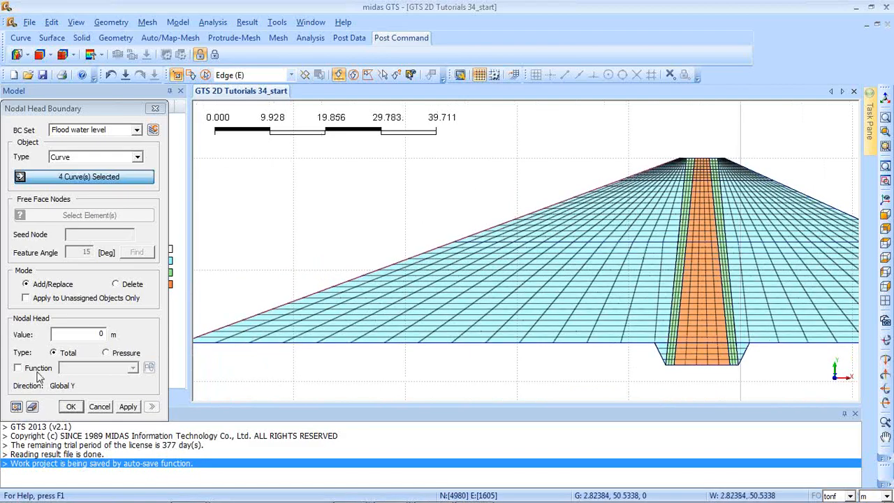
double_click(99, 334)
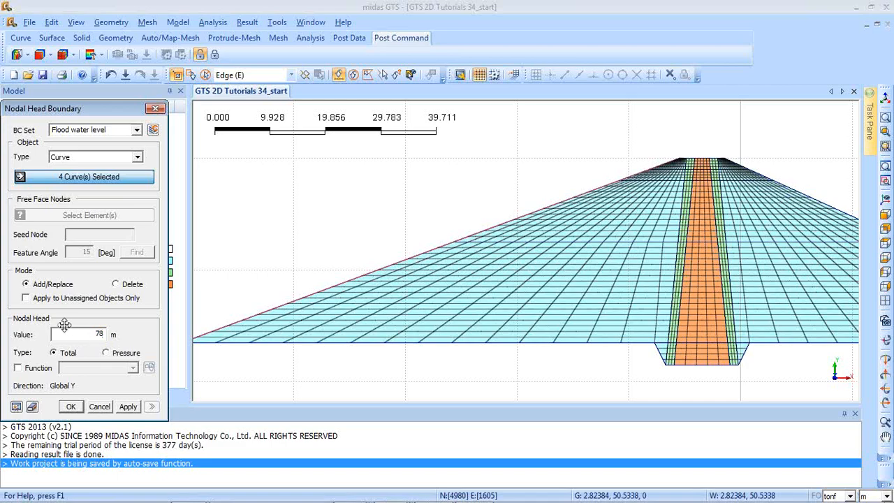
left_click(32, 371)
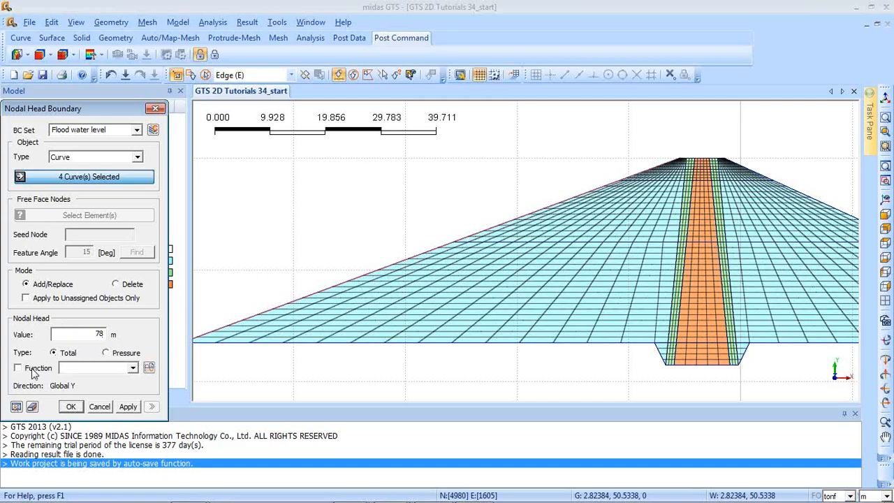
left_click(149, 368)
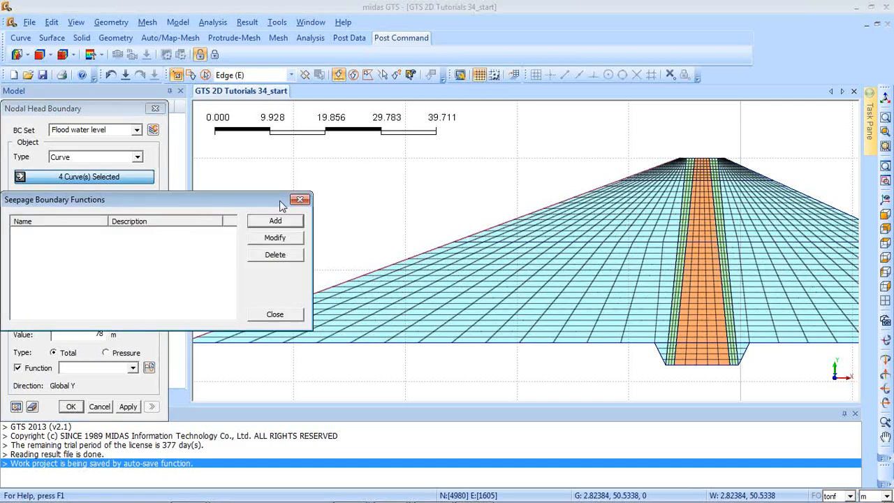
left_click(301, 201)
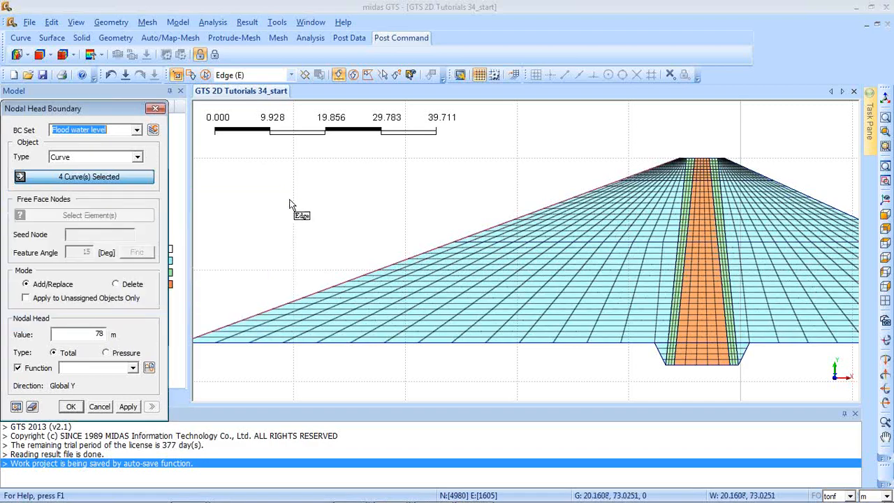
left_click(17, 369)
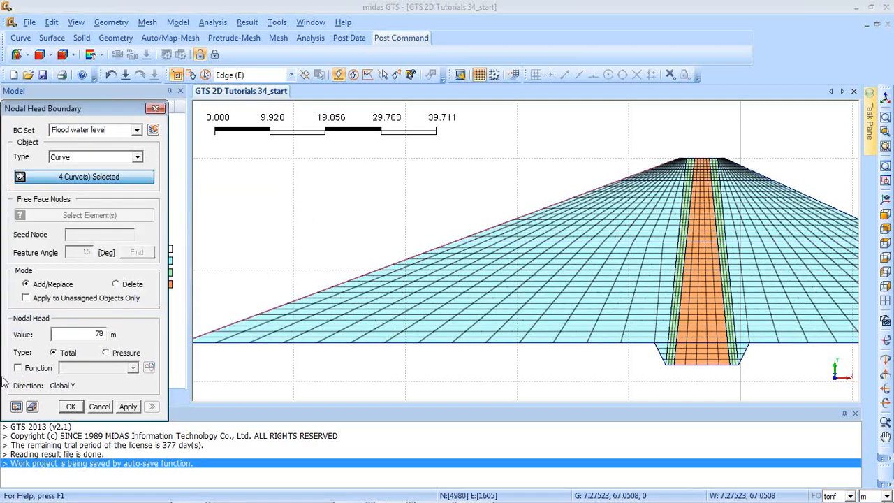
Preview the nodal head boundary, examine its markers along the upstream slope up close, and apply it.
left_click(17, 408)
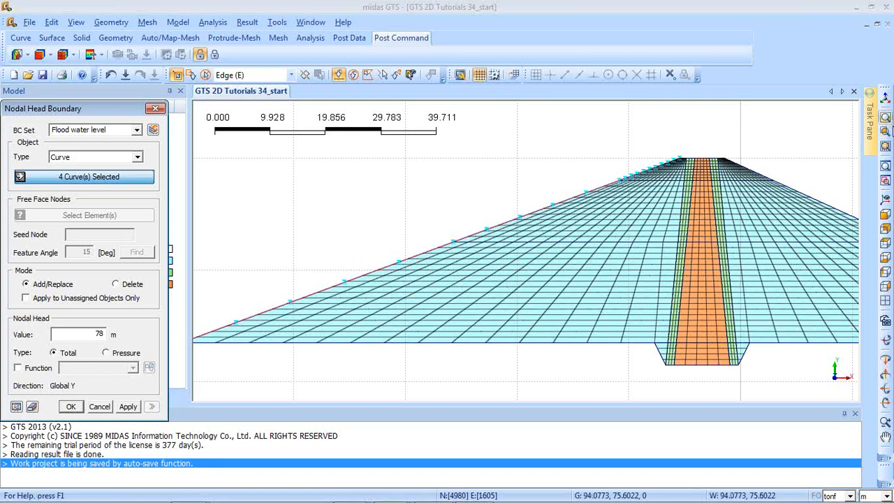
left_click(885, 132)
left_click_drag(367, 236, 453, 302)
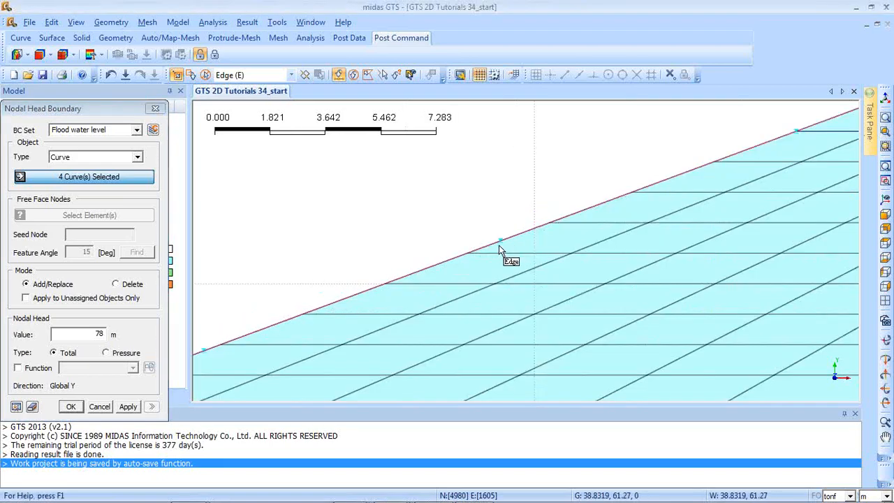
left_click(128, 407)
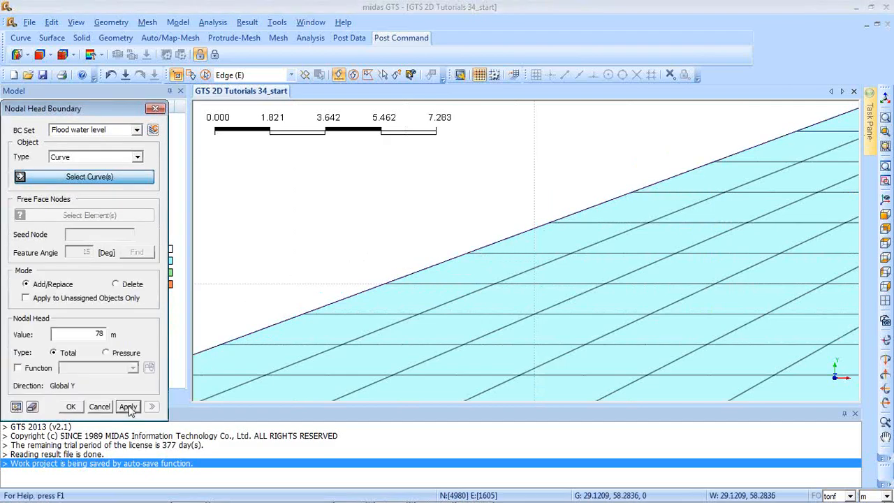
Name the new nodal head boundary set drain boundary and choose Node as its object type.
left_click(886, 213)
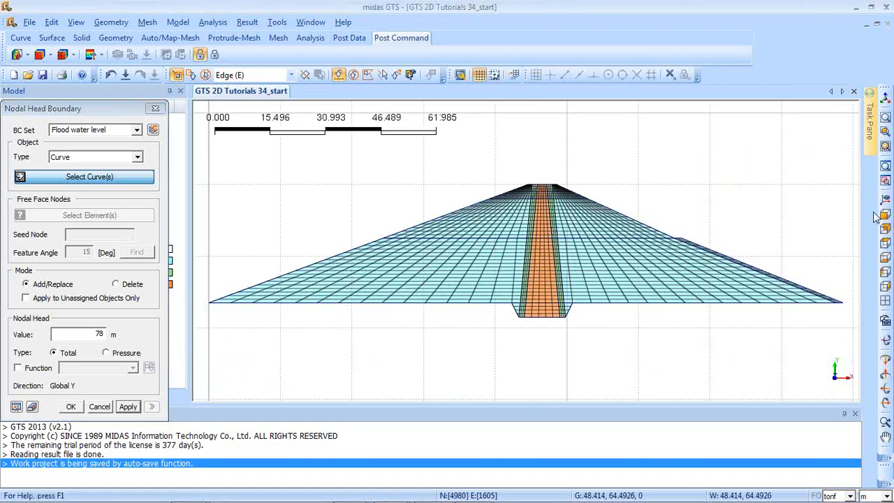
middle_click_drag(810, 198, 744, 181)
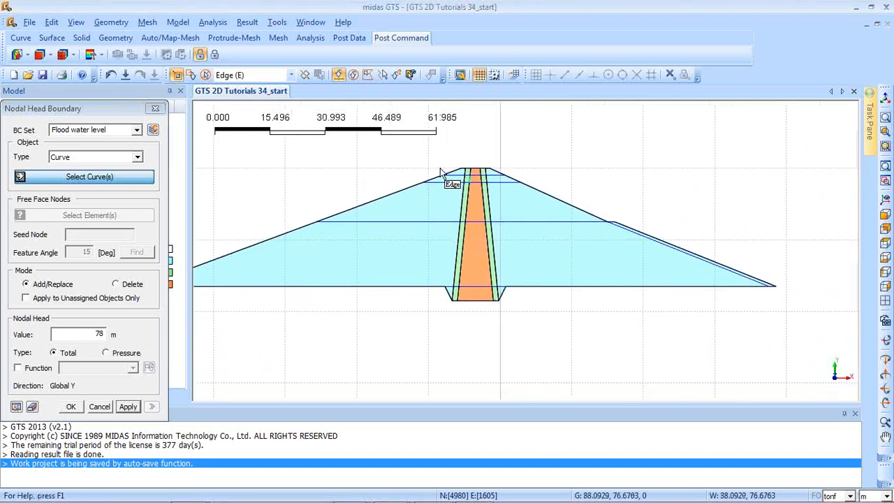
left_click(108, 131)
left_click_drag(108, 130, 35, 128)
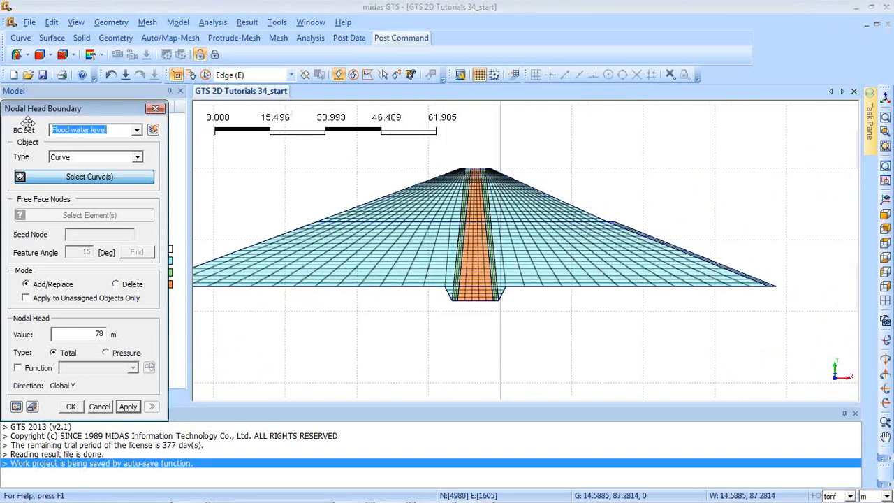
type("dra")
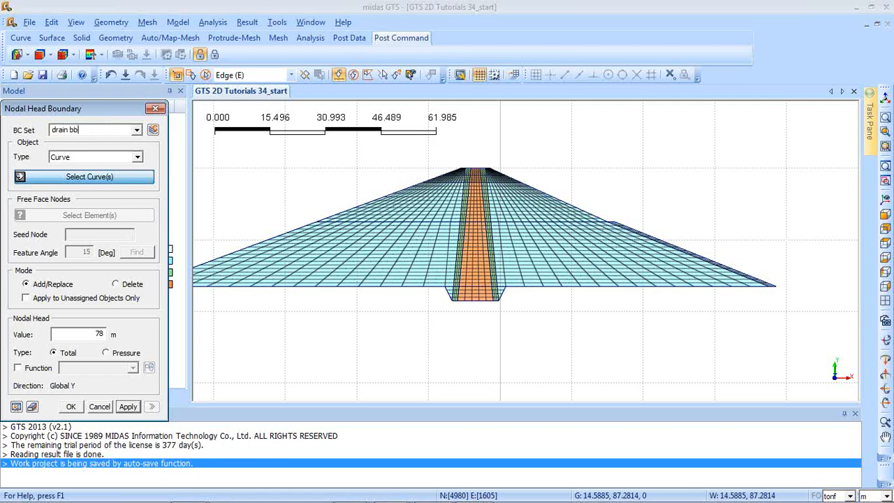
type("in boundary conditio")
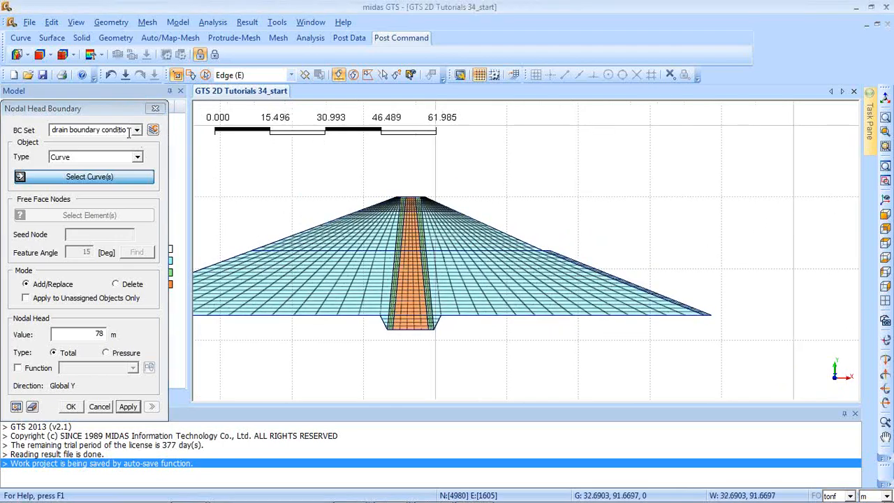
left_click_drag(128, 132, 103, 130)
key("BackSpace")
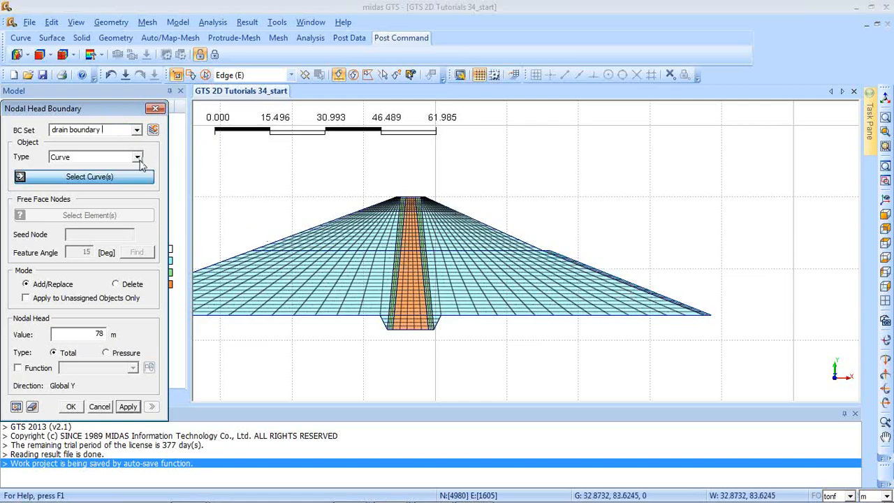
left_click(114, 159)
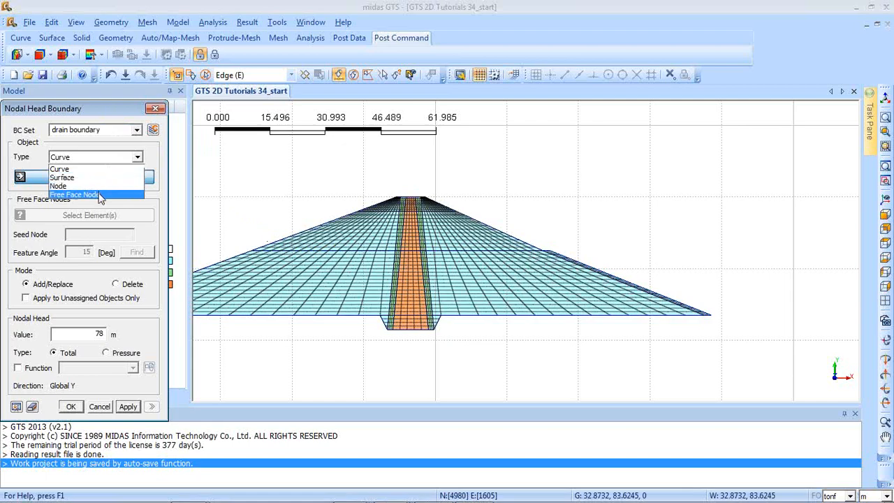
left_click(99, 186)
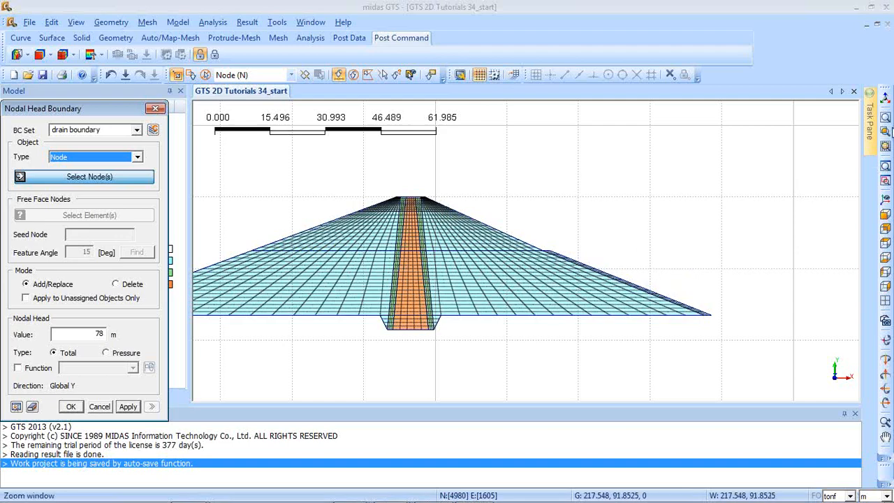
Select the ten base nodes at the dam's downstream toe for the drain boundary.
left_click(886, 131)
left_click_drag(568, 296, 736, 363)
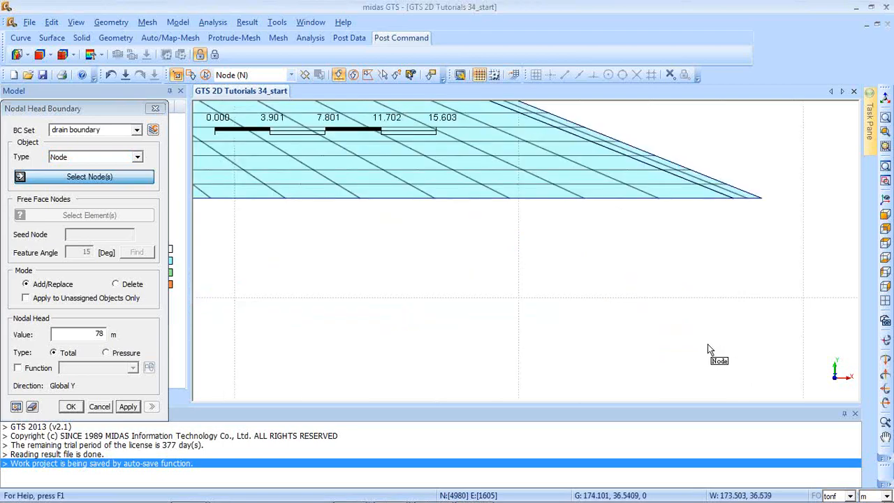
left_click(138, 179)
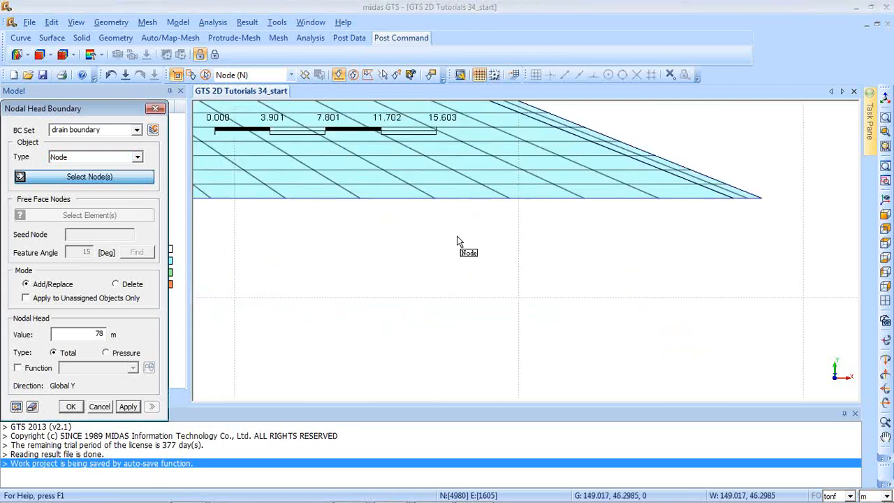
left_click(584, 203)
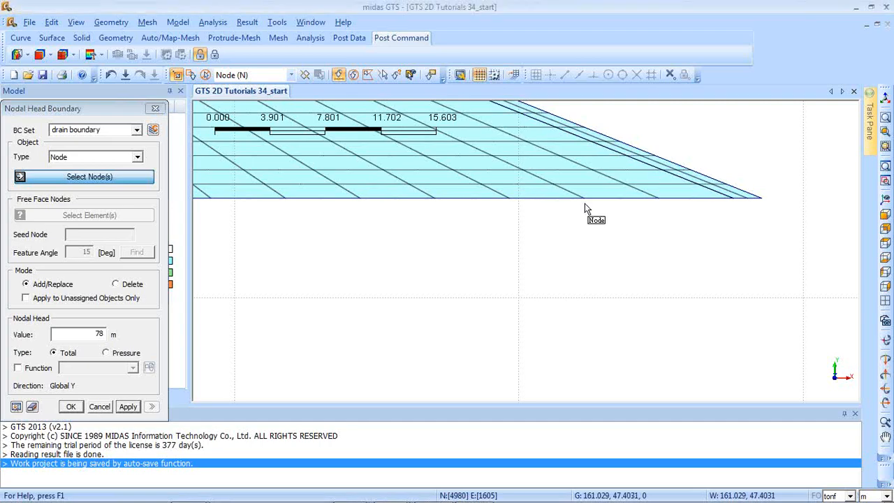
left_click_drag(535, 190, 789, 218)
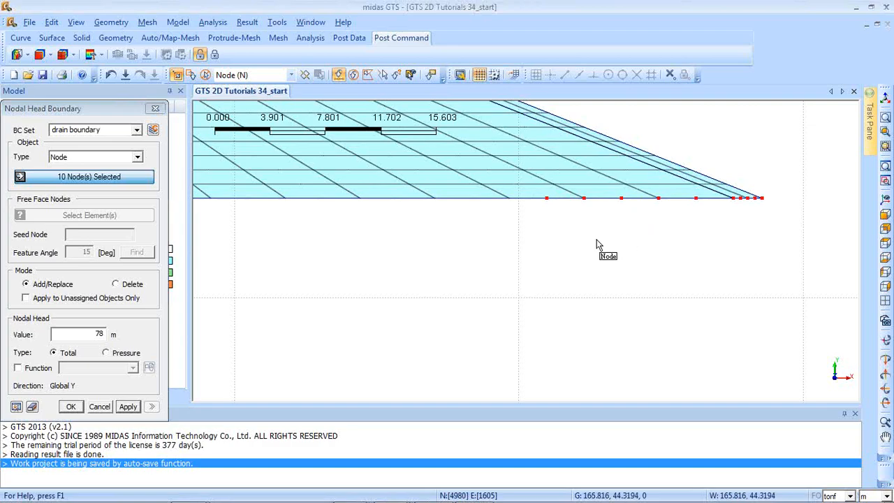
Give the selected toe nodes a pressure head of 0 m, preview and apply the boundary, and finish defining nodal heads.
left_click(106, 353)
double_click(100, 334)
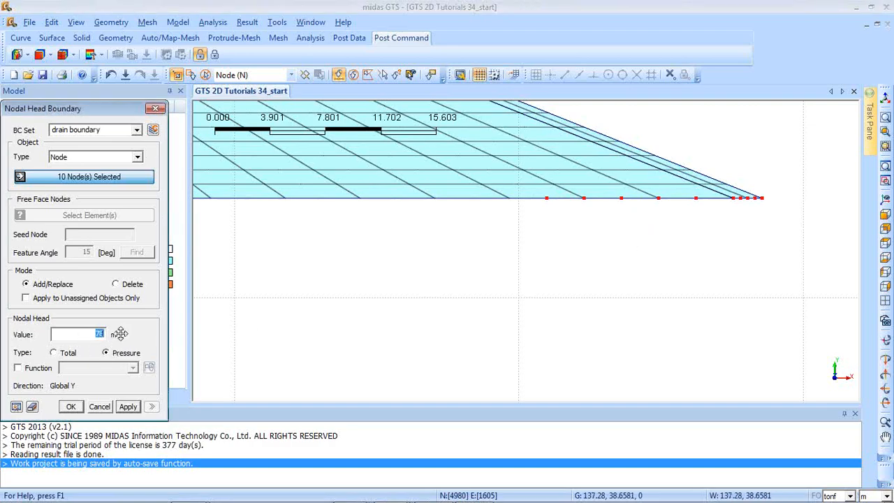
type("0")
left_click(17, 407)
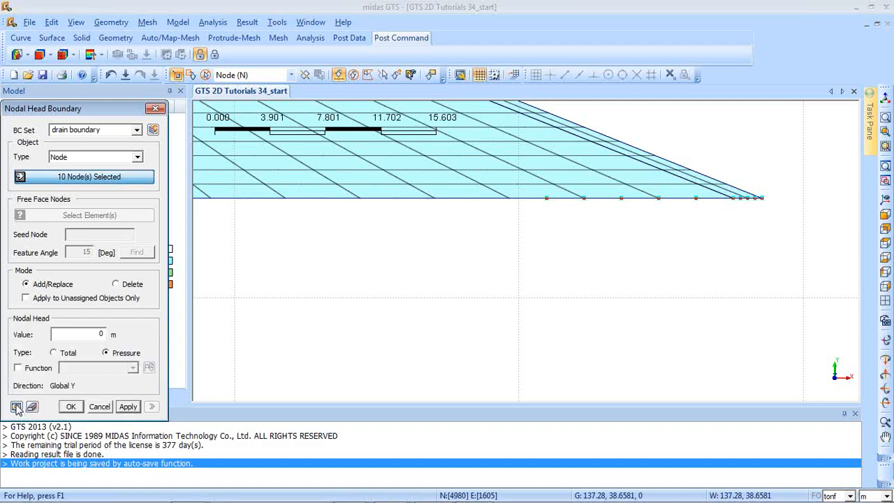
left_click(124, 408)
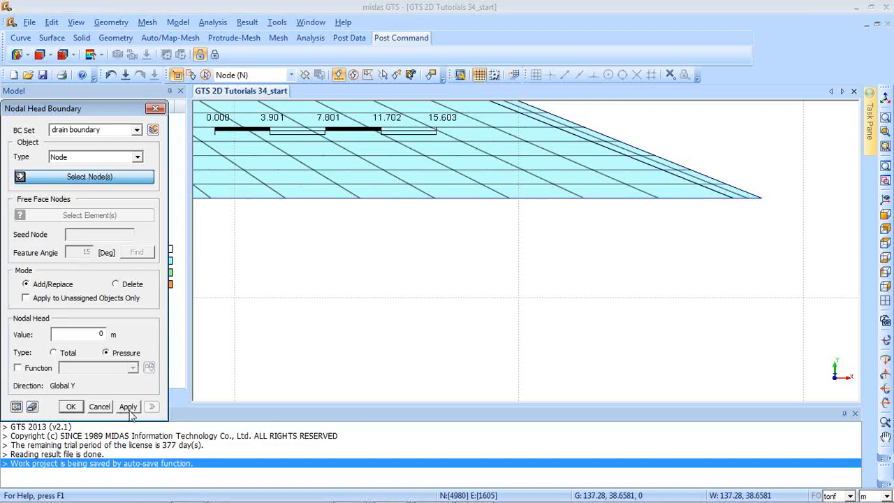
left_click(156, 110)
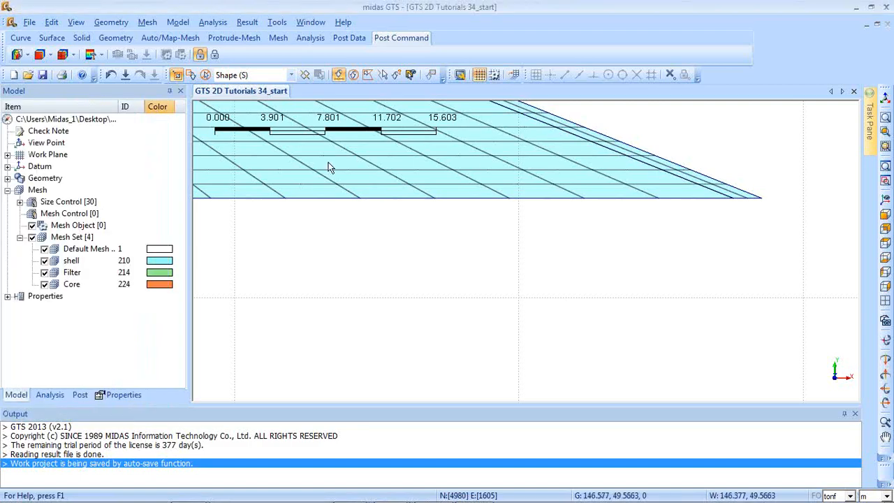
Start a seepage face boundary with a new boundary set named Seepage face and Curve as its object type.
left_click(886, 216)
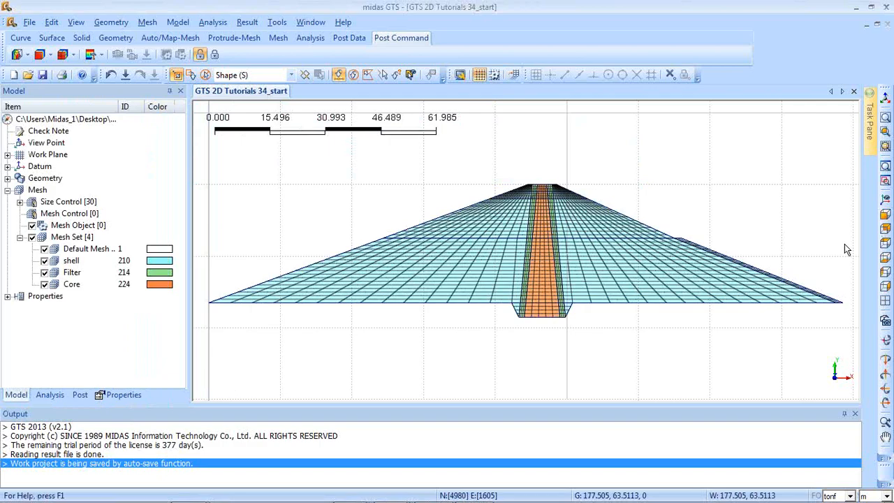
left_click(178, 22)
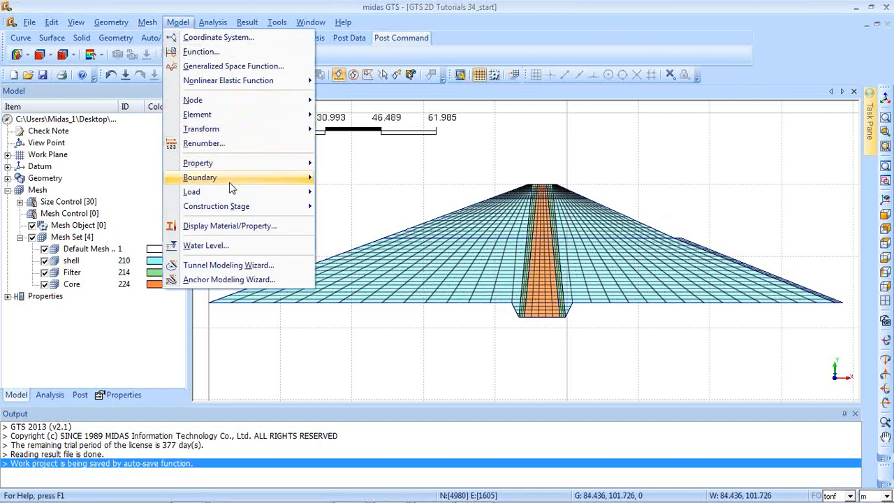
mouse_move(232, 187)
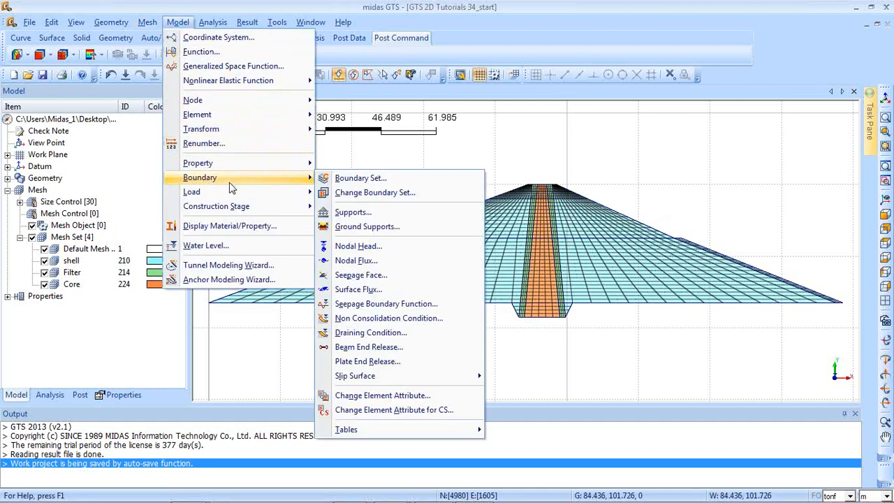
left_click(379, 278)
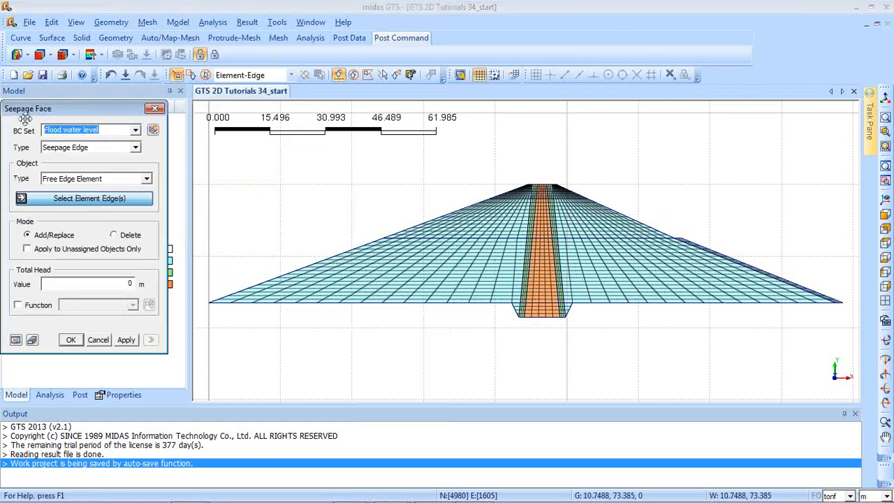
type("See")
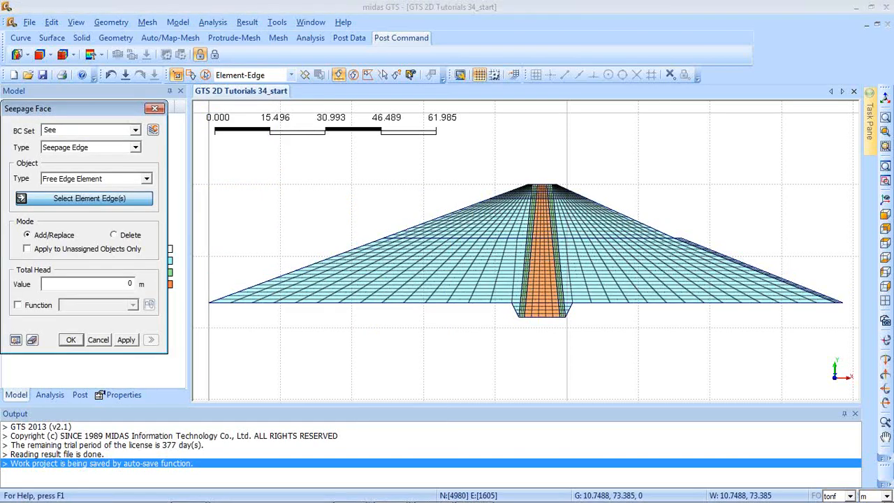
type("peage_face")
left_click(117, 184)
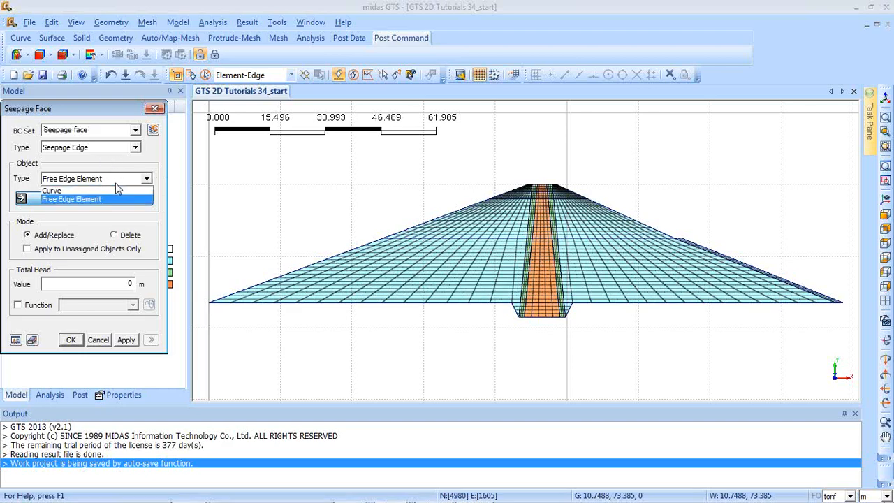
left_click(101, 189)
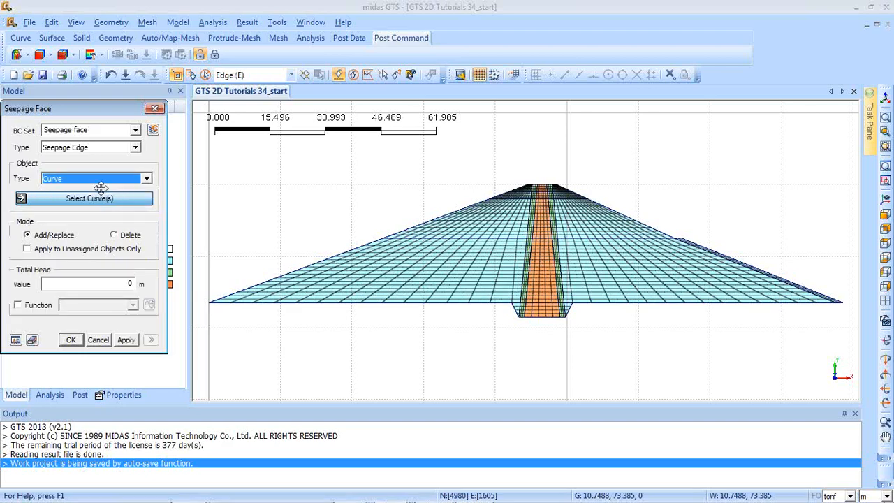
Select the outer sloping edge of the downstream toe and apply a total head of 47 m to it, finishing the seepage face.
middle_click_drag(739, 180, 573, 227)
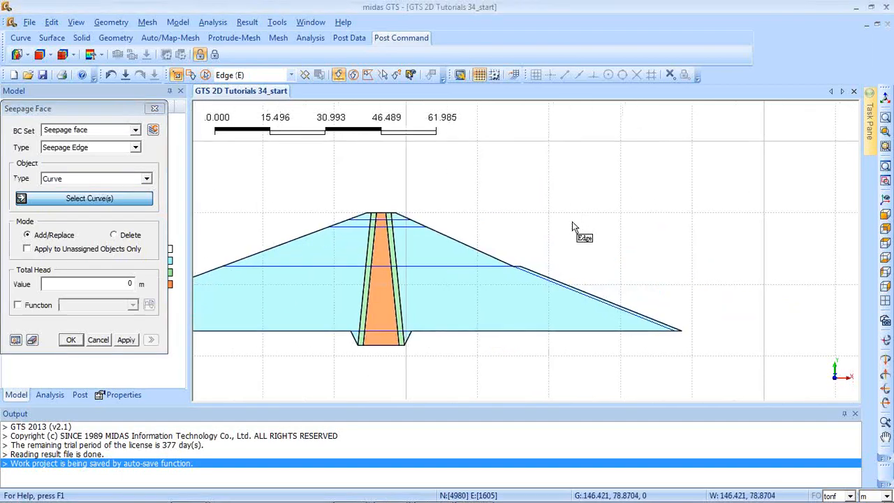
scroll(572, 227, "up", 4)
middle_click_drag(529, 273, 530, 190)
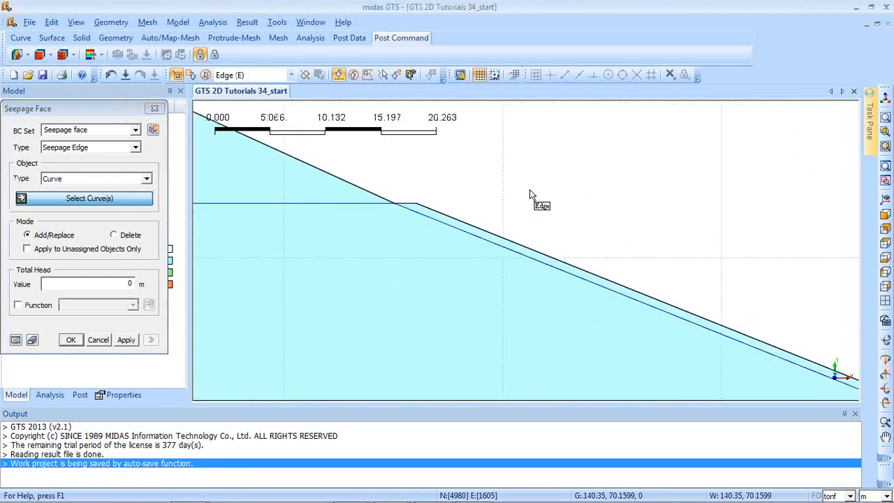
left_click(570, 265)
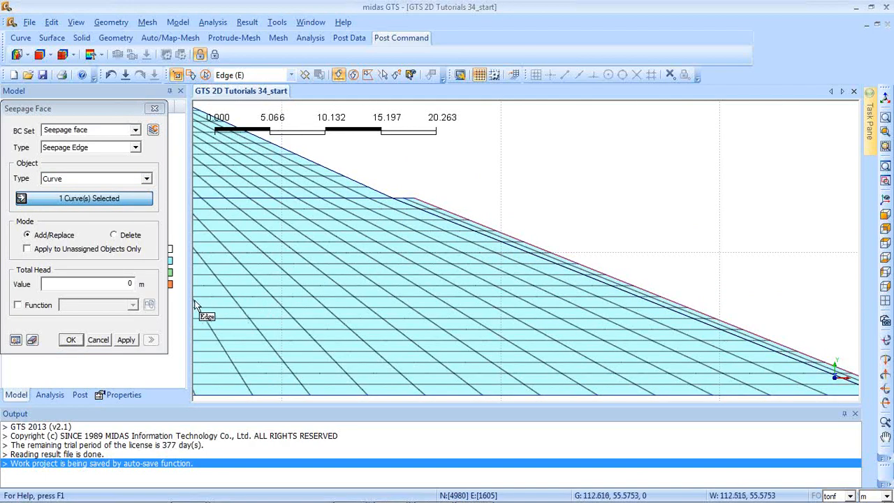
double_click(106, 280)
type("47")
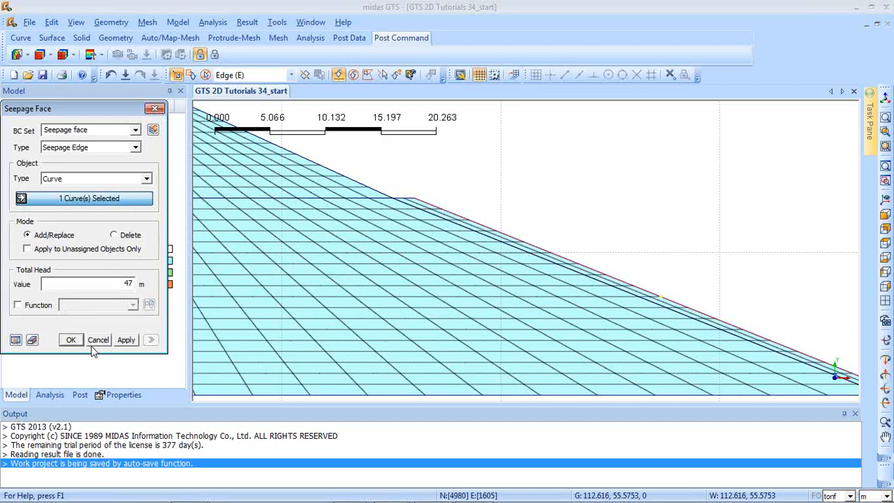
left_click(126, 341)
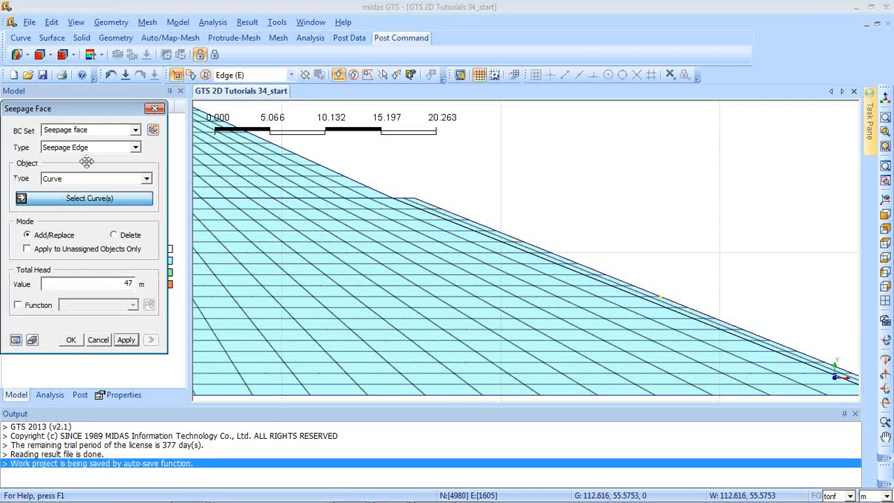
left_click(155, 109)
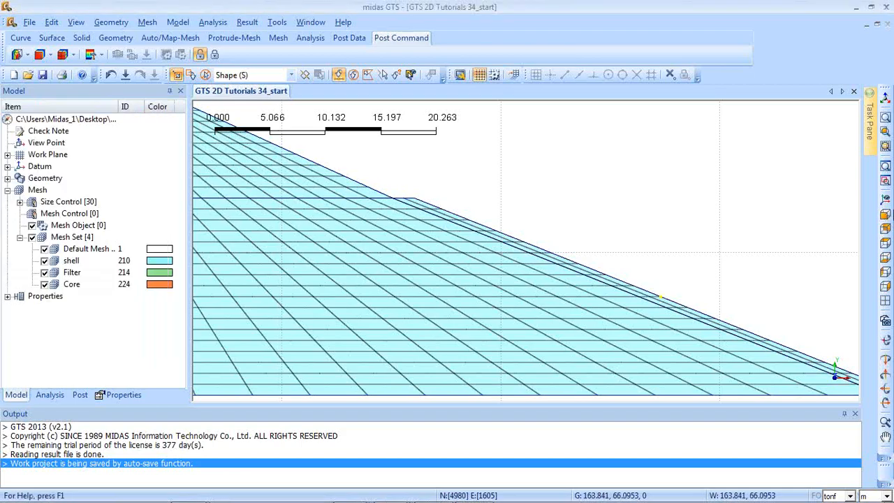
Start defining supports in a new boundary set named Ground support, with Curve as the object type.
left_click(886, 214)
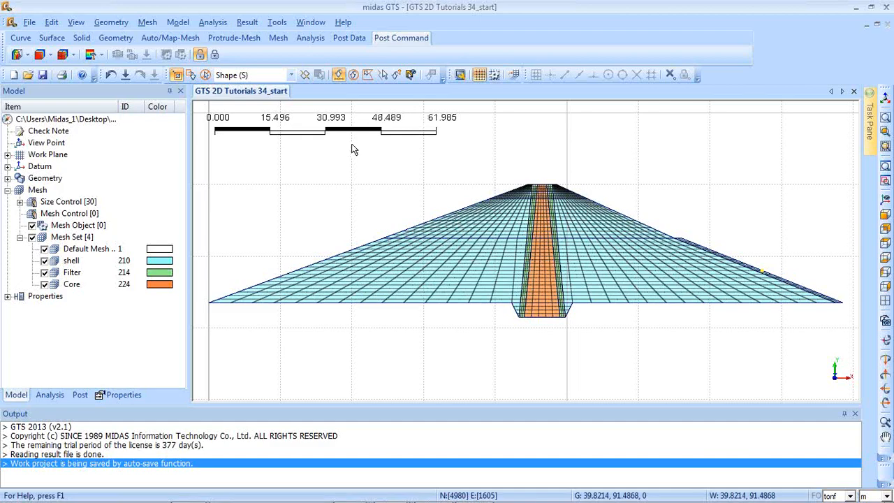
left_click(178, 22)
mouse_move(216, 165)
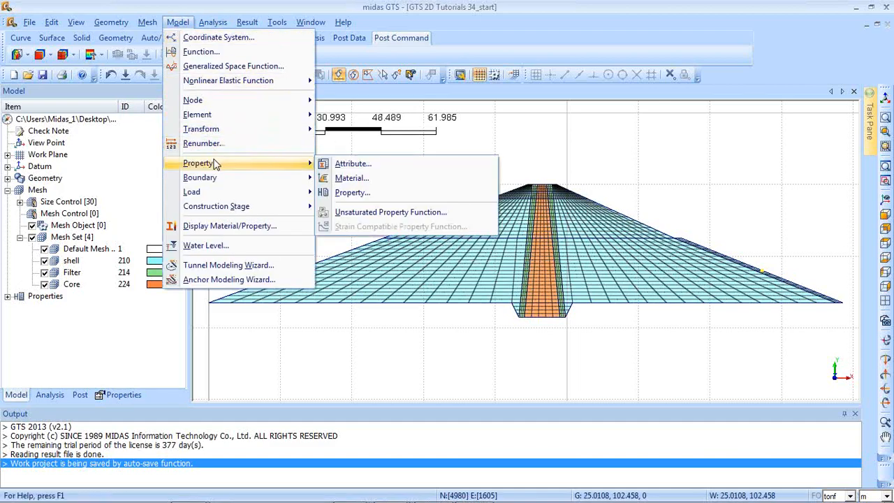
mouse_move(265, 180)
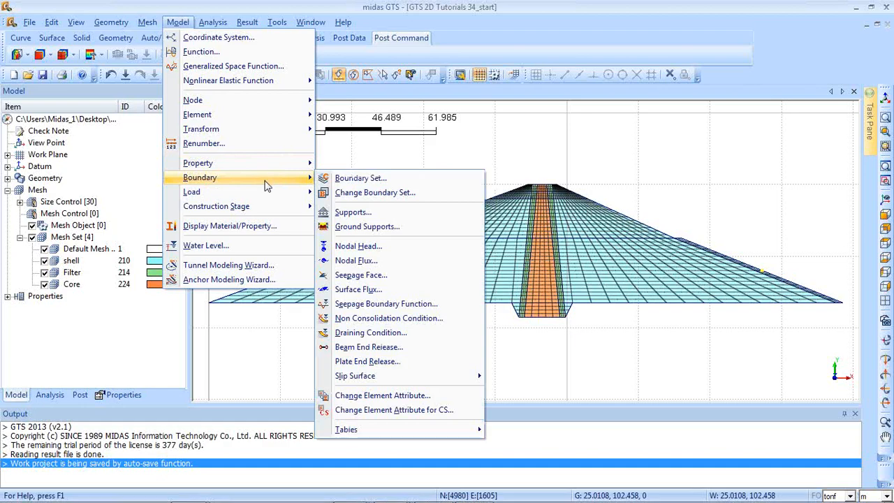
left_click(342, 213)
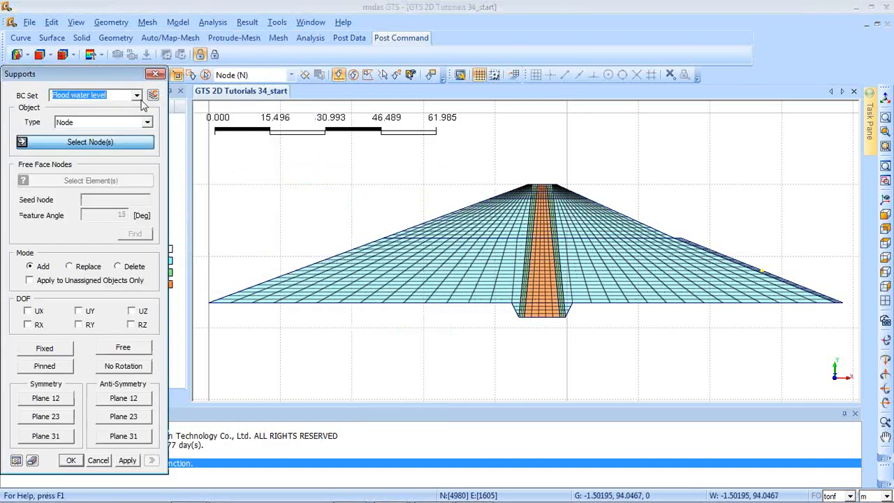
left_click(77, 95)
left_click_drag(109, 95, 42, 96)
type("Ground support")
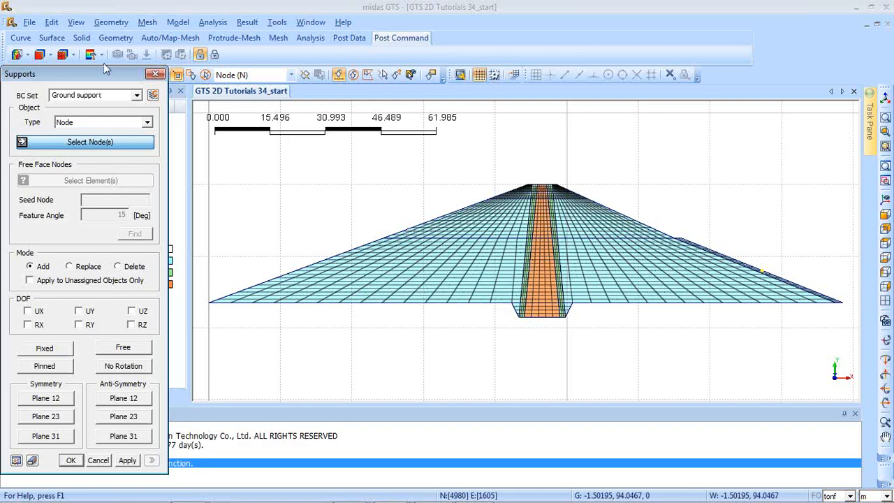
left_click(105, 123)
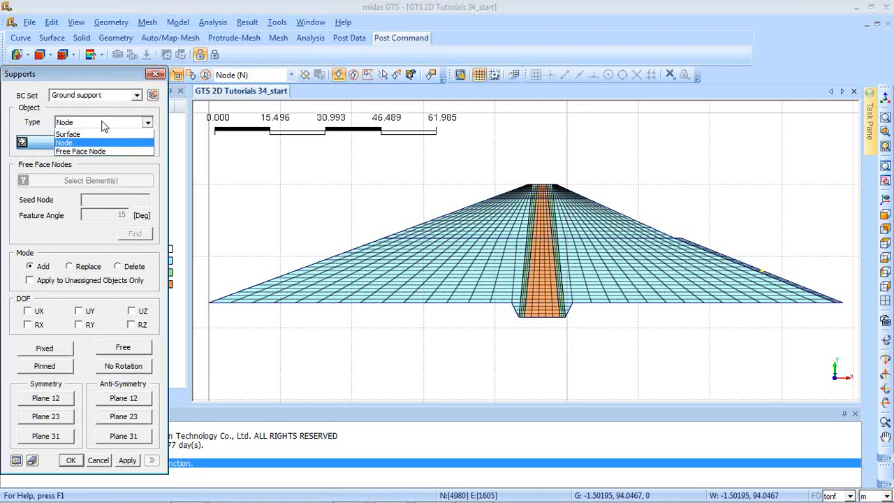
left_click(84, 135)
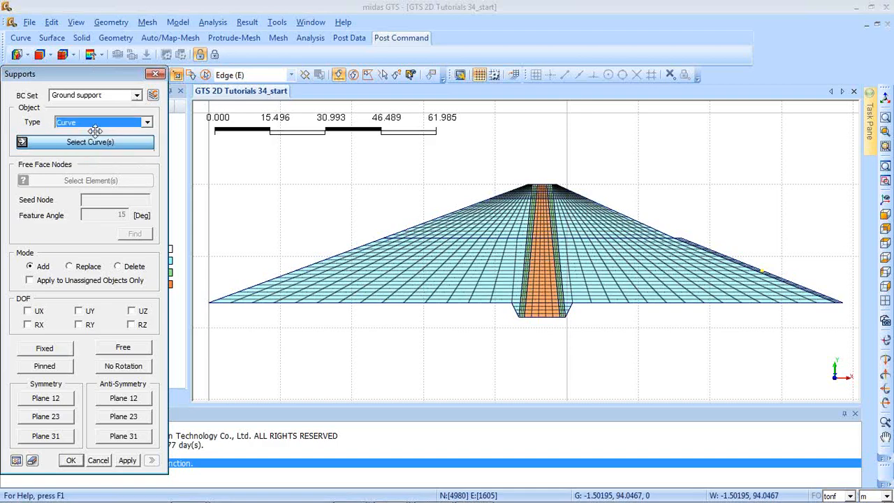
Select the eight bottom edges along the whole dam base, including the trench outline beneath the core and the short toe edge.
left_click(342, 308)
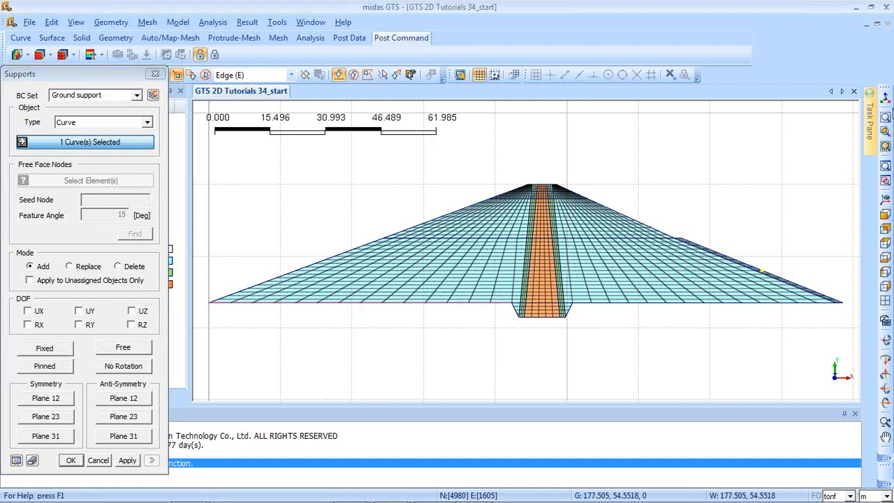
left_click_drag(459, 266, 605, 359)
left_click(469, 238)
left_click(488, 266)
left_click(524, 265)
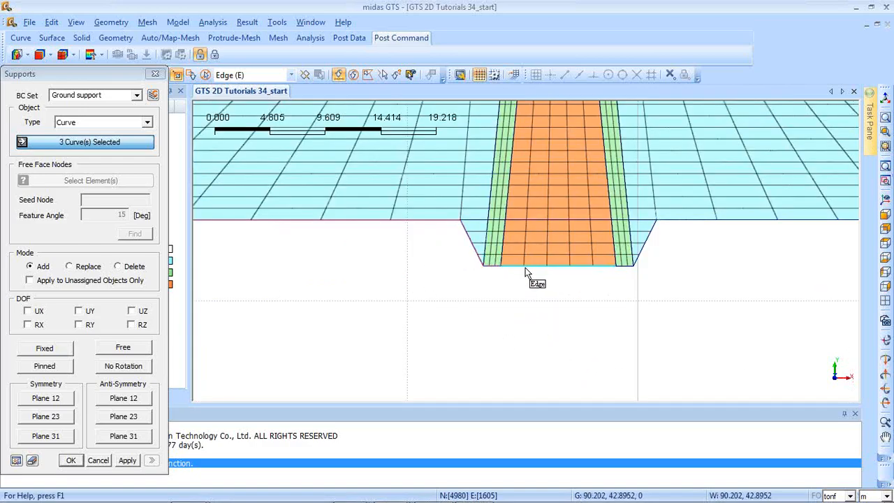
left_click(644, 244)
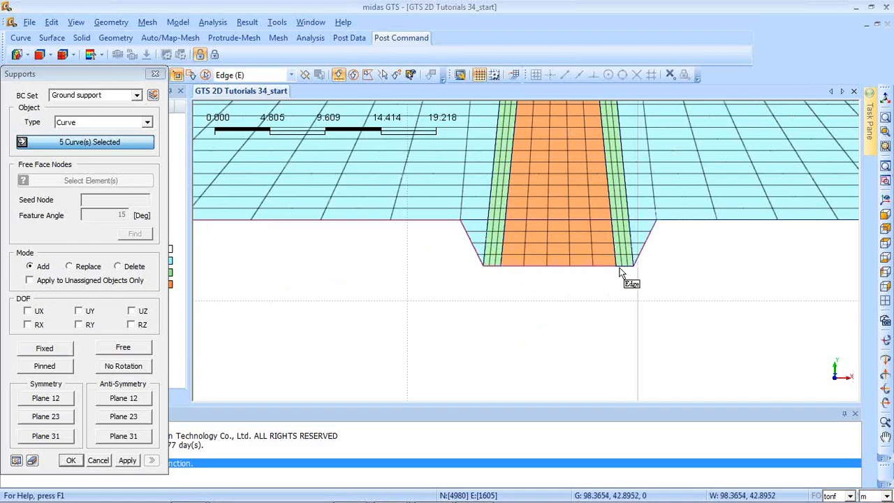
left_click(621, 266)
middle_click_drag(711, 243, 380, 267)
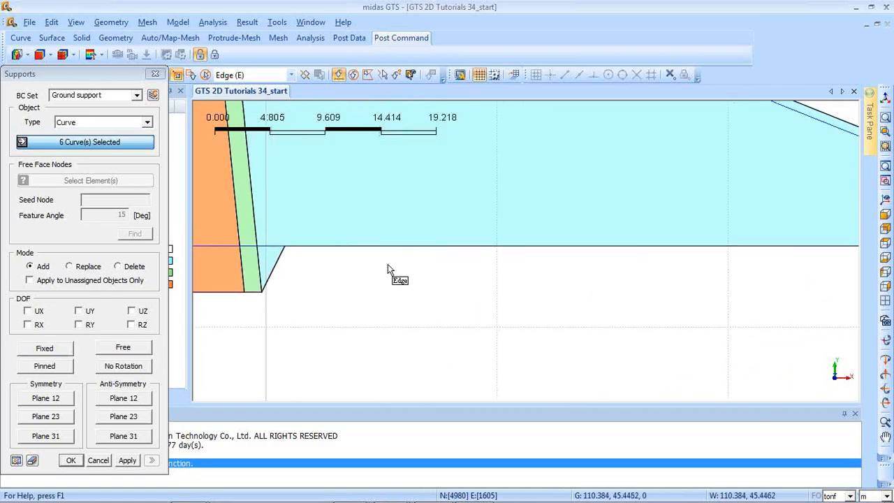
left_click(435, 247)
middle_click_drag(706, 271, 751, 271)
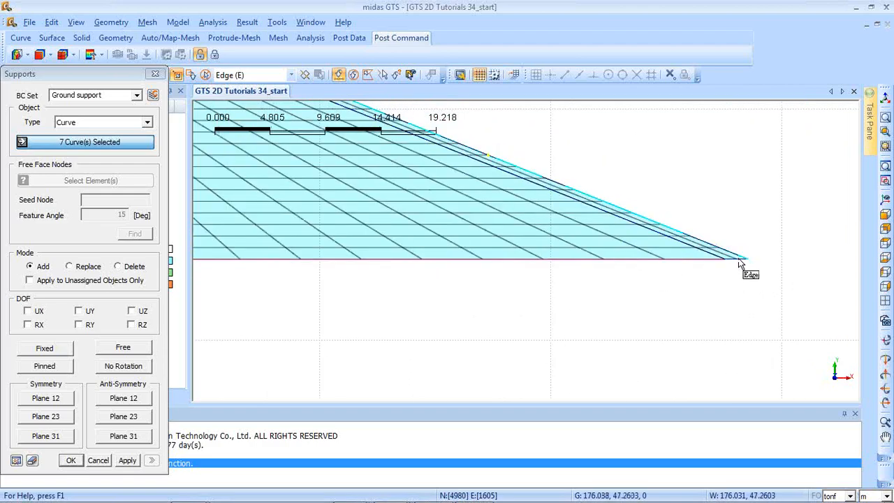
left_click(731, 260)
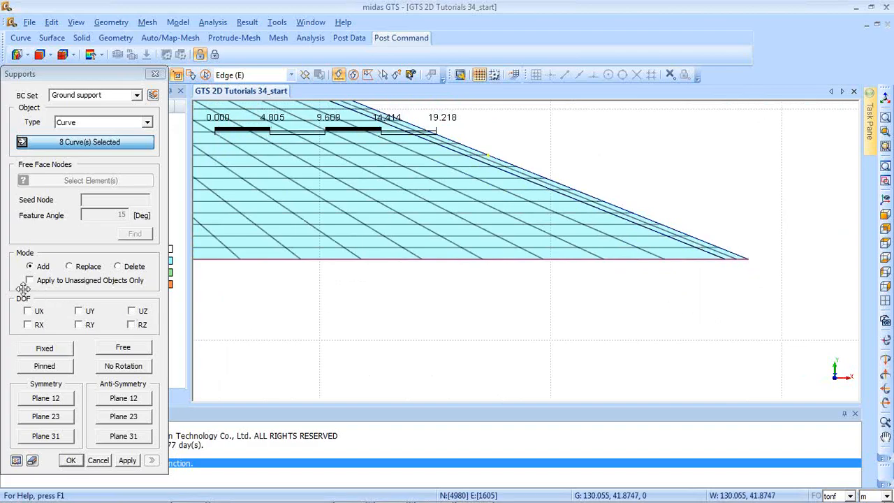
Restrain UX and UY on the selected base edges, preview and apply the supports, and finish defining them.
left_click(39, 312)
left_click(39, 313)
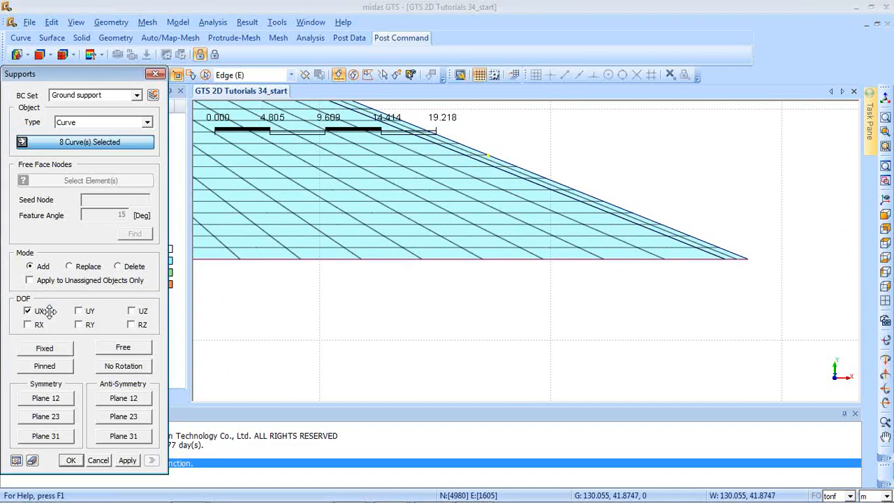
left_click(78, 313)
left_click(16, 460)
left_click(127, 460)
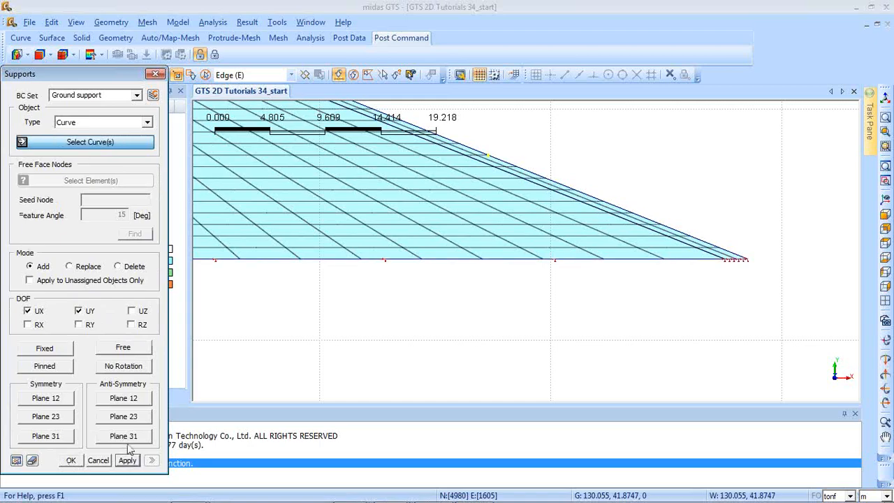
left_click(155, 75)
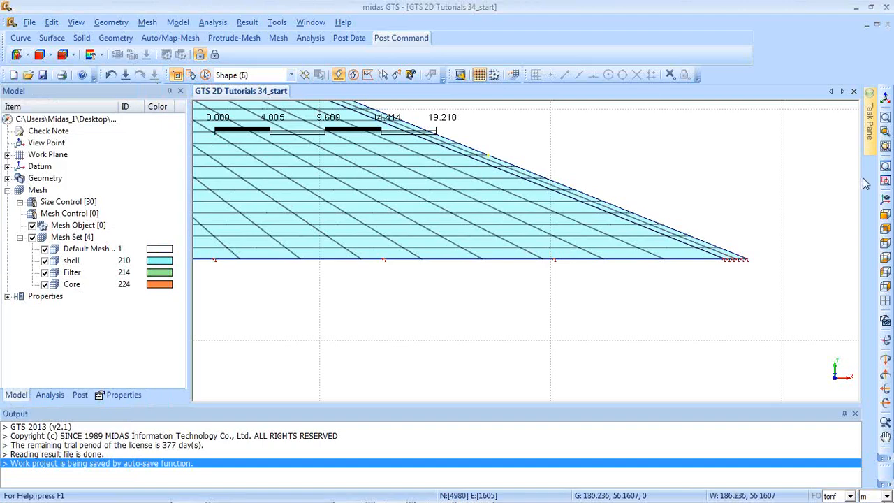
Create a self-weight load set with a Y self weight factor of -1.
left_click(886, 216)
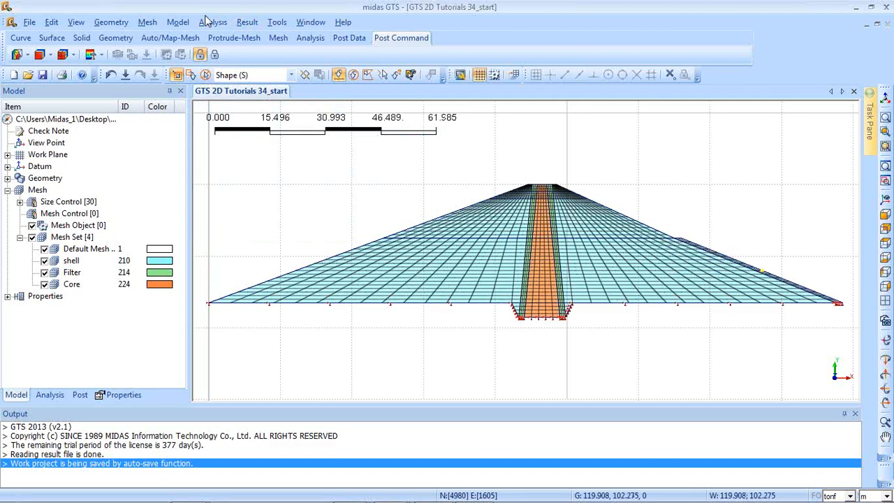
left_click(185, 23)
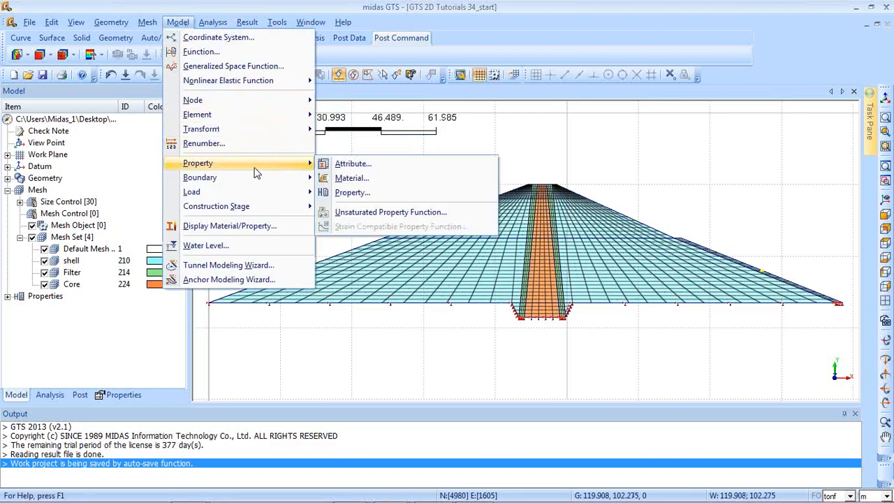
mouse_move(257, 194)
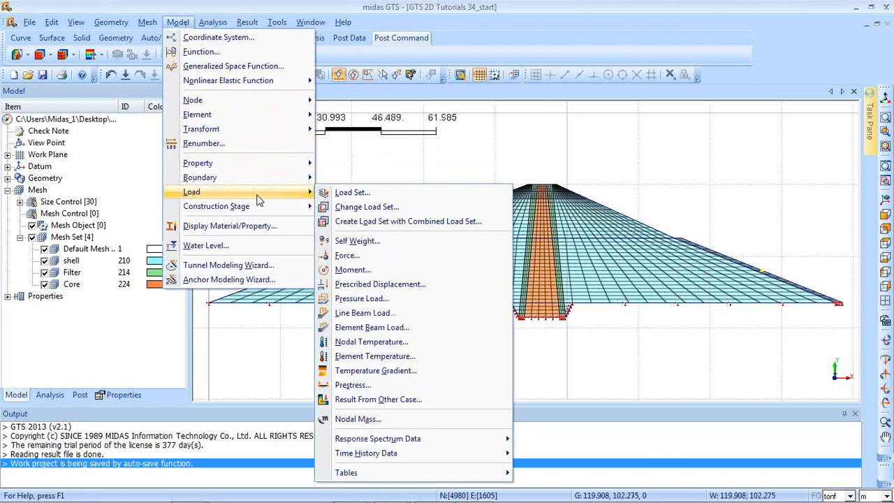
left_click(349, 241)
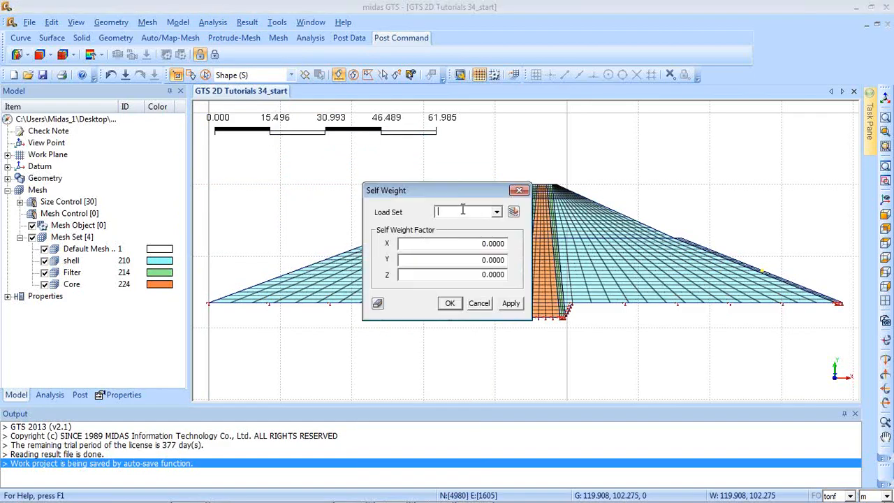
type("S")
type("Weight")
double_click(481, 260)
type("-1")
left_click(447, 303)
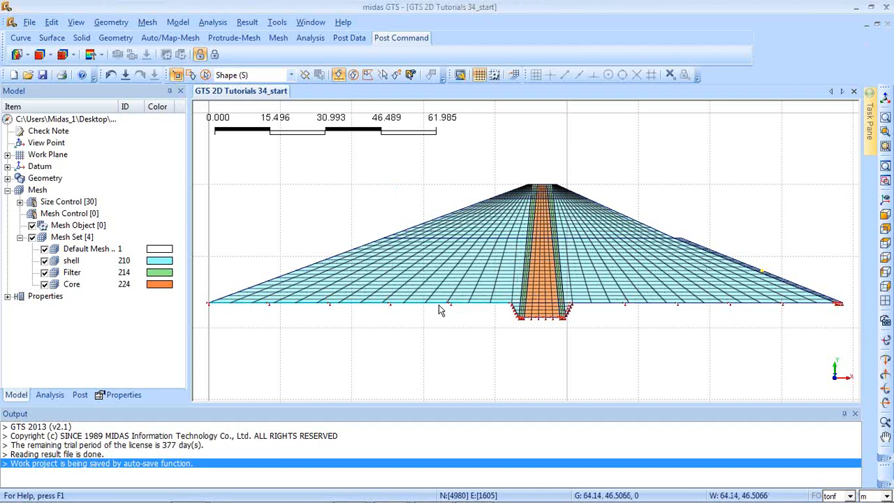
Start defining a pressure load in a new load set named Hydraulic presuure.
left_click(180, 23)
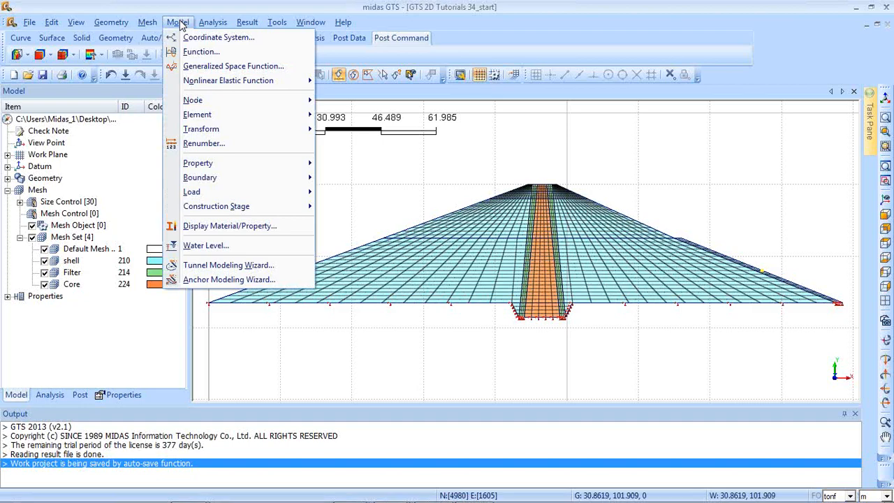
mouse_move(241, 168)
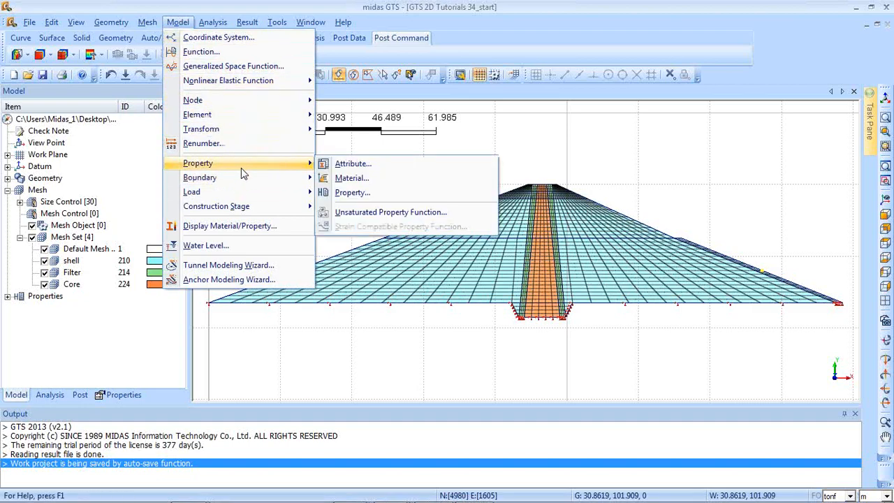
mouse_move(245, 192)
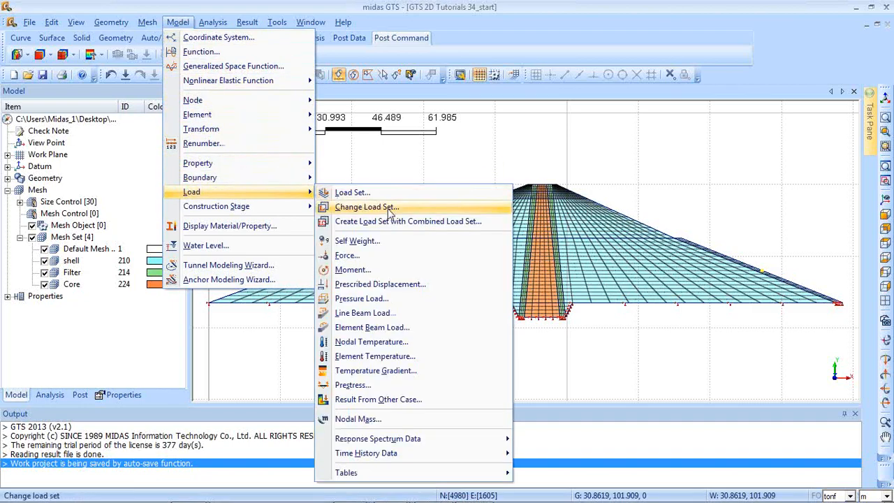
left_click(377, 299)
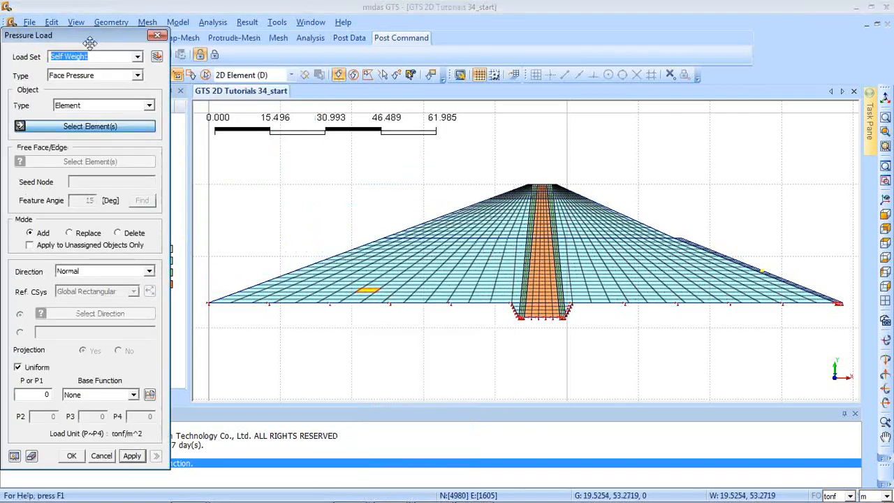
left_click_drag(98, 60, 34, 61)
type("Hydray")
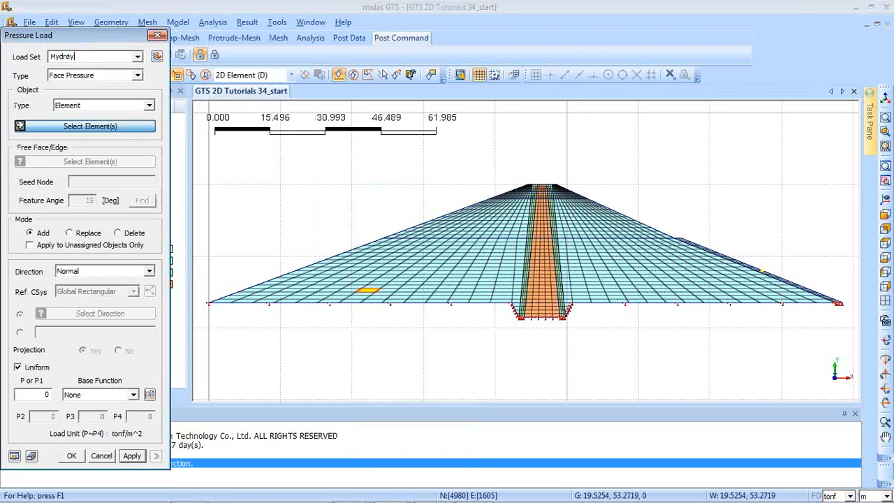
type("lic presuuu")
key("BackSpace")
type("re")
Set the load type to Edge Pressure and activate element edge selection, keeping the dialog clear of the model.
left_click(100, 77)
left_click(101, 91)
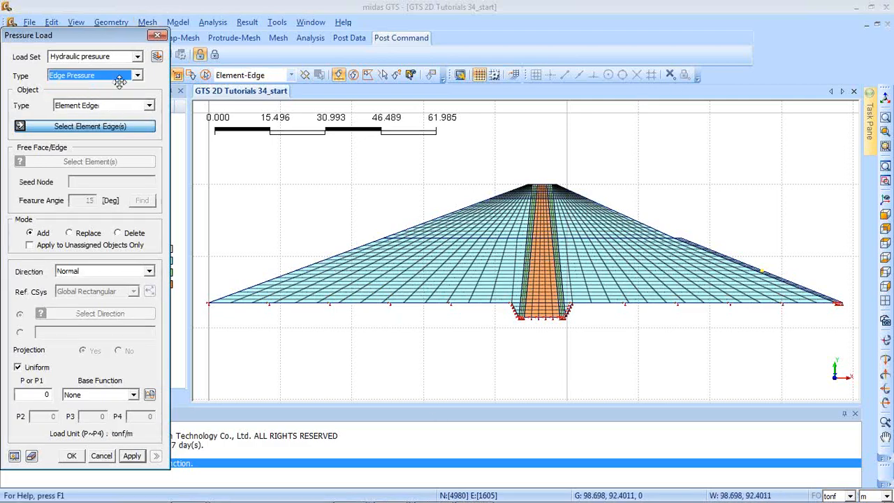
left_click(117, 127)
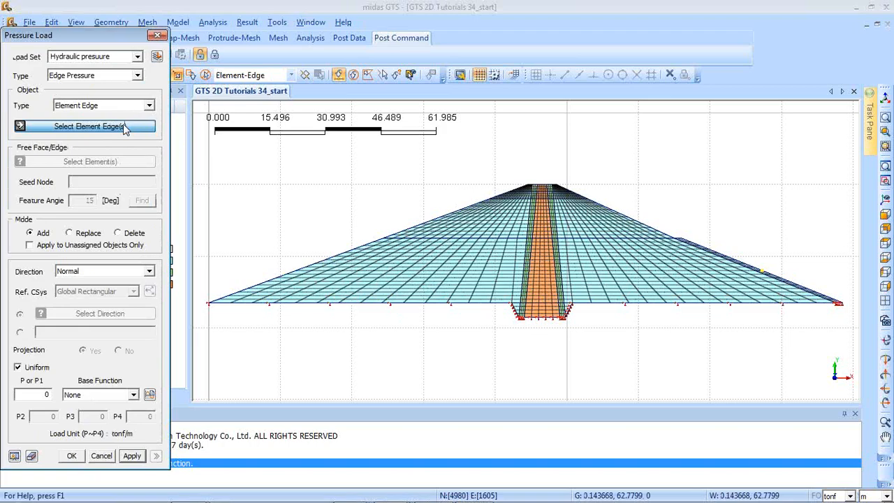
left_click_drag(116, 35, 136, 58)
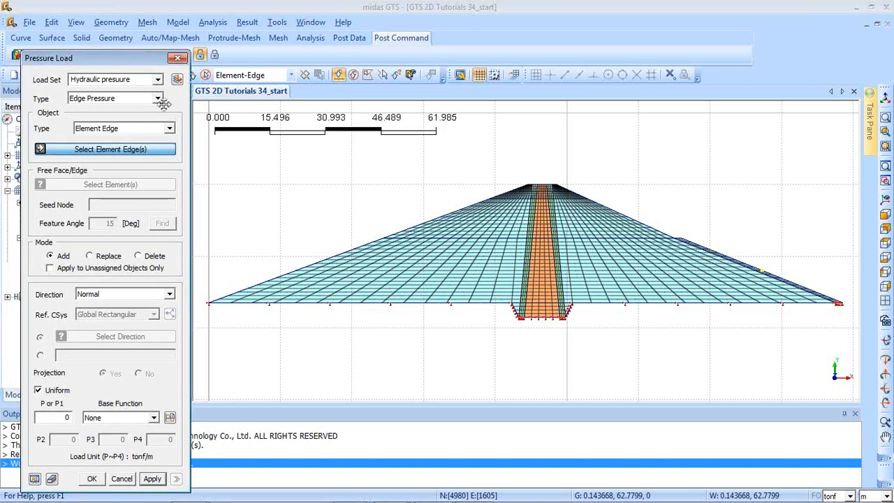
Set the pressure load's object type to Curve and select the four curves along the dam's upstream slope.
left_click(121, 127)
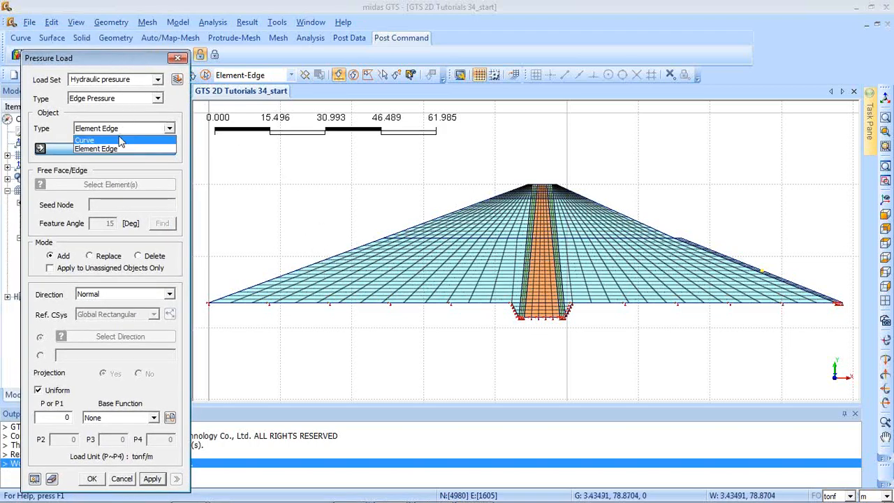
left_click(117, 140)
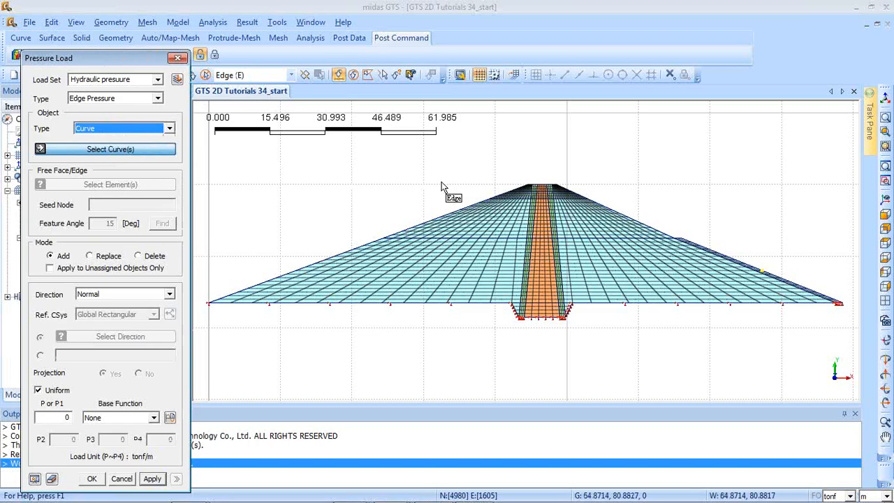
left_click(310, 272)
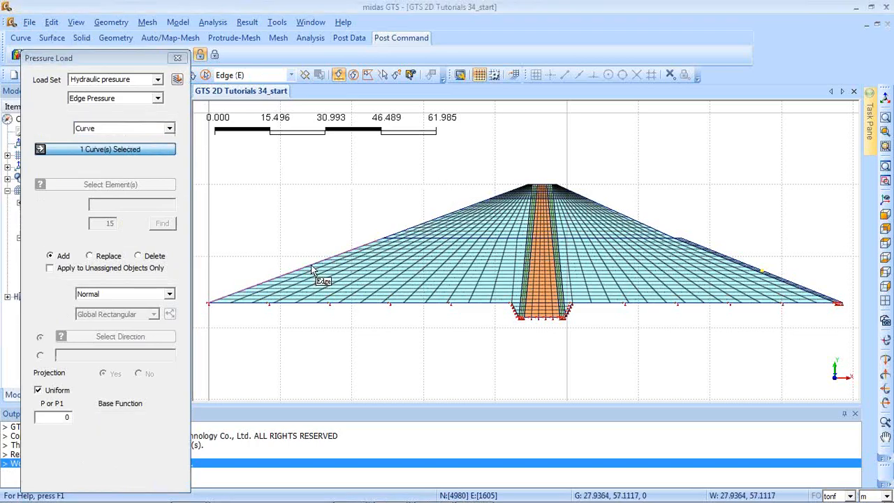
left_click(411, 233)
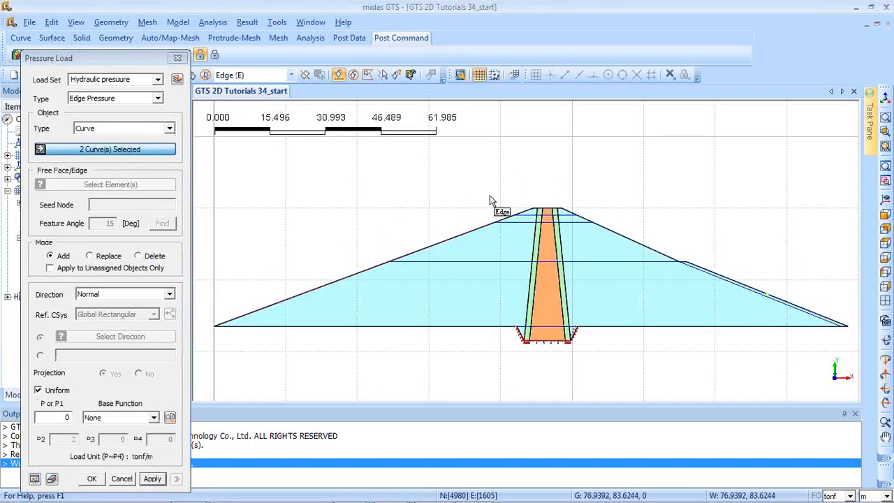
scroll(496, 206, "up", 5)
left_click(529, 222)
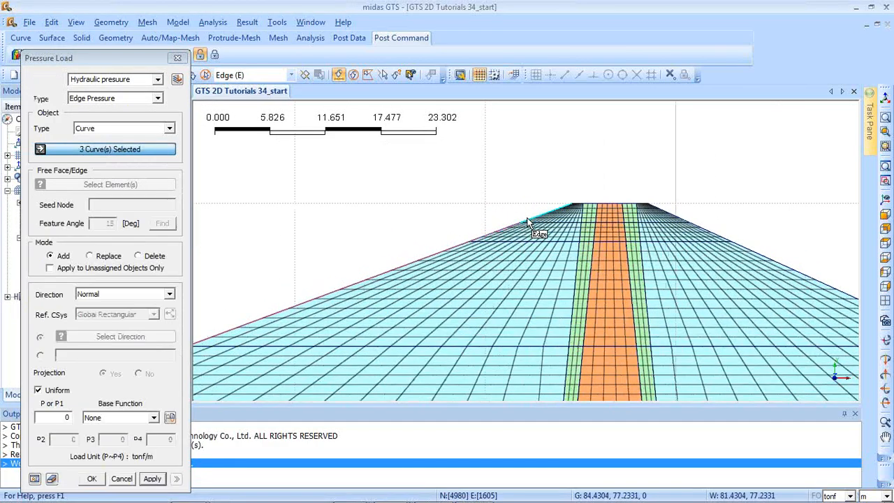
left_click(526, 219)
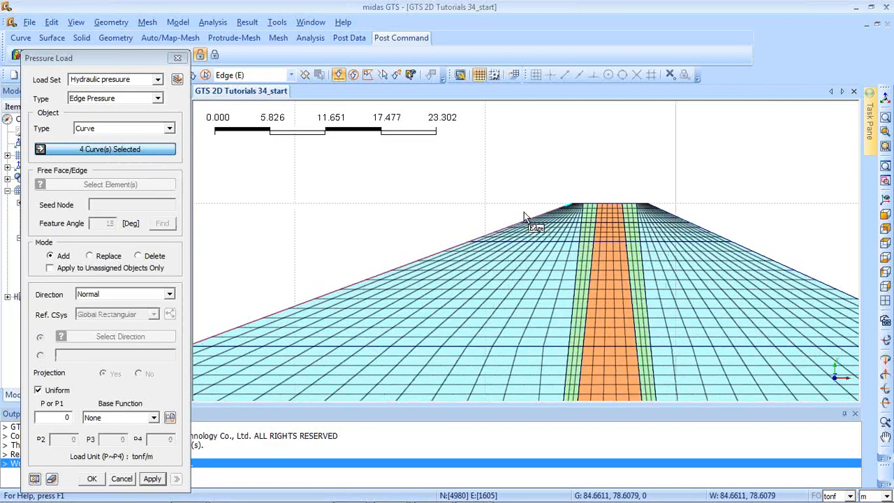
left_click(883, 215)
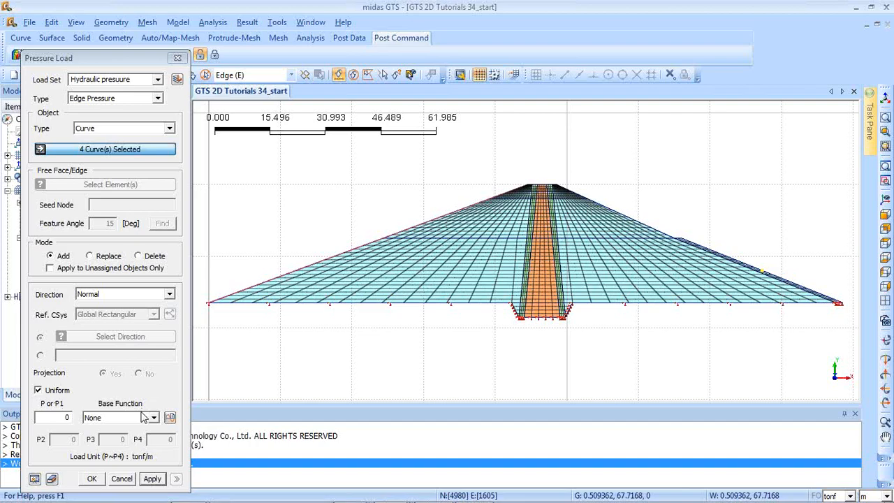
Start a new base function that varies along Y and name it "Value variaation".
left_click(169, 418)
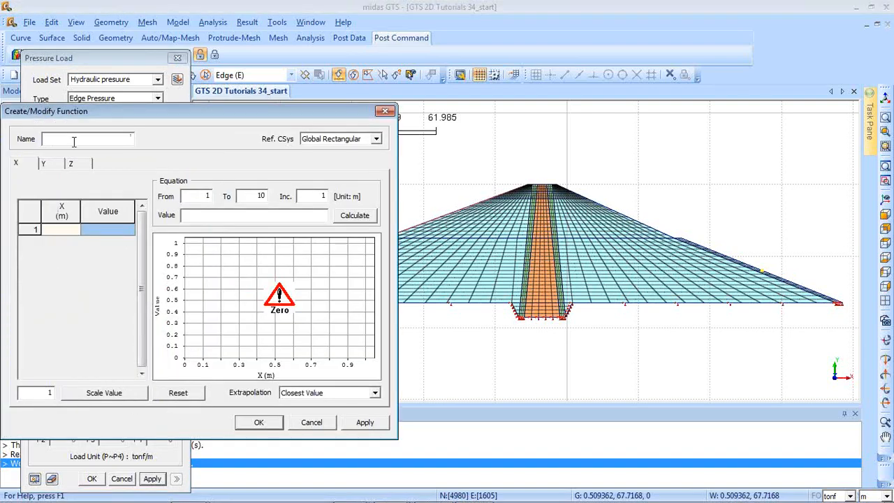
left_click(54, 166)
left_click(130, 138)
type("Value 3")
type("d")
key("BackSpace")
key("BackSpace")
key("BackSpace")
type("variar")
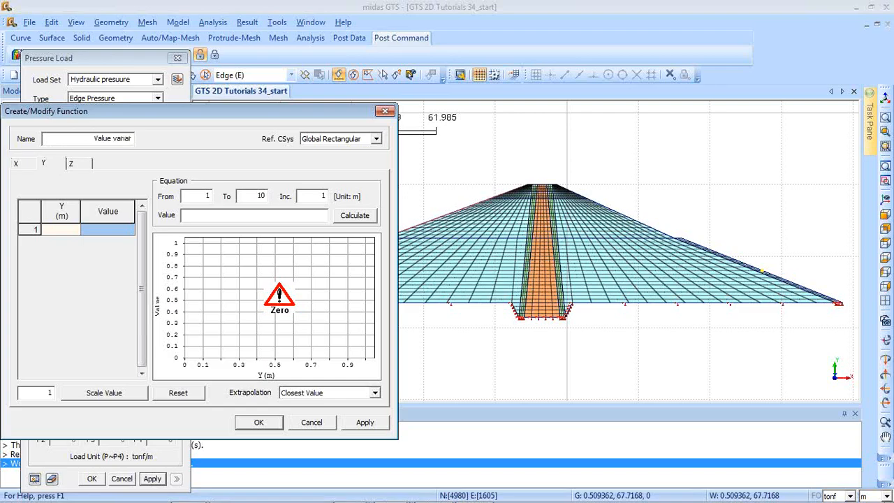
key("BackSpace")
type("ation")
Define the function with value 33 at Y = 47 m and value 0 at Y = 80 m, and save it.
left_click(71, 241)
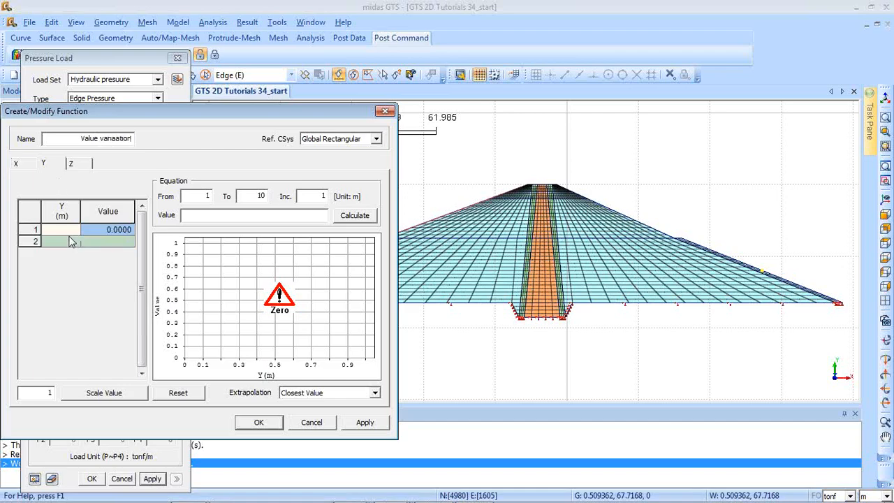
key("Tab")
type("33")
key("Return")
left_click(71, 241)
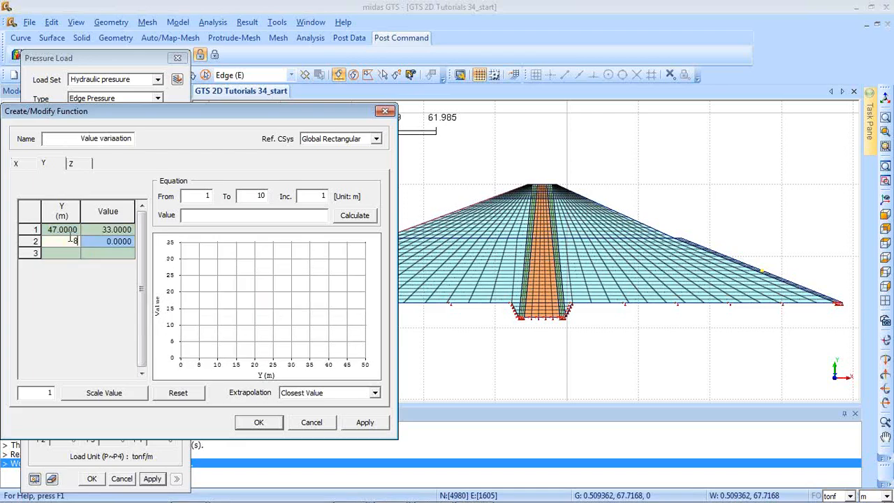
type("80")
key("Tab")
type("0")
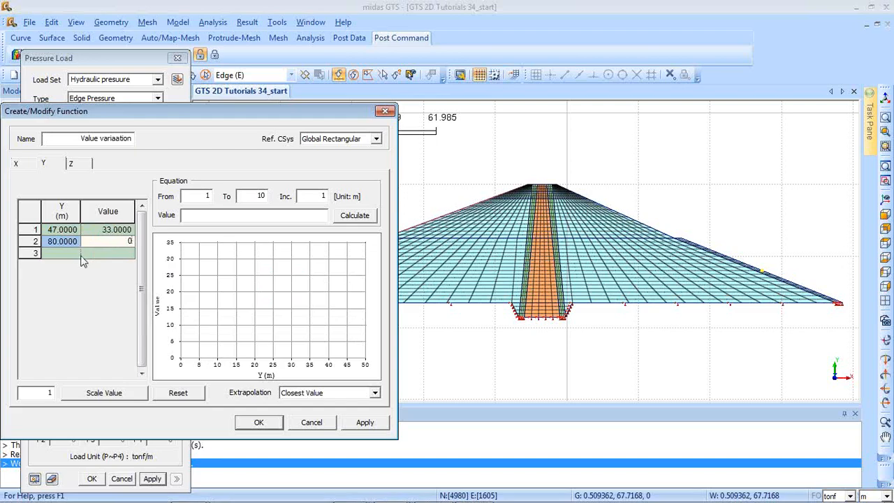
key("Return")
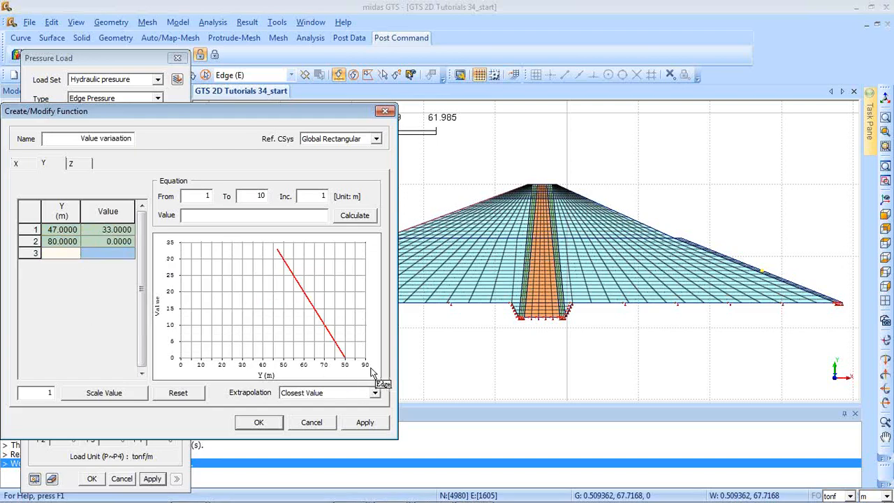
left_click(260, 423)
Assign the value[3D] base function with a pressure of 1, preview the load and create it on the selected curves.
left_click(145, 418)
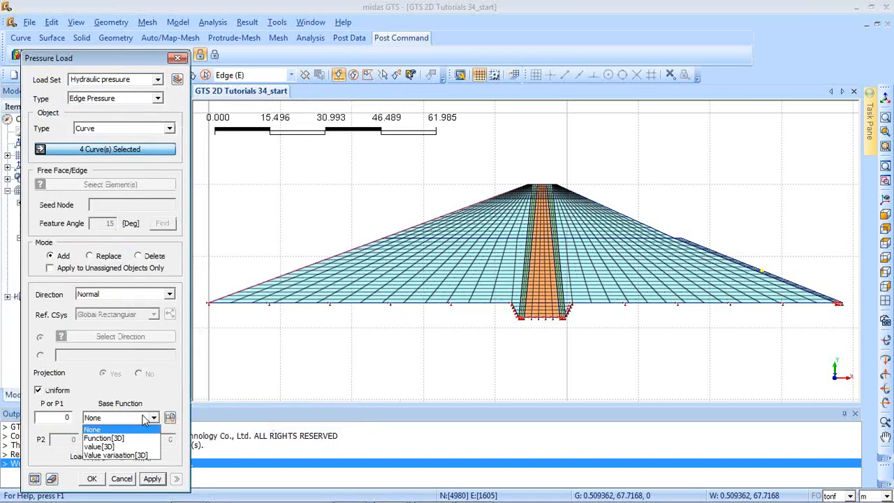
left_click(136, 446)
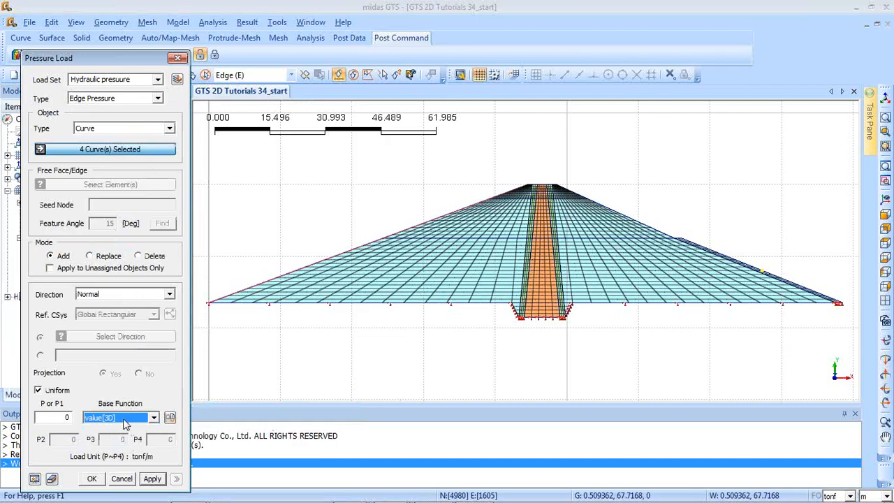
double_click(69, 417)
type("3")
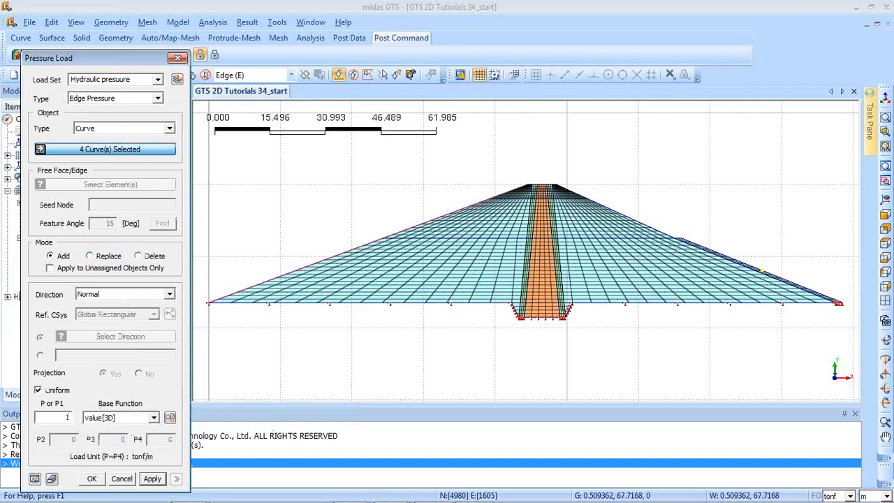
left_click(39, 479)
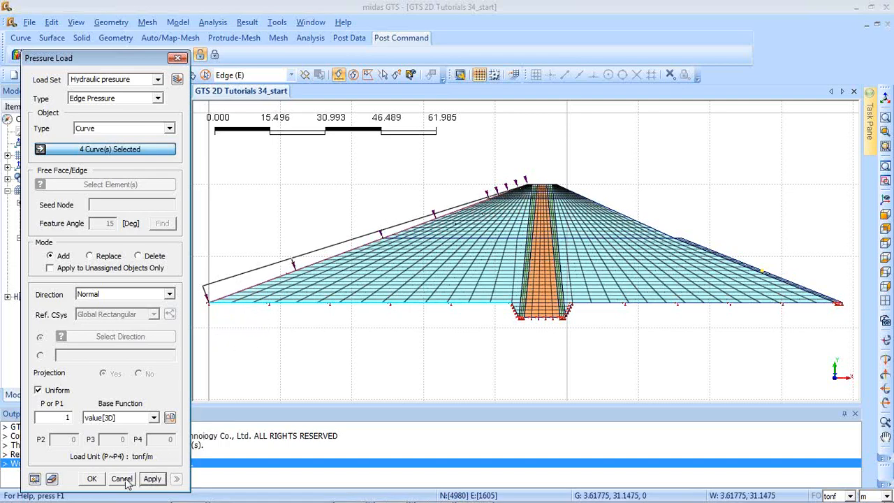
left_click(92, 478)
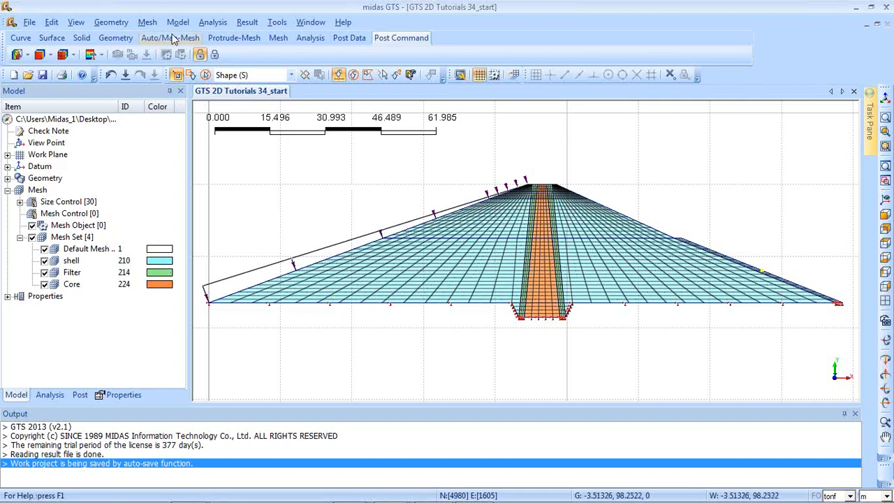
Modify the Steady State analysis case by activating the Flood water level, Seepage face and drain boundary sets.
left_click(213, 22)
left_click(234, 38)
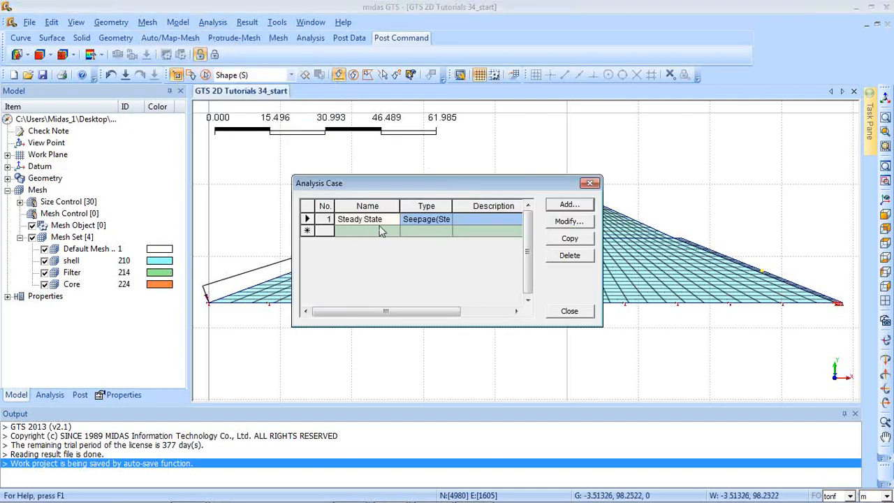
left_click(563, 222)
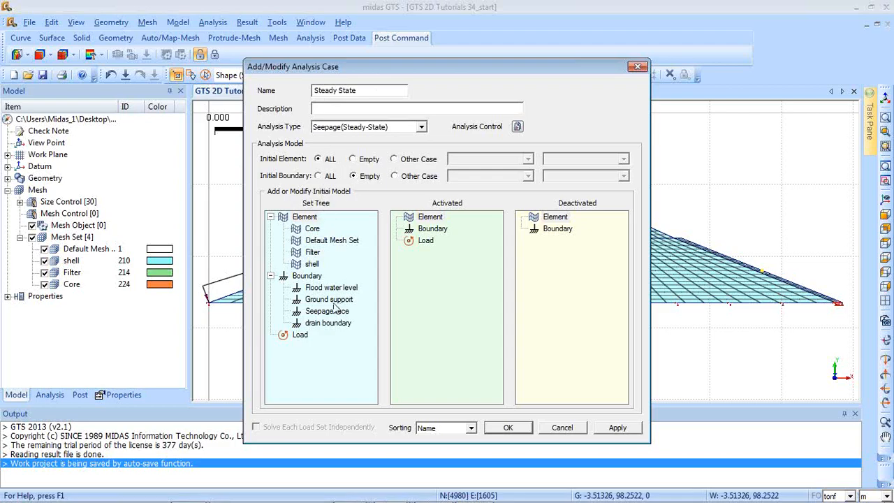
left_click_drag(328, 288, 440, 285)
left_click_drag(327, 312, 409, 257)
left_click_drag(339, 327, 421, 312)
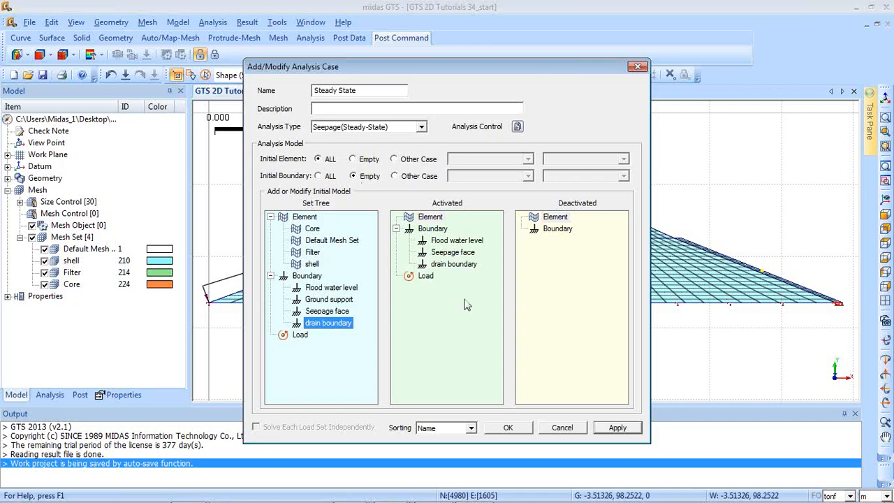
Rename the analysis case as Steady State 2, check its seepage convergence settings without changing them, and save the case.
left_click(361, 90)
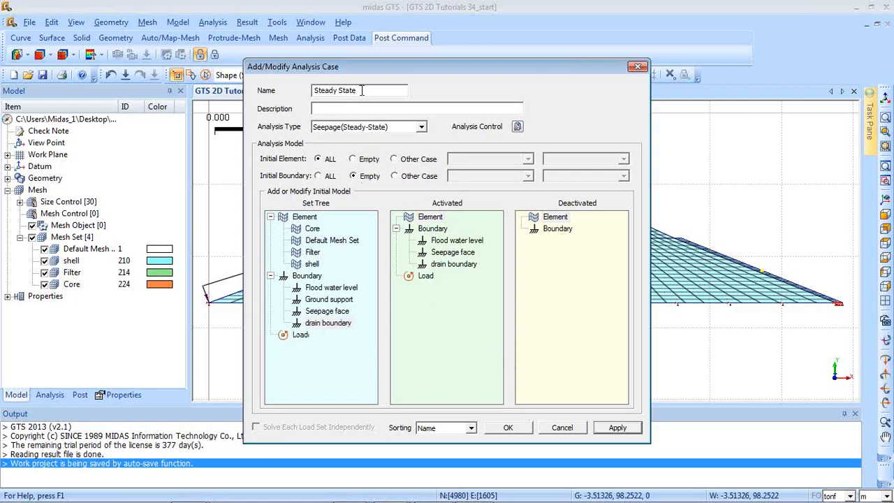
type("2")
left_click(517, 128)
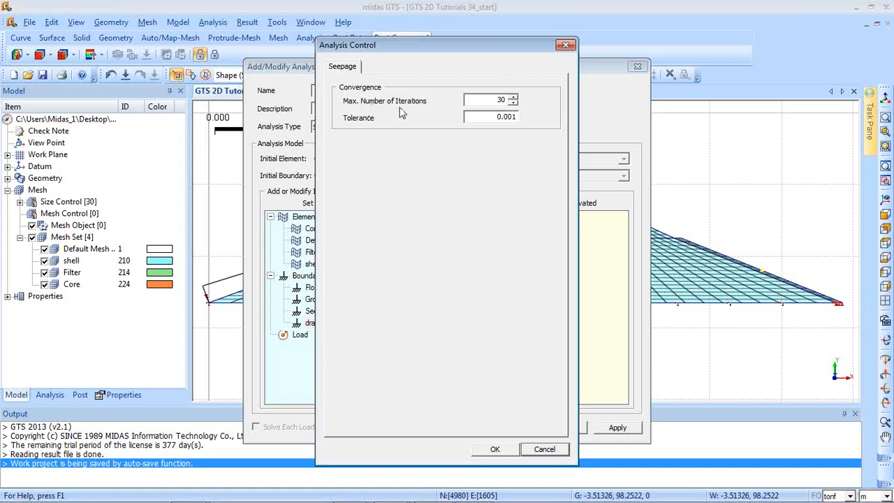
left_click(566, 44)
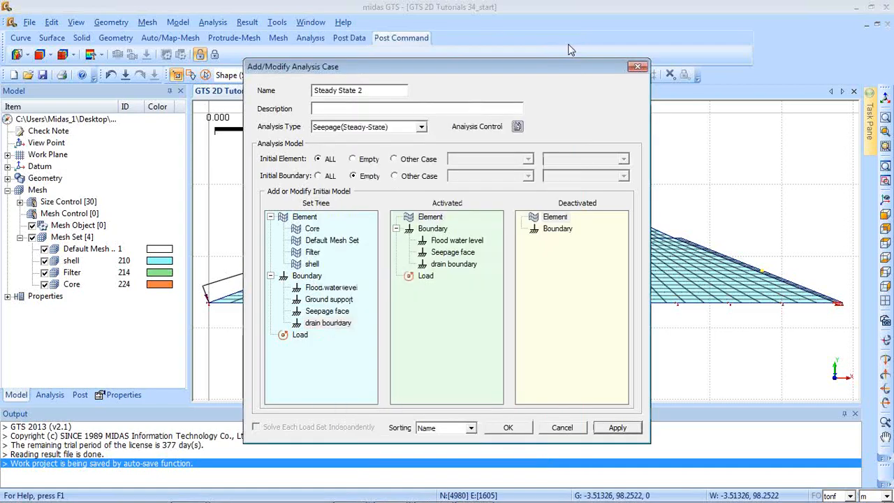
left_click(508, 429)
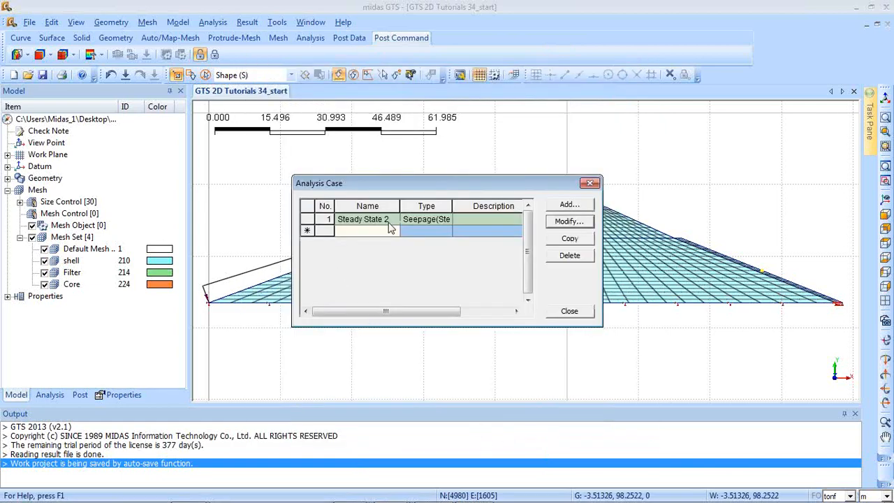
left_click(566, 312)
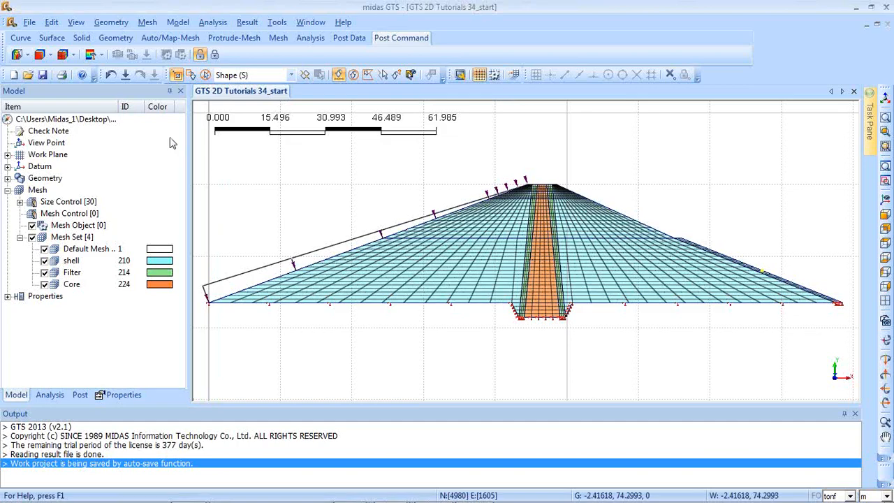
left_click(178, 21)
mouse_move(213, 193)
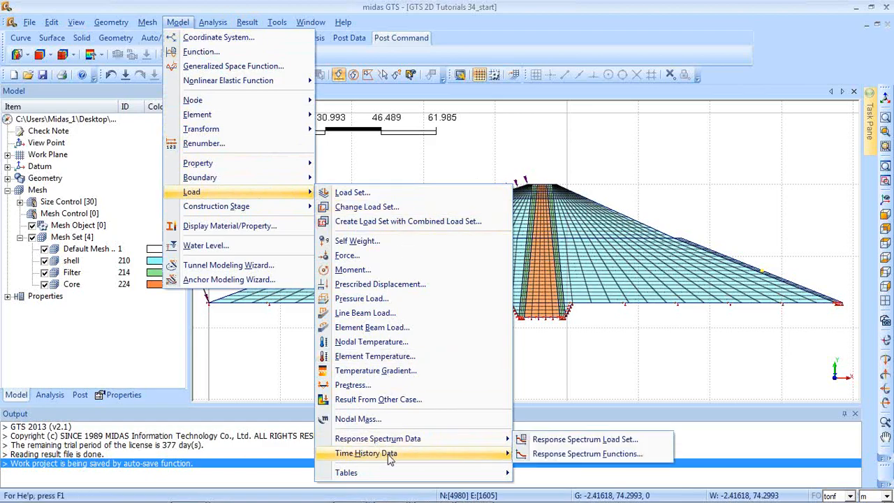
mouse_move(390, 458)
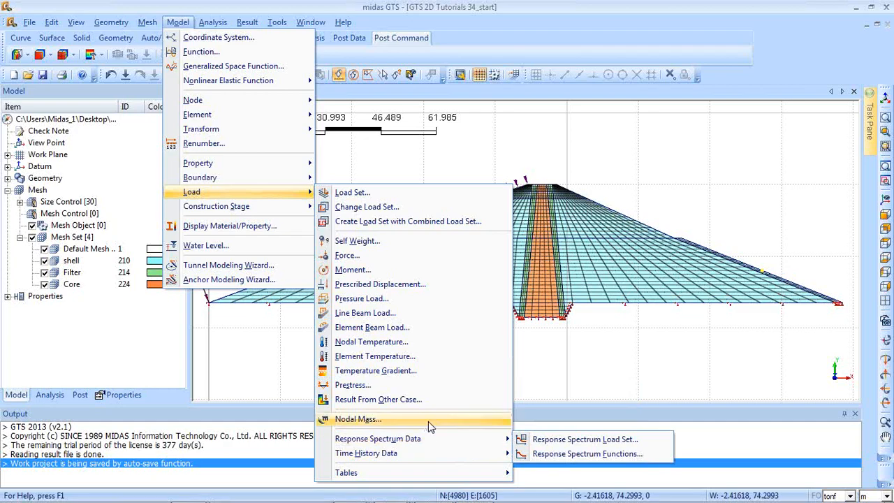
left_click(353, 385)
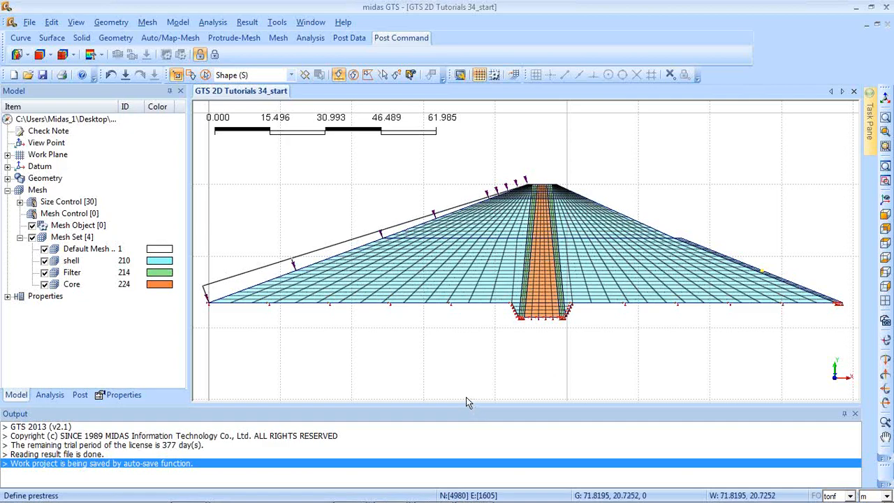
Solve the Steady State 2 seepage analysis case.
left_click(180, 23)
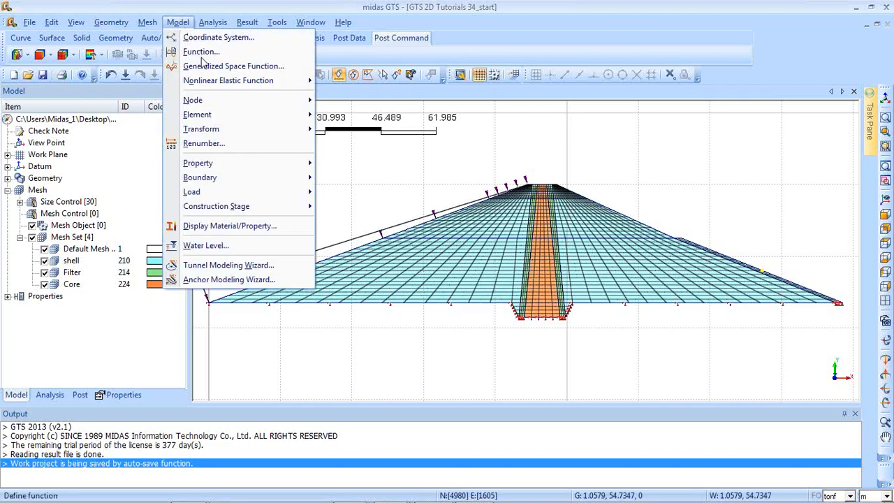
mouse_move(222, 26)
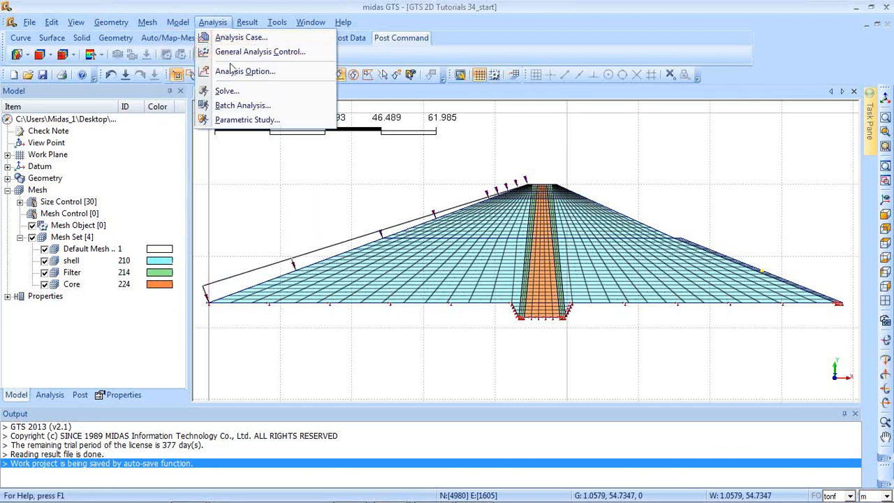
left_click(226, 91)
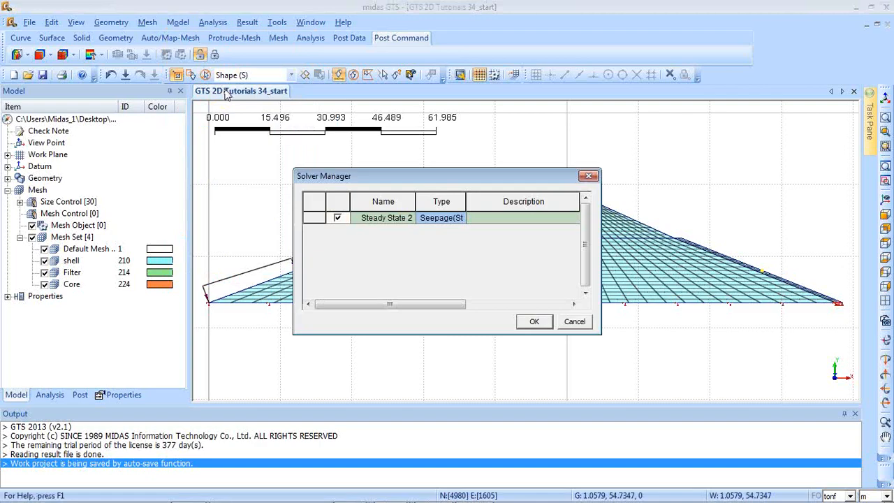
left_click(532, 322)
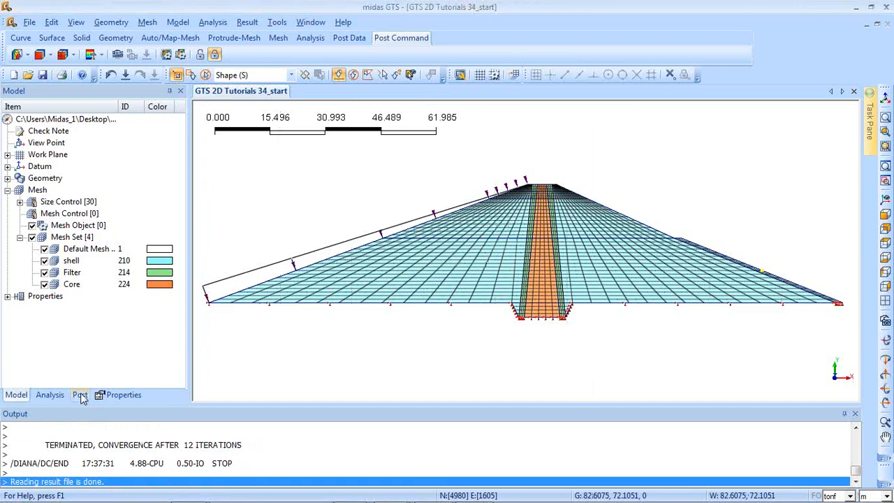
Display the SteadyState2 nodal contours of pore pressure head and pore pressure, and look through its available 2D element results.
left_click(79, 395)
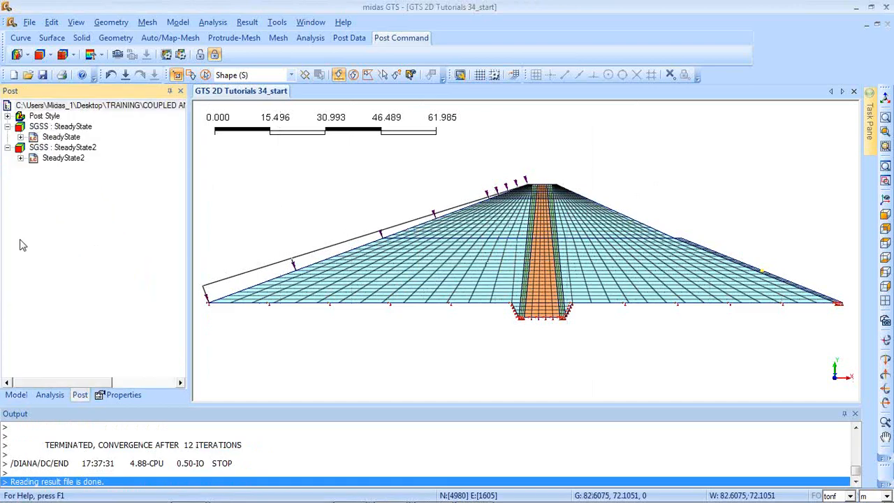
left_click(20, 159)
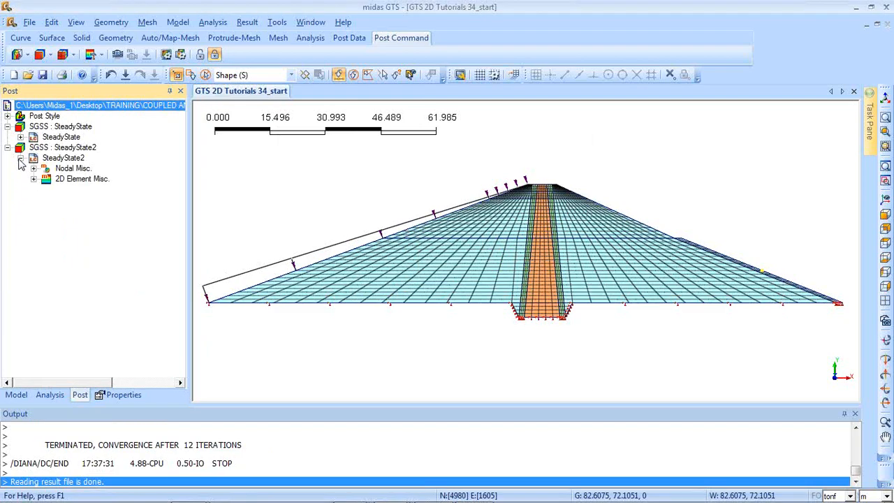
left_click(33, 169)
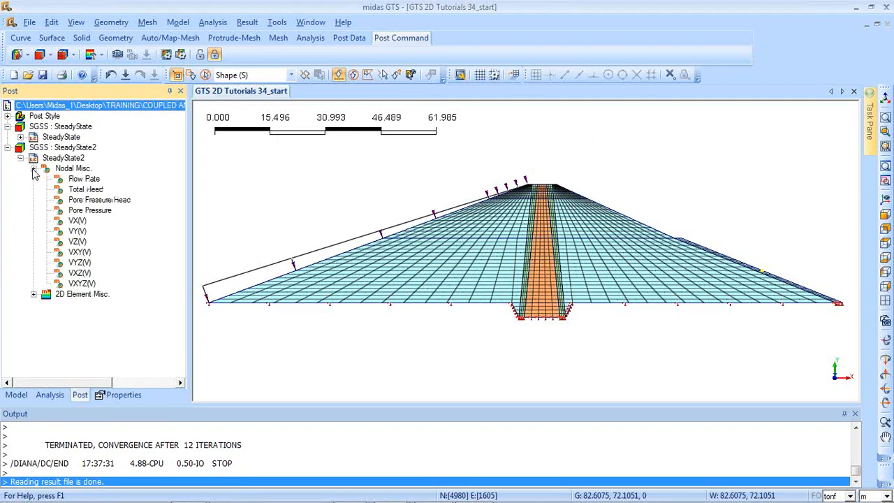
left_click(86, 200)
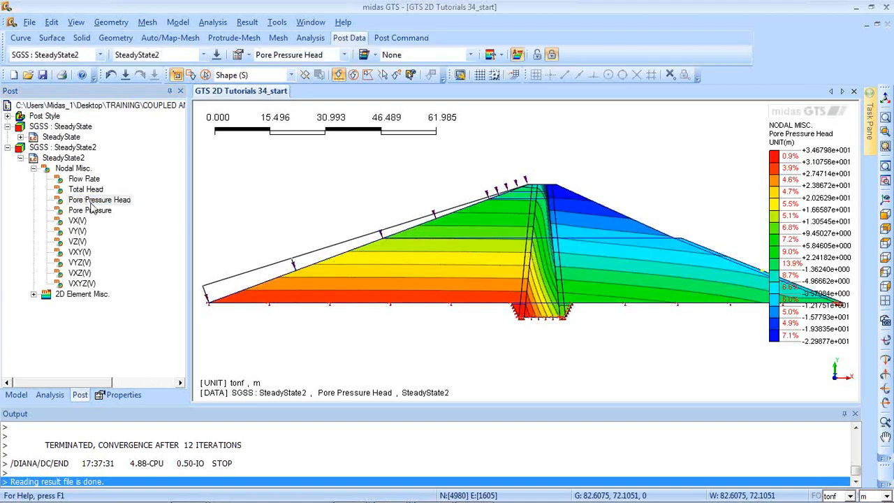
left_click(93, 211)
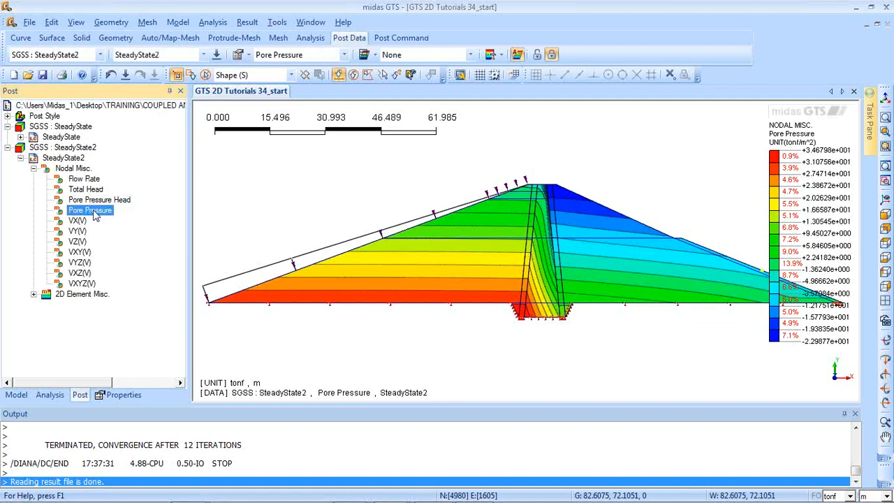
left_click(35, 295)
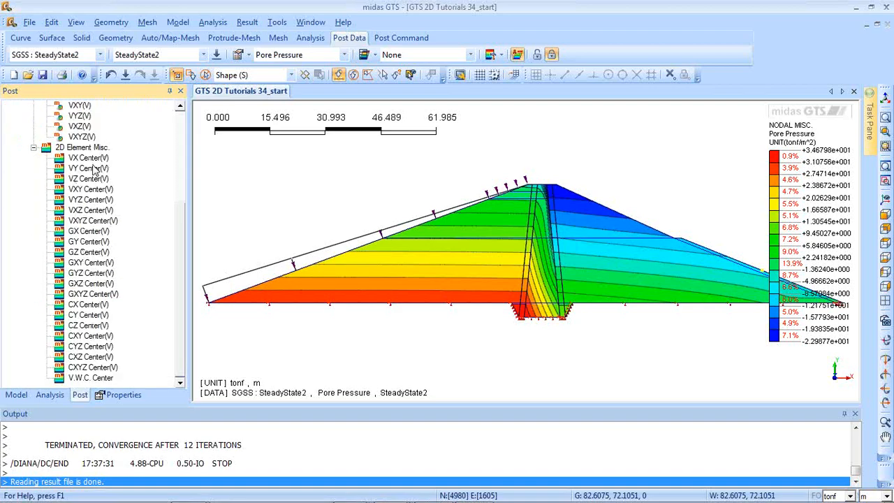
left_click_drag(178, 212, 175, 143)
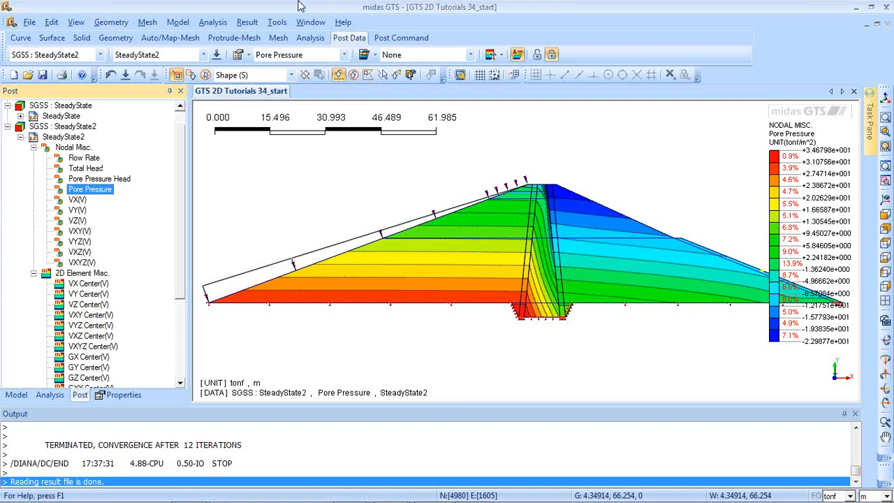
Create a Result From Other Case load in a new set named Pore pressure, using the pore pressure data of Steady State 2.
left_click(178, 23)
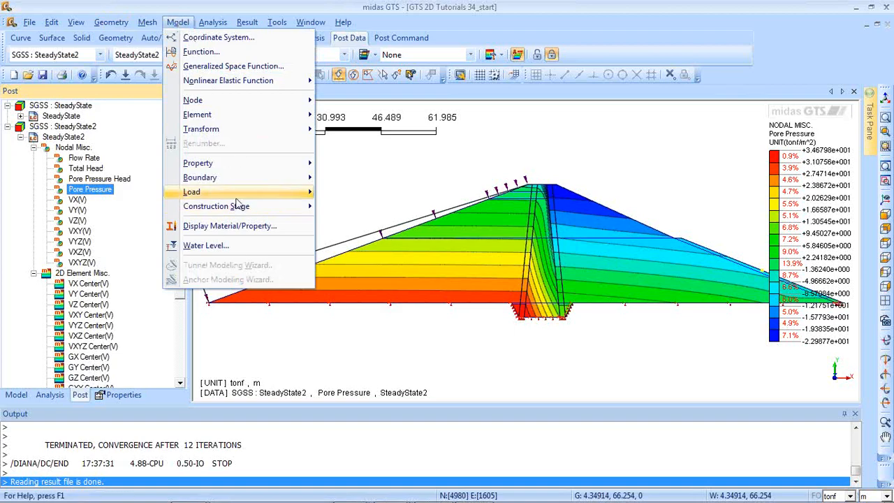
mouse_move(235, 195)
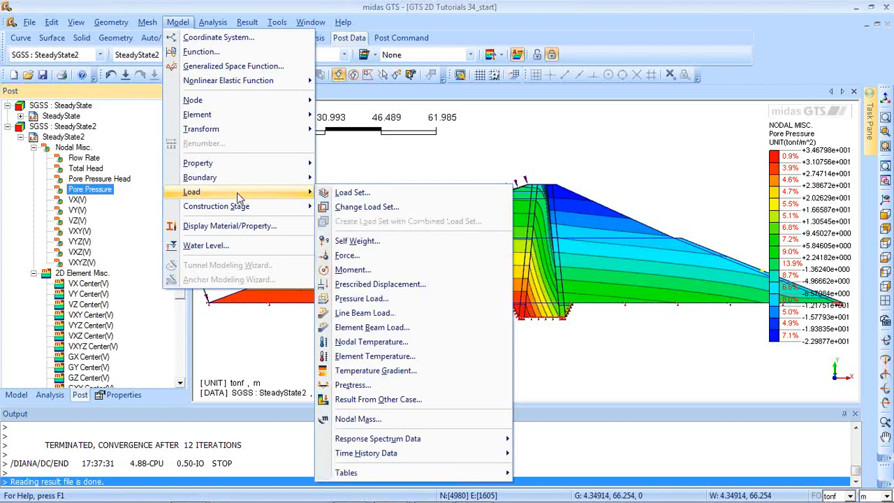
left_click(358, 401)
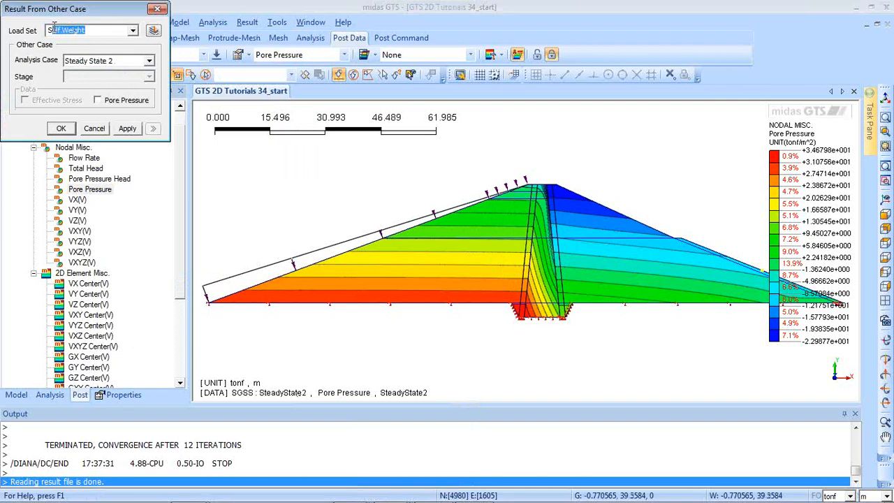
type("Pore pressure.")
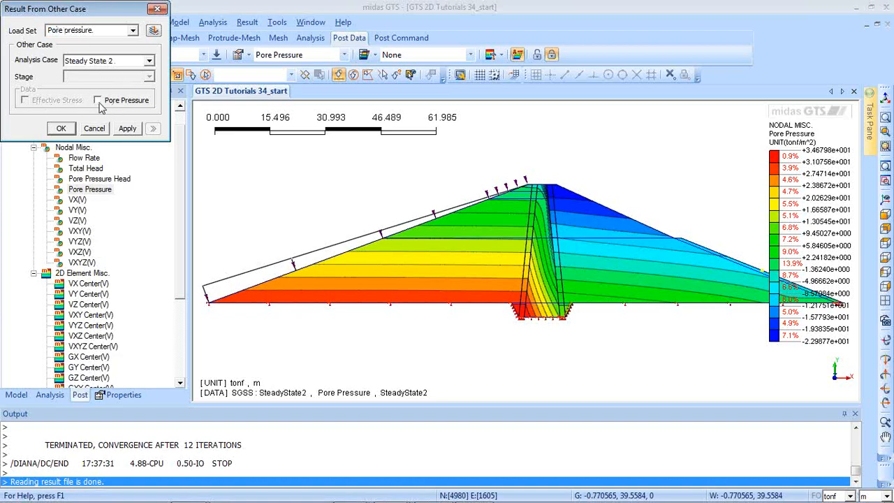
left_click(98, 100)
left_click(61, 130)
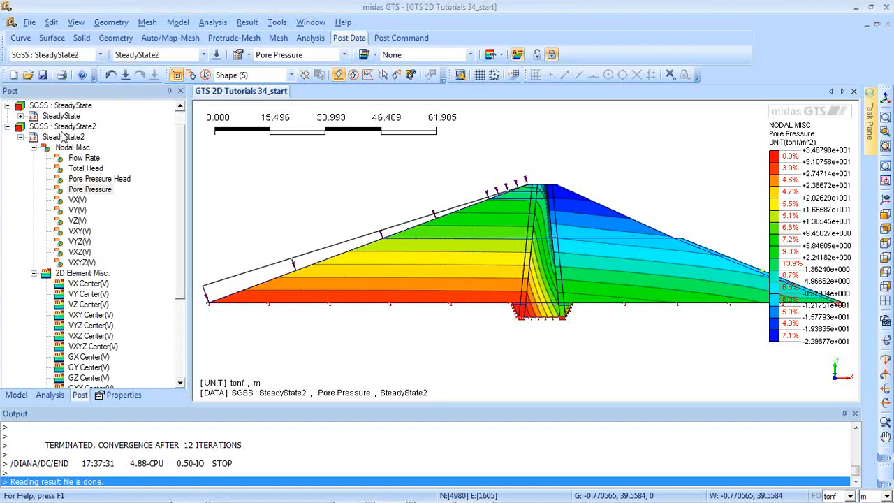
left_click(49, 394)
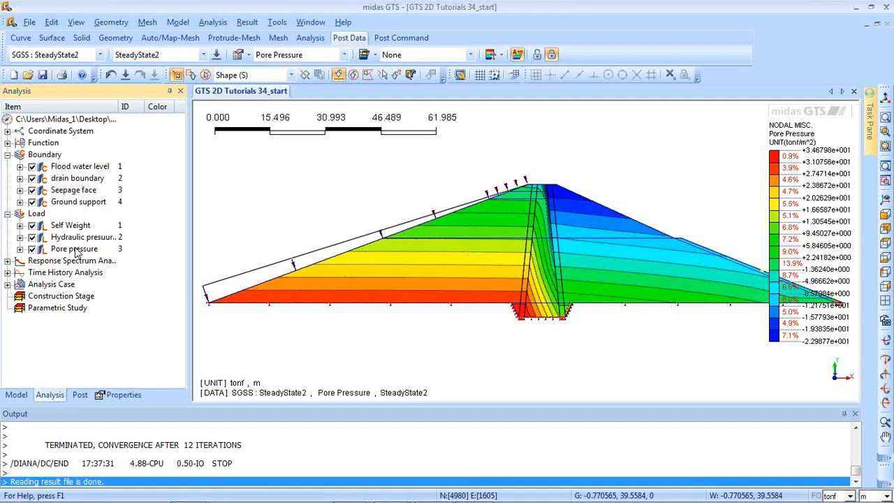
Add a new analysis case named SRM with the analysis type Slope Stability(SRM).
left_click(213, 23)
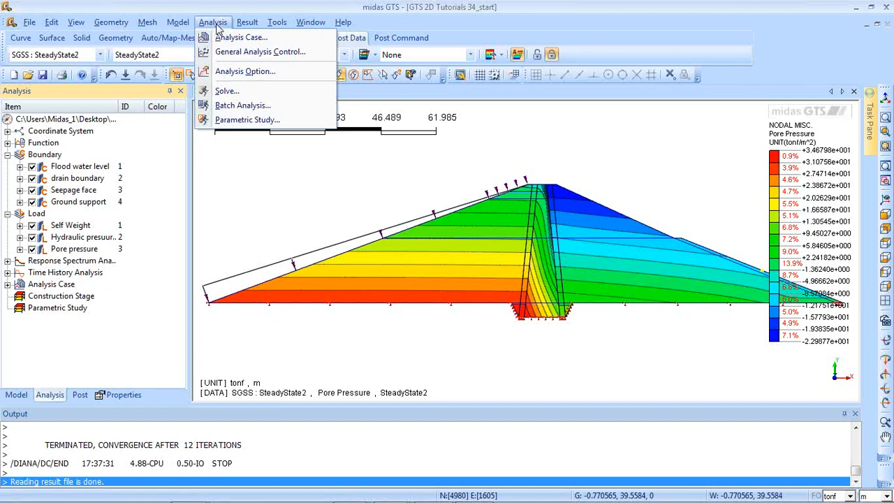
left_click(235, 37)
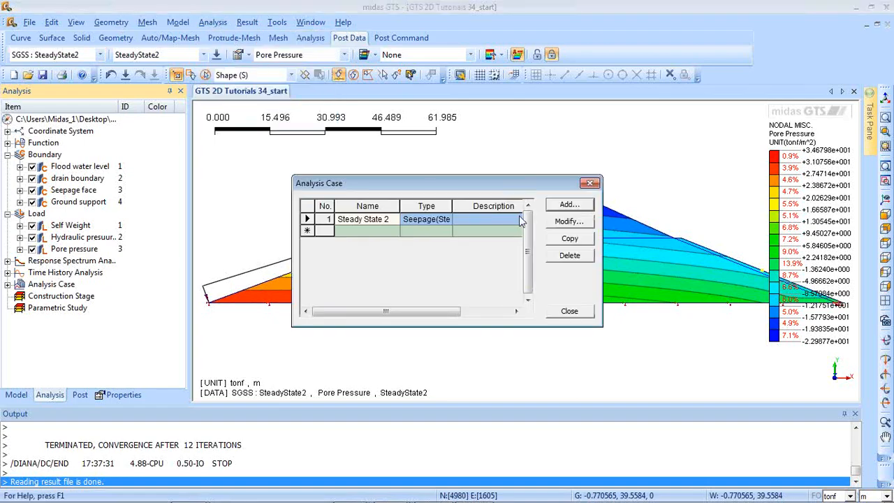
left_click(569, 205)
left_click(332, 91)
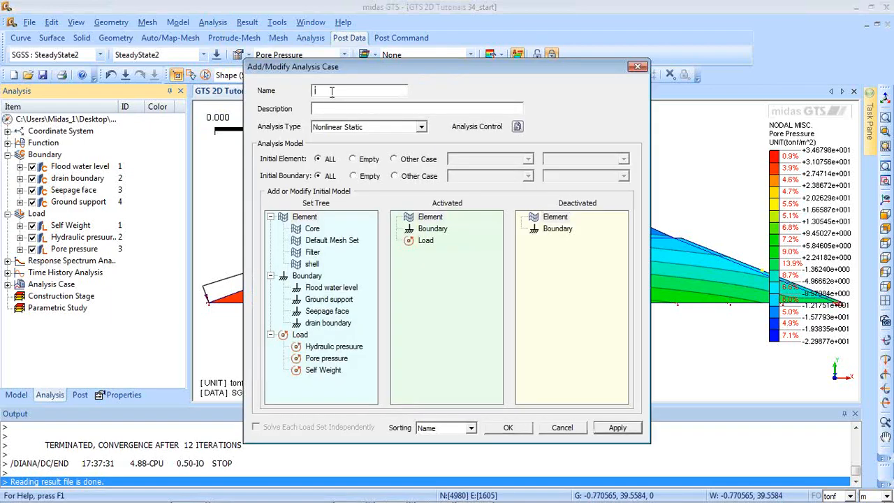
type("SRM")
left_click(391, 130)
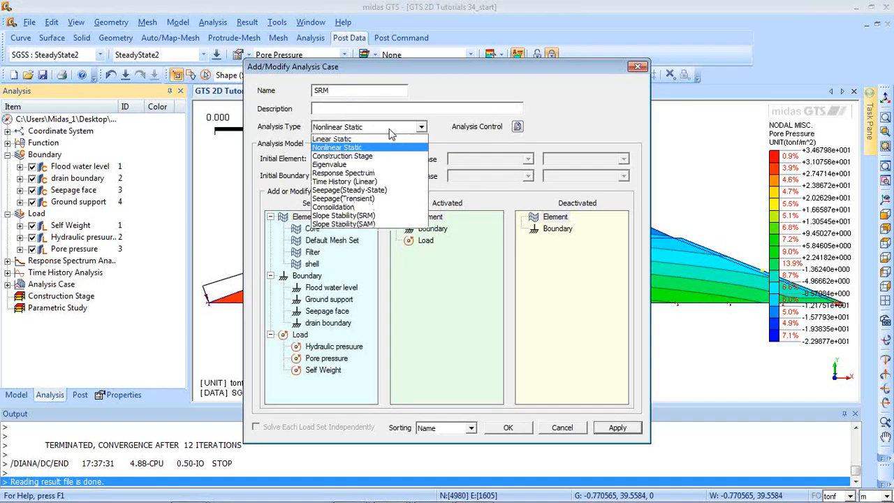
left_click(356, 215)
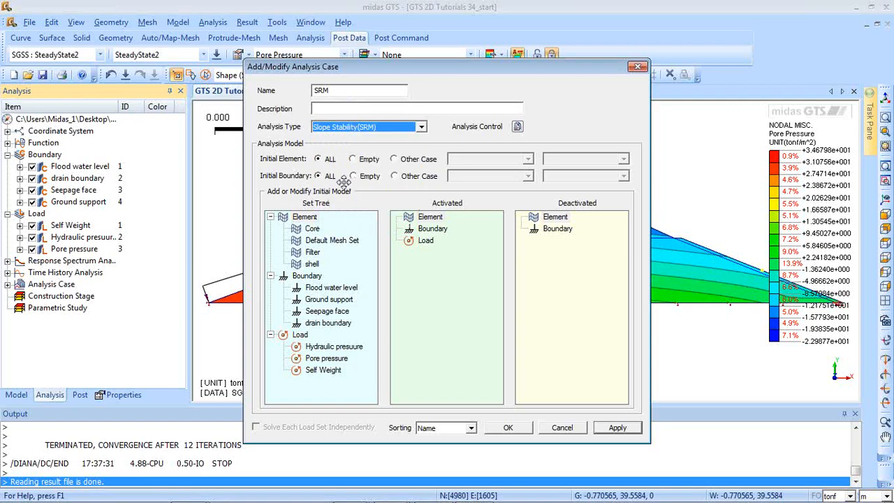
Start SRM from an empty initial boundary, activate Ground support and the hydraulic pressure, Pore pressure and Self Weight loads, and save the case.
left_click(354, 176)
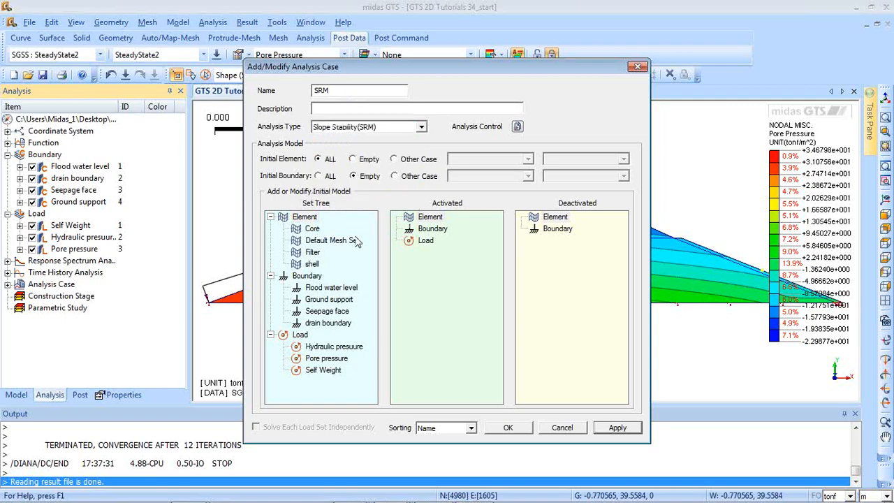
left_click_drag(337, 300, 445, 293)
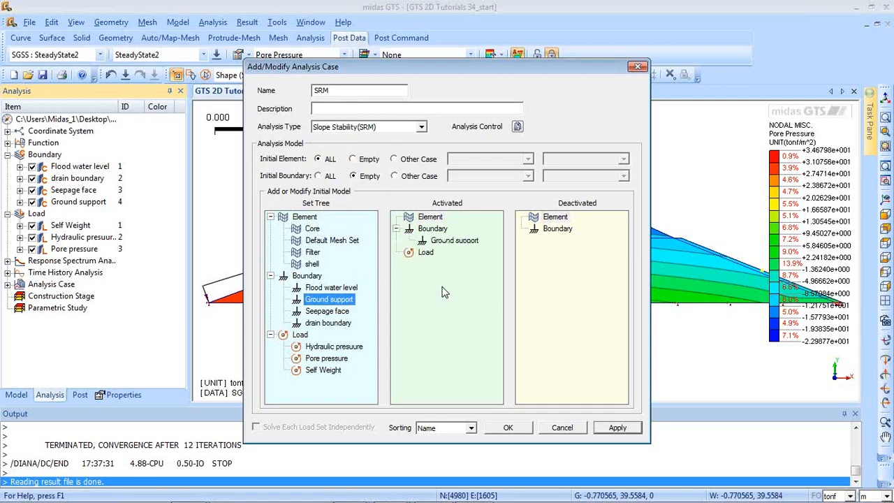
left_click_drag(320, 347, 428, 331)
left_click(324, 370, "shift")
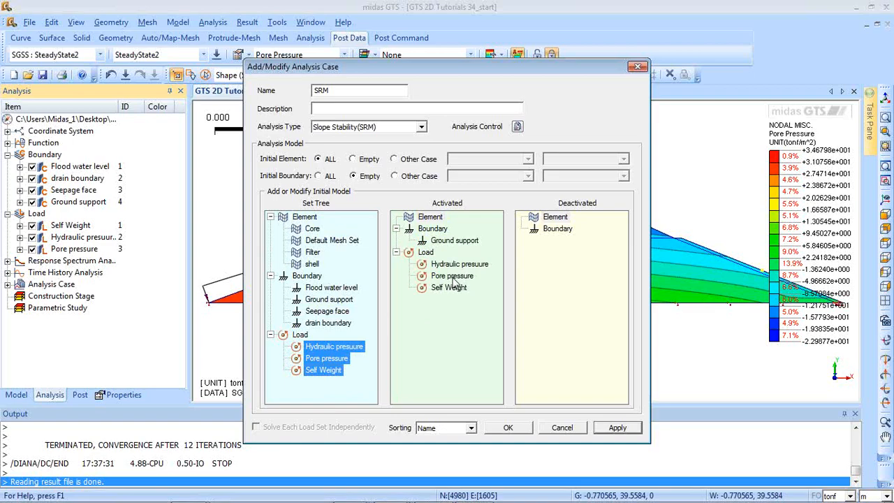
left_click(510, 428)
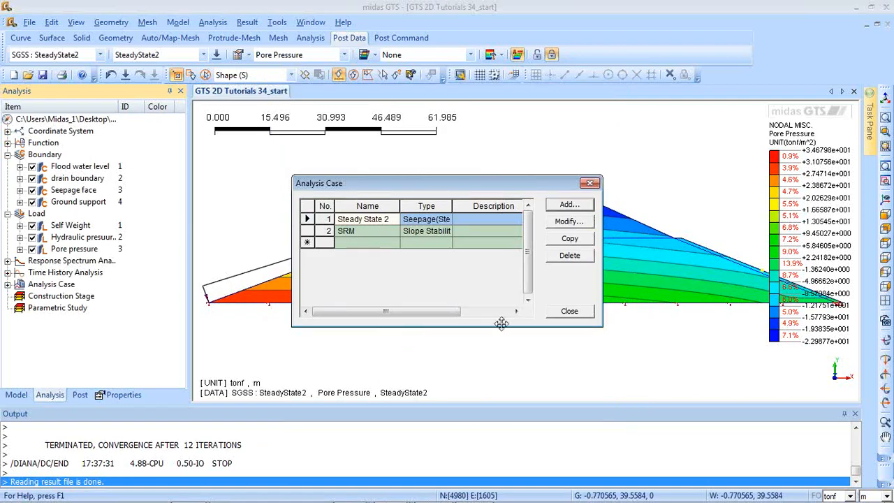
left_click(569, 311)
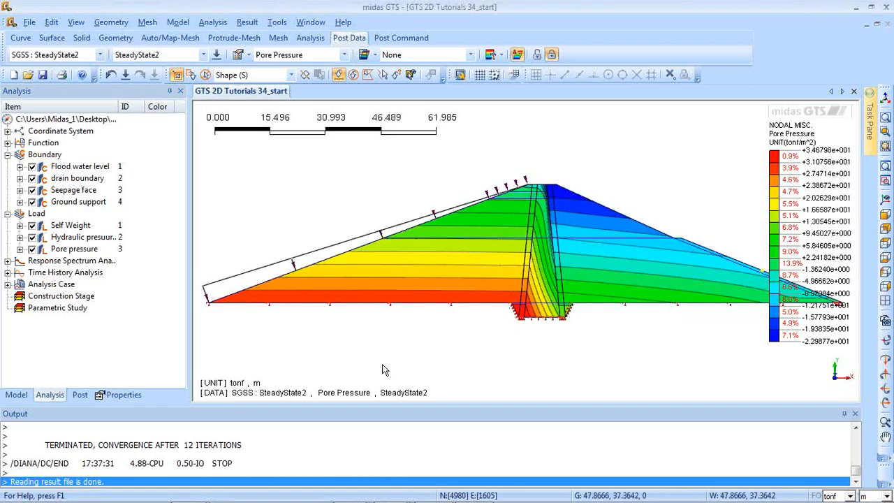
Switch to the GTS 2D Tutorials 34_complete model and display its steady-state seepage contours of pore pressure head and pore pressure.
mouse_move(389, 489)
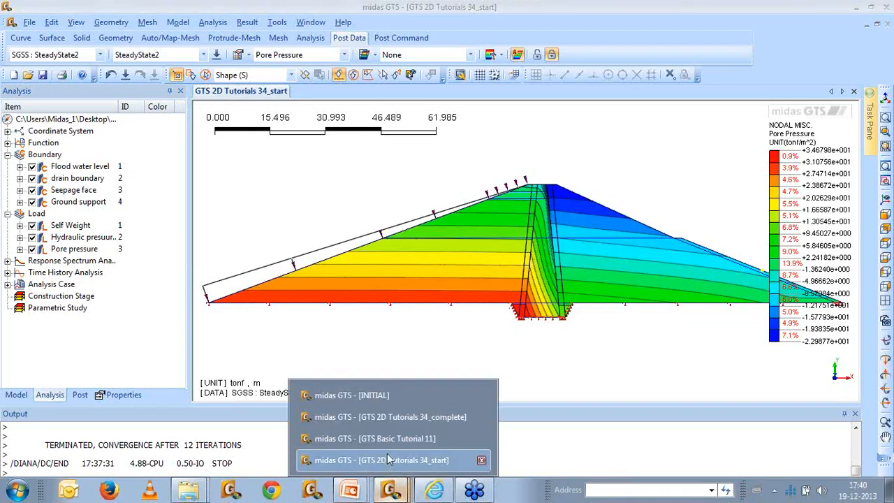
left_click(407, 418)
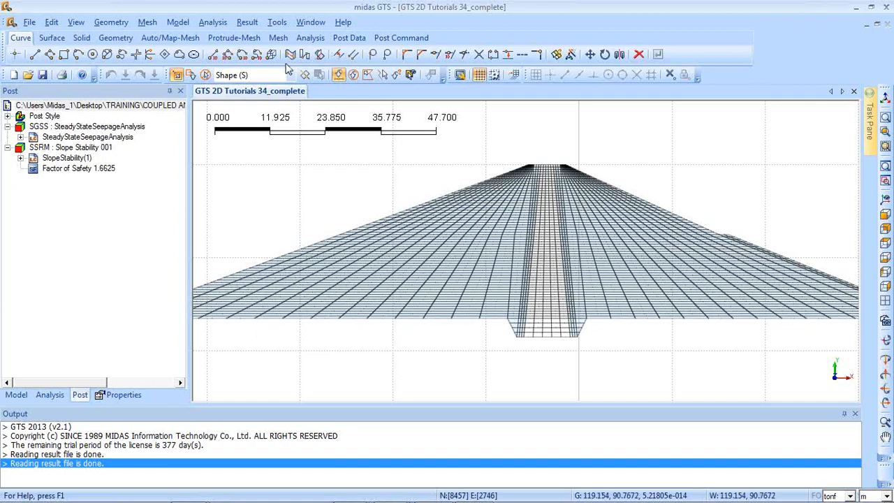
left_click(21, 159)
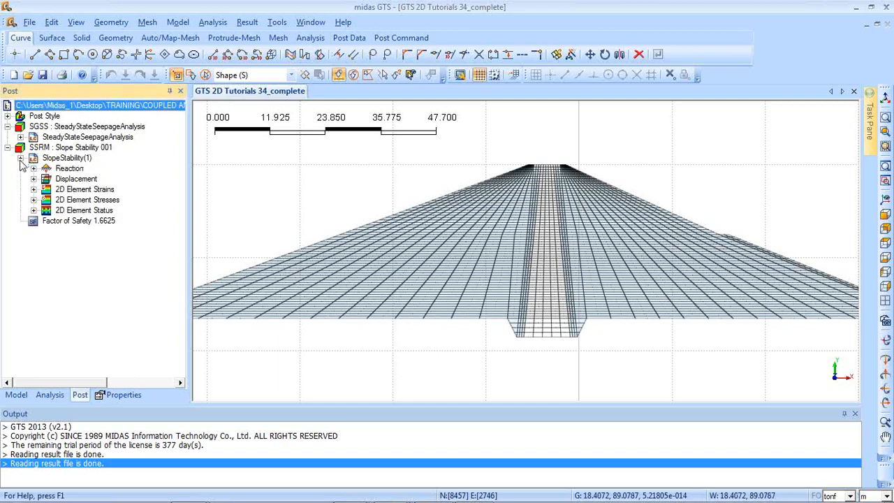
left_click(20, 137)
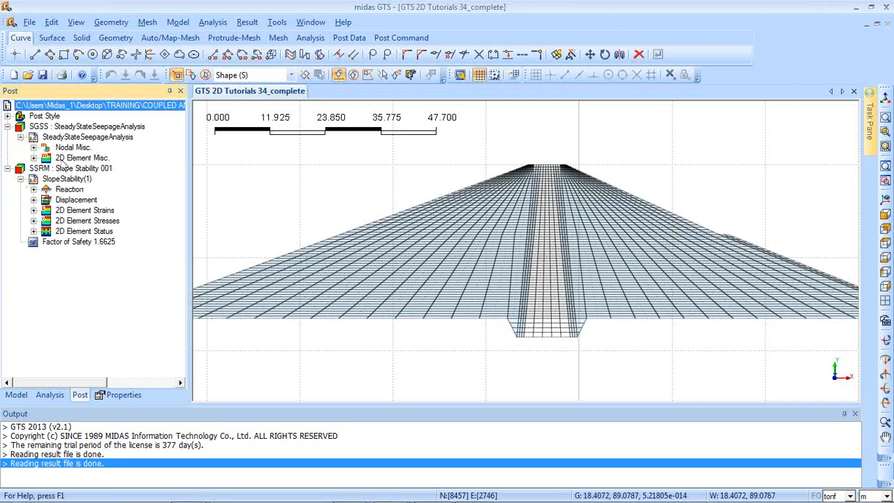
left_click(33, 148)
left_click(82, 181)
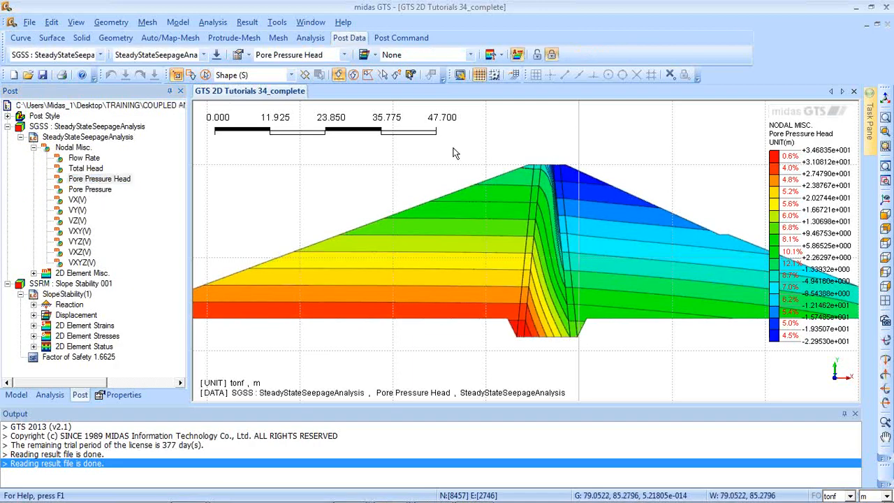
left_click(95, 192)
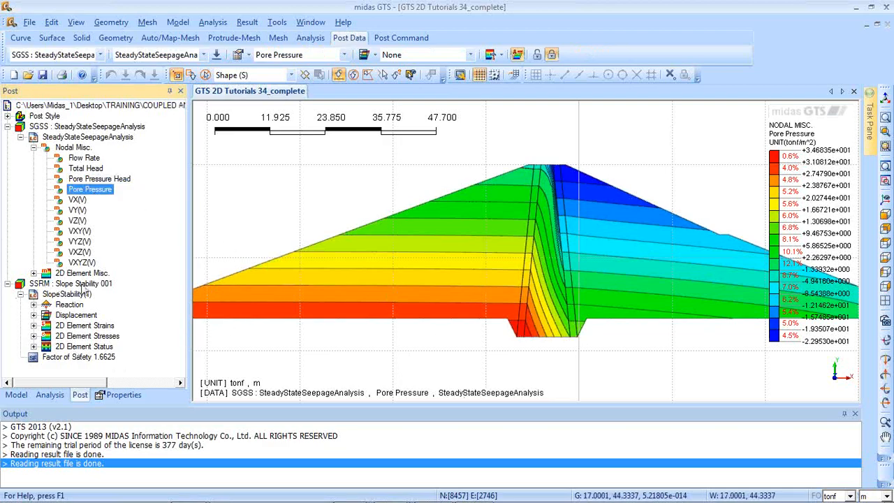
Display the slope stability contours of DX and DY displacement and of HO-Soil Mean Total stress.
left_click(33, 315)
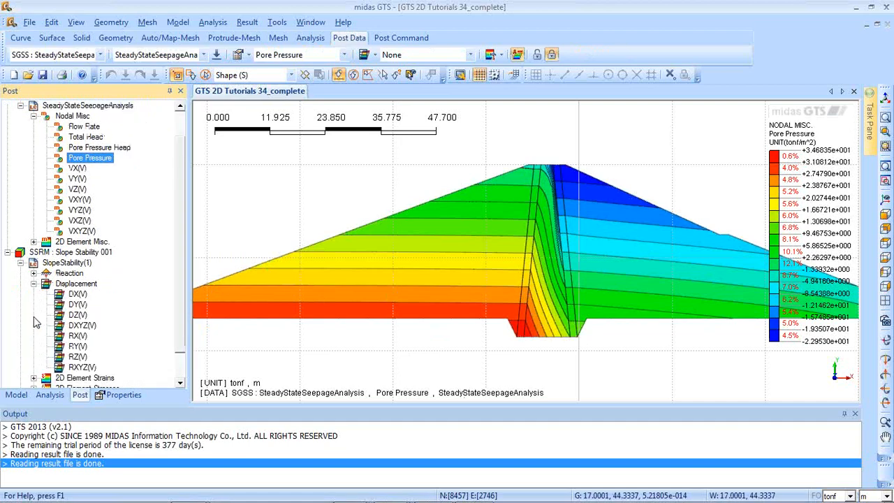
left_click(73, 296)
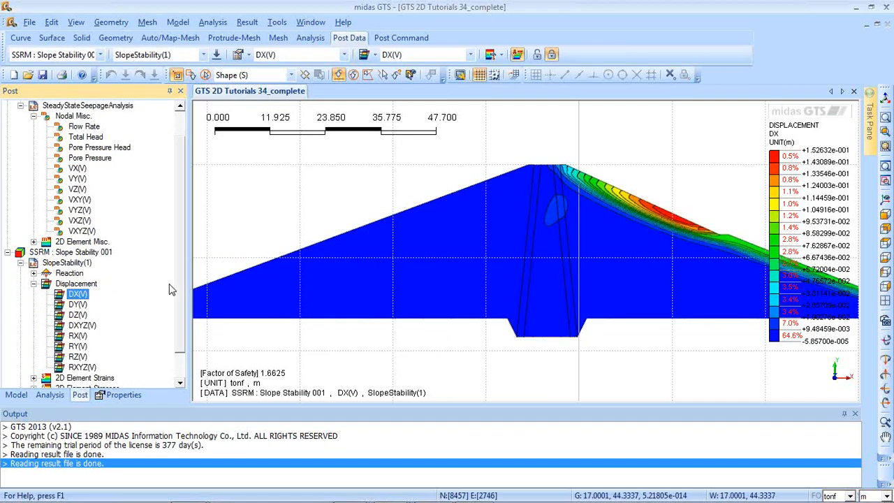
scroll(183, 291, "down", 1)
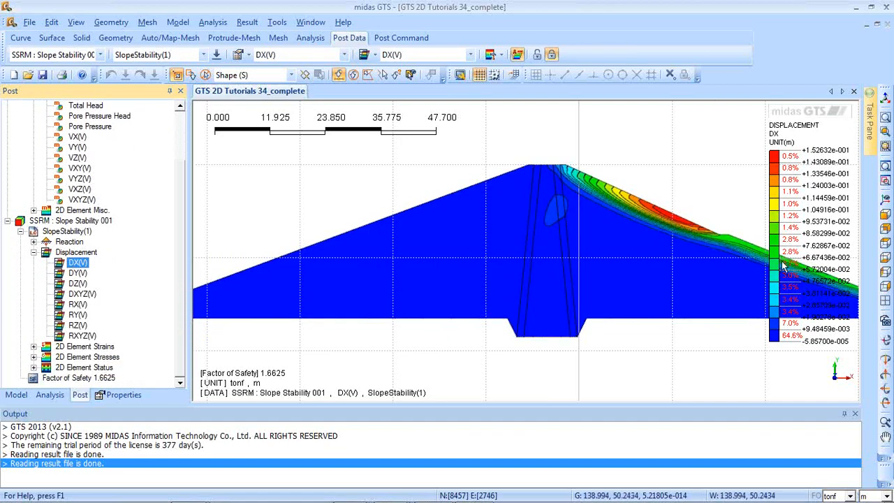
left_click(78, 273)
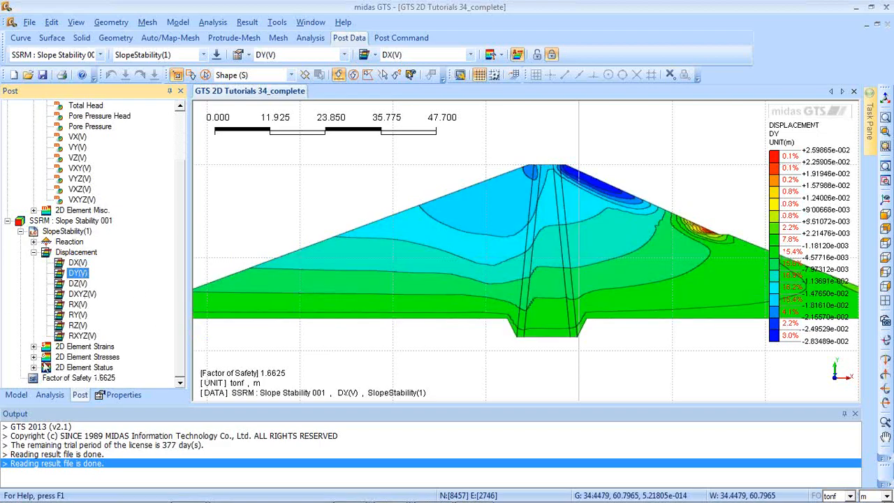
left_click(34, 357)
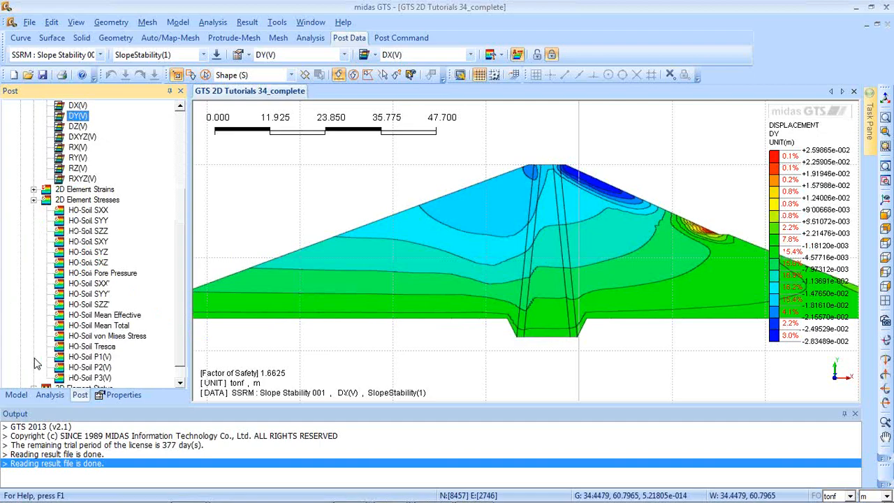
left_click(114, 327)
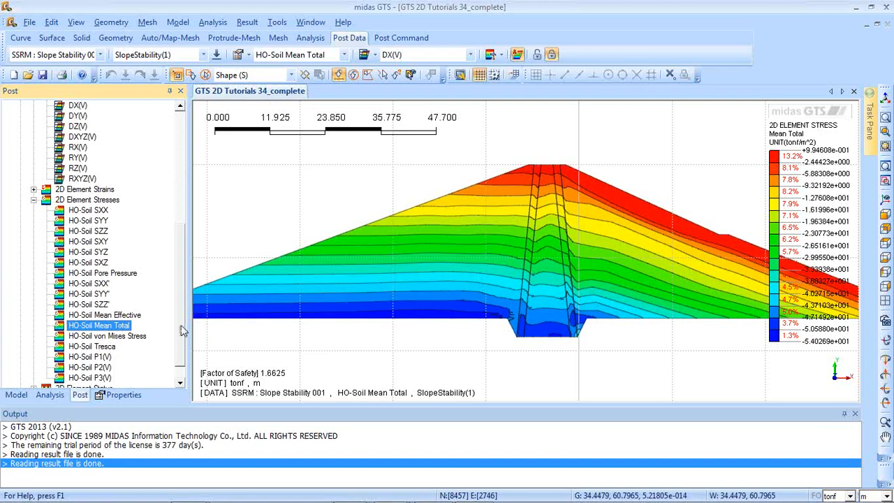
Select the Factor of Safety result of the slope stability analysis and check its value.
scroll(183, 332, "down", 1)
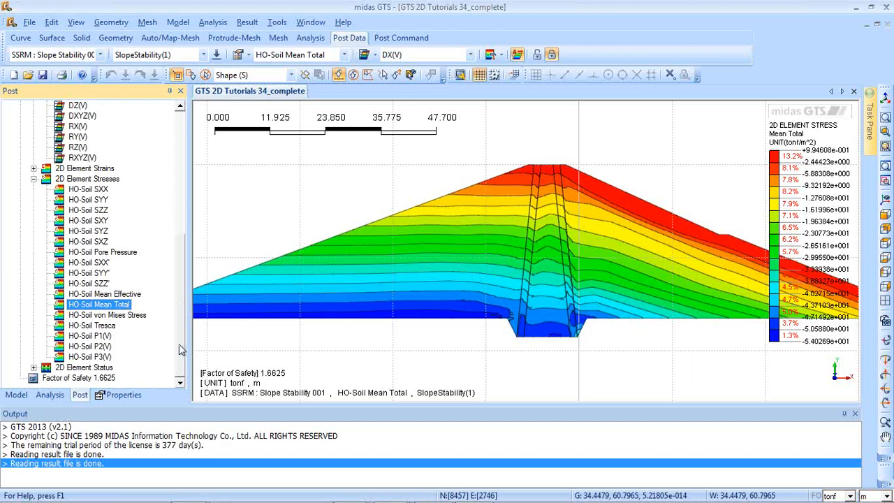
left_click(103, 379)
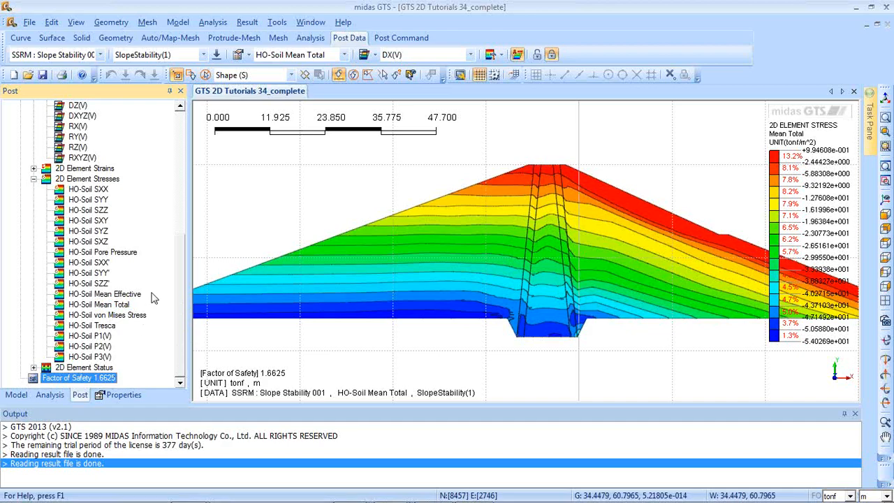
left_click_drag(177, 239, 183, 195)
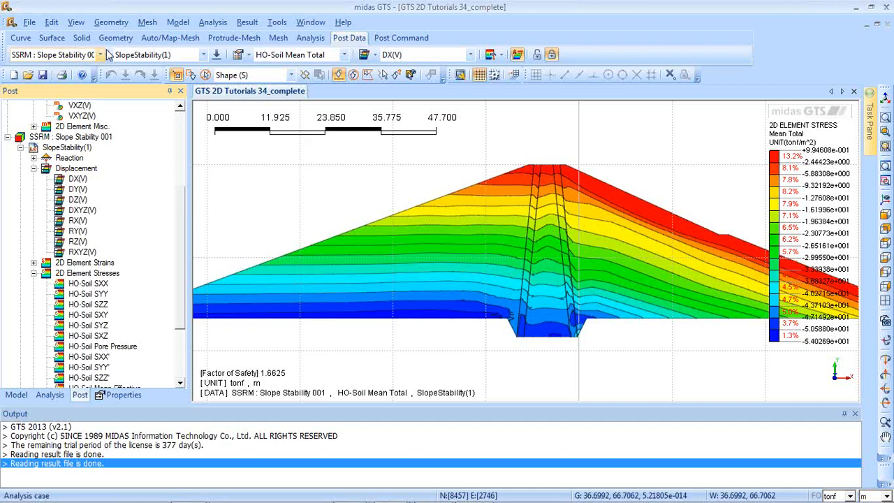
Open the construction stage definition to review its element, boundary and load sets, and close it without defining a stage.
left_click(168, 22)
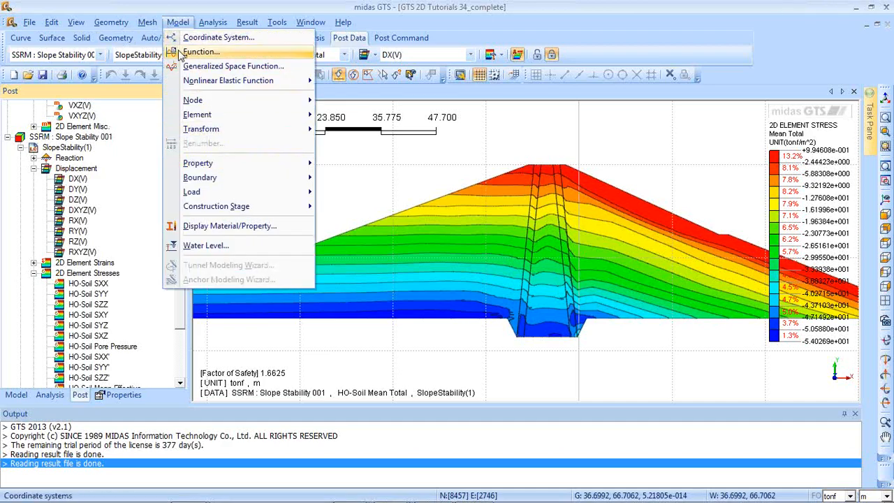
mouse_move(230, 207)
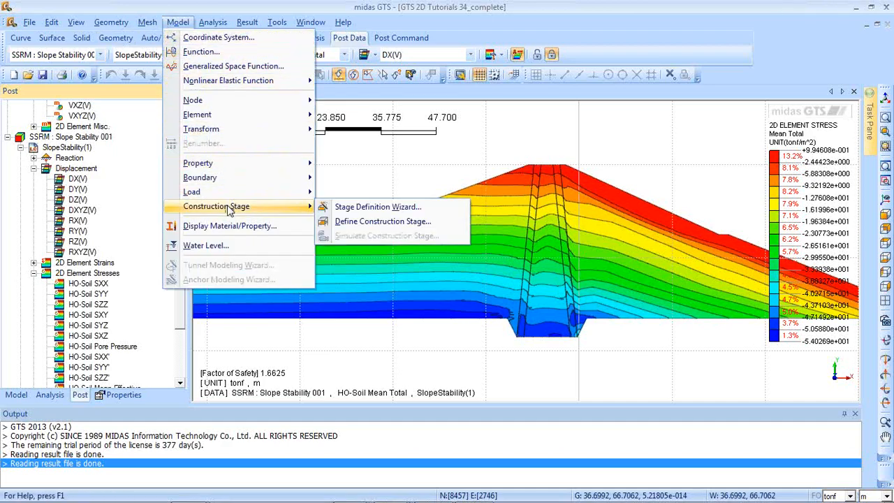
left_click(354, 224)
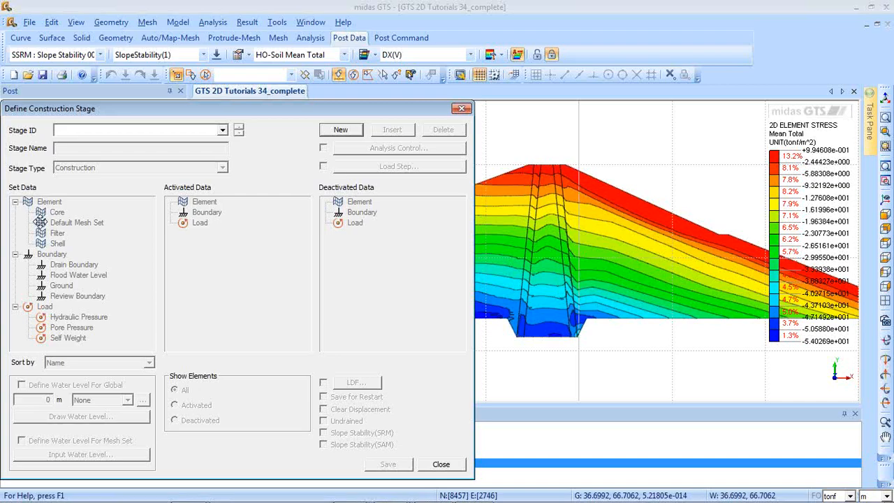
left_click(462, 109)
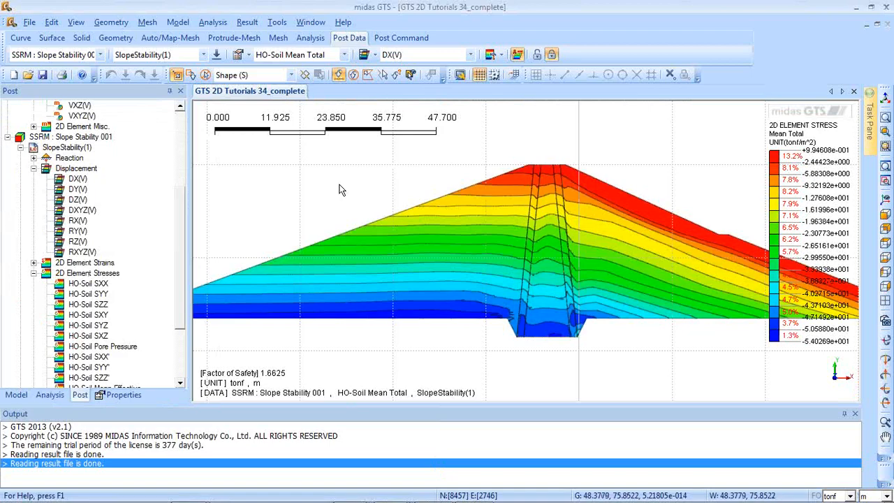
scroll(346, 189, "down", 2)
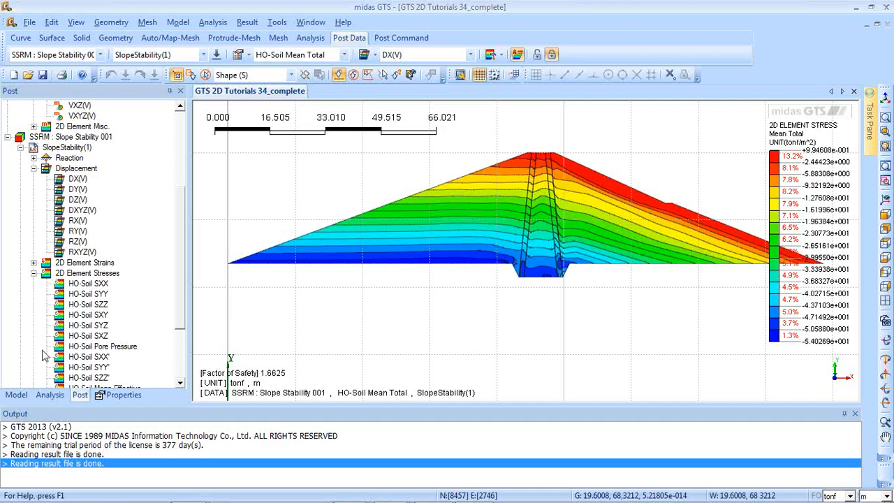
Switch to the SEEPAGE-SLOPE COUPLED ANALYSIS presentation in PowerPoint and show the TUNNEL WIZARD-GTS slide and the tunnel geometry slide.
mouse_move(890, 500)
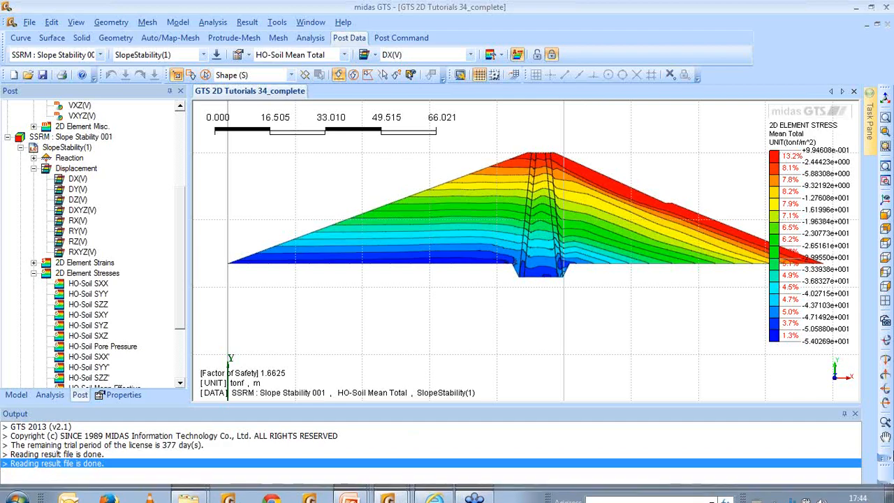
key("alt+Tab")
key("alt+Tab")
key("alt+Tab")
key("alt+Tab")
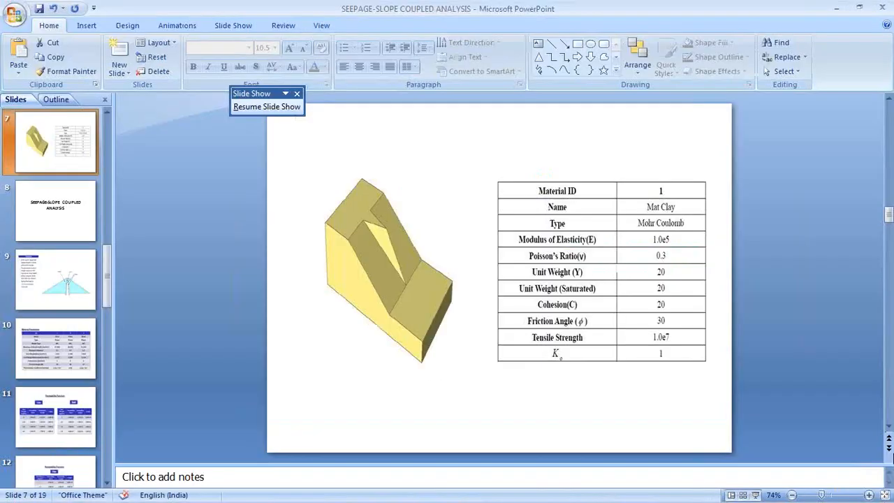
scroll(98, 412, "down", 2)
scroll(95, 406, "down", 3)
left_click(70, 345)
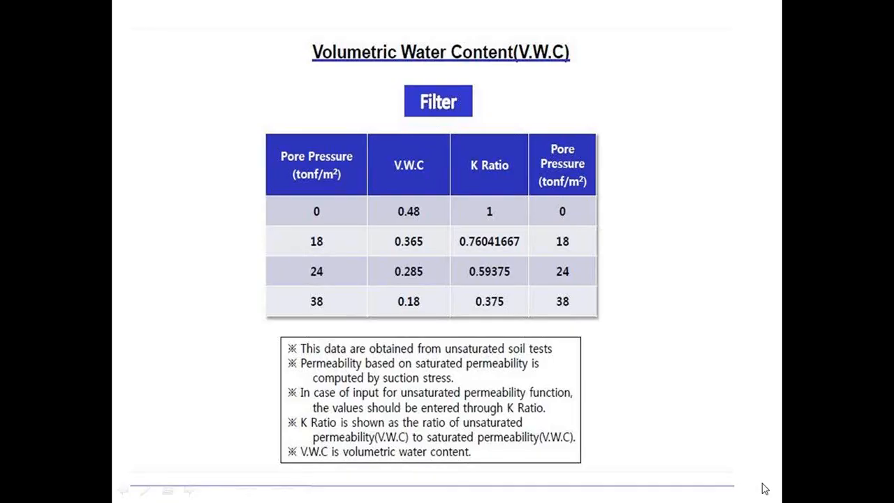
left_click(763, 484)
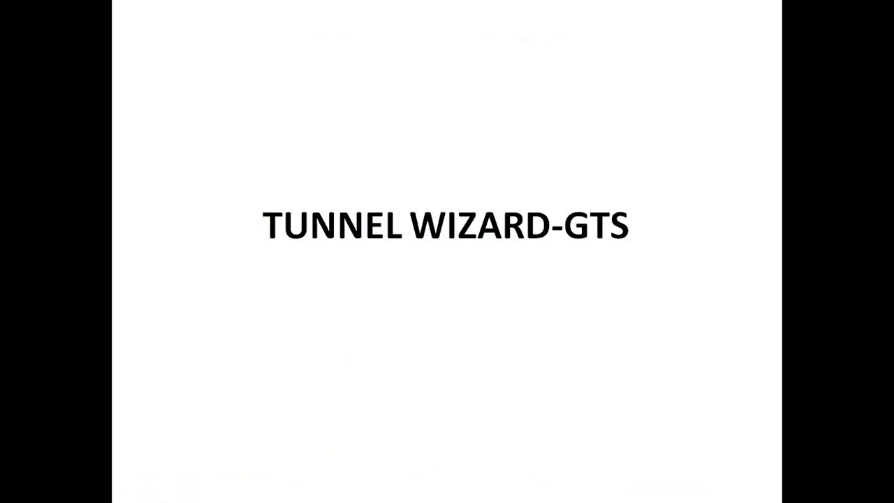
key("Right")
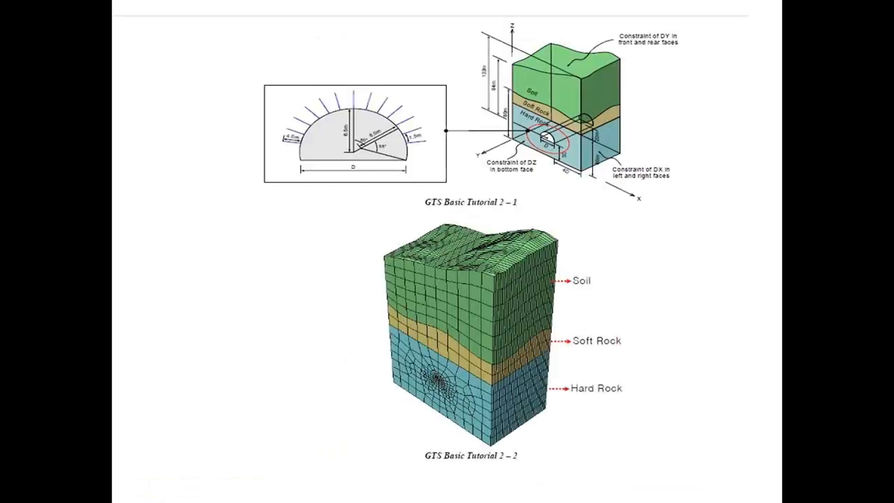
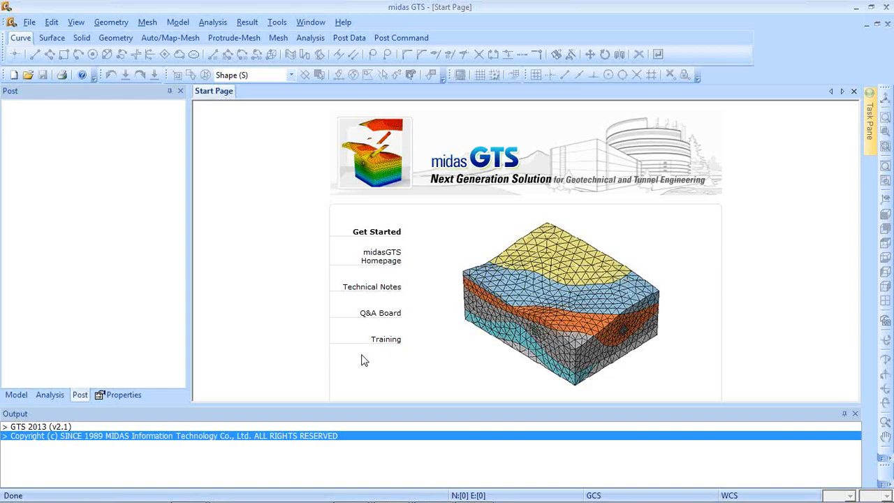
Switch to midas GTS and create a new project with the 3D model type and default project settings.
left_click(184, 28)
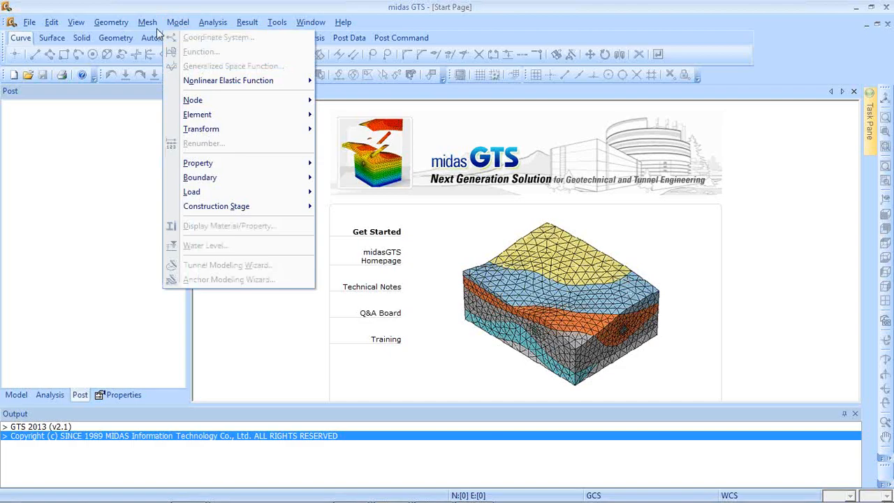
left_click(29, 23)
left_click(45, 37)
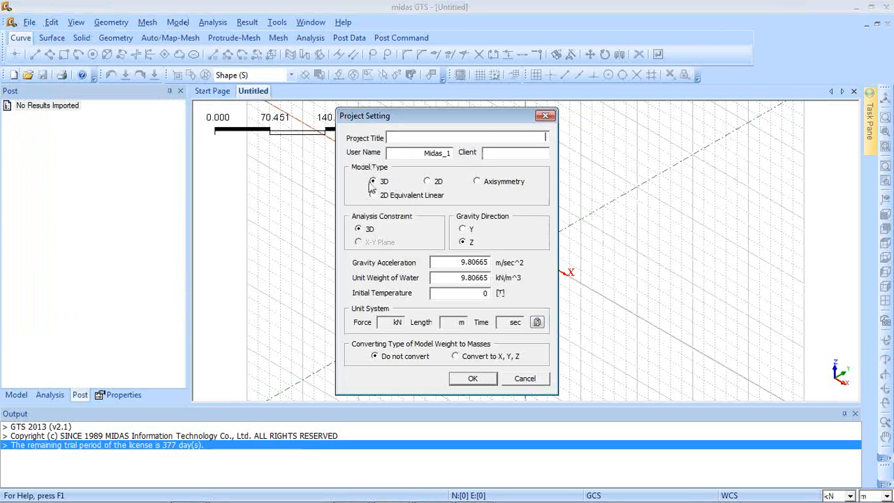
left_click(458, 383)
Open the Tunnel Modeling Wizard and try the Half(Right) type and the Circular, 3 Center Circle and 5 Center Circle shapes.
left_click(178, 23)
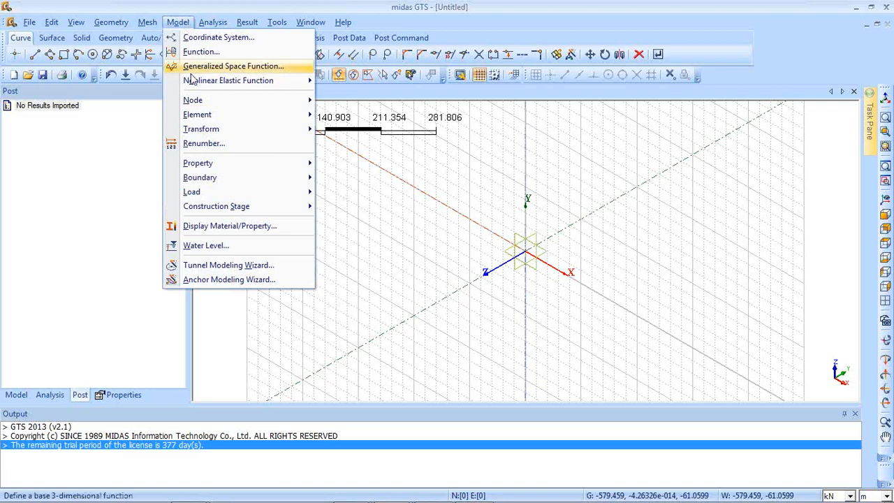
left_click(218, 265)
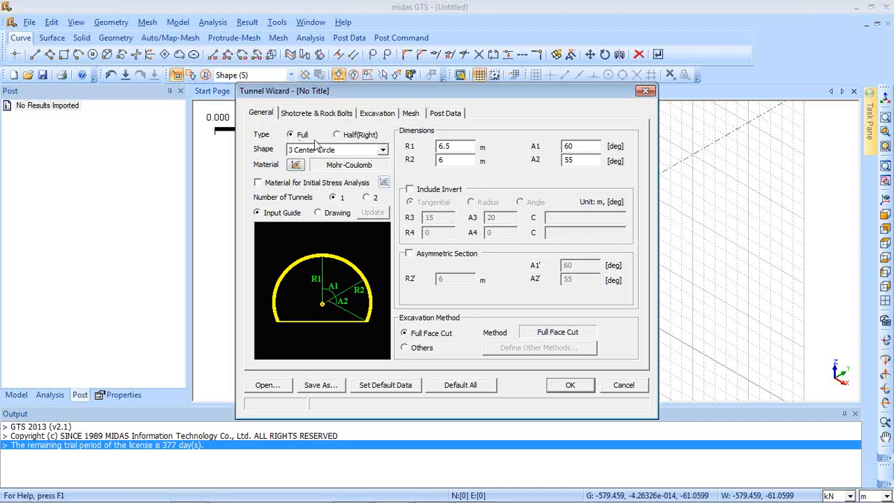
left_click(338, 136)
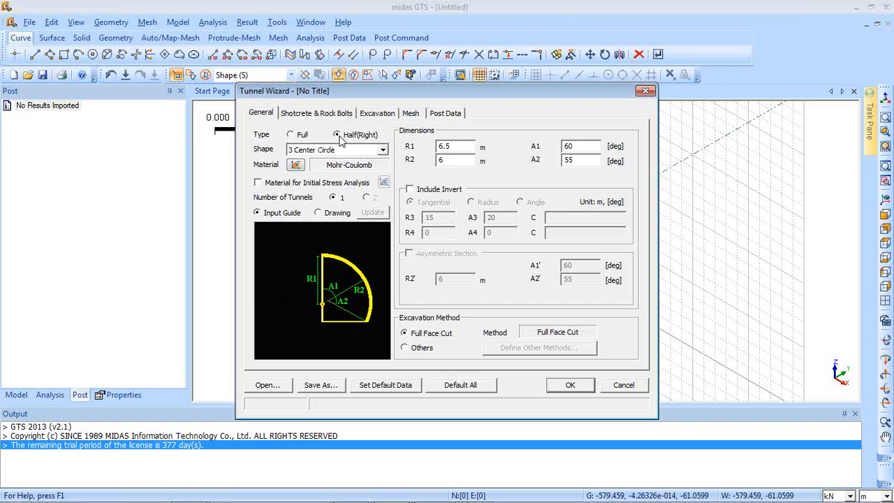
left_click(291, 135)
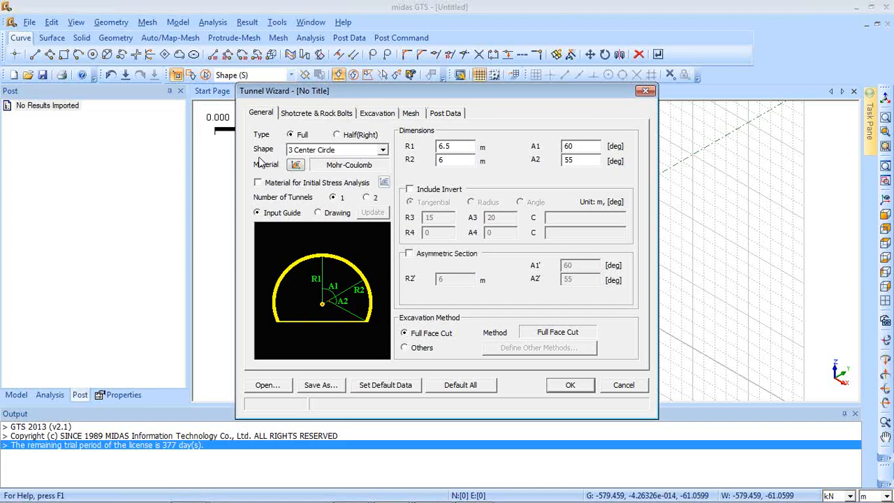
left_click(346, 149)
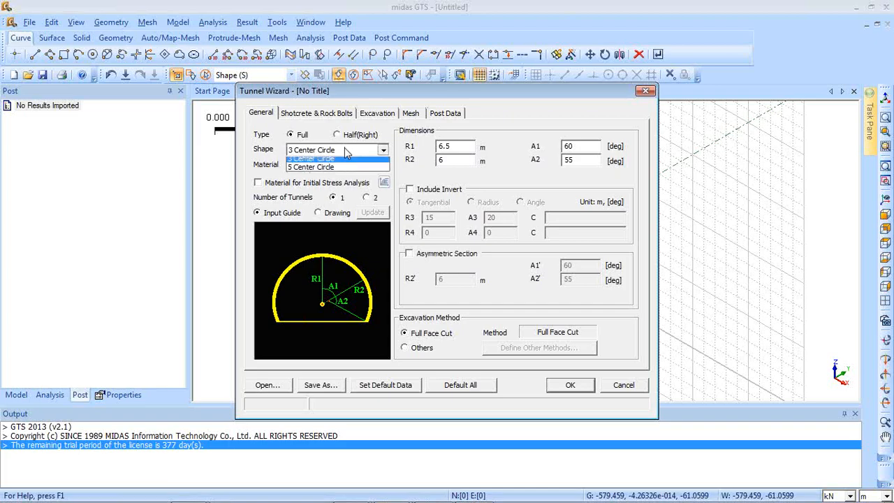
left_click(338, 166)
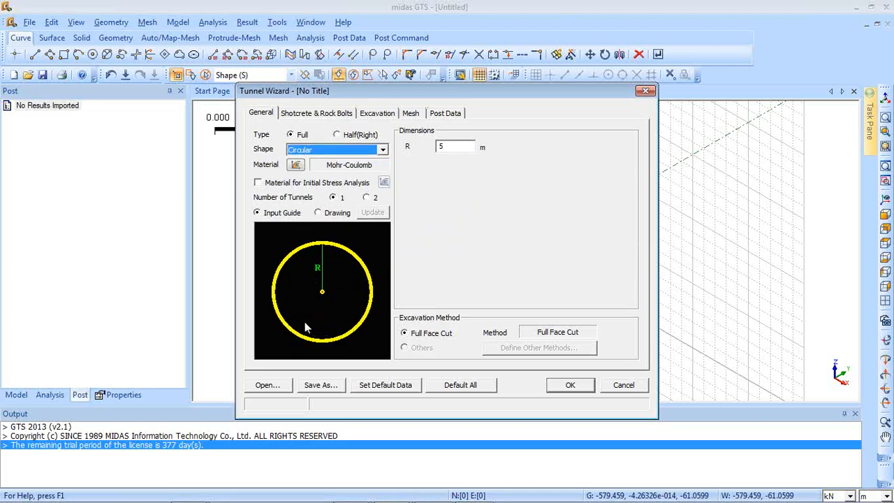
left_click(383, 150)
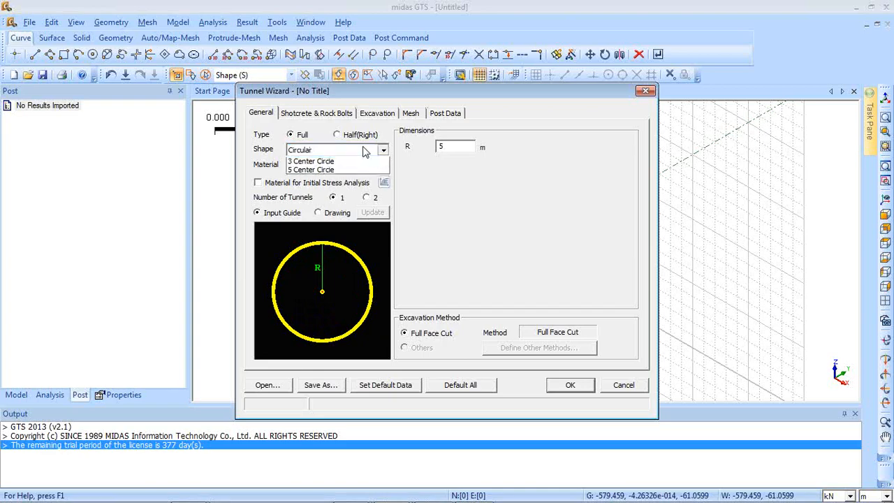
left_click(350, 170)
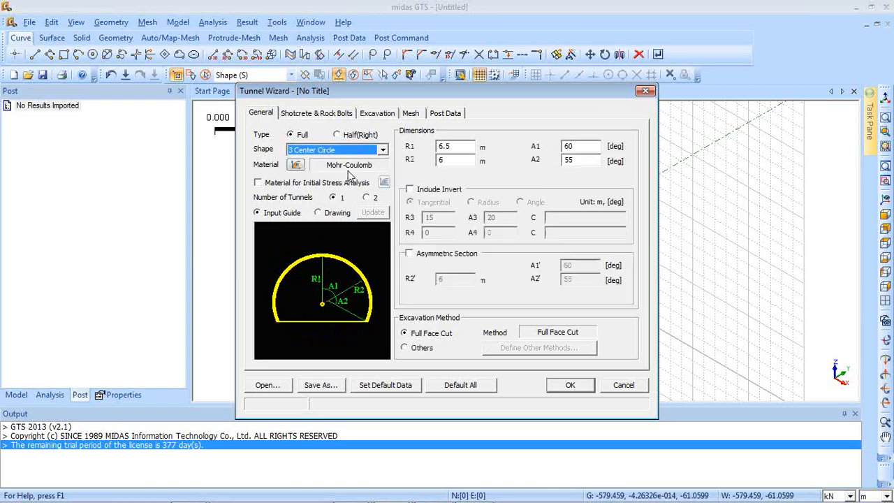
left_click(349, 151)
left_click(345, 179)
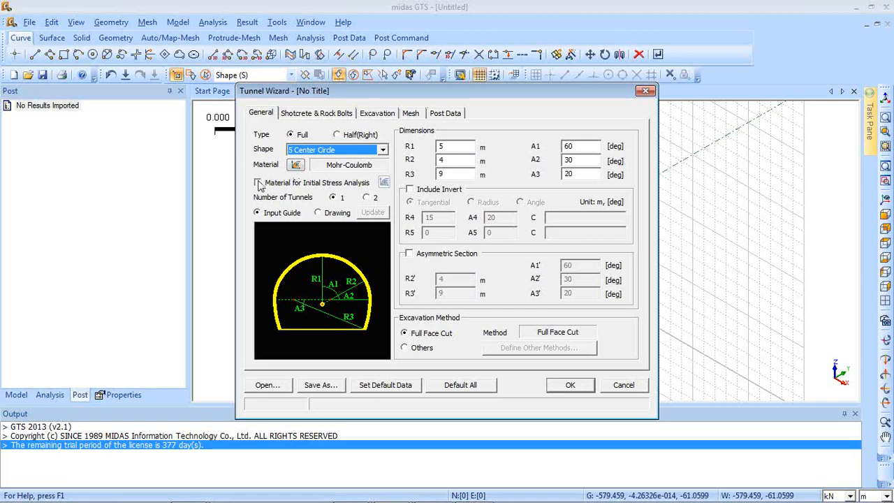
left_click(297, 166)
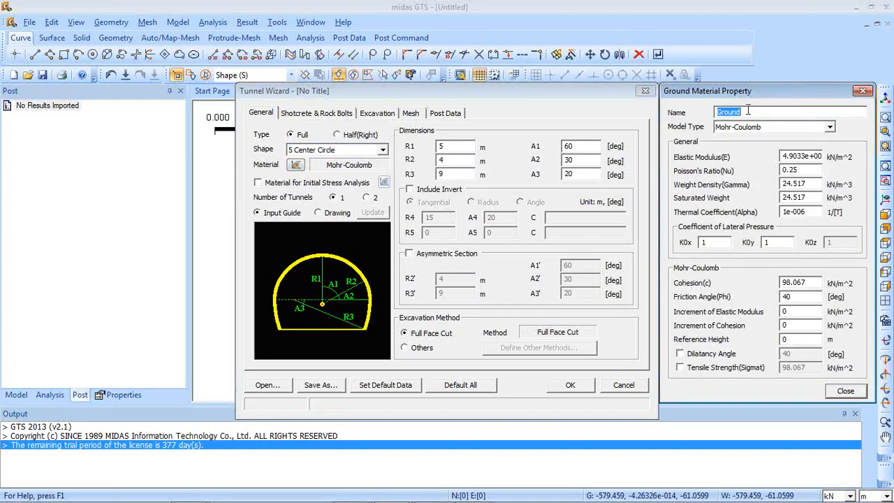
type("Hard rock")
left_click(764, 129)
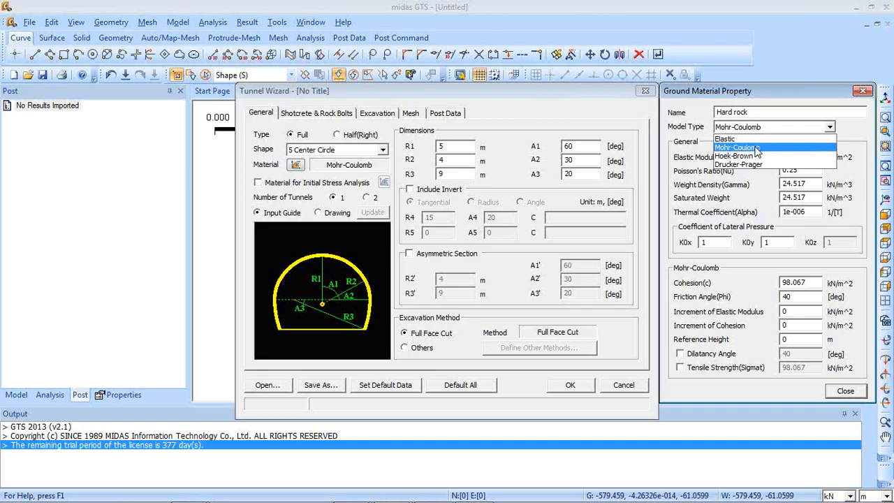
left_click(757, 146)
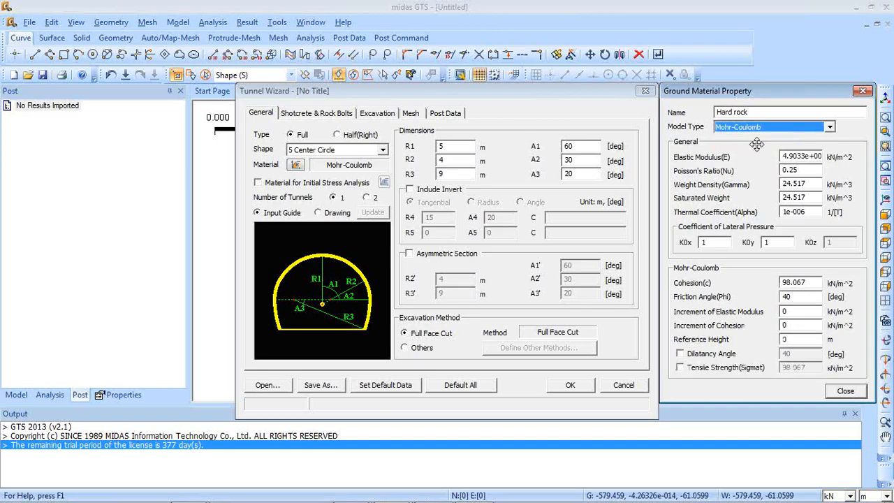
left_click_drag(783, 158, 829, 152)
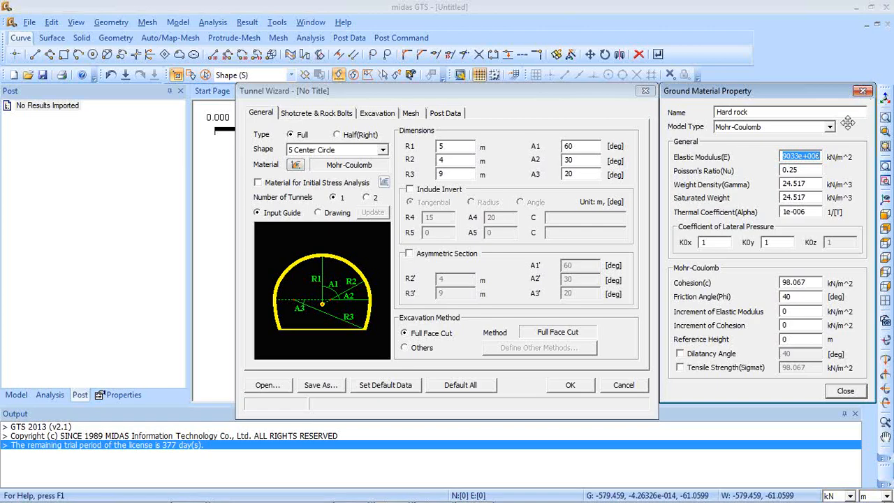
left_click(863, 91)
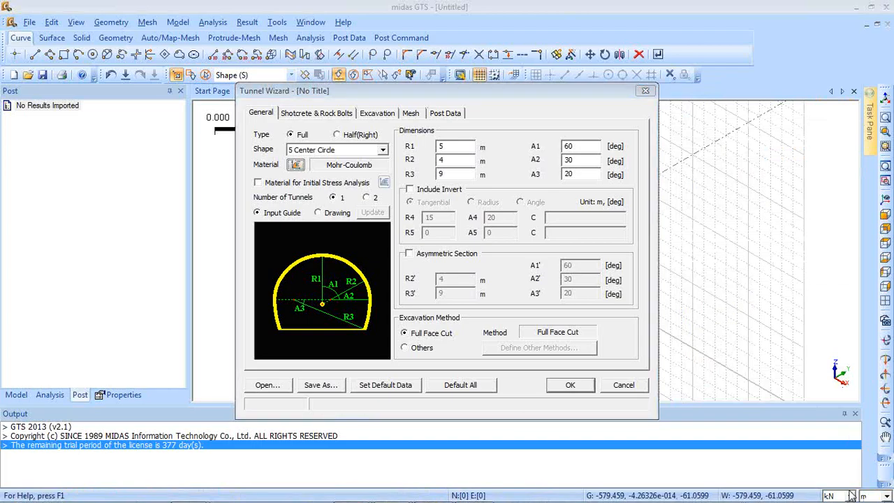
left_click(624, 386)
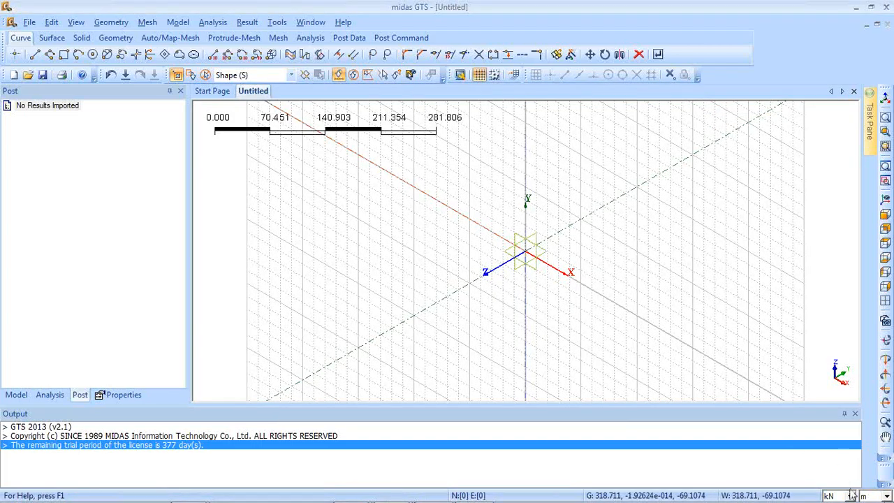
Set the project's force unit to tonf and open the Tunnel Modeling Wizard.
left_click(852, 495)
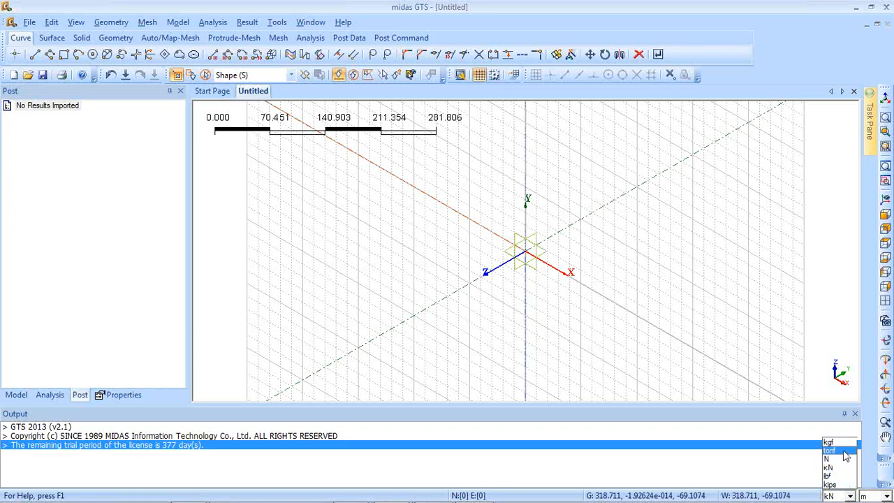
left_click(844, 451)
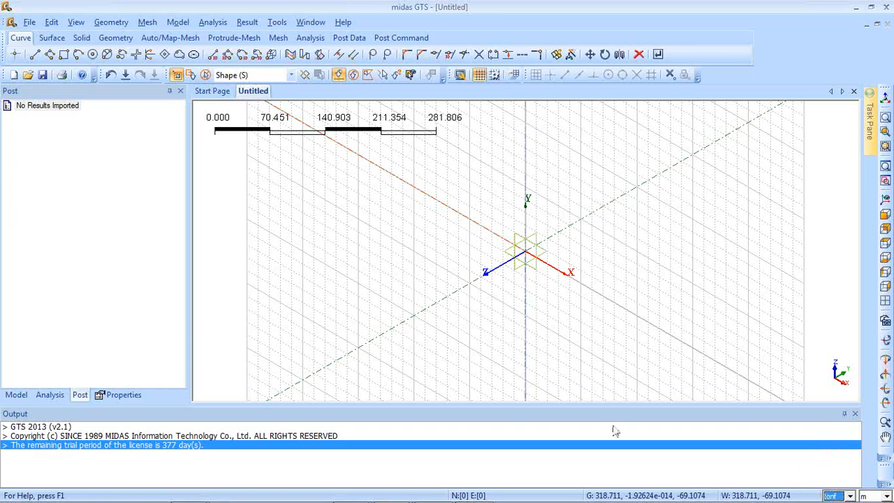
left_click(178, 22)
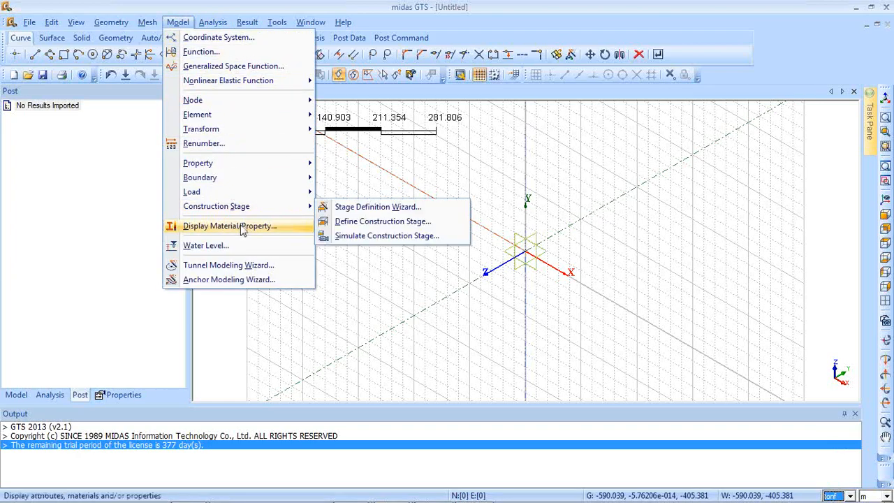
left_click(231, 264)
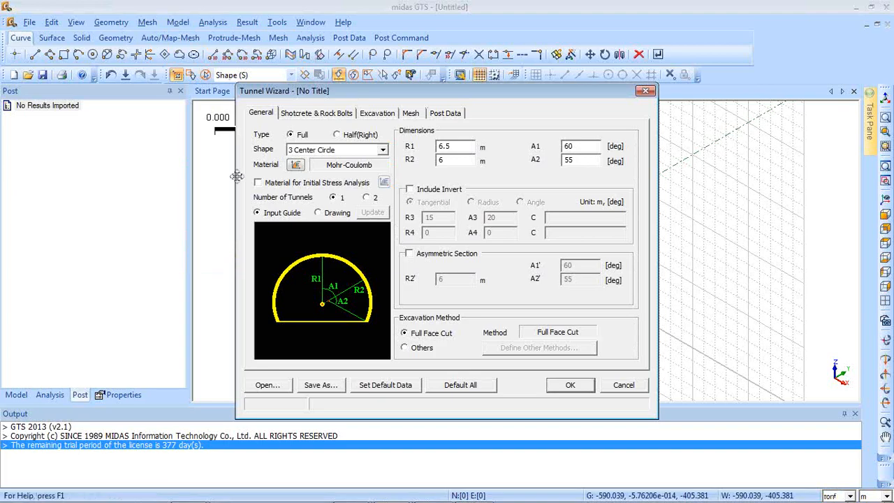
Name the ground material "hard rock" and set its elastic modulus to 6e+005 tonf/m^2.
left_click(296, 165)
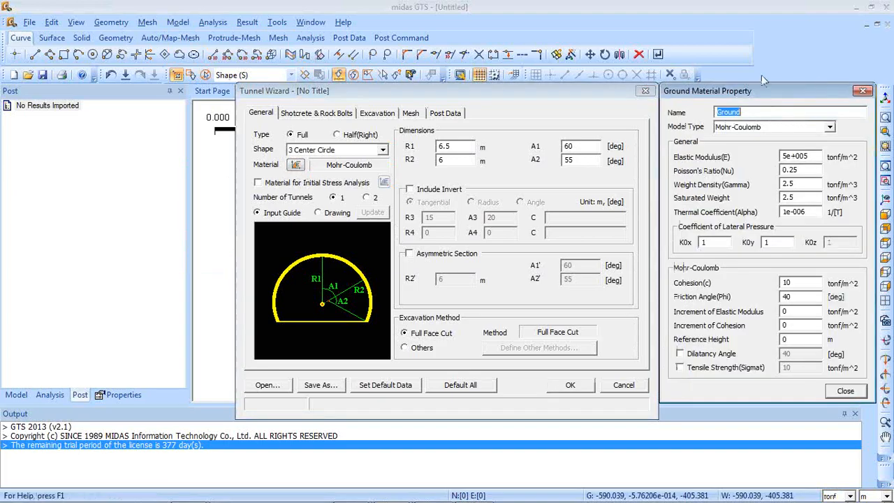
type("hard rock")
left_click(811, 155)
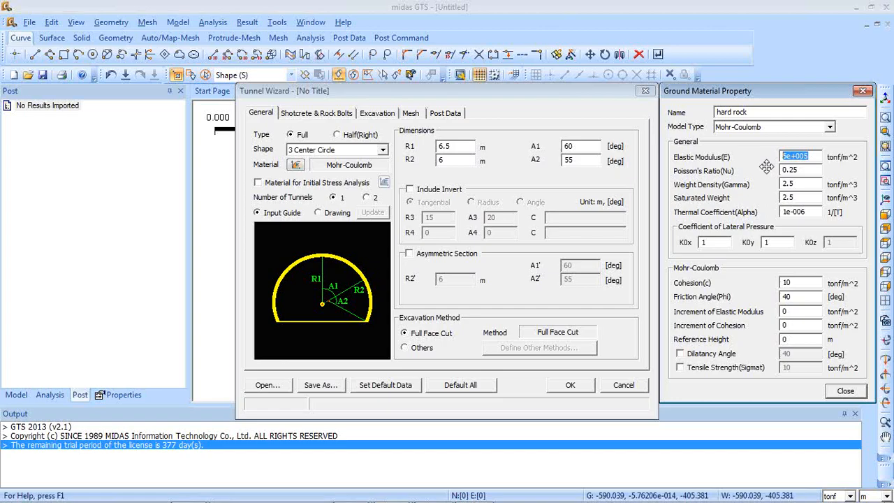
type("6")
type("e=00")
type("5")
key("BackSpace")
key("BackSpace")
key("BackSpace")
key("BackSpace")
type("+005")
Set the hard rock's Poisson's ratio to 0.2 and both its weight density and saturated weight to 2.6 tonf/m^3.
left_click(810, 170)
left_click_drag(811, 170, 759, 182)
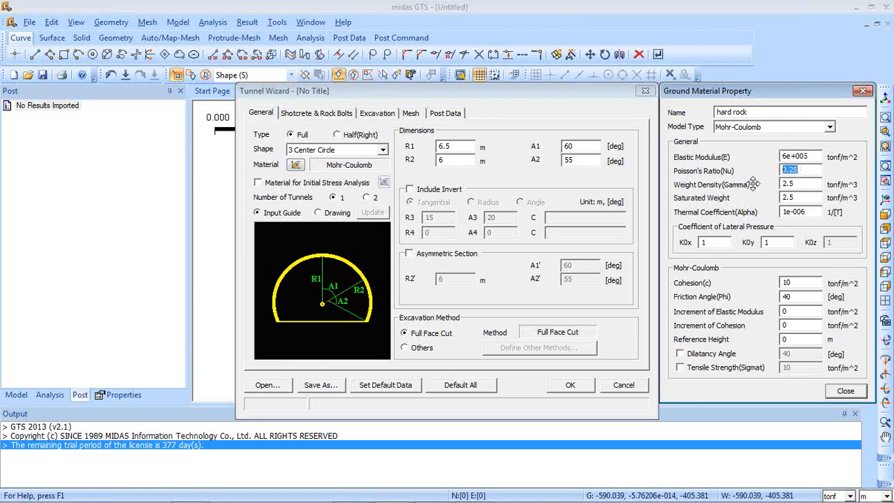
type("0.2")
key("Tab")
type("2.6")
key("Tab")
type("2.6")
Set the hard rock's cohesion to 300 tonf/m^2 and enable its tensile strength with 40 tonf/m^2.
double_click(788, 283)
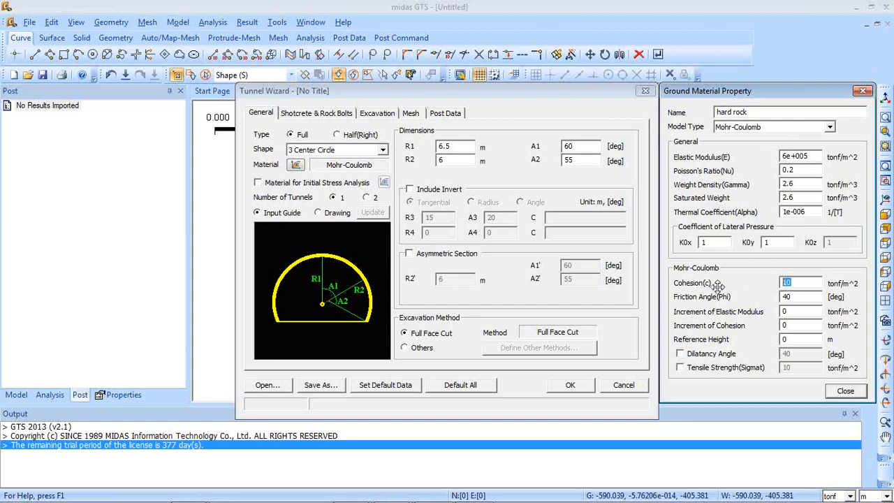
type("300")
left_click(803, 296)
left_click(727, 369)
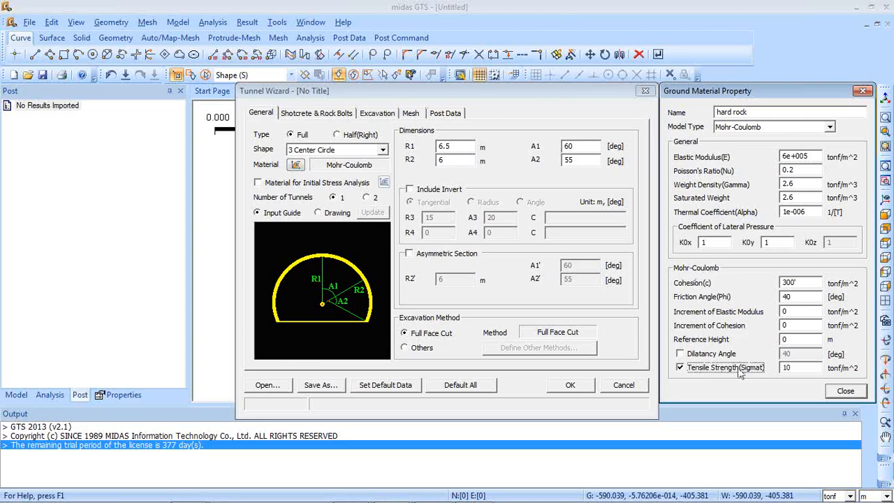
double_click(805, 368)
type("40")
left_click(846, 391)
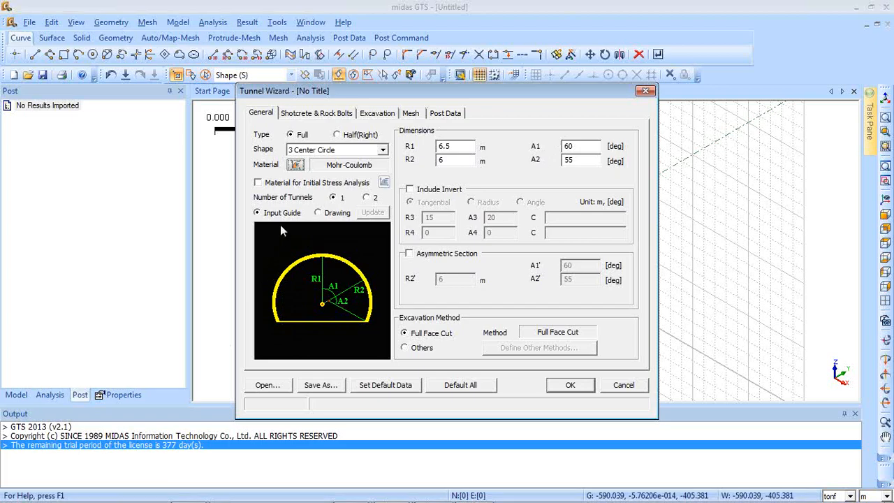
Try the Include Invert and Asymmetric Section options on the 3 Center Circle tunnel section.
left_click(410, 190)
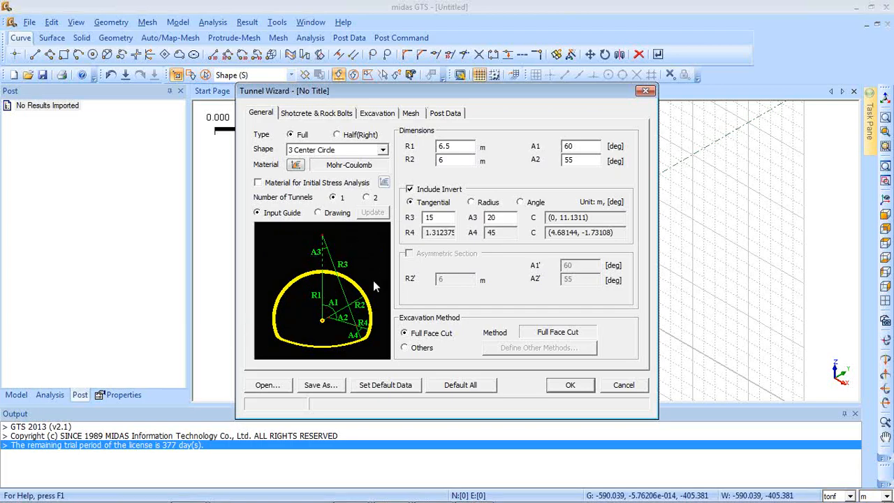
left_click(415, 195)
left_click(410, 256)
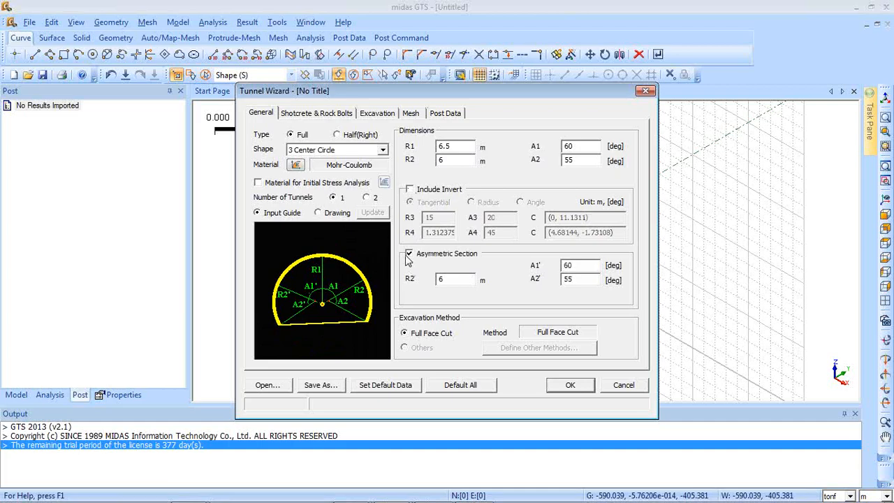
left_click(410, 256)
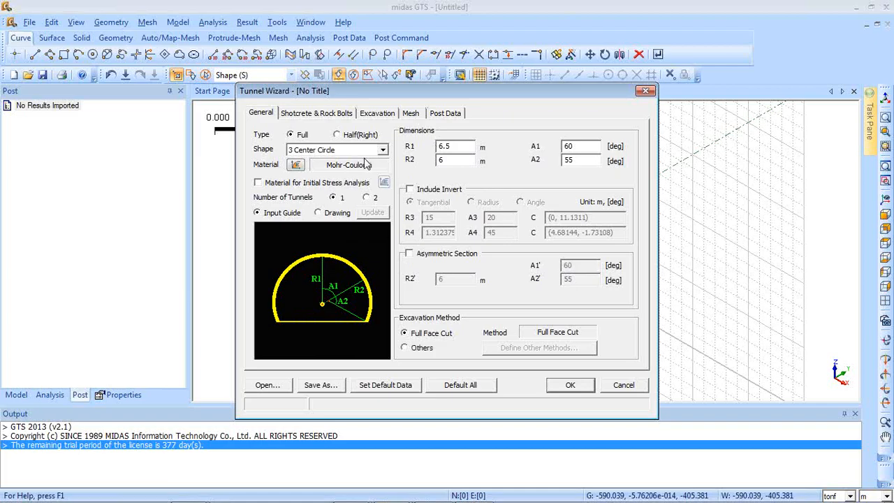
Turn off Soft Shotcrete and change the plate thickness in the tunnel's shotcrete property.
left_click(311, 113)
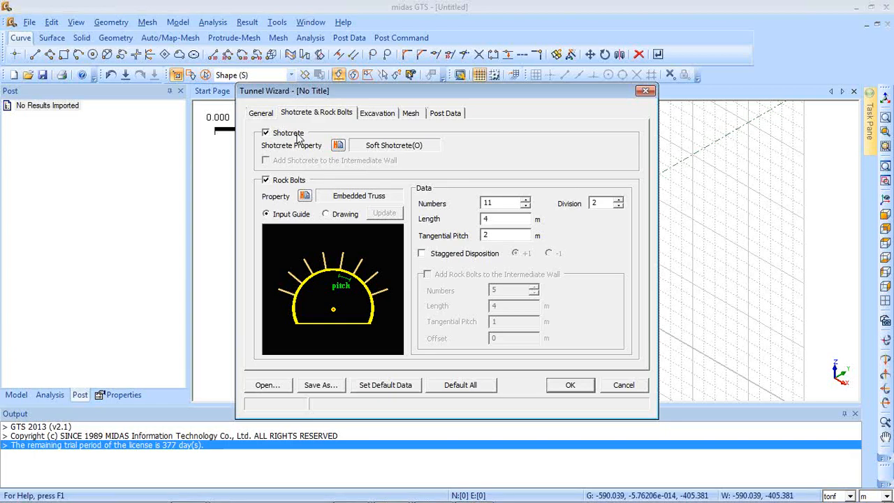
left_click(338, 146)
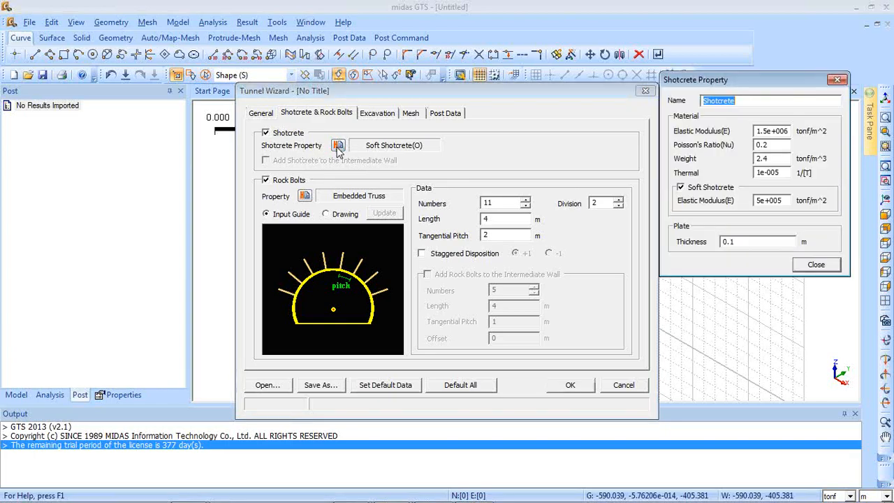
left_click(732, 102)
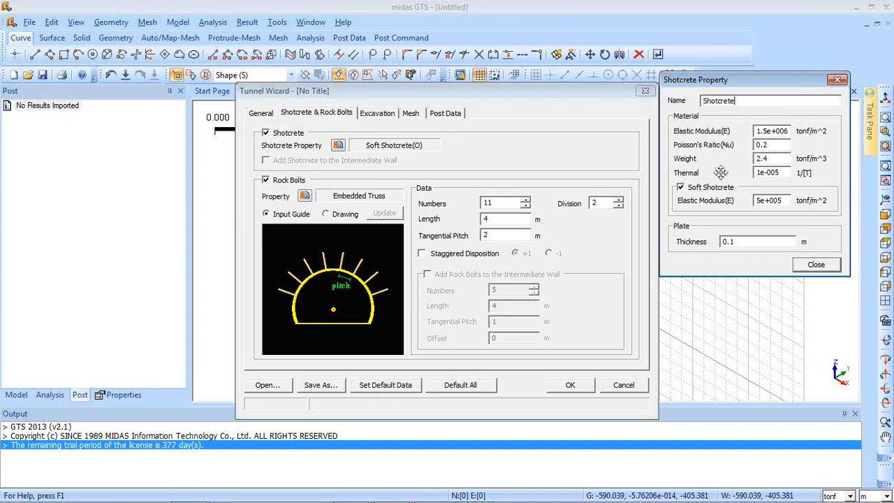
left_click(681, 189)
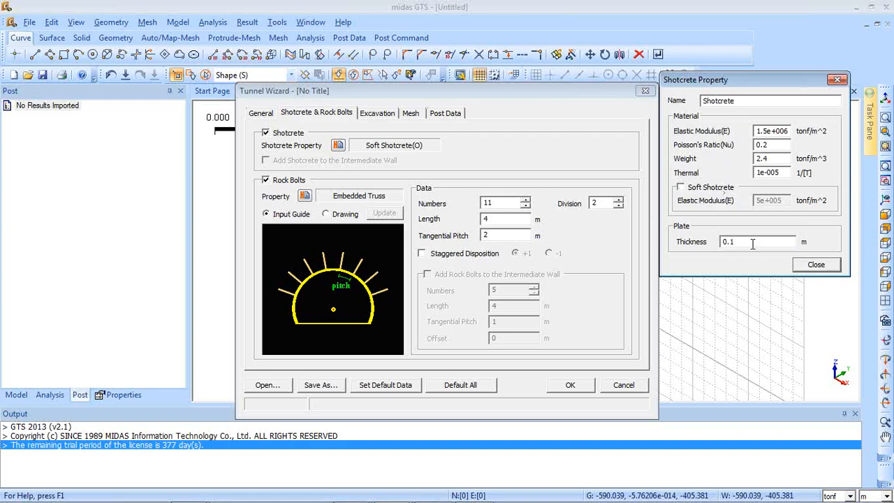
type("6")
left_click(816, 265)
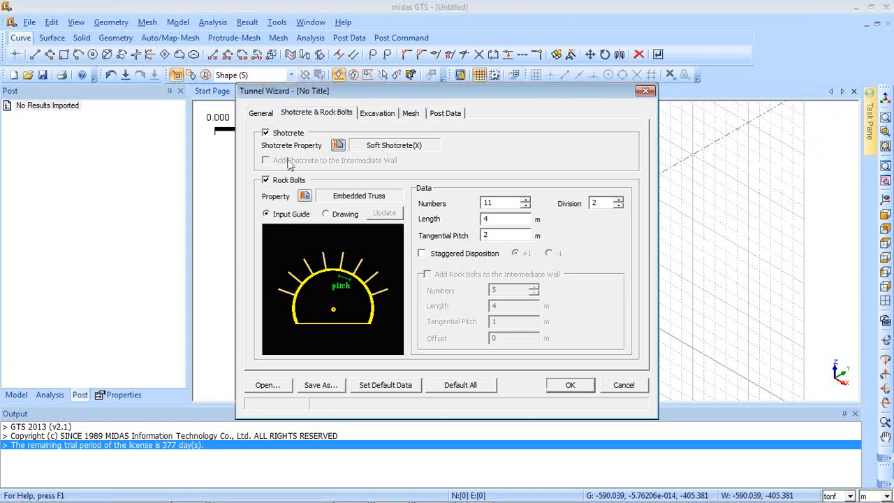
Define the rock bolt property as an Embedded Truss with a DB circular section of size D25.
left_click(304, 196)
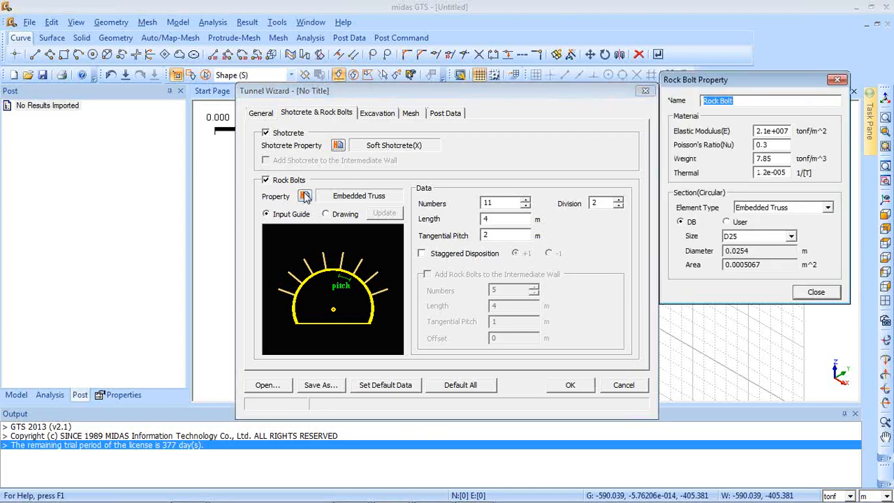
left_click_drag(744, 80, 582, 115)
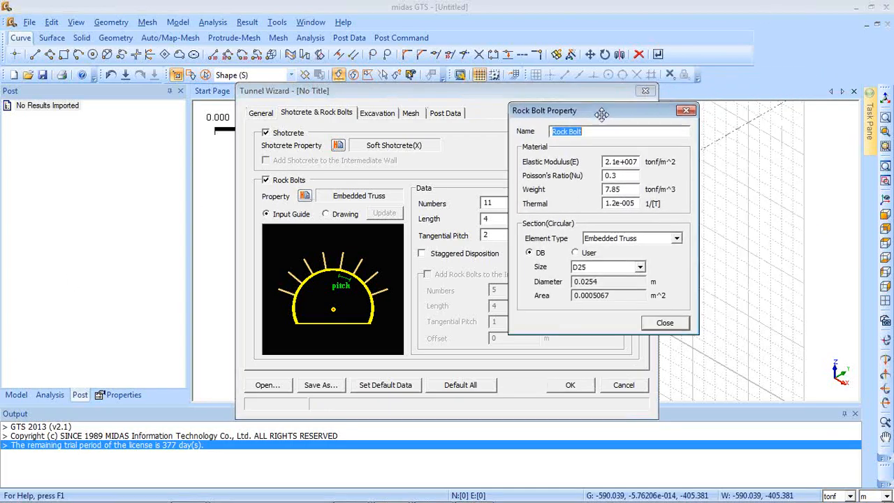
left_click(612, 136)
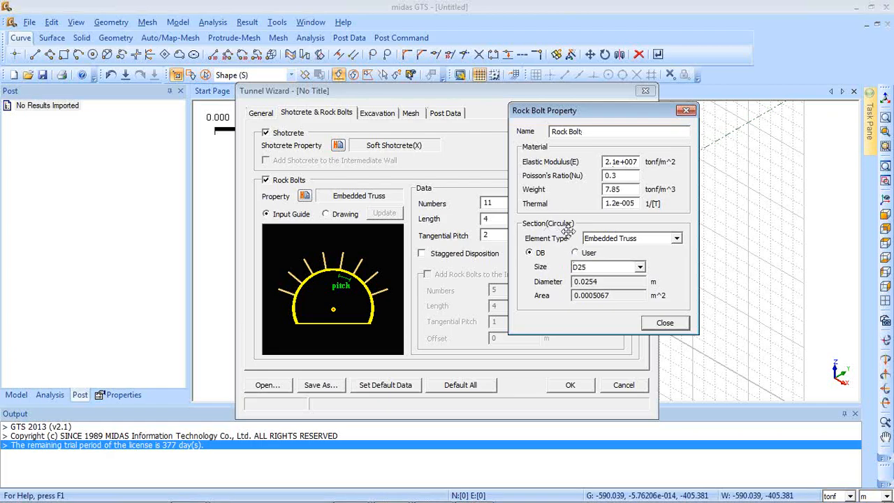
left_click(640, 241)
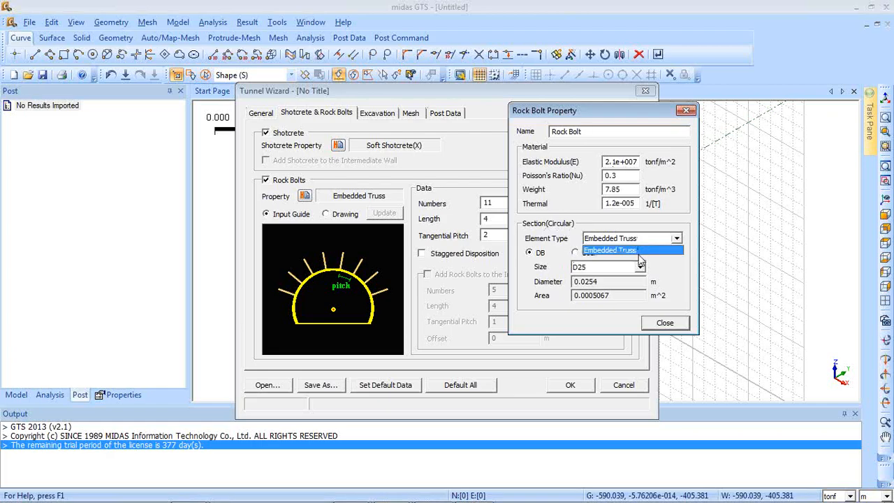
left_click(638, 250)
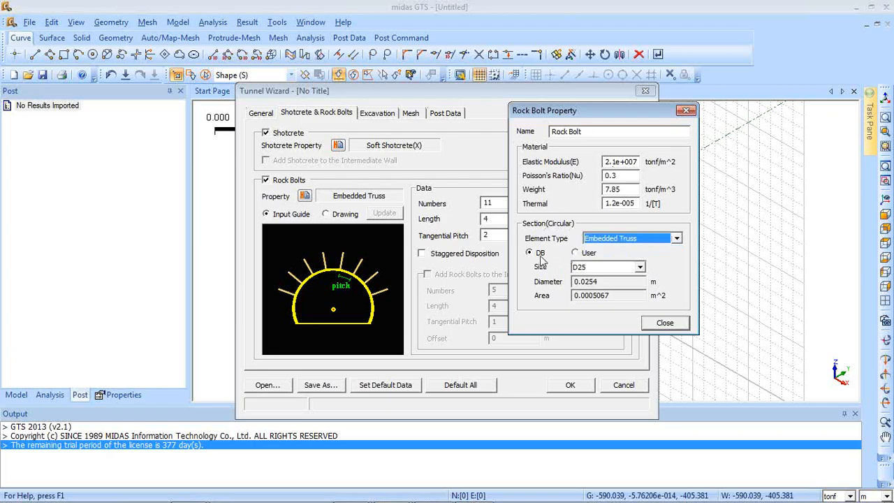
left_click(584, 255)
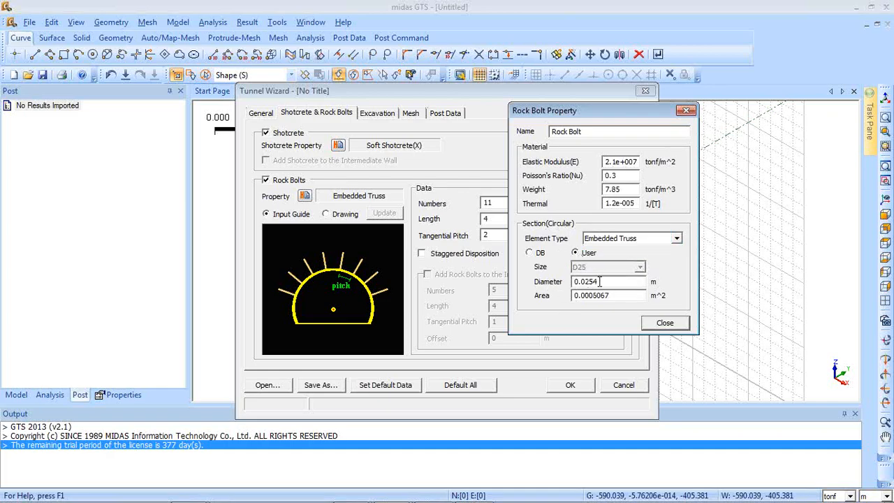
left_click(541, 254)
left_click(605, 272)
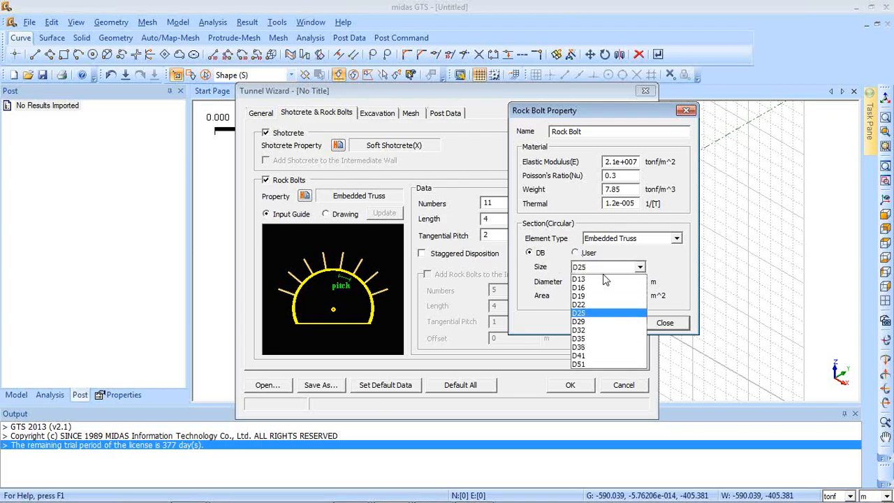
left_click(599, 314)
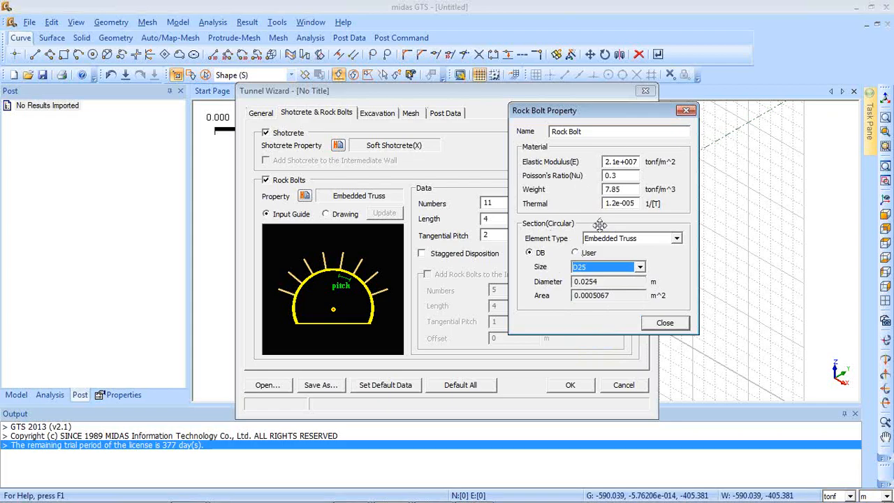
left_click(666, 323)
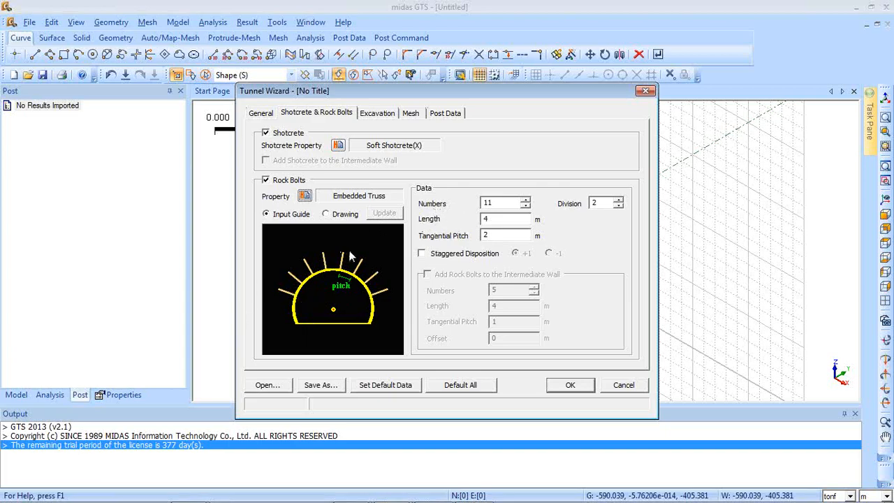
Set the number of rock bolts to 13 and their tangential pitch to 1.5 m.
left_click(527, 200)
left_click(497, 235)
type("1.5")
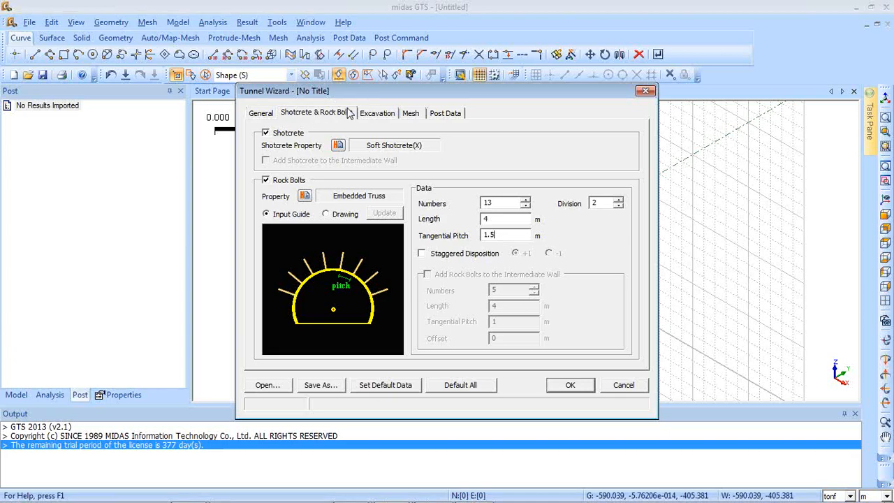
Define a one-direction excavation with advances of 30@2 and automatic rock bolt location at mid advance.
left_click(378, 114)
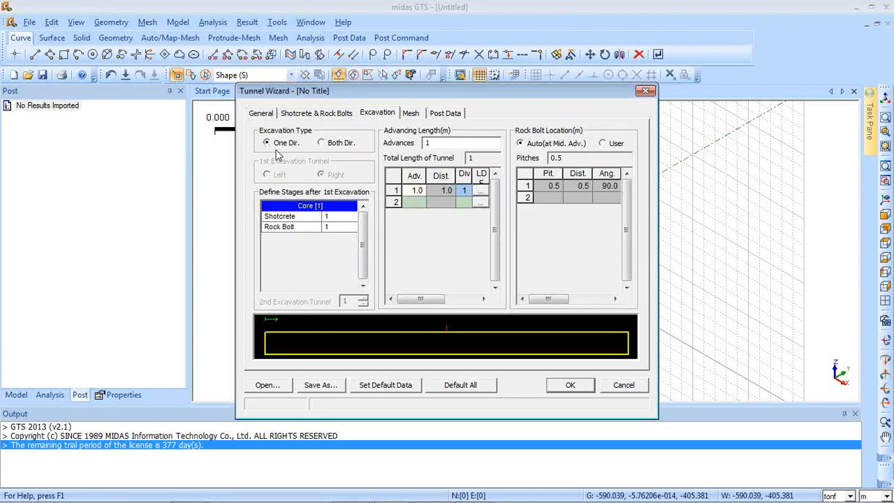
left_click(337, 143)
left_click(292, 145)
double_click(451, 142)
type("30@")
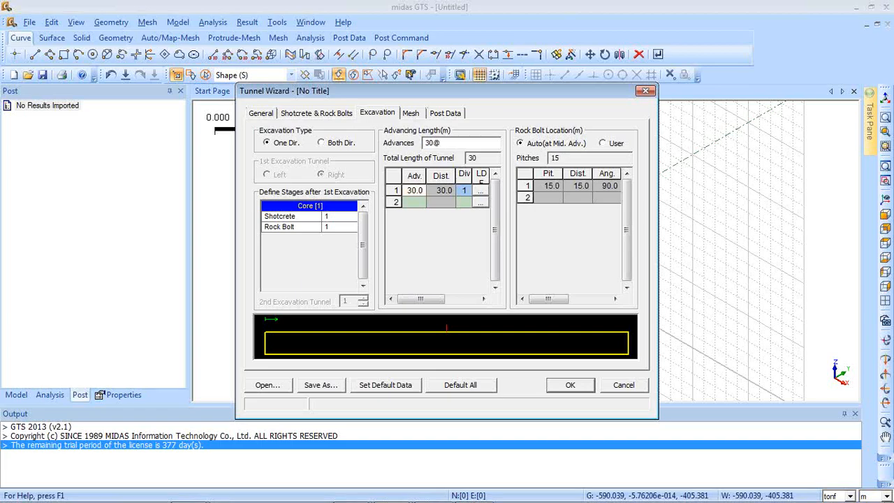
type("2")
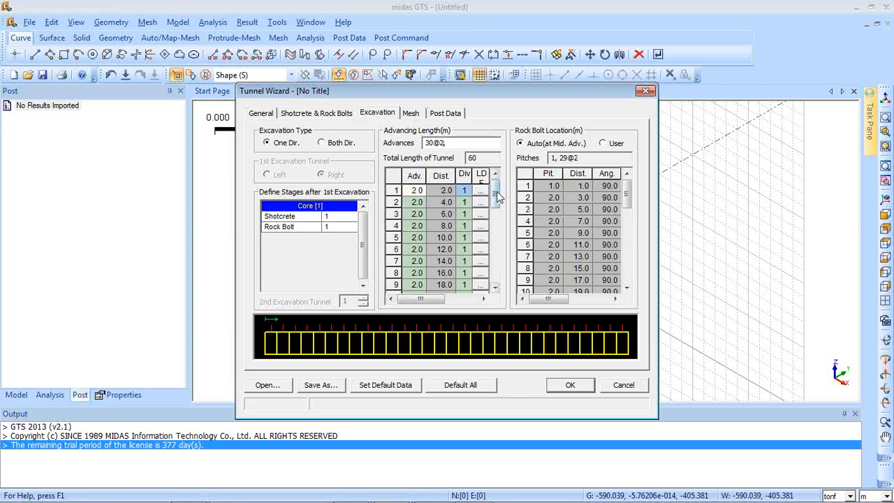
mouse_move(494, 190)
left_mouse_down()
mouse_move(495, 272)
mouse_move(494, 197)
left_mouse_up()
type(",")
left_click_drag(626, 195, 626, 204)
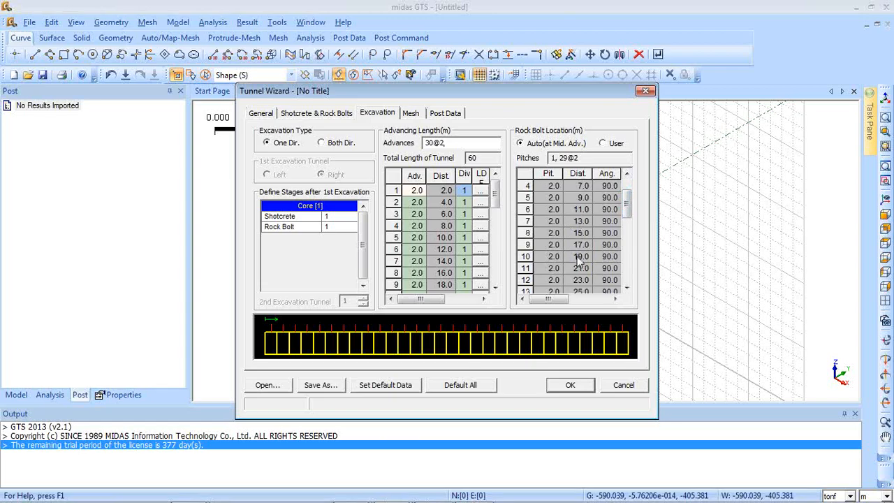
left_click(605, 143)
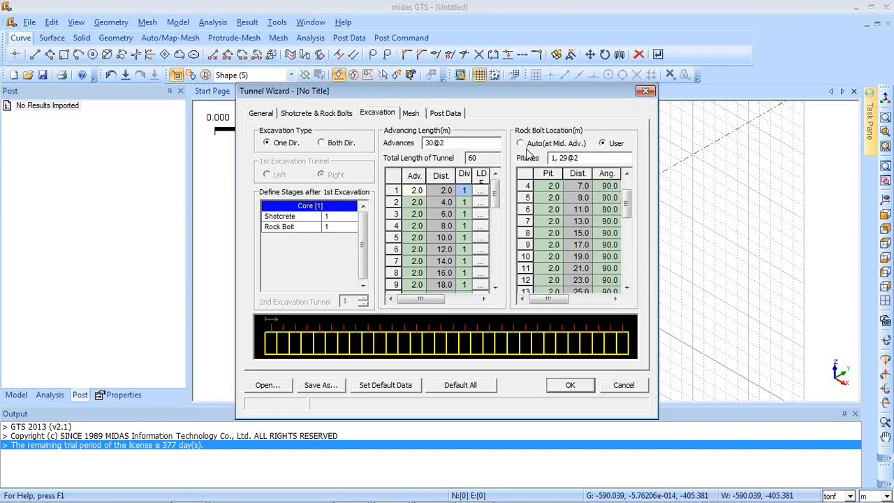
left_click(520, 145)
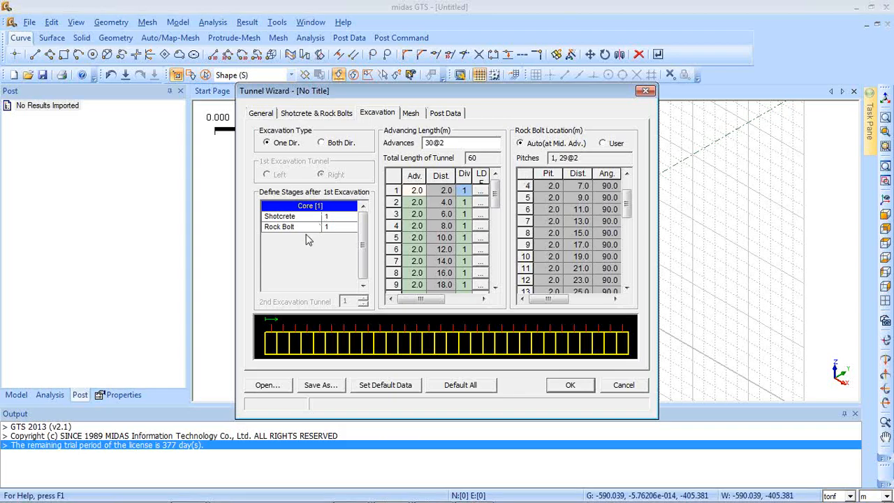
Set the tunnel location depth to 60 m in the mesh settings and enable Strata and Terrain for the actual ground modeling.
left_click(411, 116)
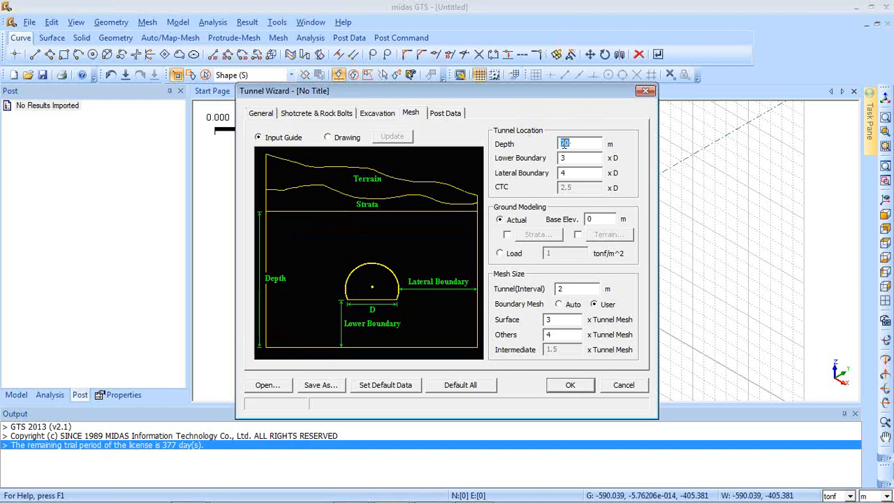
type("60.")
left_click(507, 235)
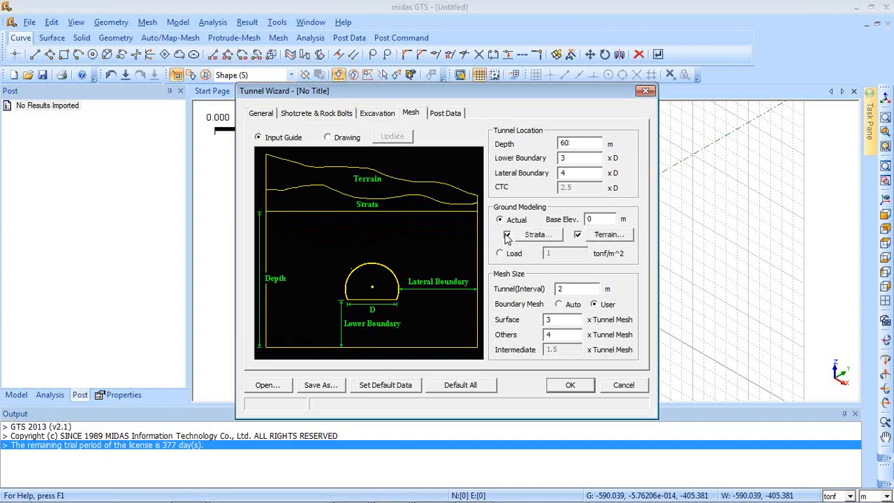
left_click(578, 235)
Open the strata definition for the actual ground modeling and add a new stratum.
left_click(533, 236)
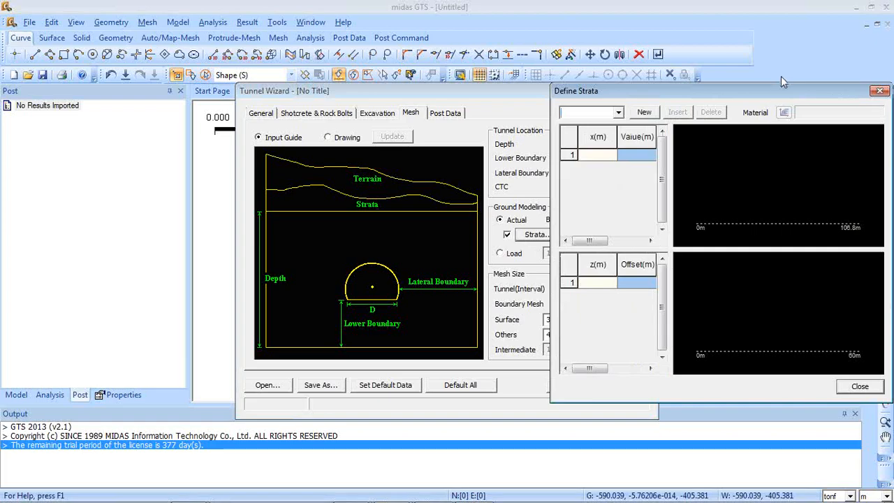
left_click_drag(778, 64, 629, 106)
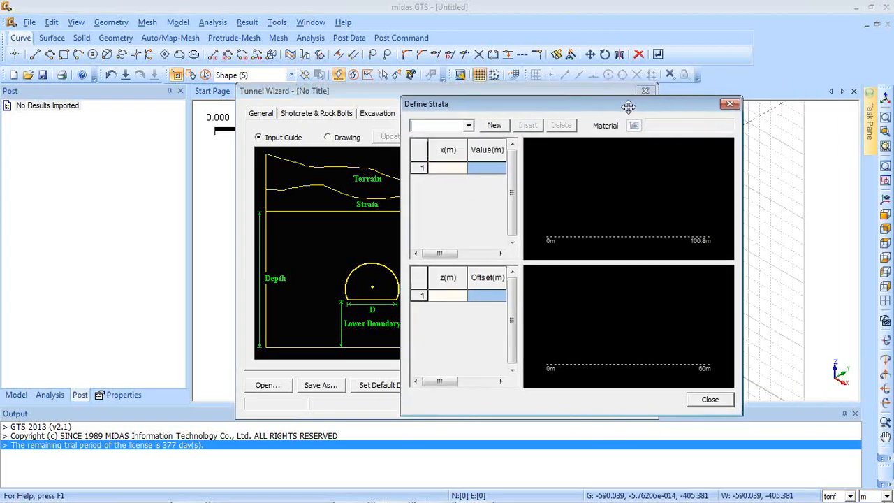
left_click(495, 125)
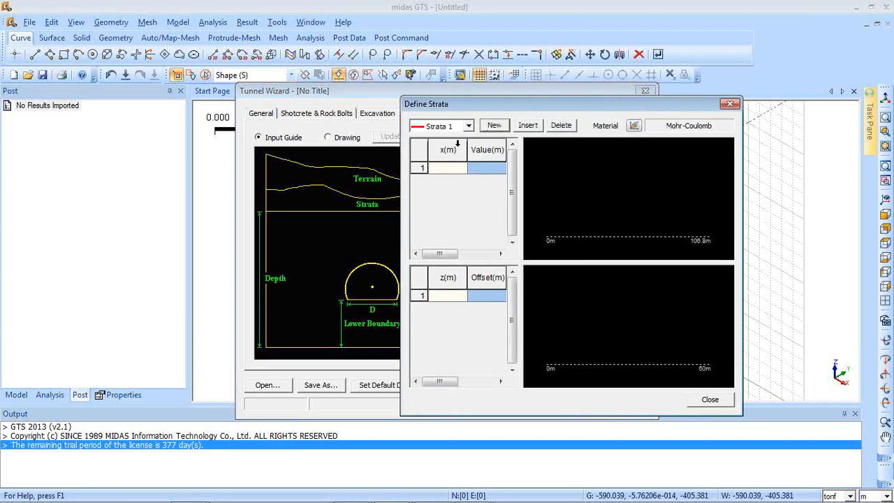
Add a second stratum and delete it again, keeping only Strata 1.
left_click(492, 126)
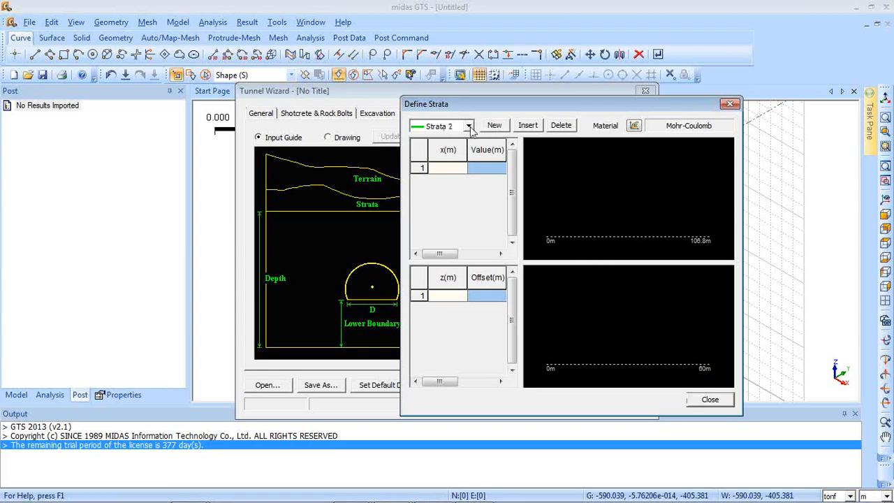
left_click(468, 126)
left_click(458, 140)
left_click(469, 127)
left_click(458, 150)
left_click(555, 125)
Enter the first two x-profile points of Strata 1: value 80 m at x 0 and 78 m at x 30.
left_click(460, 168)
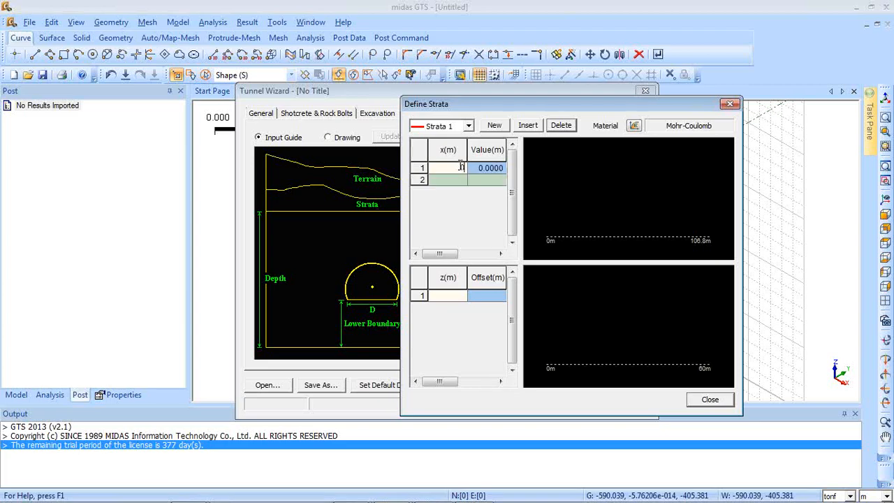
left_click(460, 169)
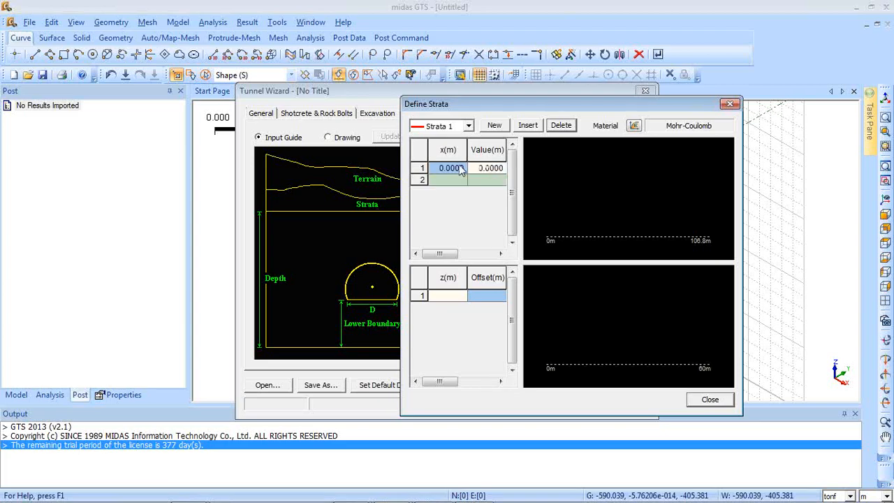
type("80")
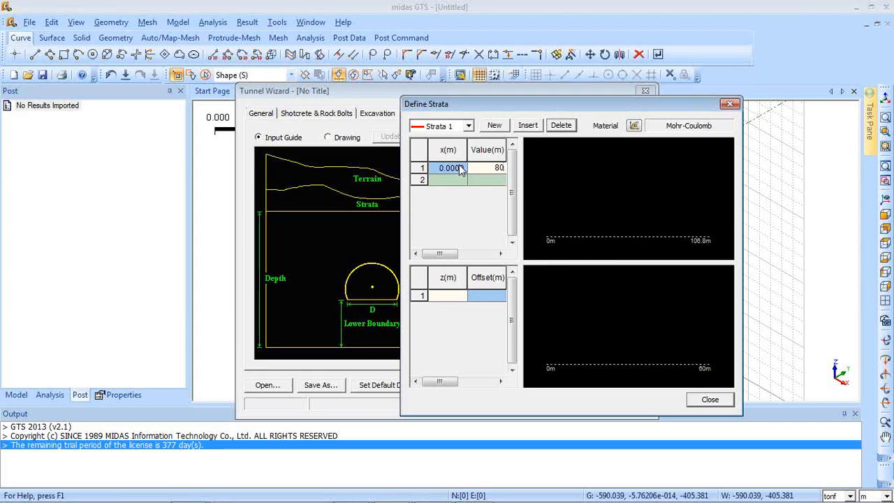
key("Return")
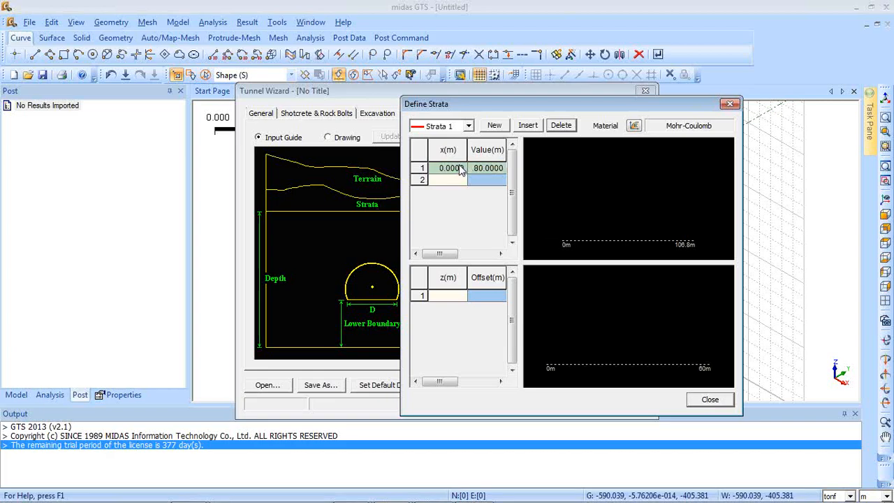
type("3")
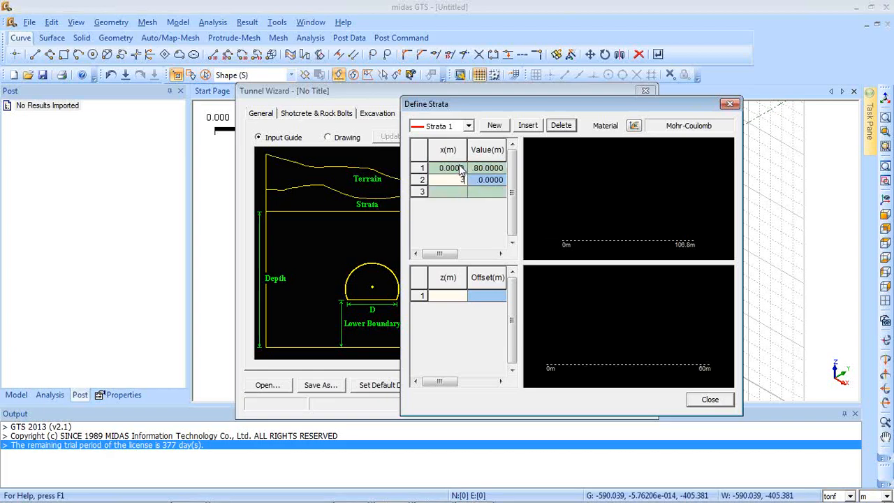
type("0")
key("Tab")
type("78")
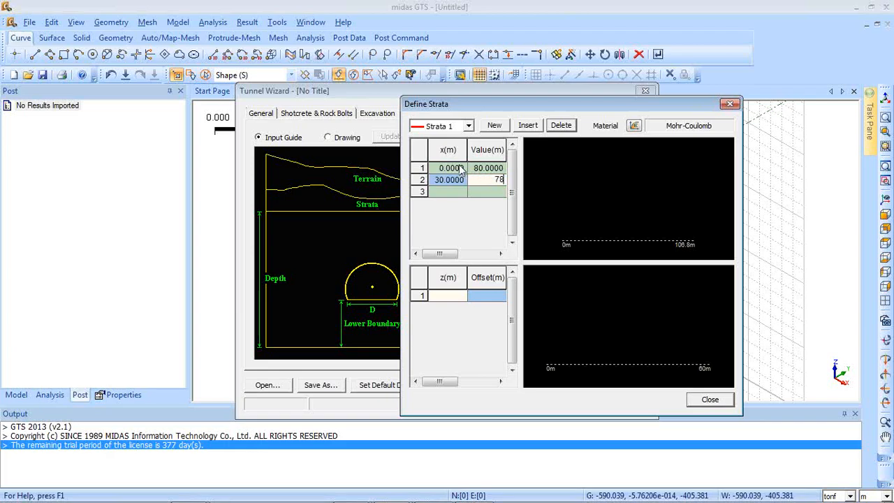
key("Return")
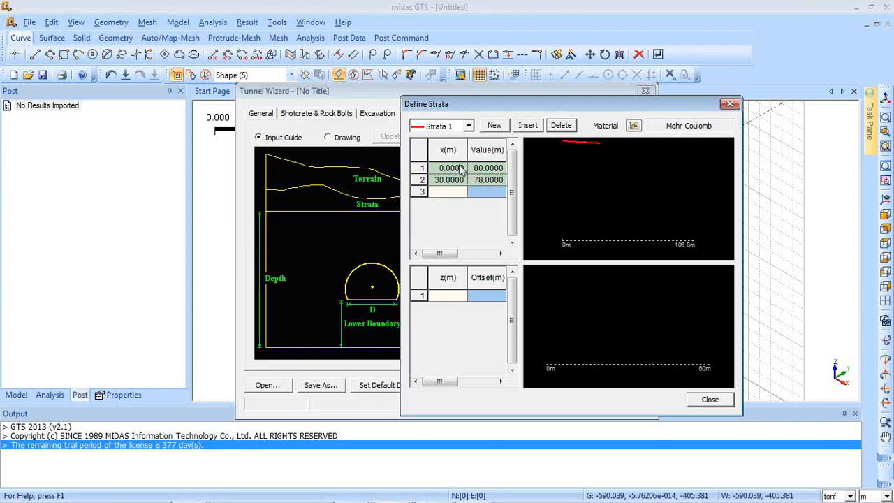
Add x-profile points to Strata 1 with value 84 m at x 60 and 79 m at x 90.
type("6")
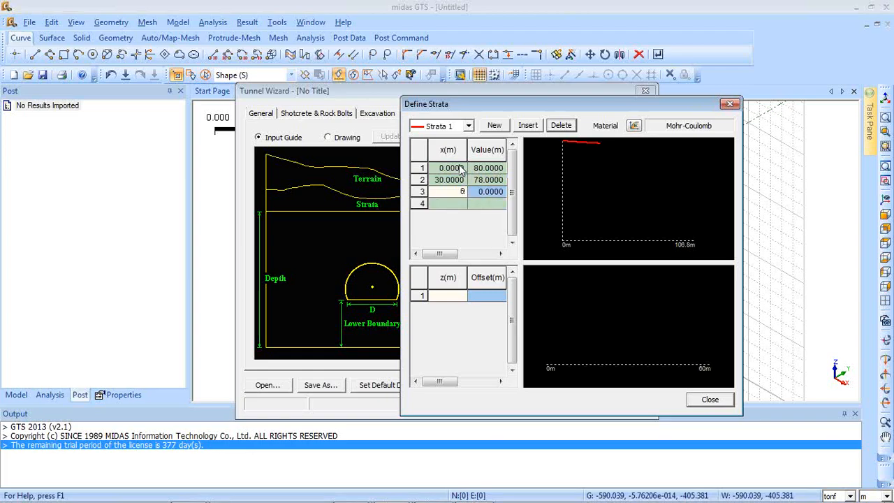
type("0")
key("Return")
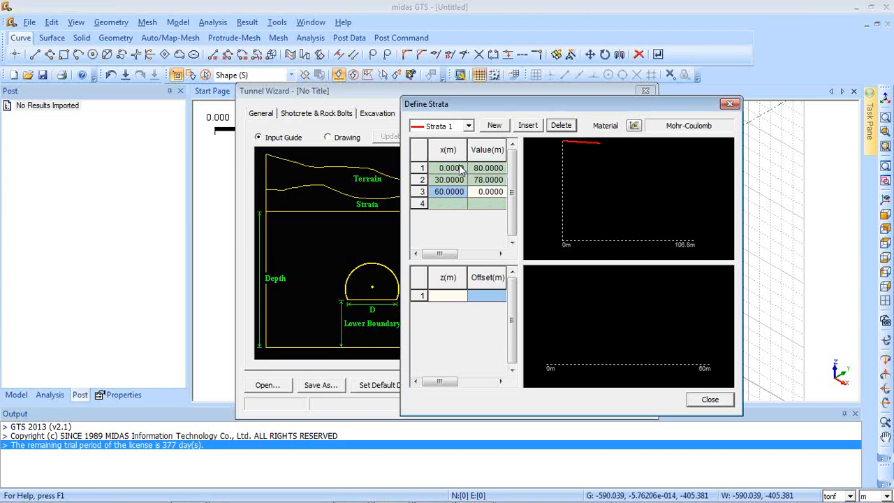
key("Tab")
type("84")
key("Return")
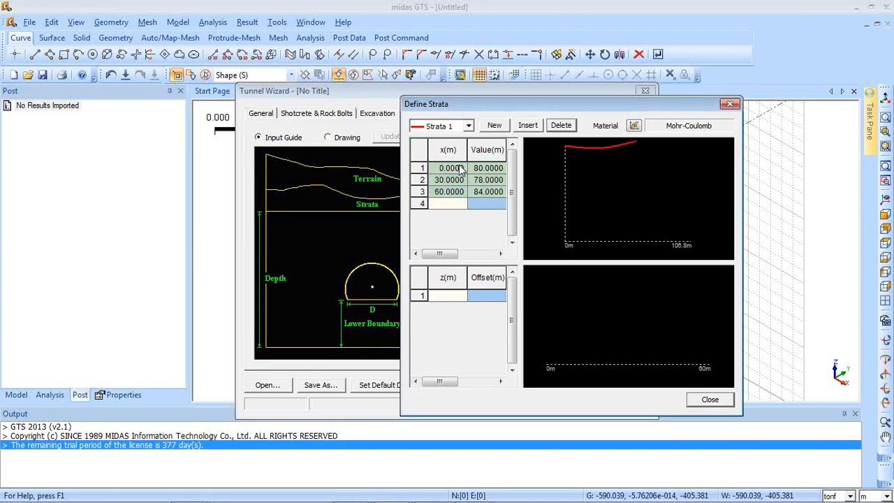
type("90")
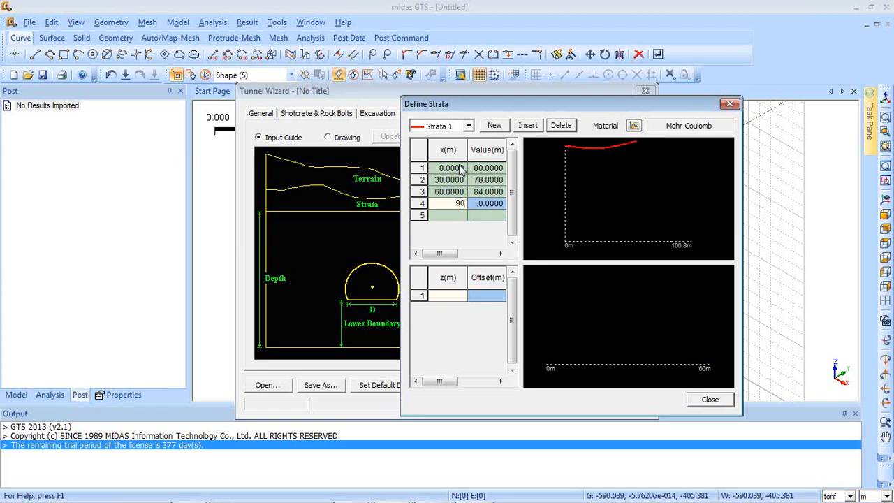
key("Tab")
type("79")
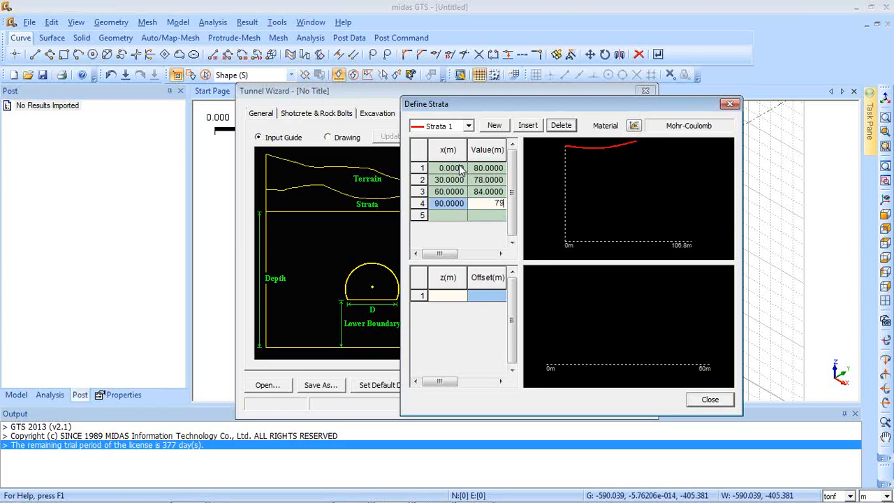
key("Return")
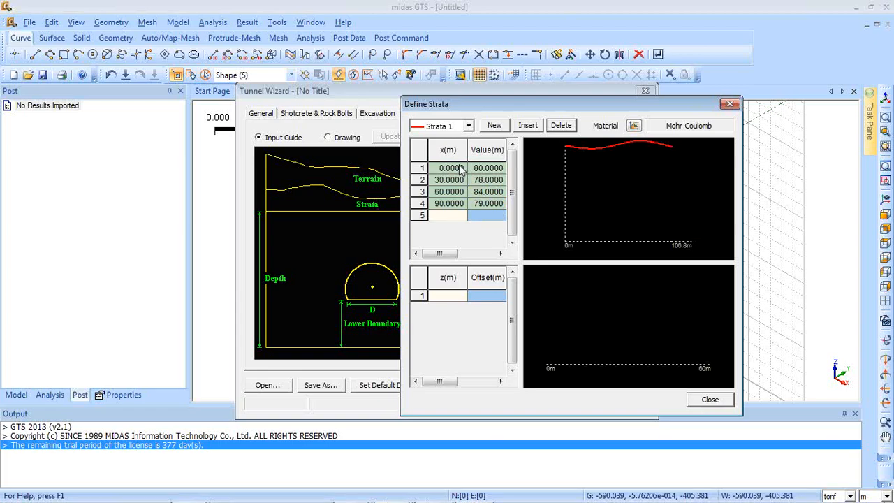
Complete the x-profile of Strata 1 with a value of 80 m at x 110.
type("1")
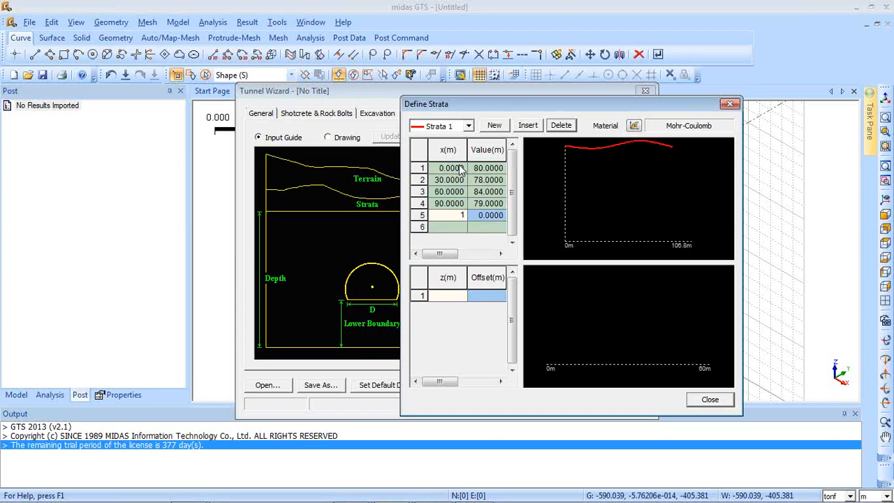
type("10")
key("Return")
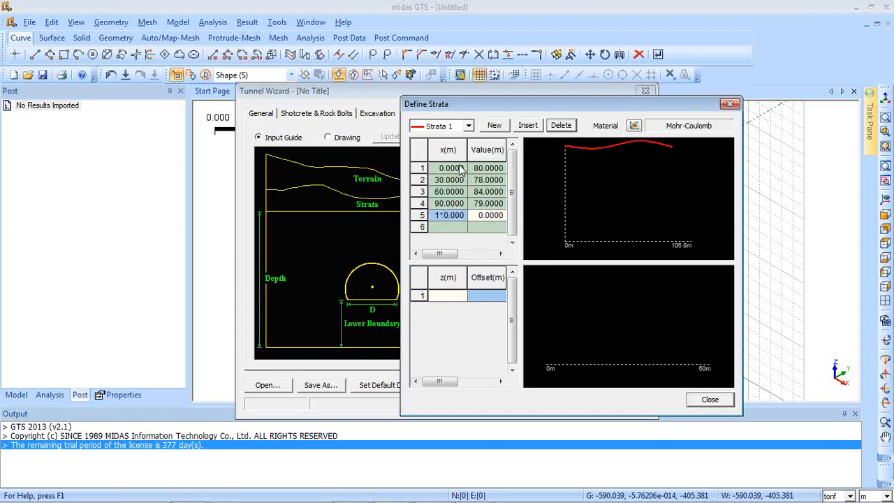
type("80")
key("Return")
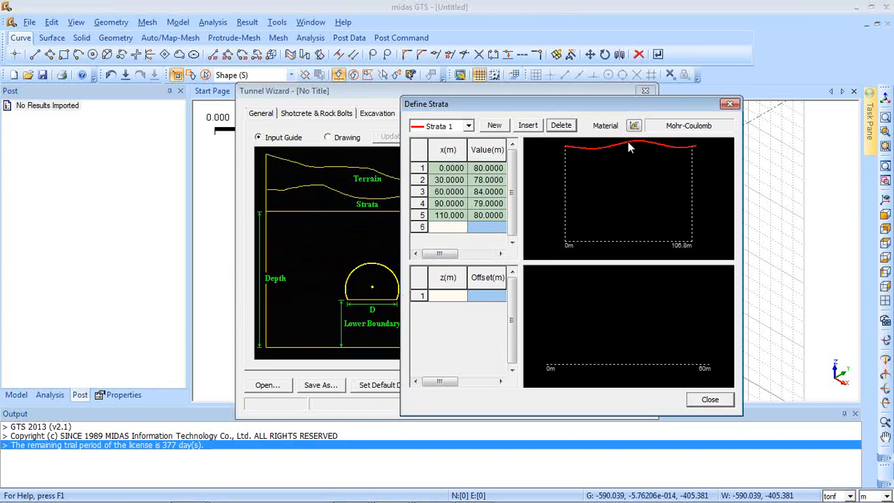
Enter the first two z-direction offsets of Strata 1: 0 m at z 0 and -2 m at z 20.
left_click(442, 298)
type("0")
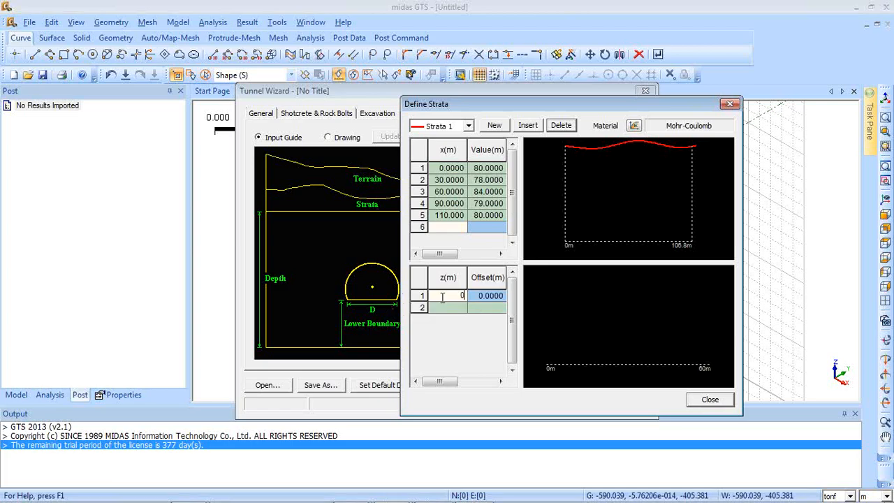
key("Return")
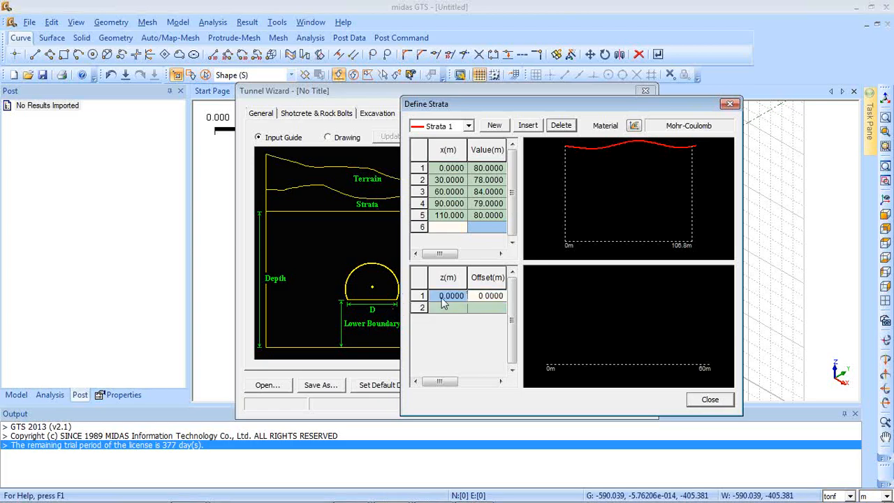
key("Return")
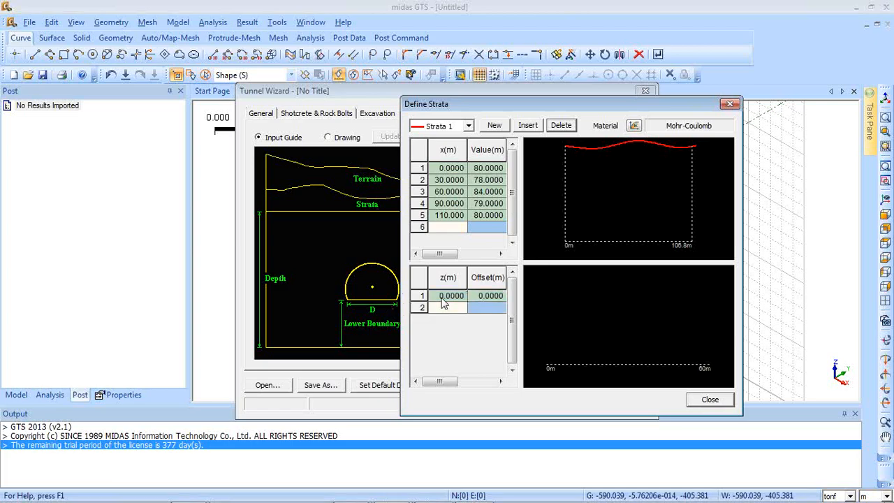
type("20")
key("Return")
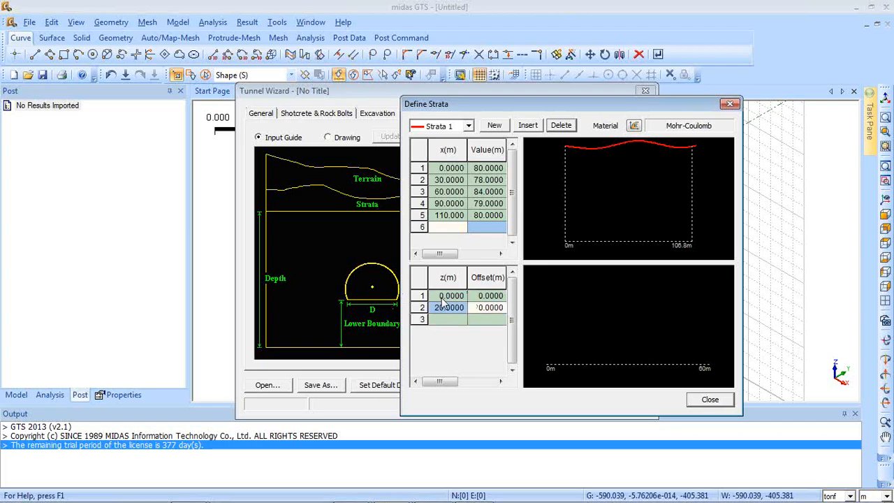
type("-2")
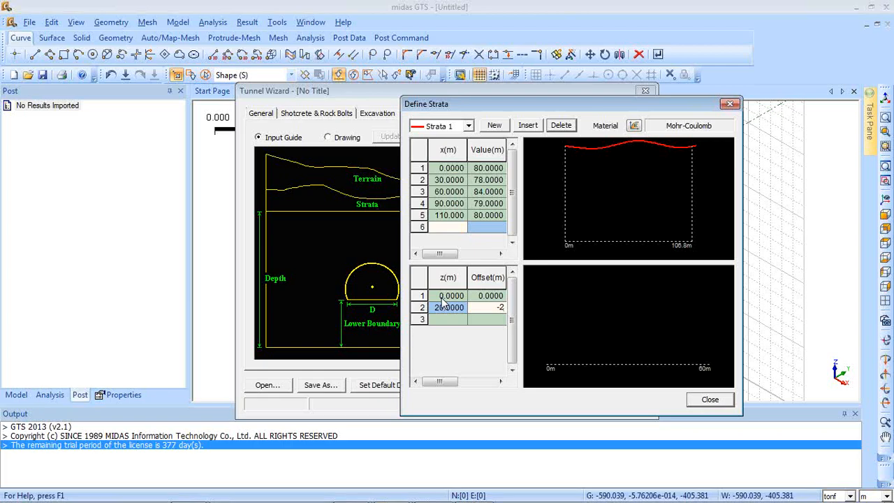
key("Return")
Add z-direction offsets to Strata 1 of 3 m at z 40 and 0 m at z 61.
type("4")
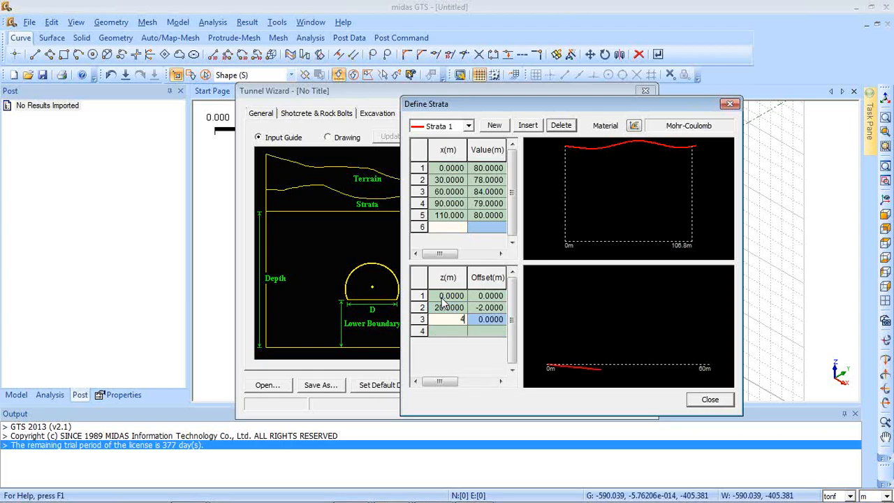
type("0")
key("Return")
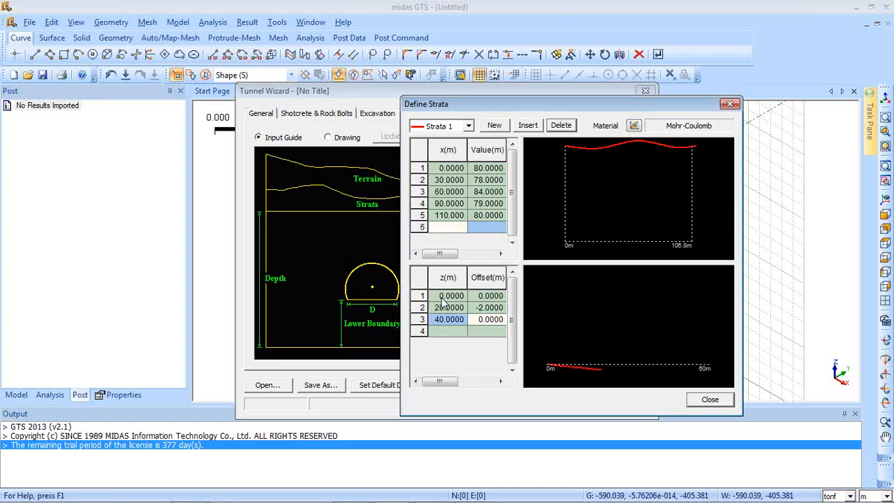
key("Right")
type("3")
key("Return")
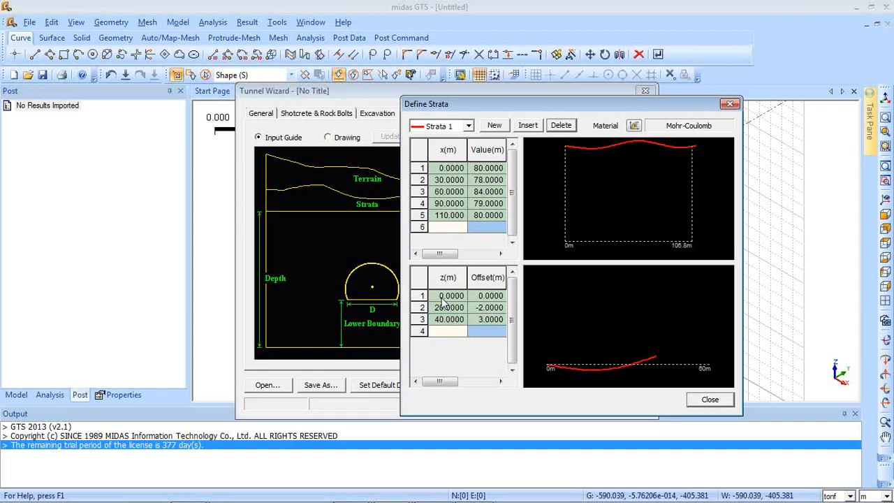
type("6")
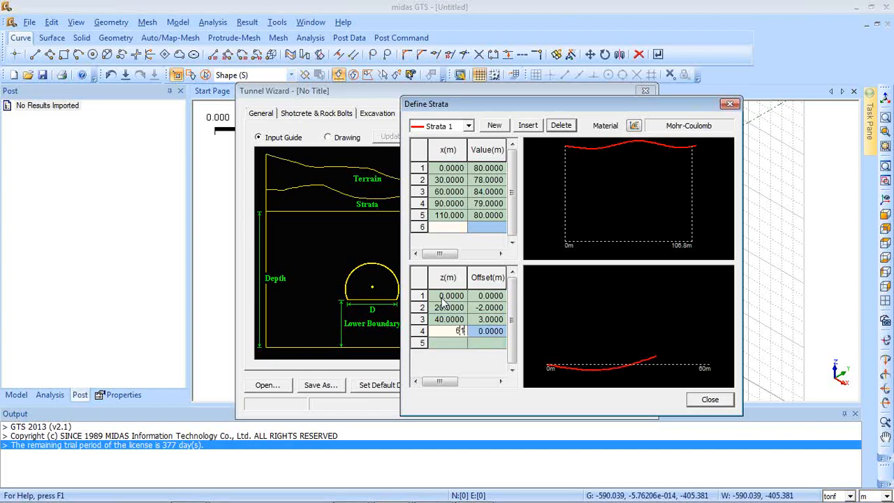
key("Return")
key("Right")
type("3")
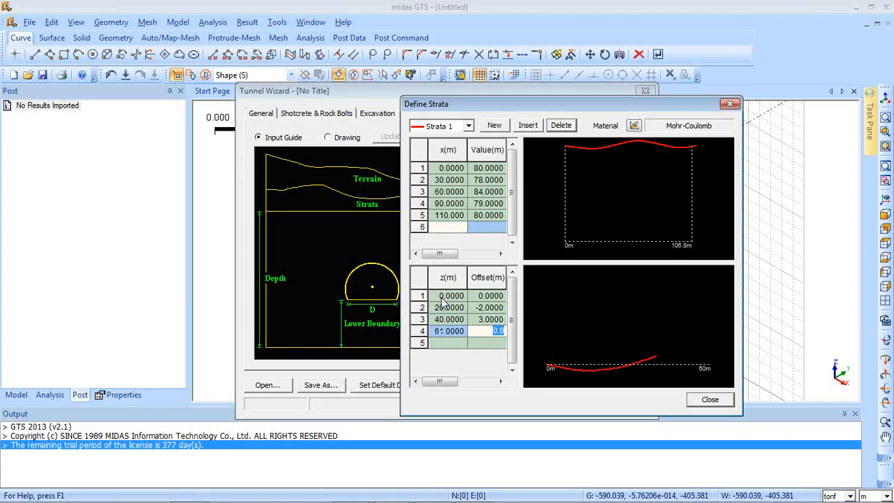
key("Return")
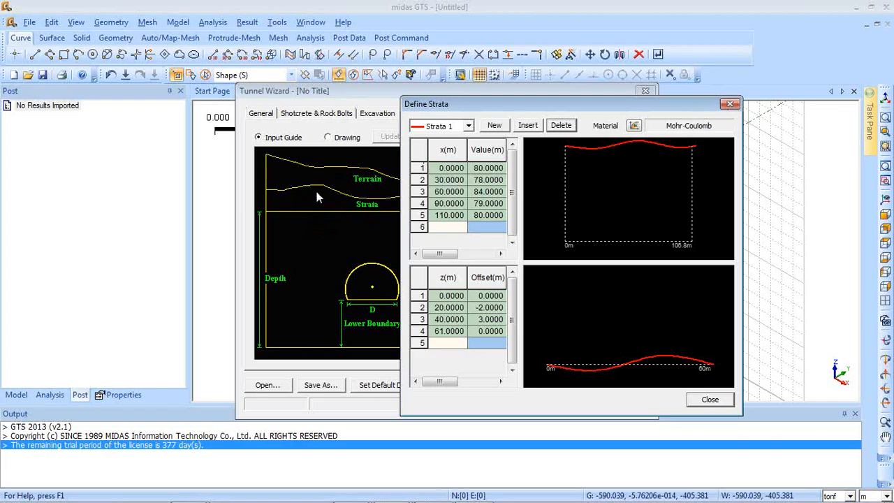
Name the Strata 1 ground material Soft rock, set K0x and K0y to 0.7, and close the strata definition.
left_click(634, 125)
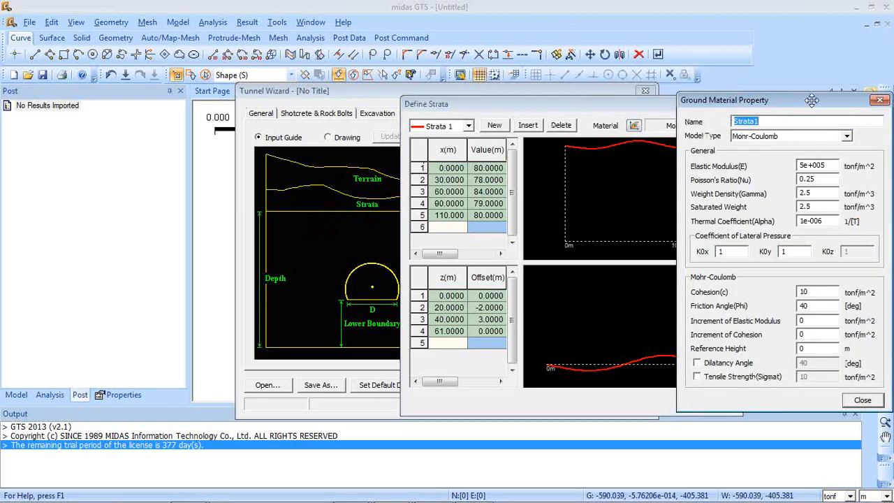
type("Soft rock")
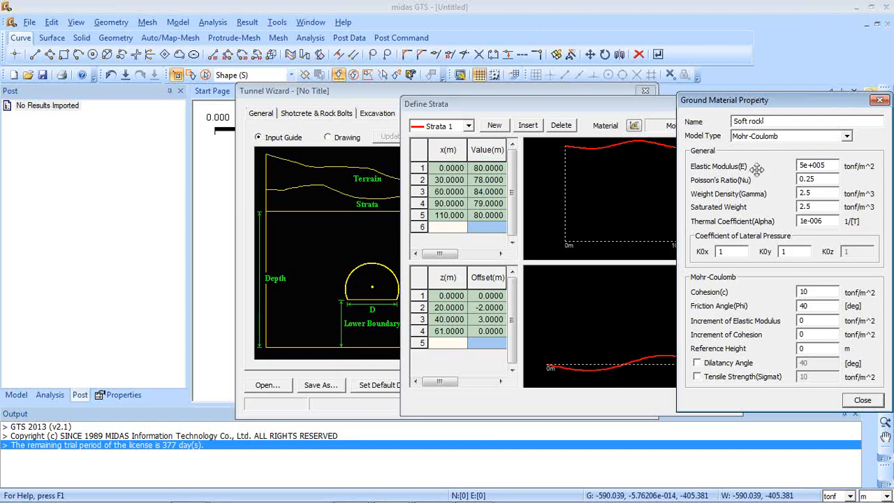
double_click(733, 255)
type("0.7")
key("Tab")
type("0.7")
left_click(862, 401)
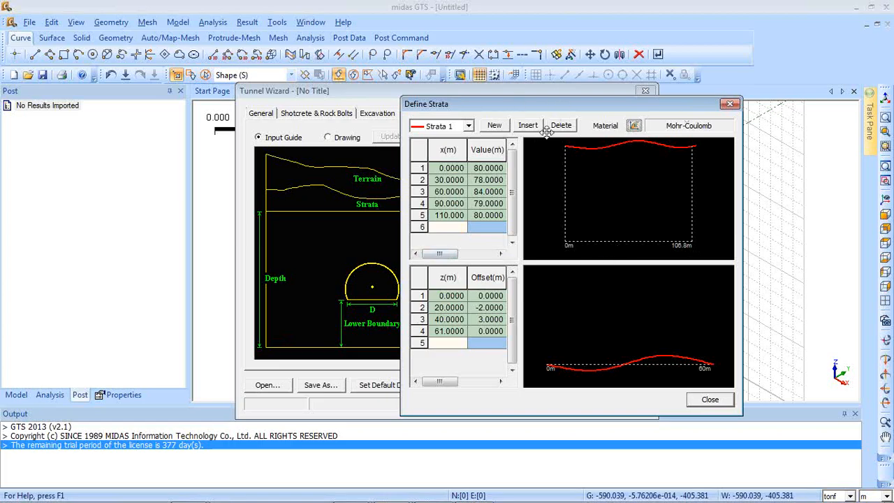
left_click(710, 400)
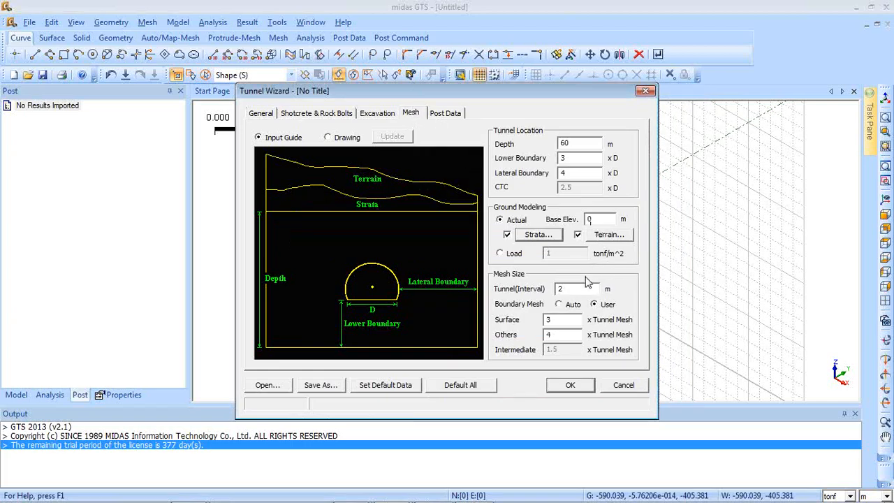
Set the user-defined boundary mesh size multipliers to 5 for Surface and 5 for Others.
double_click(559, 320)
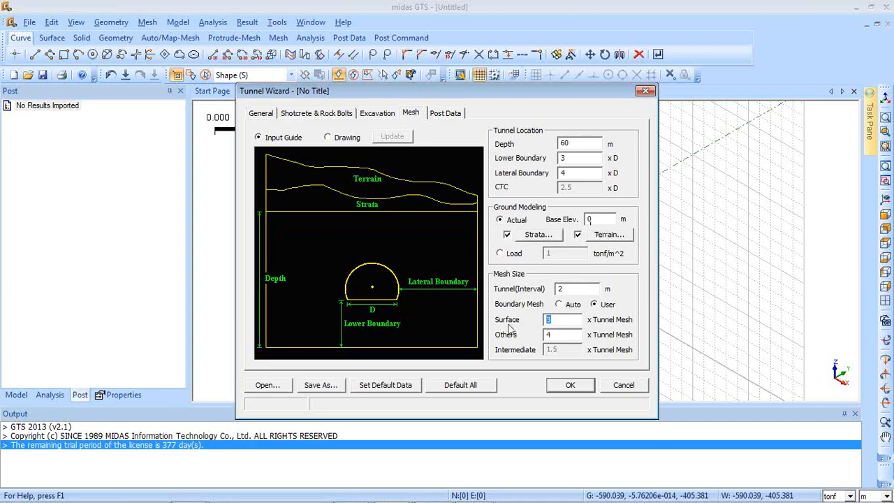
type("5")
double_click(575, 335)
type("5")
Review the Bench Cut, Ring Cut and CD Cut types among the other excavation methods, and restore Full Face Cut as the general method.
left_click(263, 115)
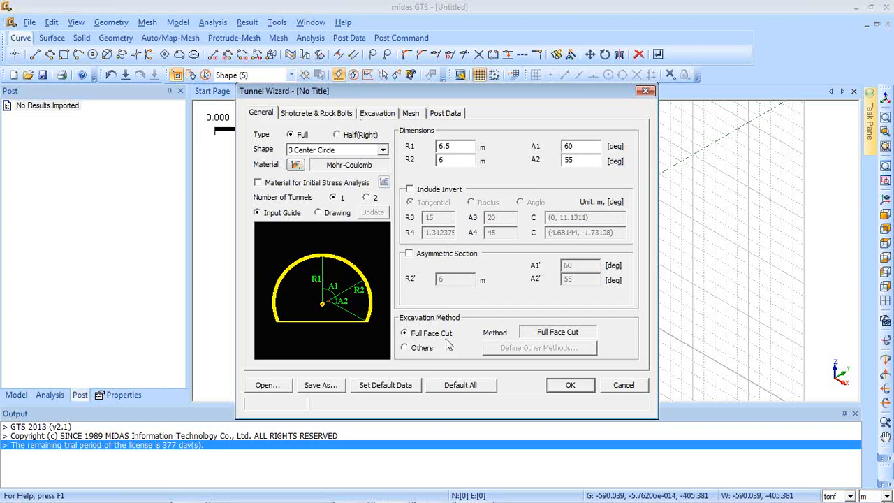
left_click(422, 354)
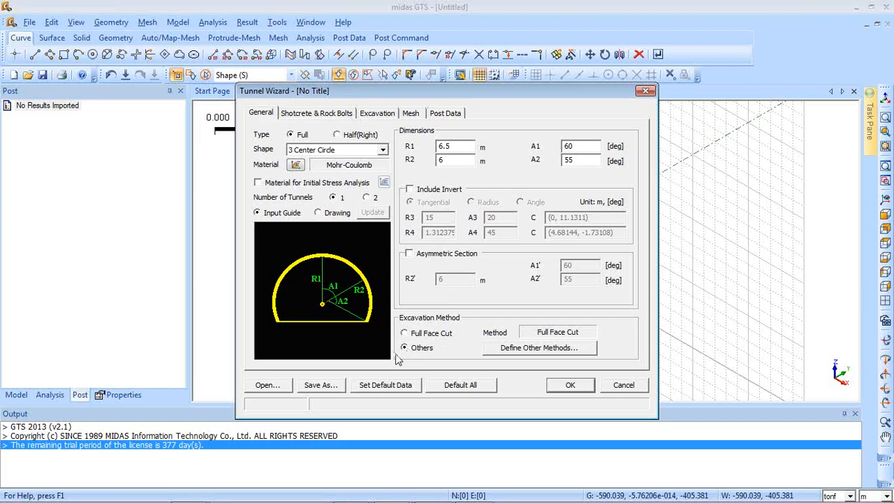
left_click(494, 349)
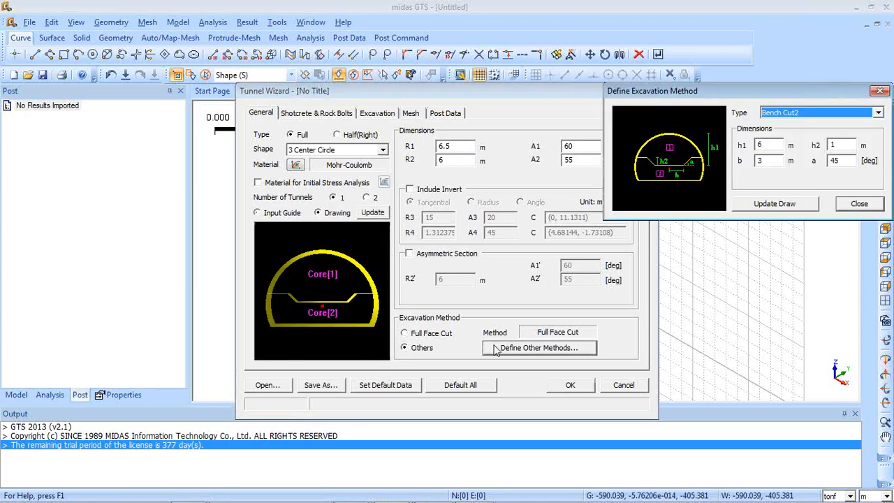
left_click_drag(726, 95, 473, 157)
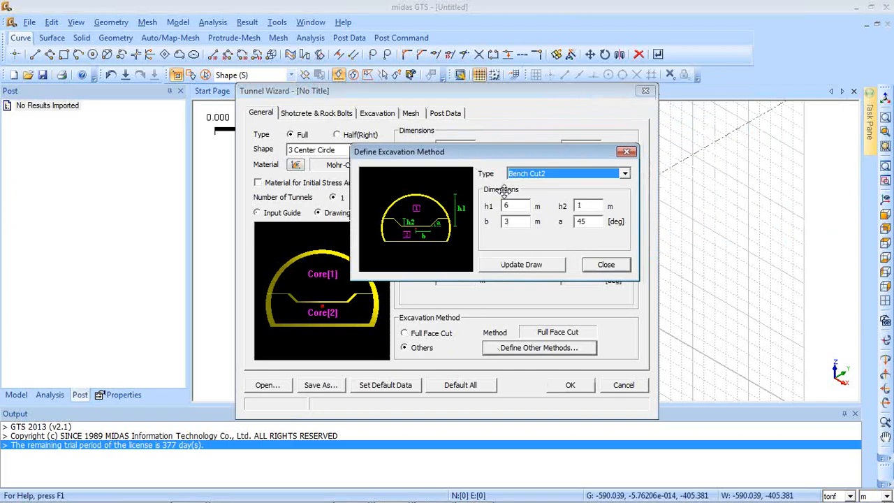
left_click(557, 174)
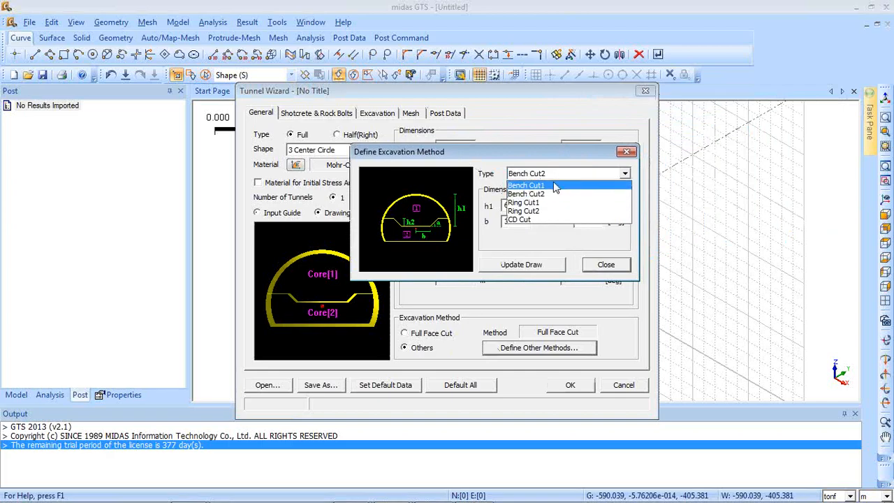
left_click(553, 183)
left_click(556, 174)
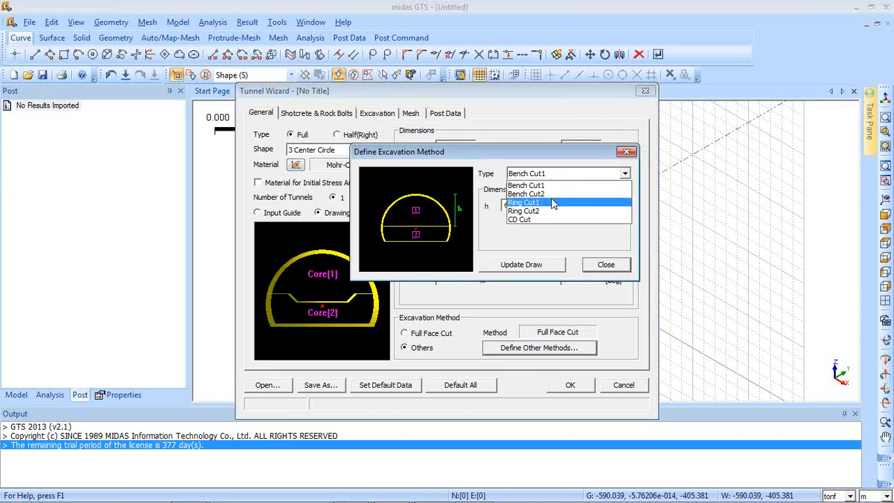
left_click(552, 201)
left_click(556, 175)
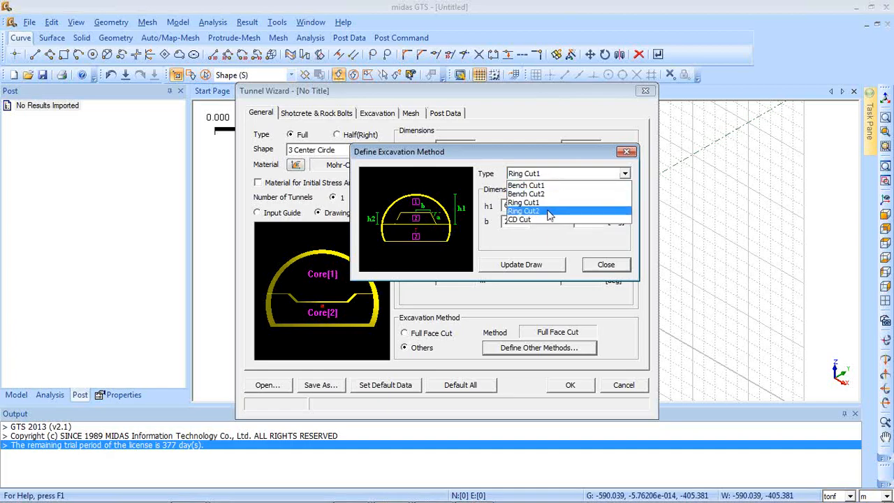
left_click(550, 210)
left_click(554, 175)
left_click(539, 219)
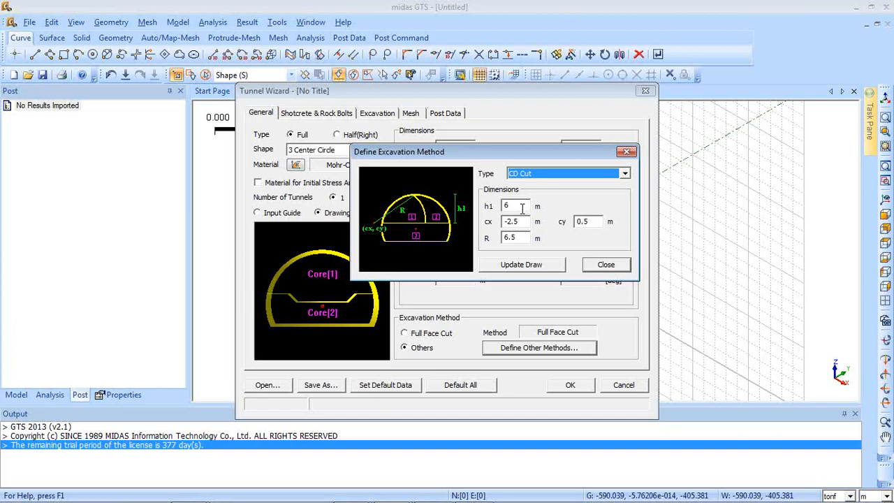
left_click(626, 152)
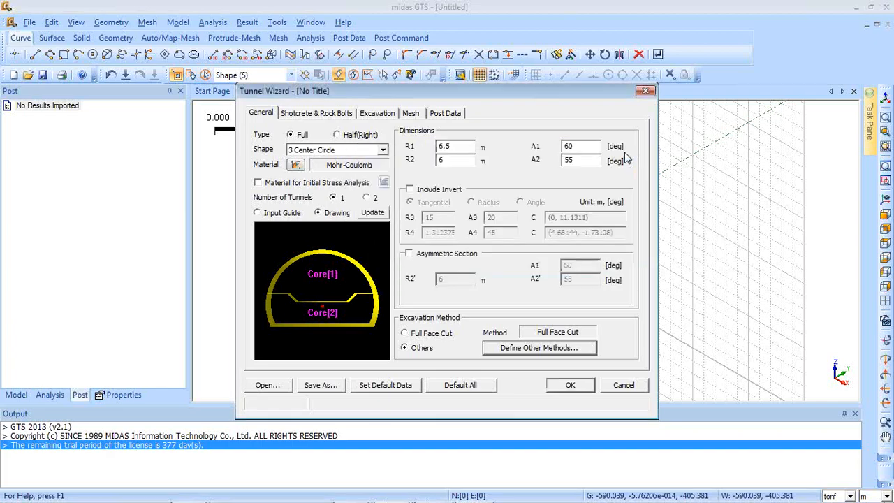
left_click(413, 335)
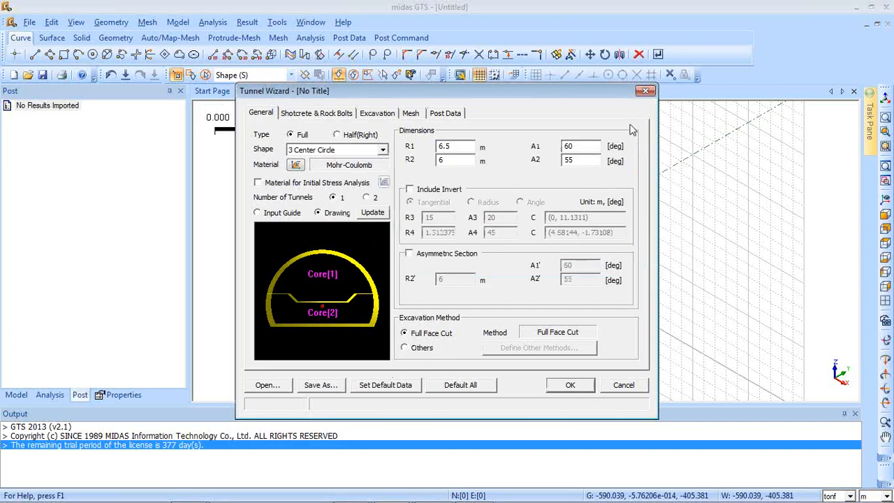
Review the shotcrete and rock bolt settings, the load distribution factors of the first excavation advance, and the strata definition.
left_click(300, 116)
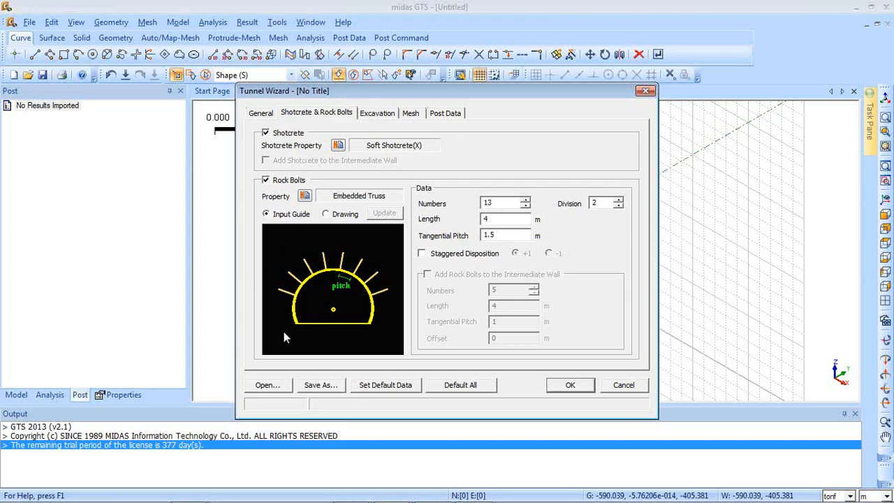
left_click(377, 114)
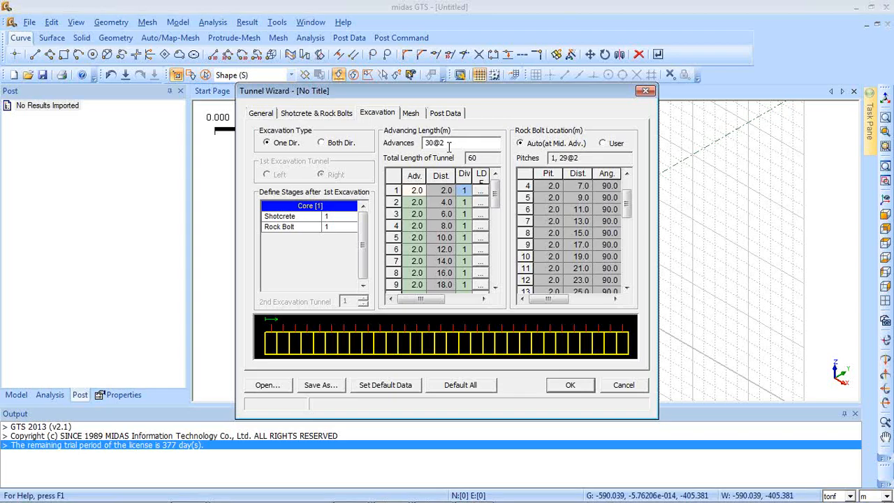
left_click(481, 190)
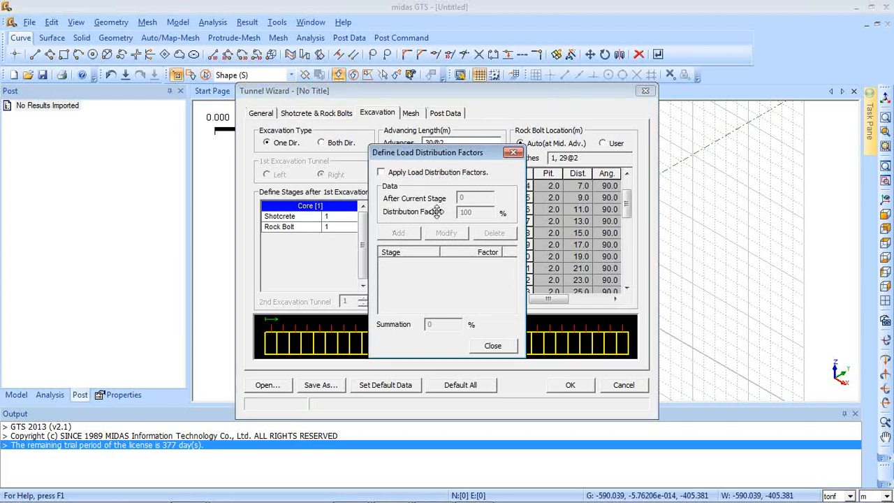
left_click(513, 153)
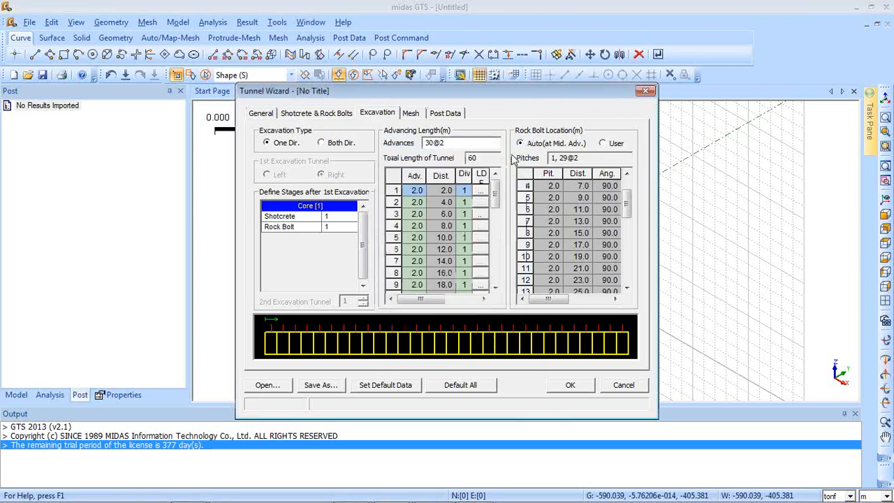
left_click(421, 115)
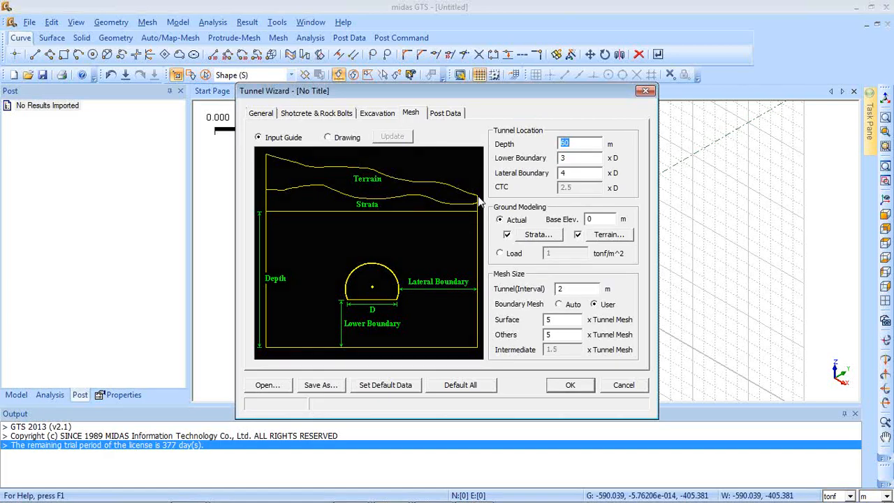
left_click(545, 235)
left_click(881, 91)
Set the terrain elevation grid size to 11 x 11 and load its elevations from the file BT2 Wizard Elevation.Dat.
left_click(613, 235)
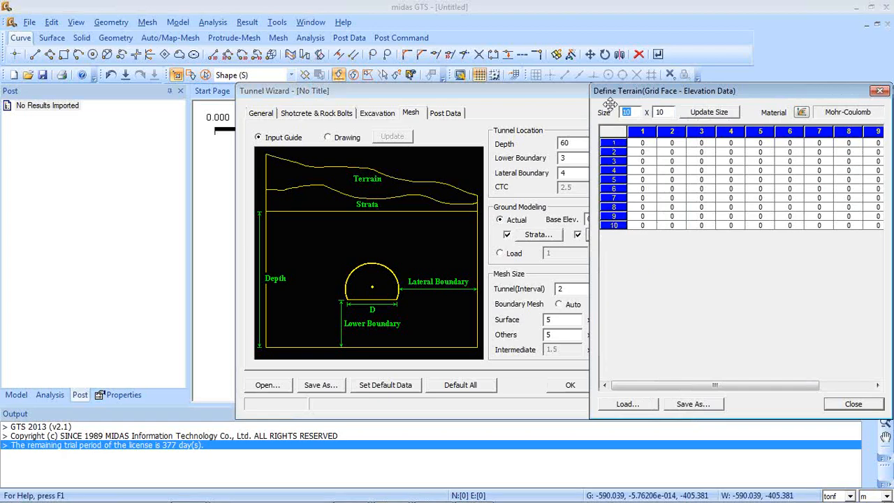
type("11")
key("Tab")
type("11")
left_click(716, 117)
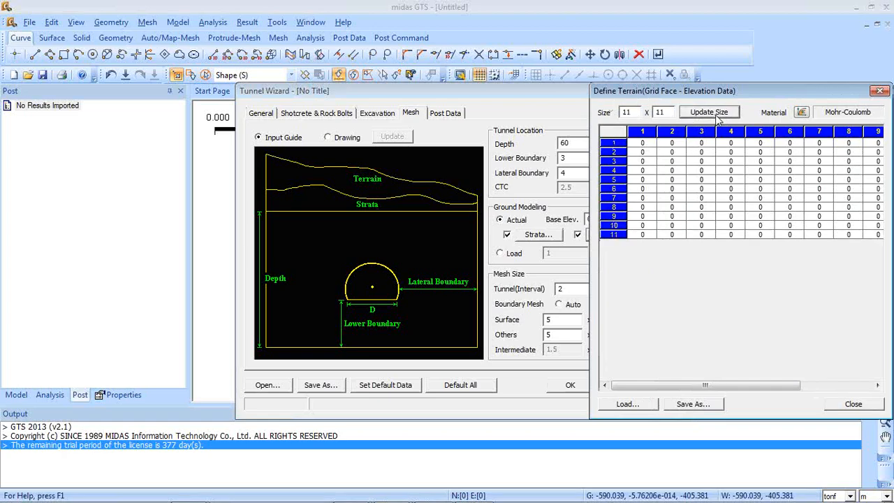
left_click(626, 404)
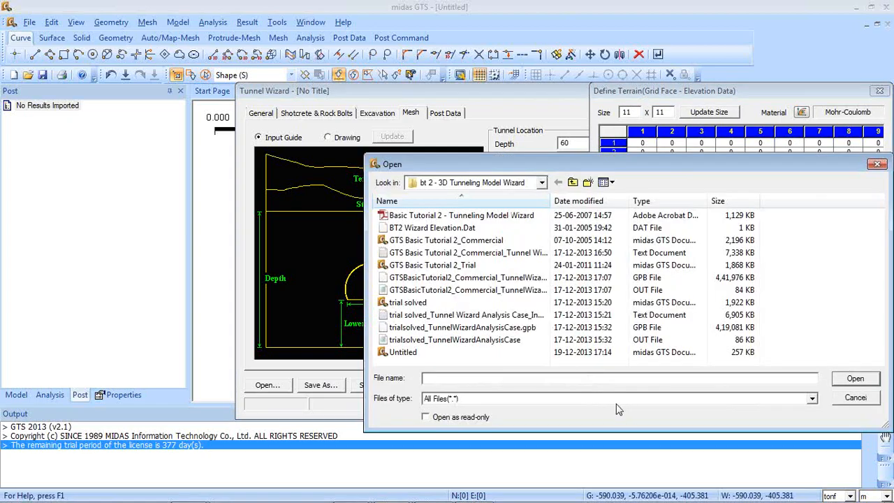
left_click(437, 228)
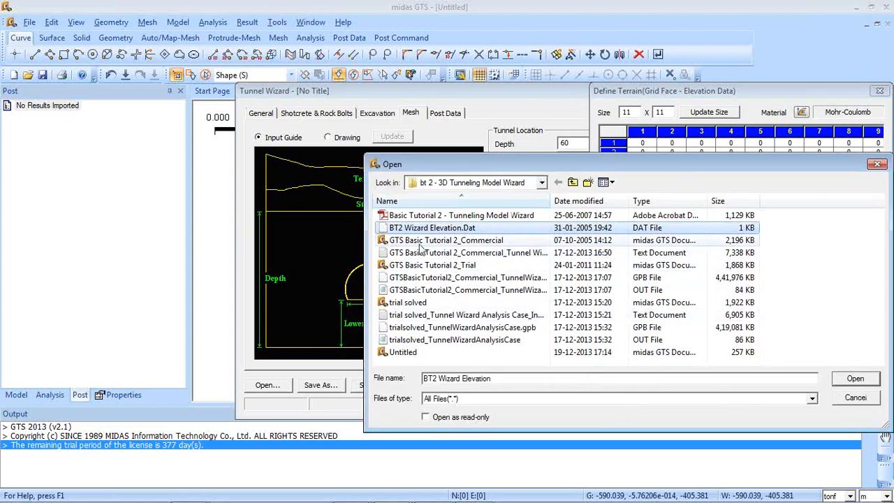
left_click(864, 383)
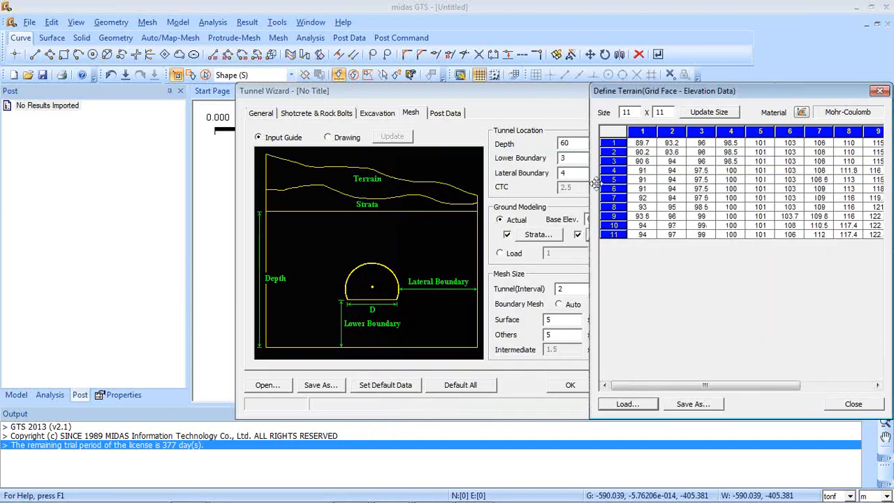
Name the terrain's ground material TOp.soil and set its Poisson's ratio to 0.3.
left_click(803, 113)
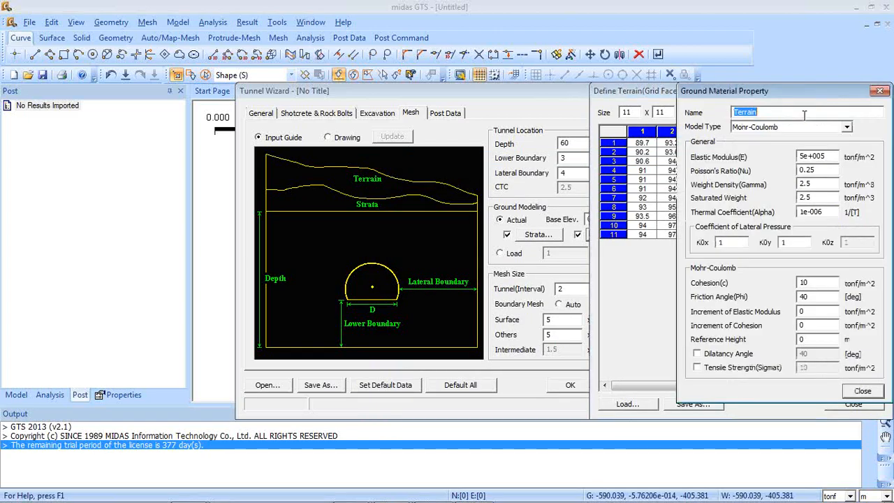
type("Terrain")
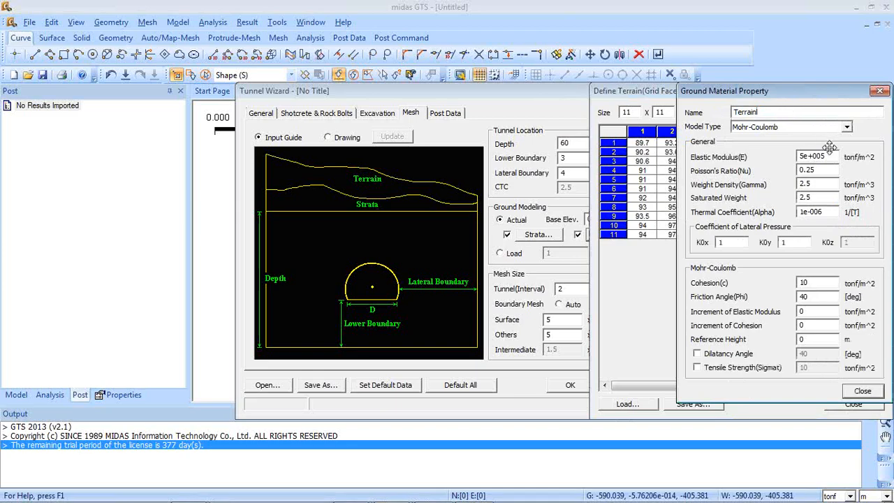
left_click_drag(767, 116, 720, 99)
type("TOp. soil")
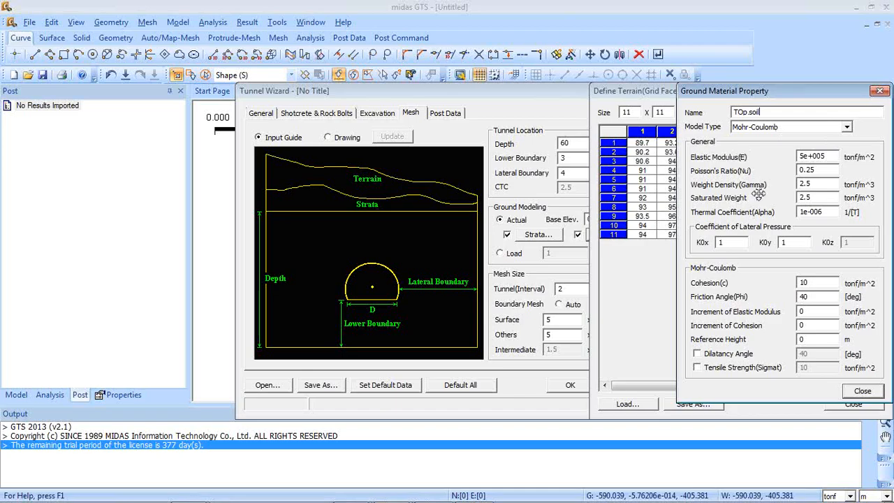
double_click(812, 169)
left_click(812, 170)
left_click_drag(821, 169, 804, 170)
type("3")
Set K0x and K0y of the terrain's ground material to 0.5, and close the terrain definition.
left_click_drag(728, 242, 698, 240)
type("0.5")
key("Tab")
type("0.5")
left_click(867, 392)
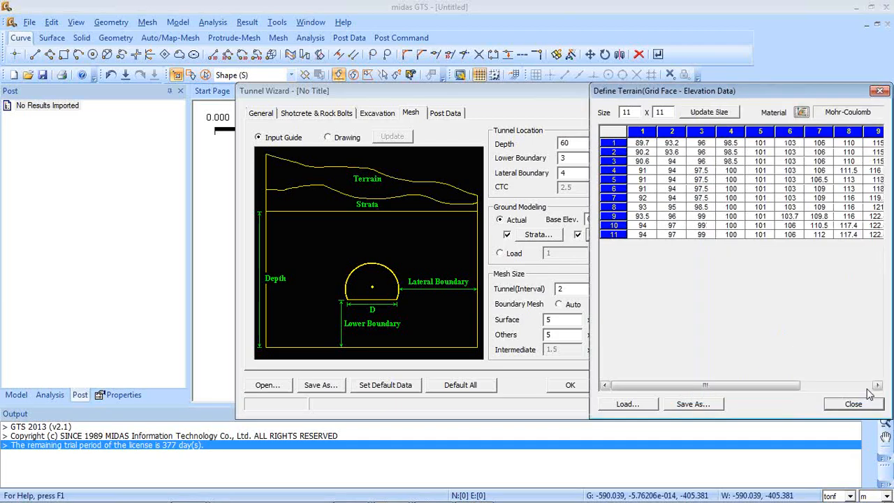
left_click(854, 405)
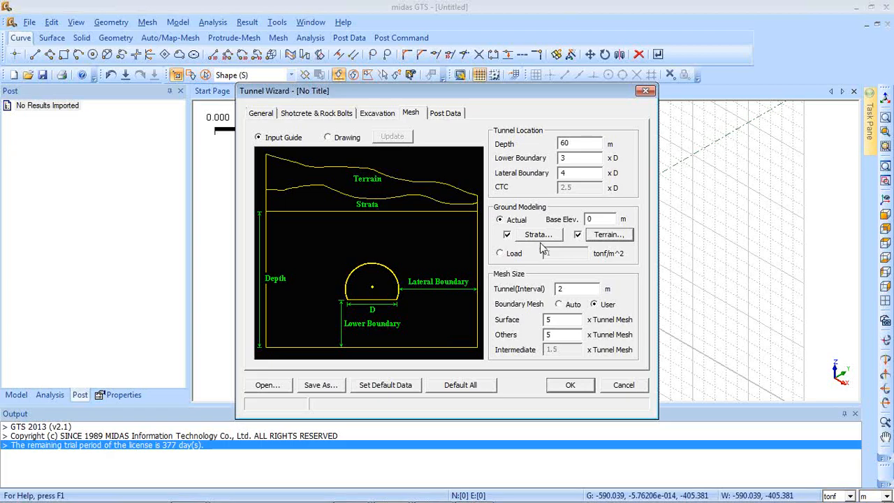
Set the stage selection interval for the Vertical Disp. of Crown-1 post data to 5.
left_click(448, 114)
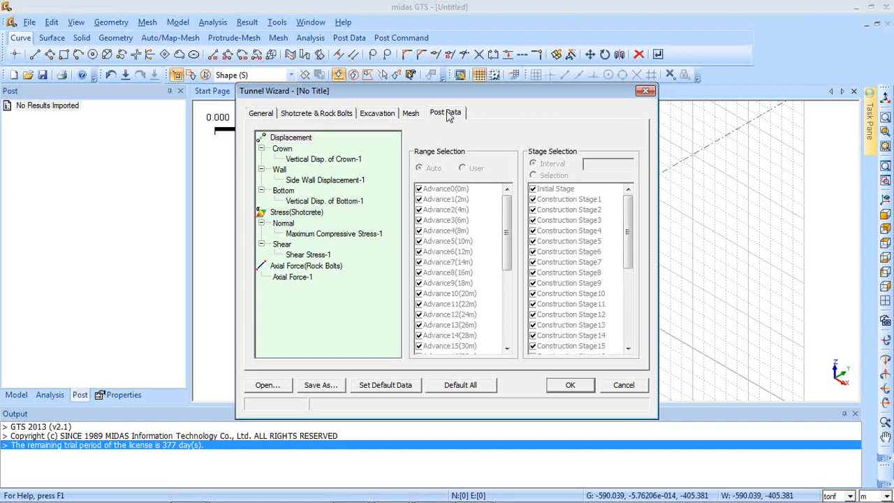
left_click(364, 153)
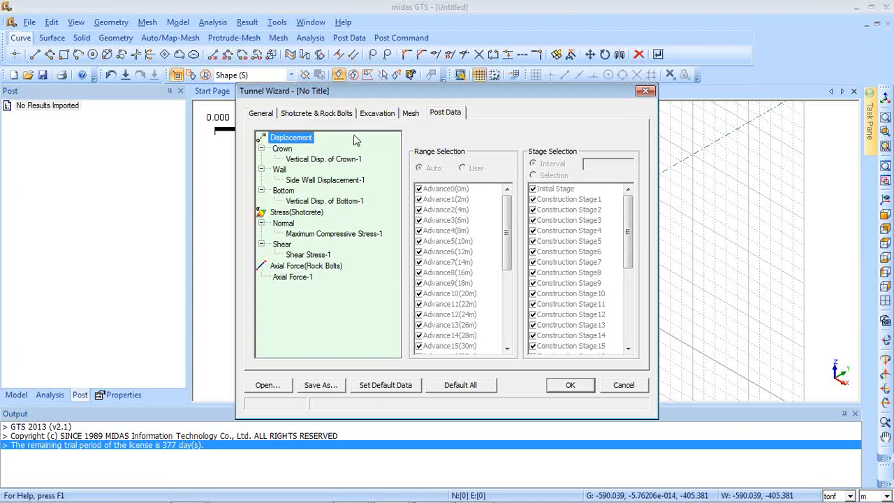
left_click(346, 160)
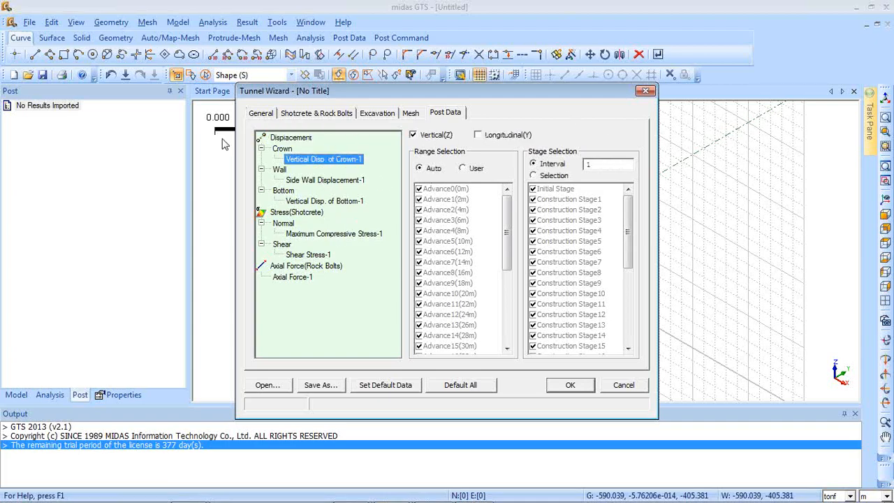
double_click(603, 164)
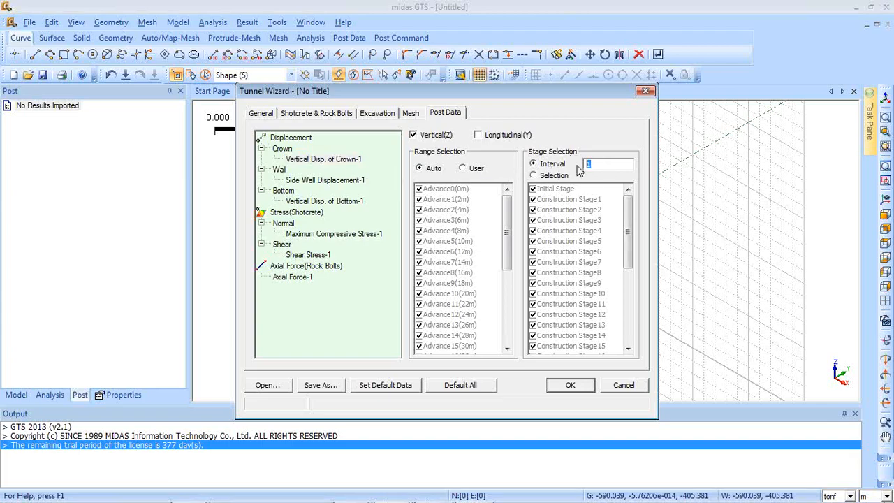
type("5")
Set the stage selection interval for the Side Wall Displacement-1 post data to 5.
left_click(334, 192)
left_click(334, 181)
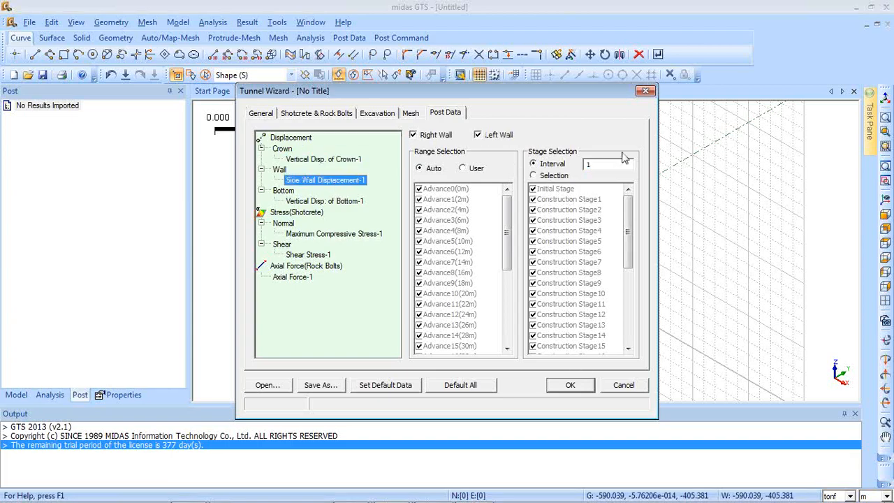
double_click(589, 164)
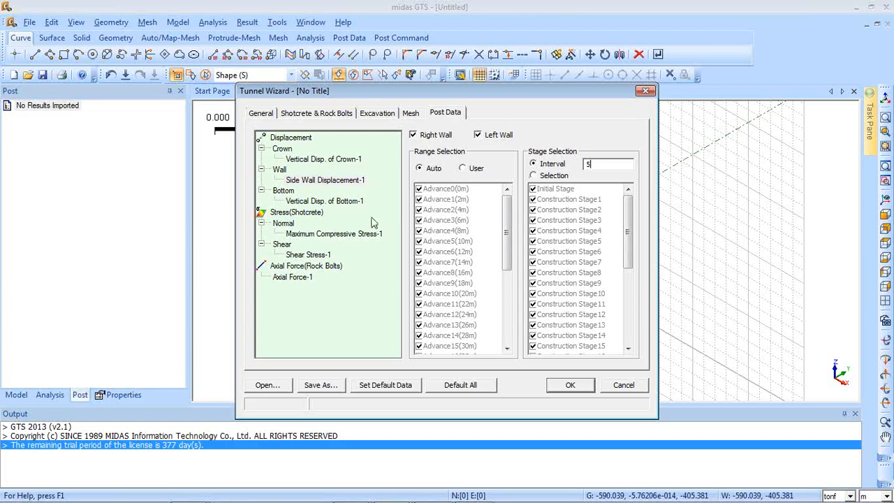
Edit the stage selection interval for Vertical Disp. of Bottom-1, and set the Maximum Compressive Stress-1 interval to 5.
left_click(327, 201)
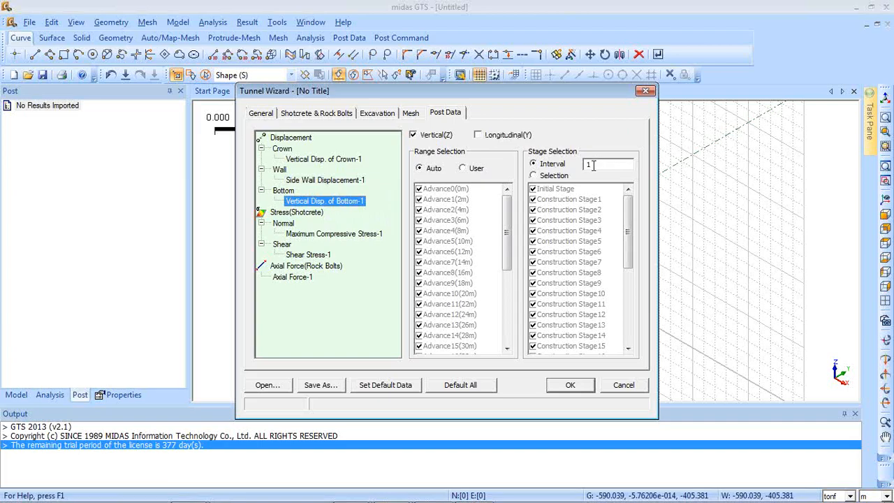
double_click(593, 164)
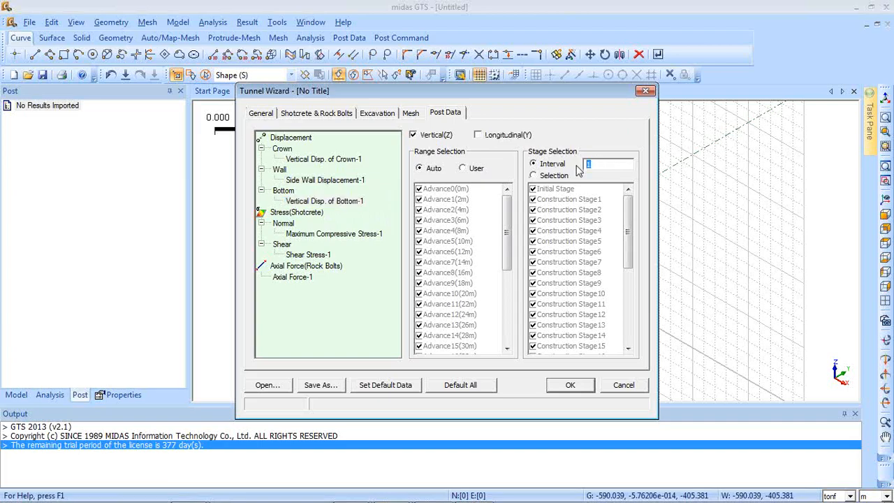
left_click(340, 235)
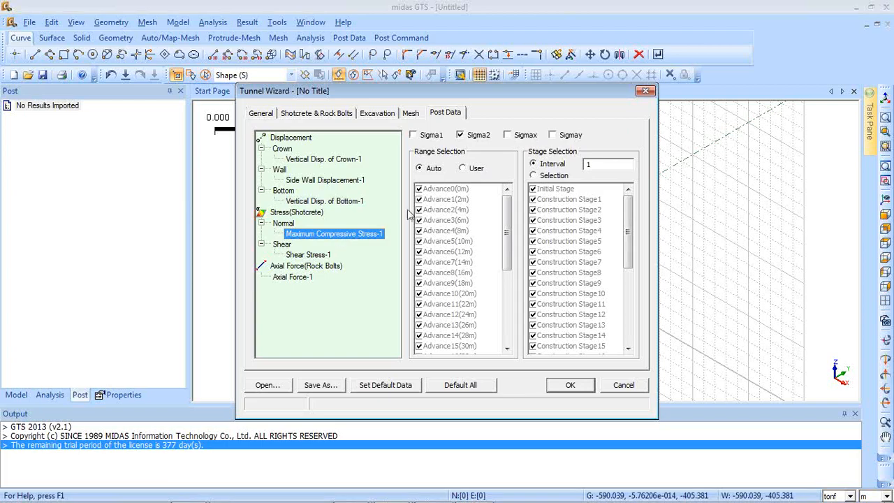
double_click(610, 164)
type("5")
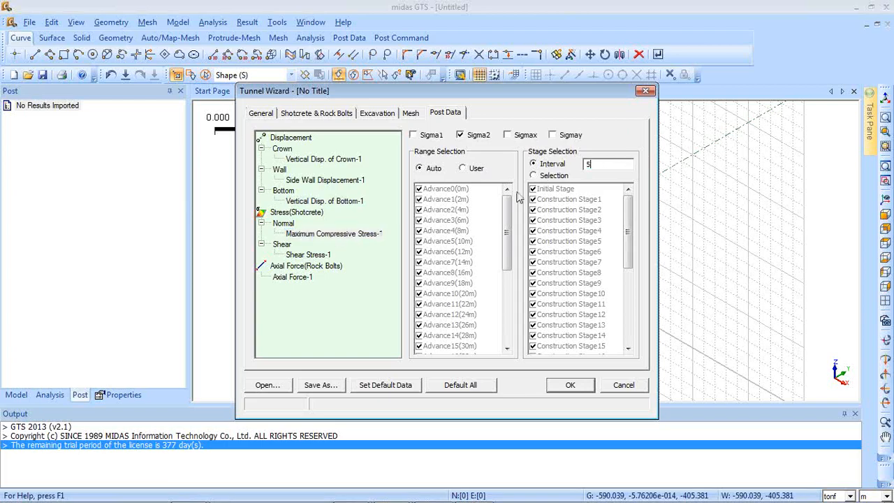
Set the stage selection interval for the Shear Stress-1 and Axial Force-1 post data to 5.
left_click(322, 255)
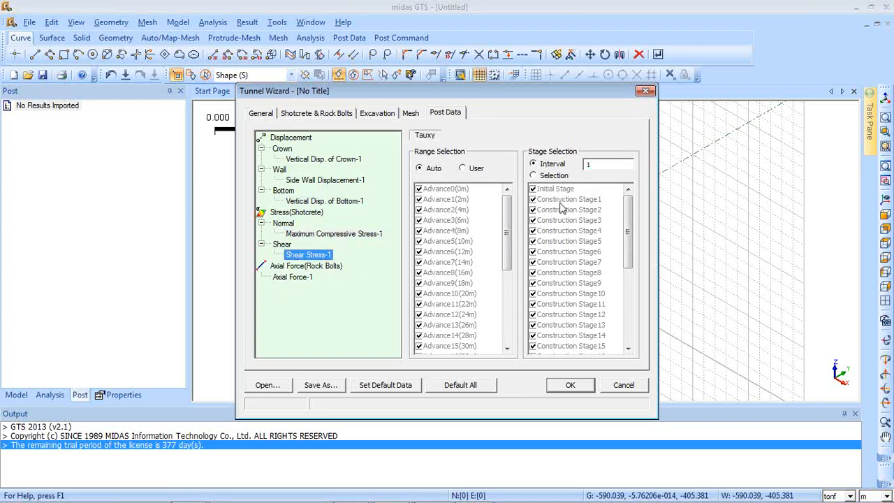
double_click(604, 164)
type("5")
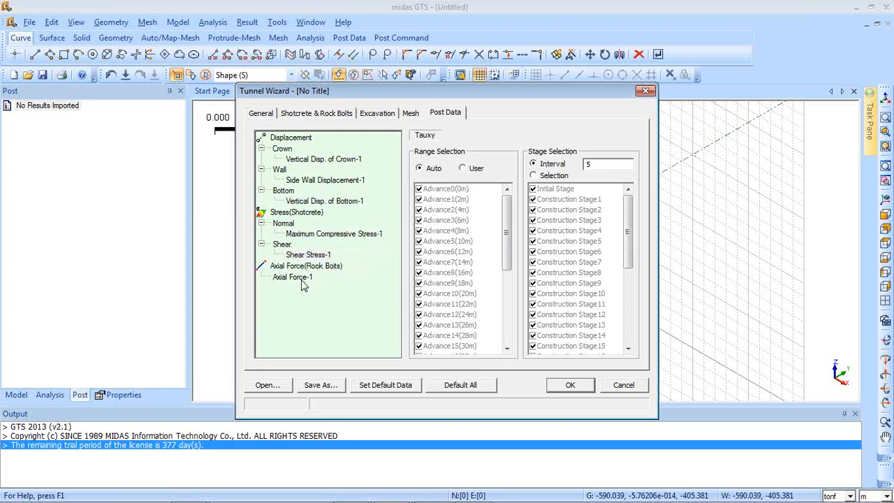
left_click(302, 283)
double_click(613, 162)
type("5")
Review the wizard's general, shotcrete and rock bolt, excavation and post-data settings, and generate the tunnel model.
left_click(262, 114)
left_click(334, 114)
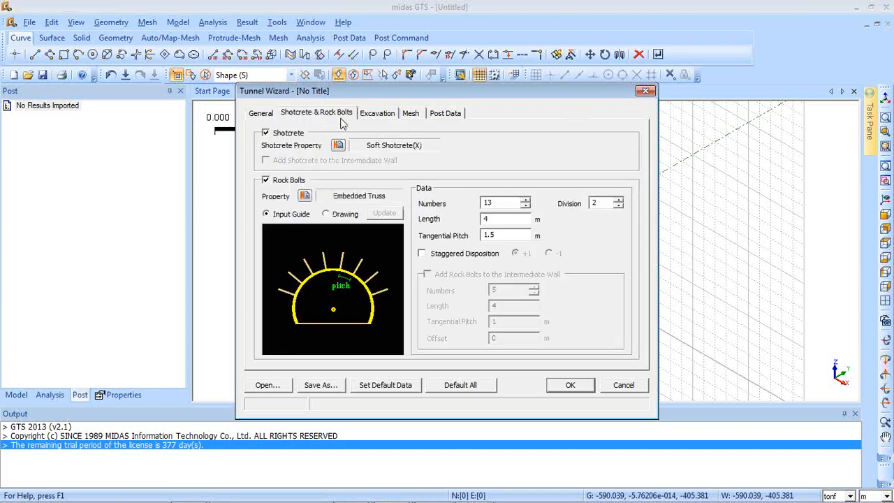
left_click(377, 115)
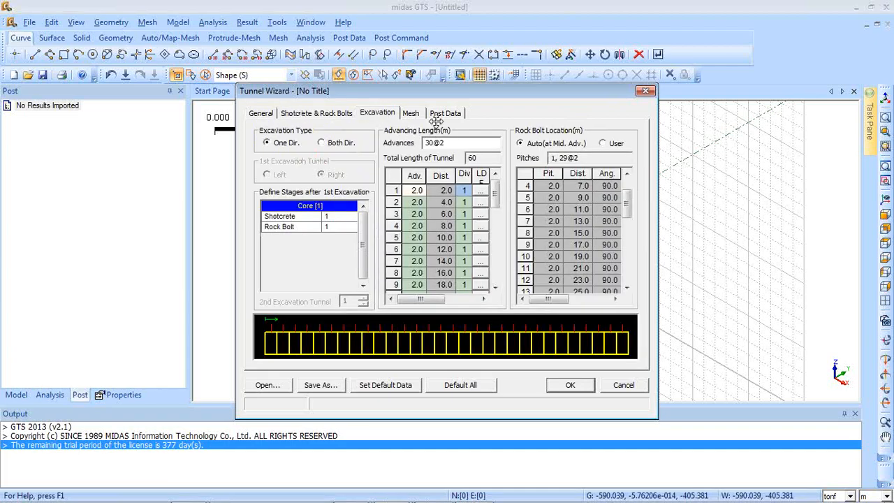
left_click(444, 114)
left_click(571, 383)
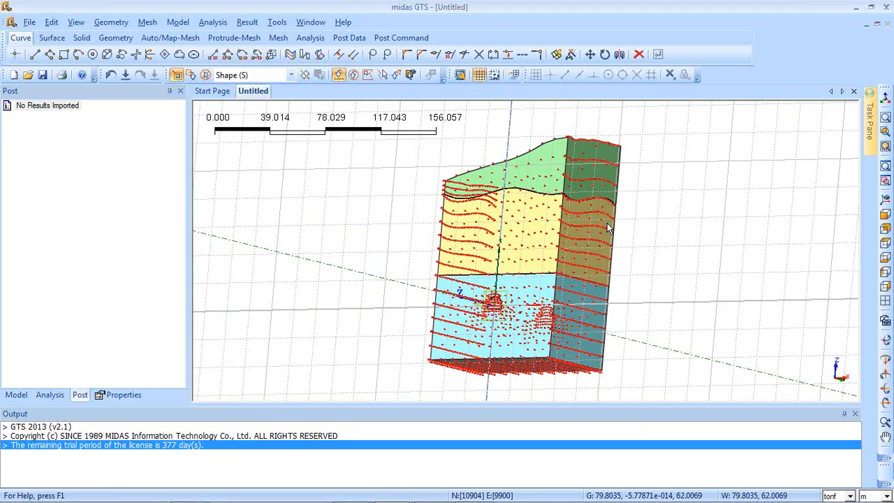
Hide the Support boundary set and inspect the meshed ground block with its strata, terrain surface and tunnel face.
left_click(52, 395)
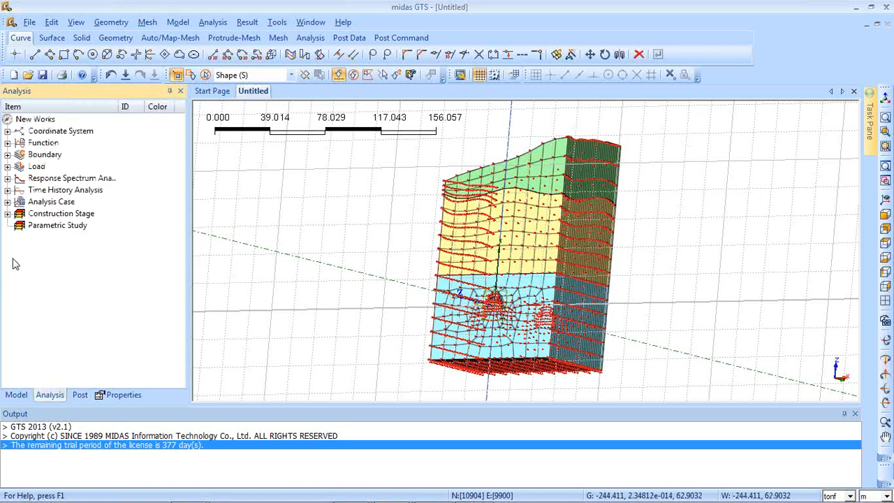
left_click(7, 155)
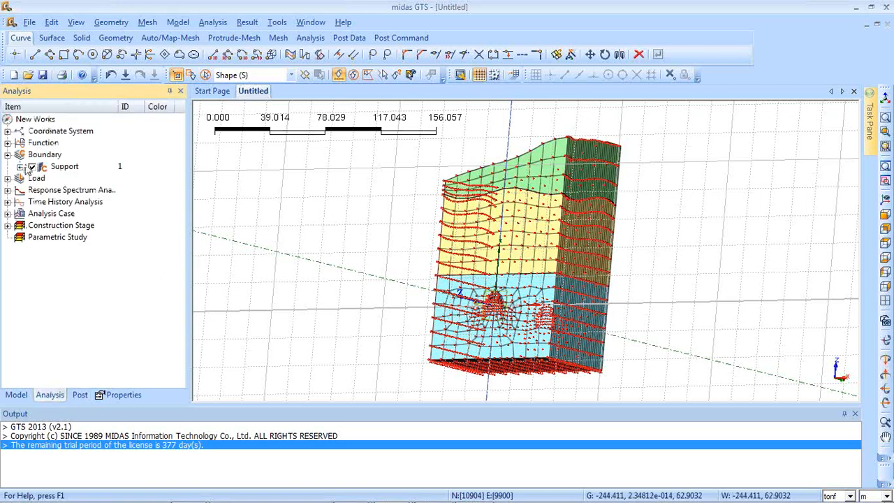
left_click(31, 167)
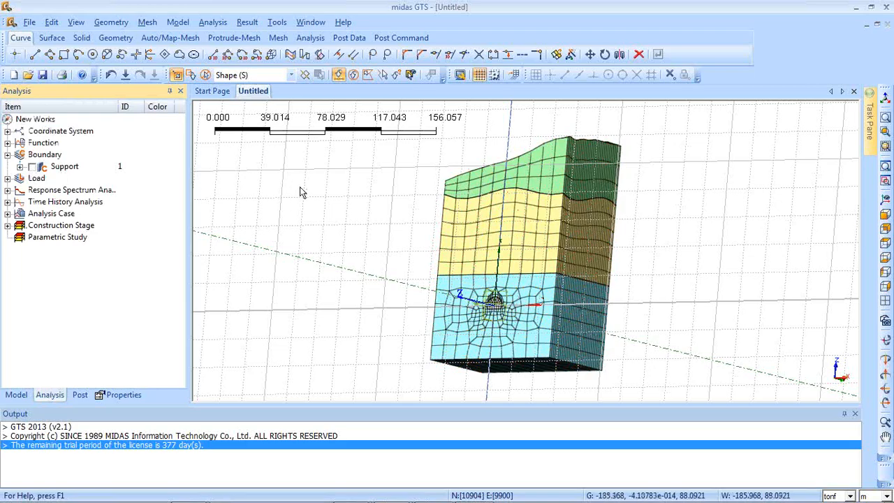
left_click_drag(354, 204, 397, 228, "ctrl")
scroll(544, 202, "up", 1)
left_click_drag(546, 207, 577, 263, "ctrl")
scroll(578, 262, "down", 1)
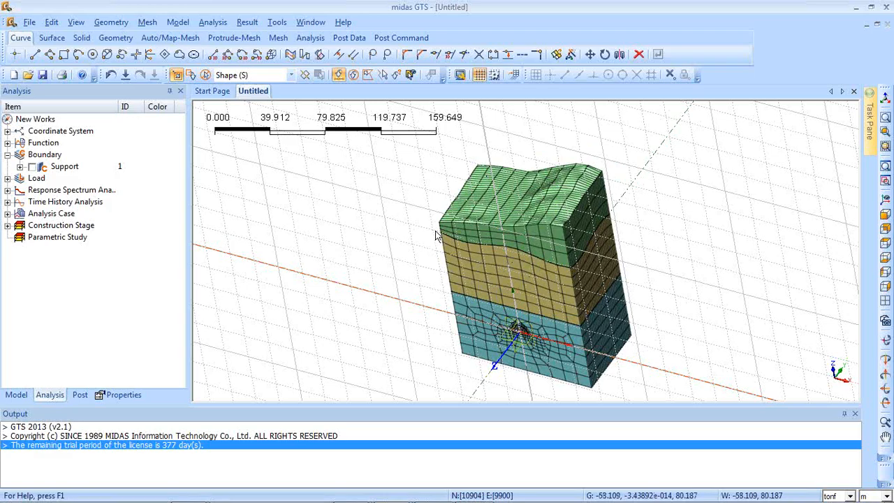
middle_click_drag(509, 288, 526, 234)
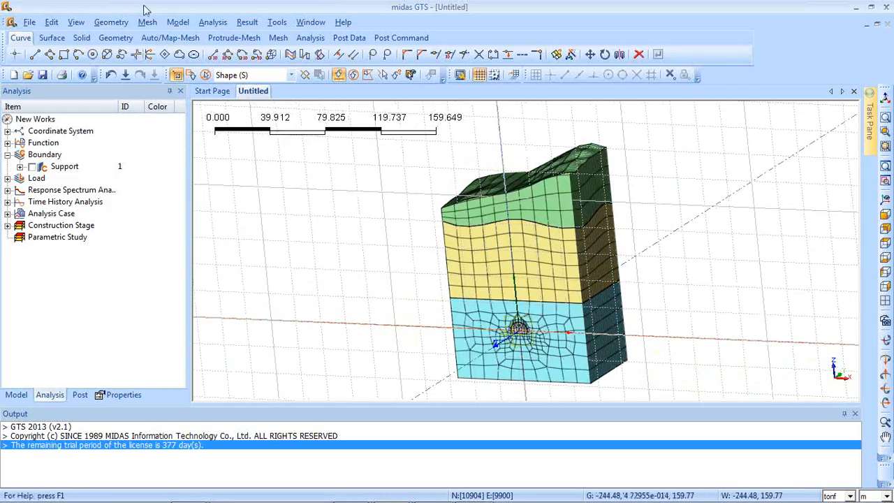
Review the Initial Stage's activated data and global water level option in the construction stage definition, and close it.
left_click(179, 22)
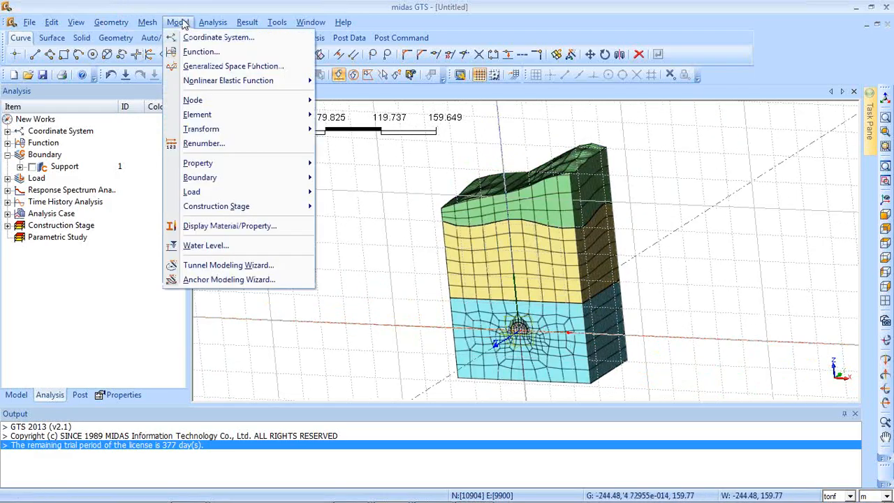
mouse_move(259, 207)
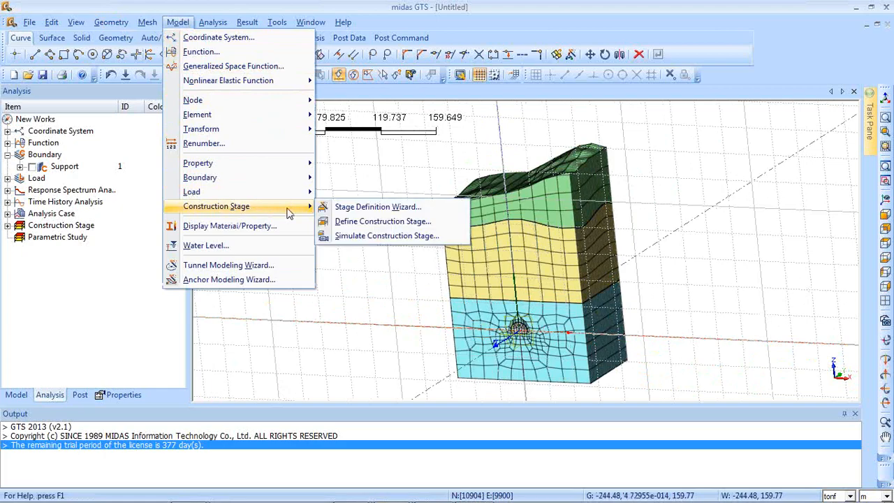
left_click(347, 221)
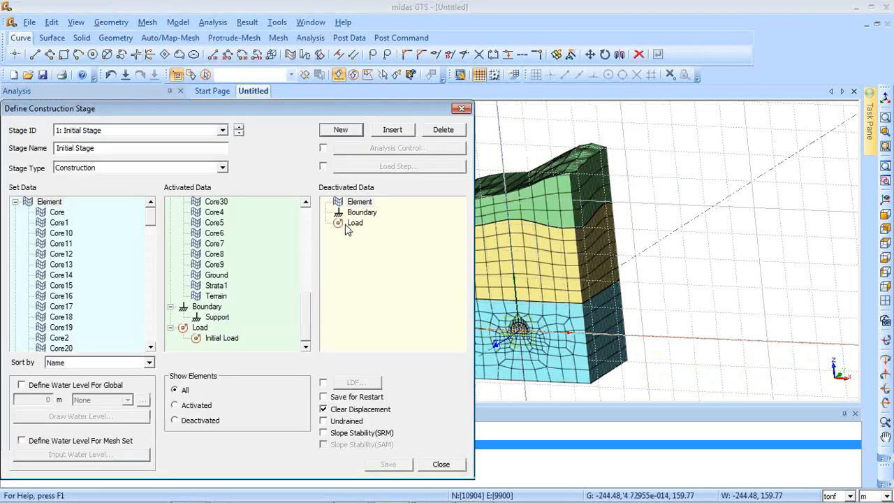
left_click_drag(287, 81, 289, 75)
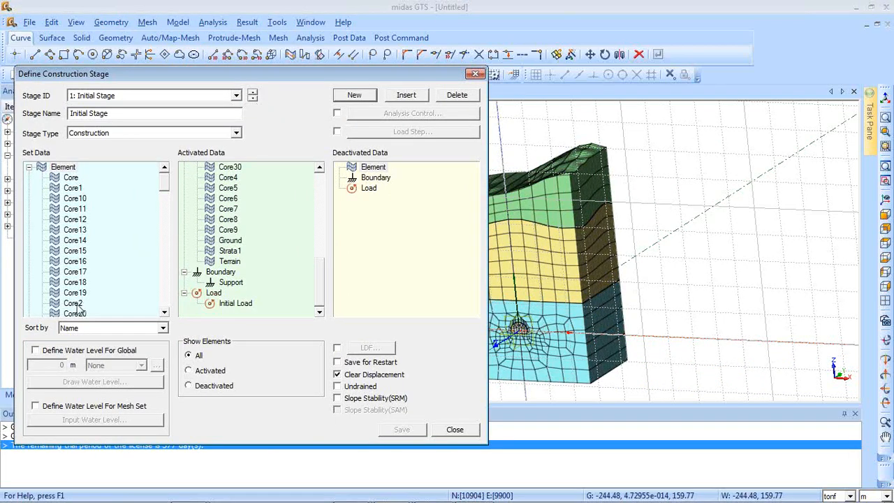
left_click(37, 352)
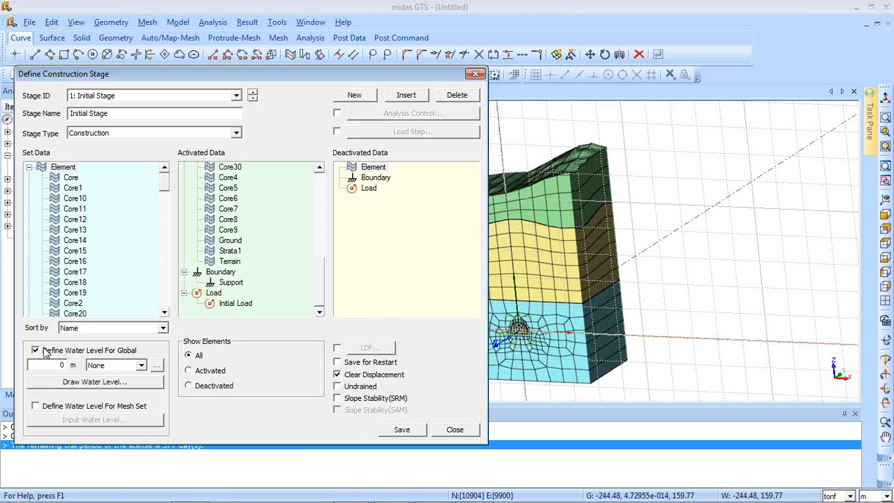
left_click(46, 351)
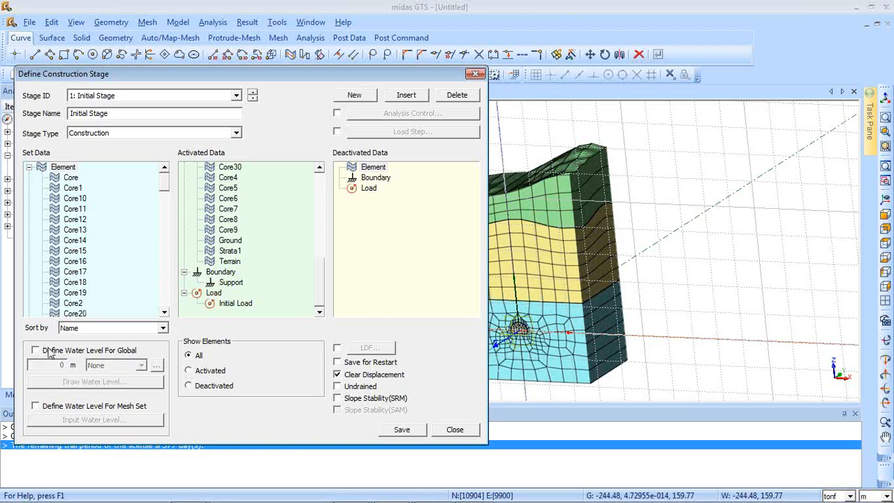
left_click(476, 73)
left_click(252, 294)
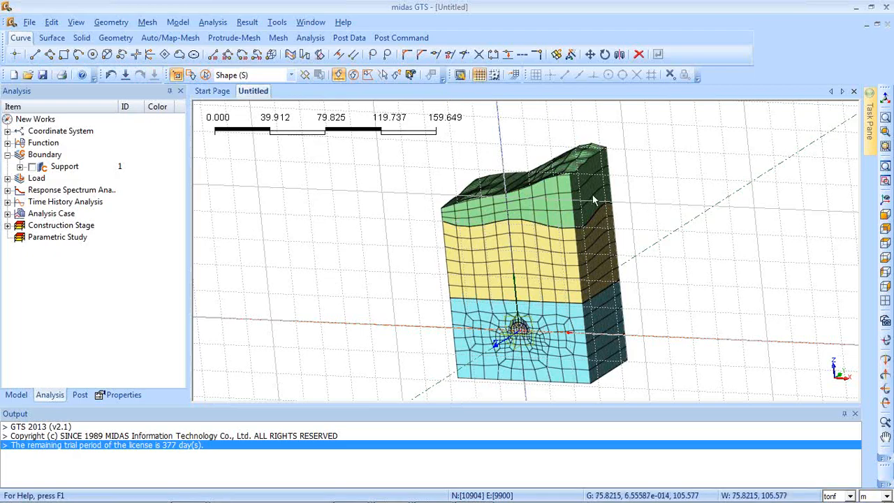
Open the analysis control of the Tunnel Wizard Analysis Case and check the Ko Condition option of its initial stage.
left_click(213, 23)
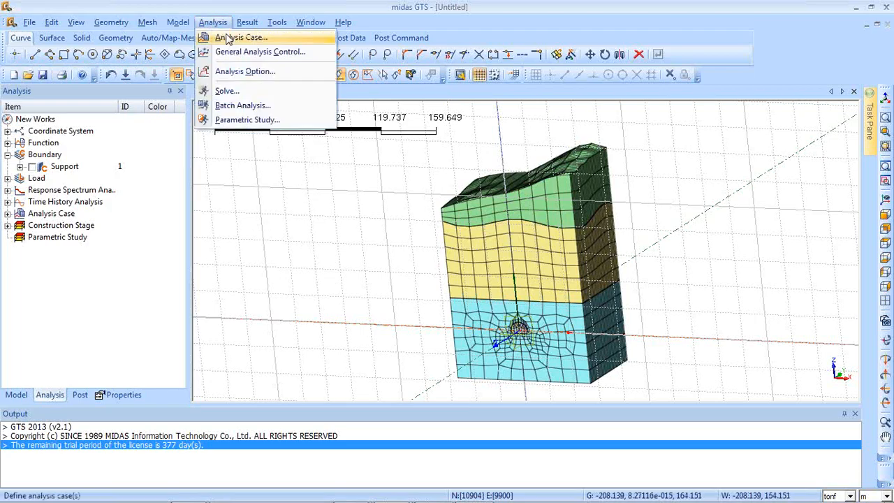
left_click(228, 37)
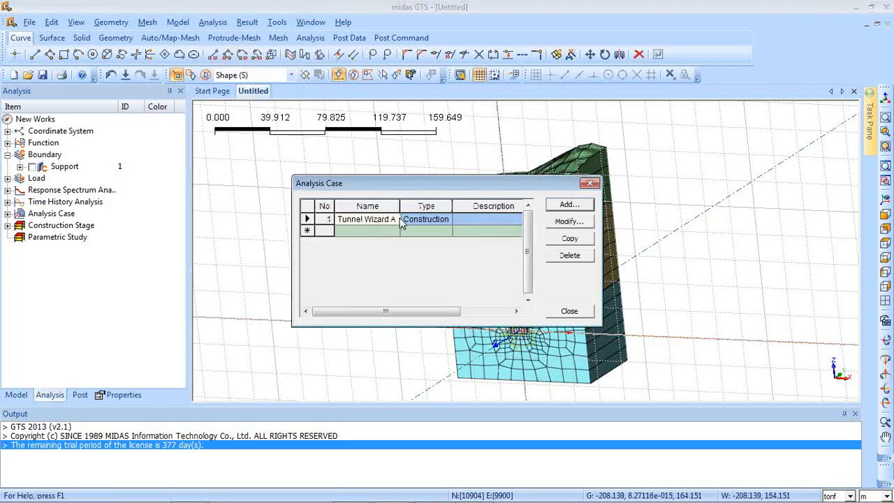
left_click(424, 222)
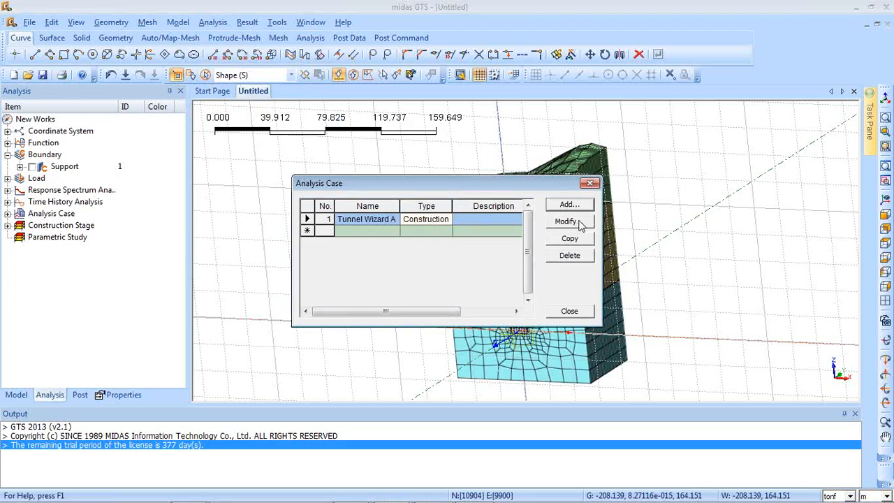
left_click(580, 221)
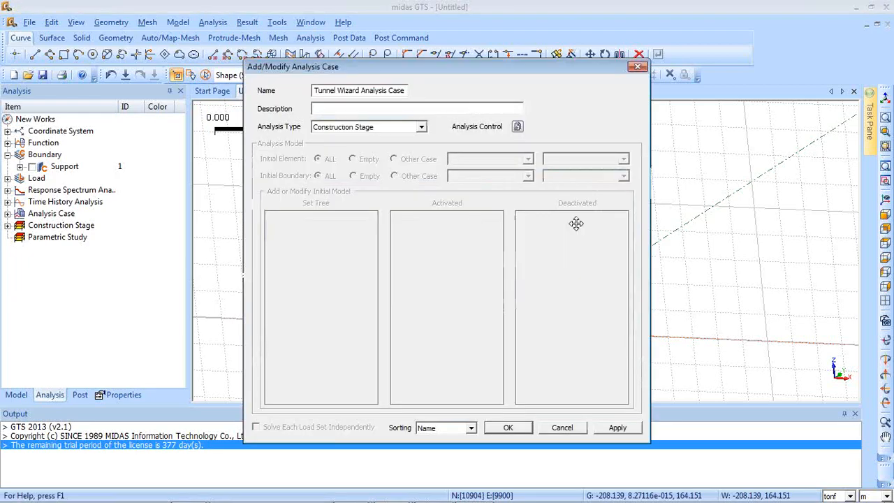
left_click(522, 127)
left_click(348, 185)
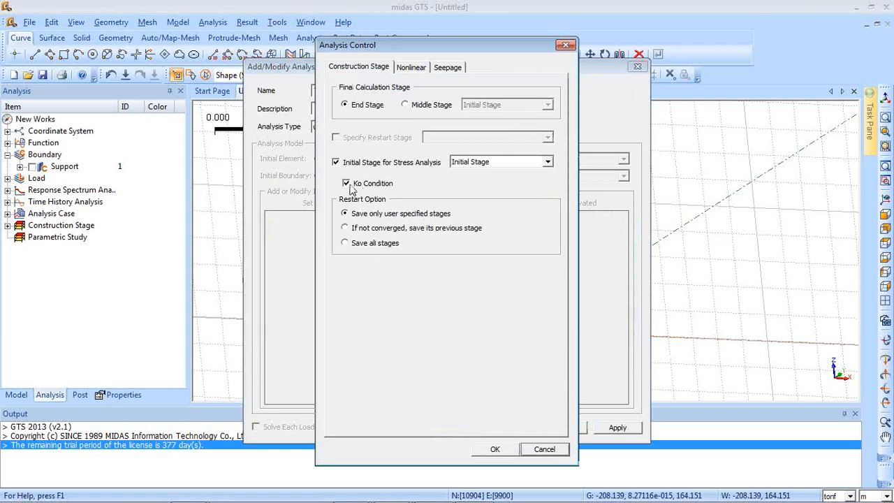
left_click(348, 185)
Review the nonlinear iteration and seepage convergence settings of the analysis case, and close the analysis case definitions.
left_click(415, 68)
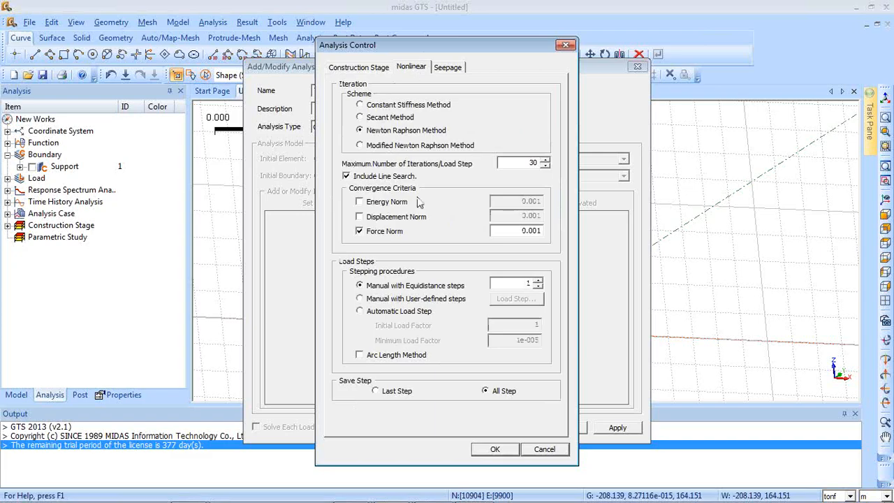
left_click(460, 67)
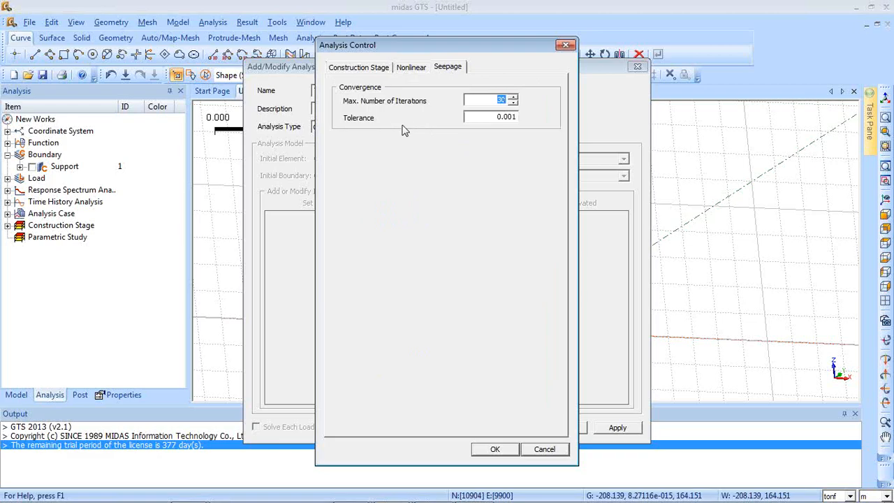
left_click(487, 451)
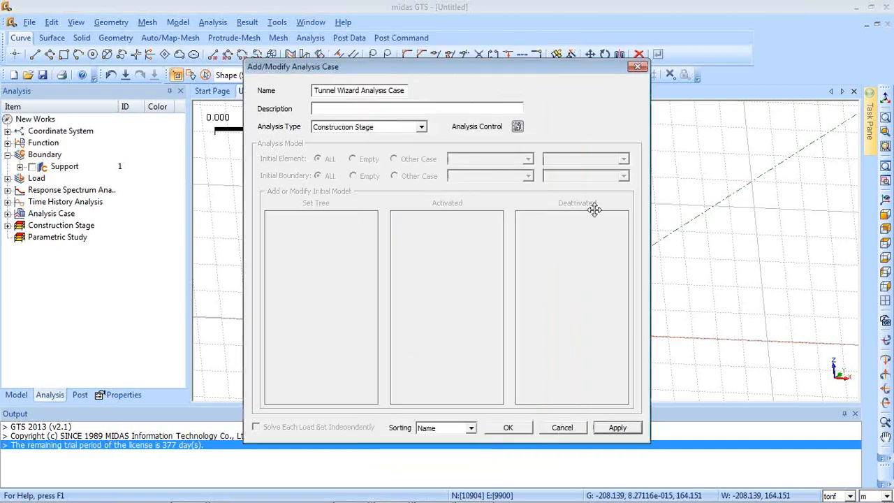
left_click(637, 66)
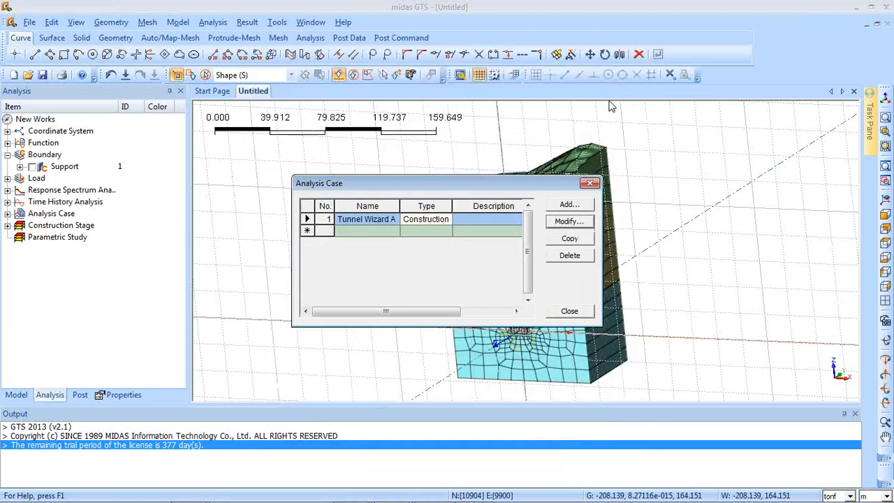
left_click(591, 316)
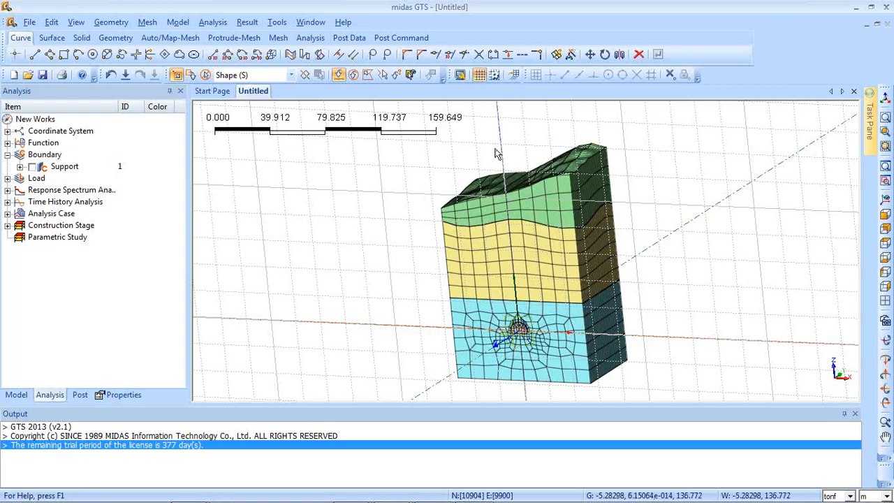
Switch to the file explorer and open the TUNNELLING folder inside TRAINING.
left_click(857, 8)
mouse_move(375, 501)
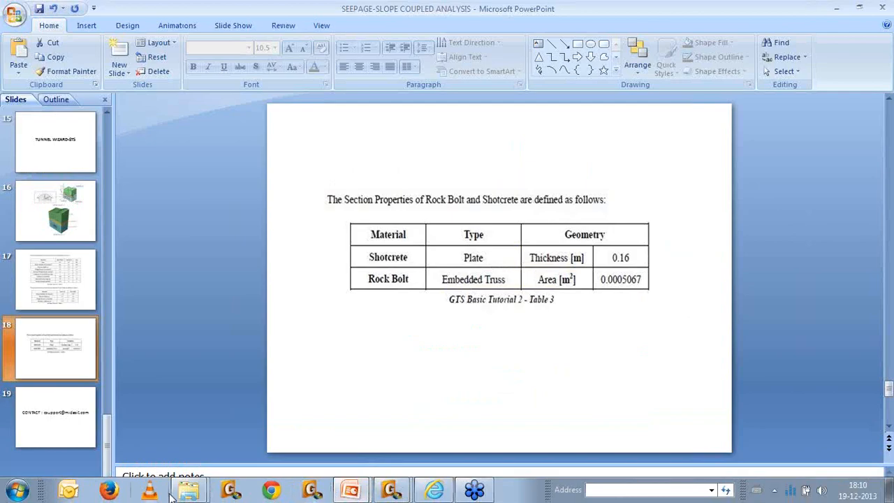
mouse_move(194, 484)
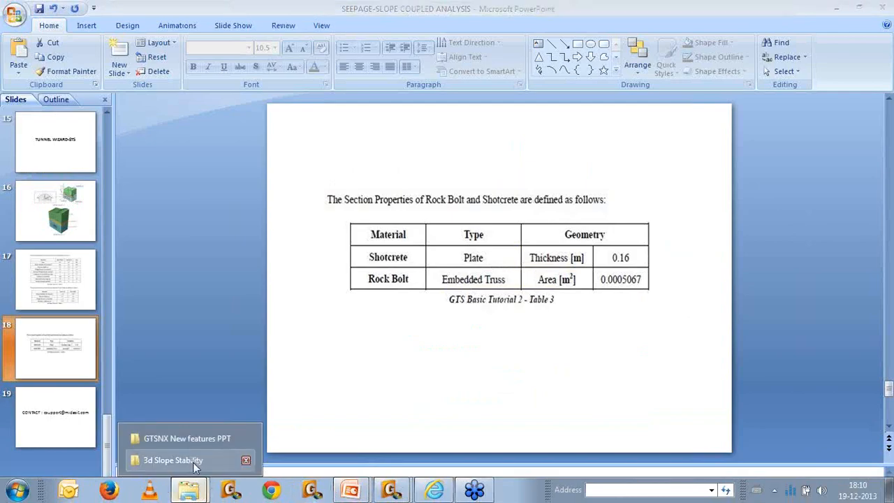
left_click(192, 458)
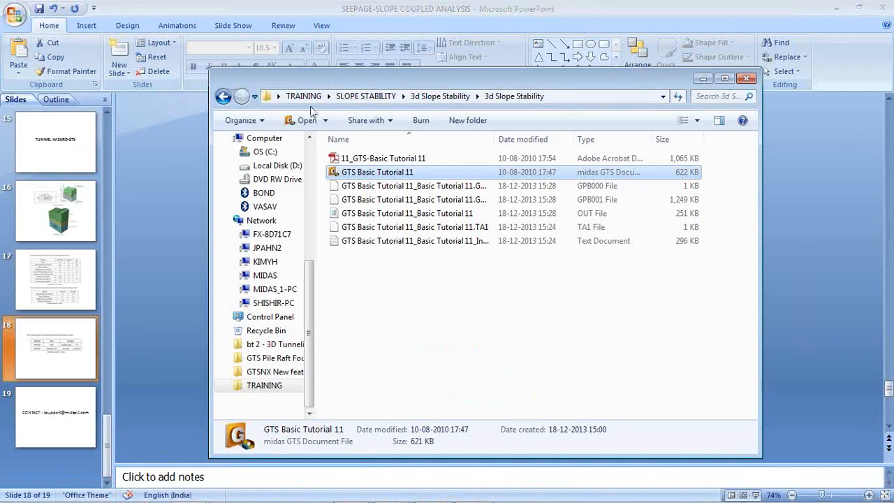
left_click(304, 95)
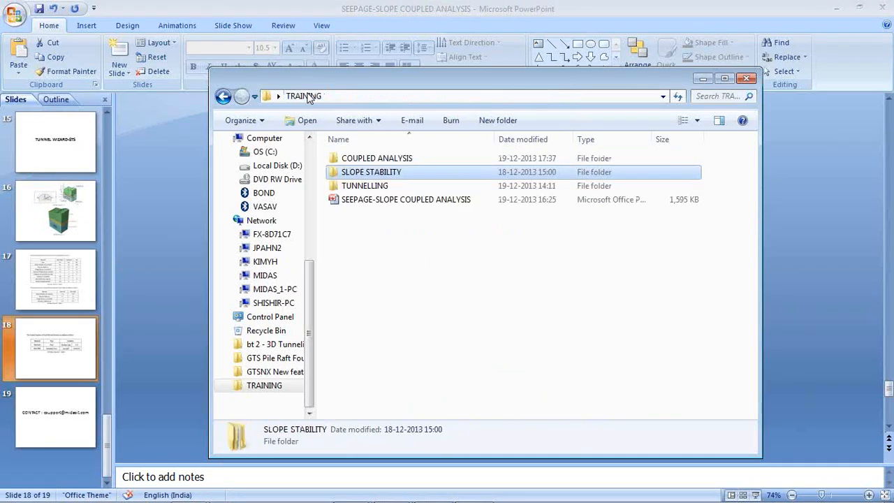
double_click(371, 183)
Open the GTS Basic Tutorial 2_Commercial model file with midas GTS.
left_click(365, 323)
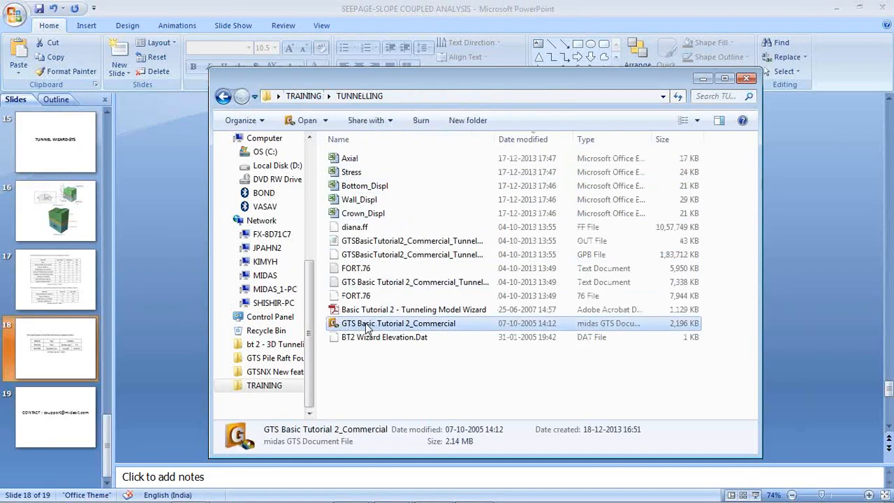
right_click(365, 323)
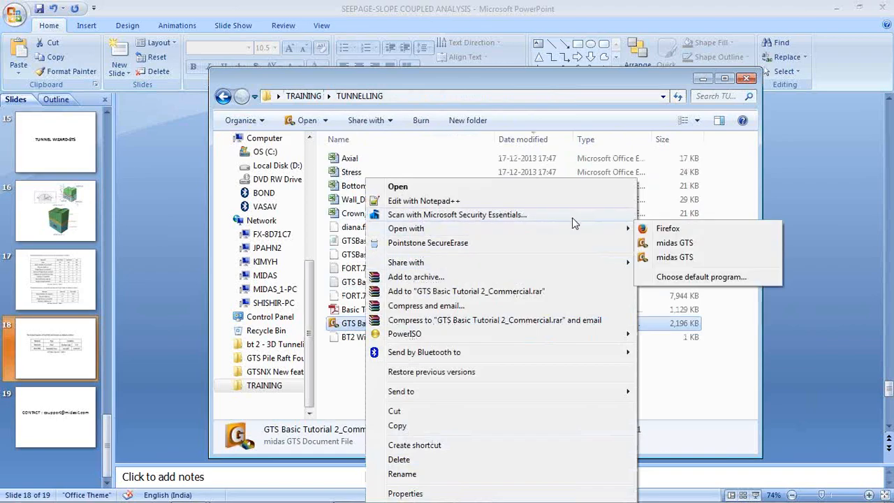
mouse_move(623, 226)
left_click(651, 254)
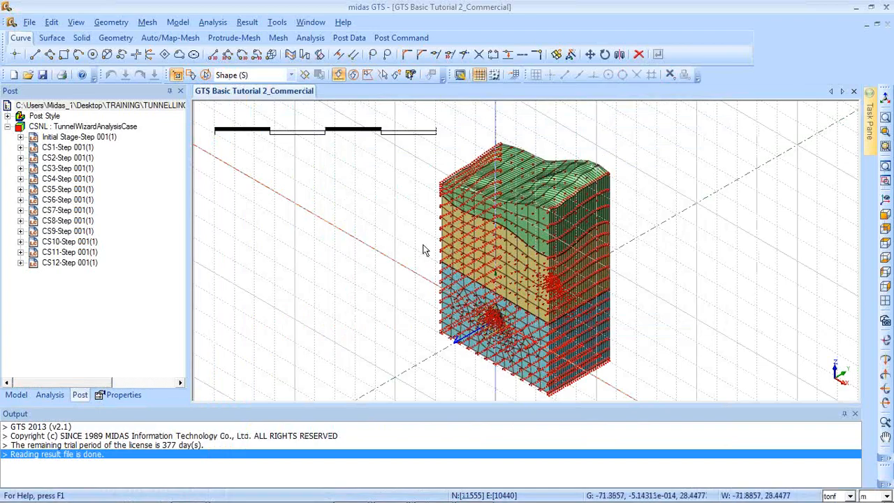
Hide the Support boundary set of the tutorial tunnel model so the meshed block is unobstructed.
middle_click_drag(551, 239, 562, 210)
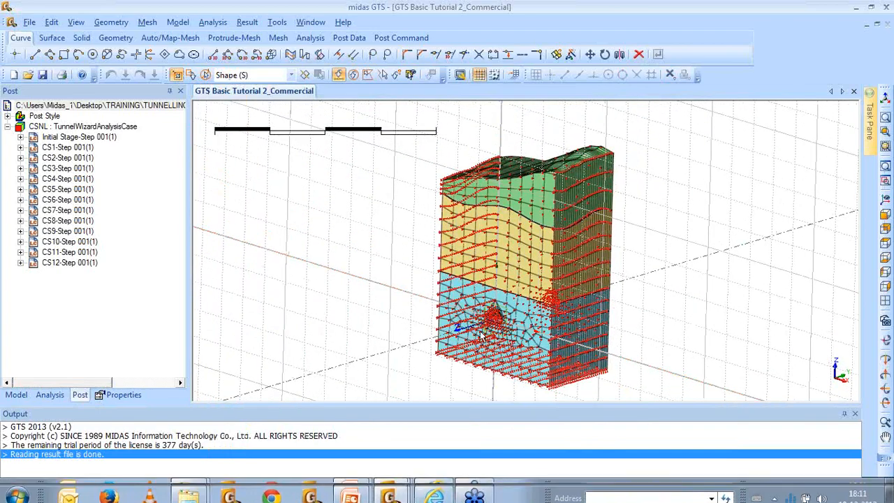
middle_click_drag(389, 313, 435, 311)
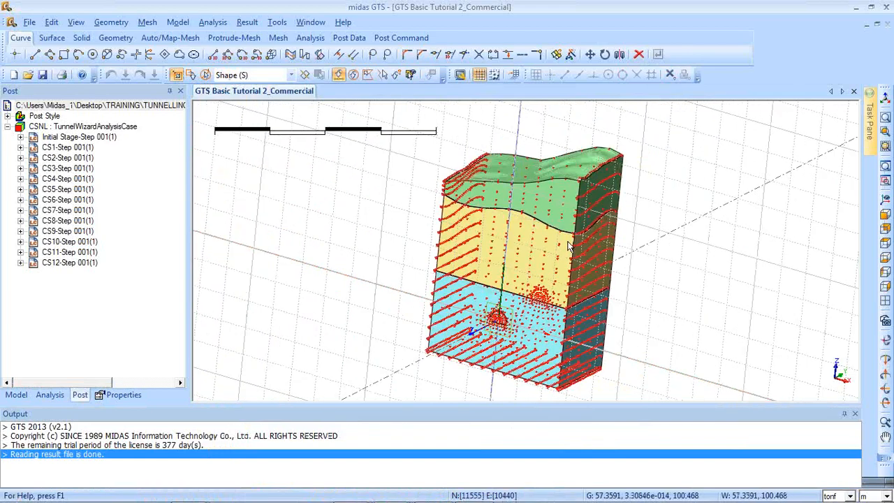
middle_click_drag(569, 245, 579, 243)
left_click(61, 395)
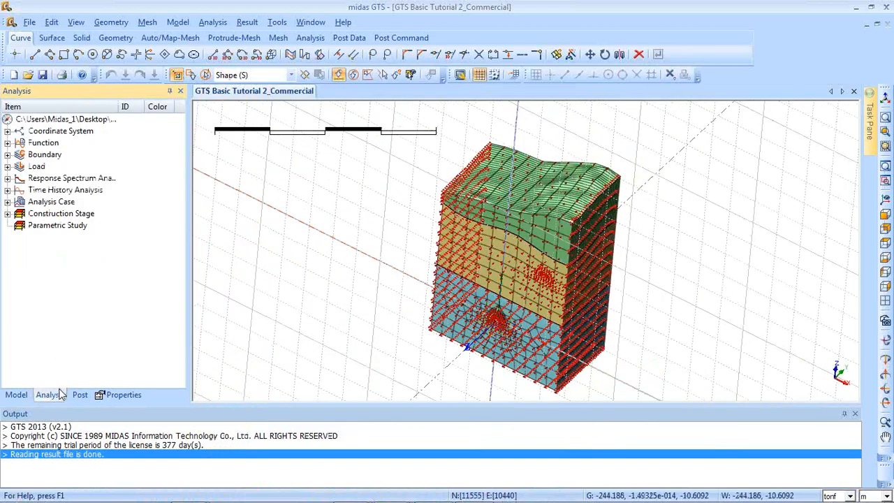
left_click(8, 154)
left_click(32, 167)
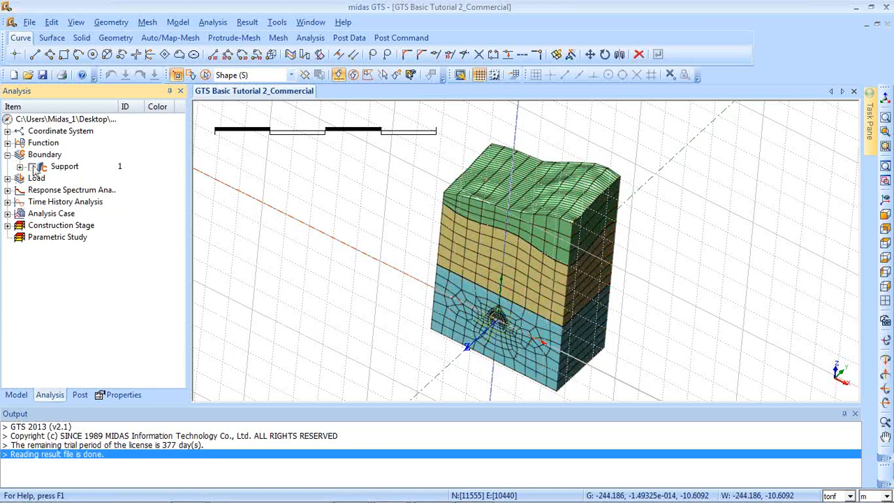
left_click(8, 155)
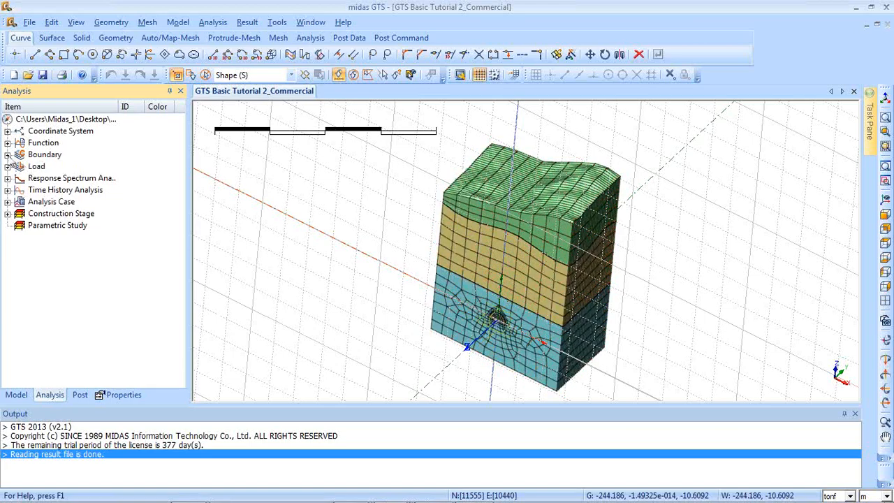
Display the Soil EYZ Center strain contour of CS1-Step 001(1) from the tunnel analysis results.
left_click(81, 395)
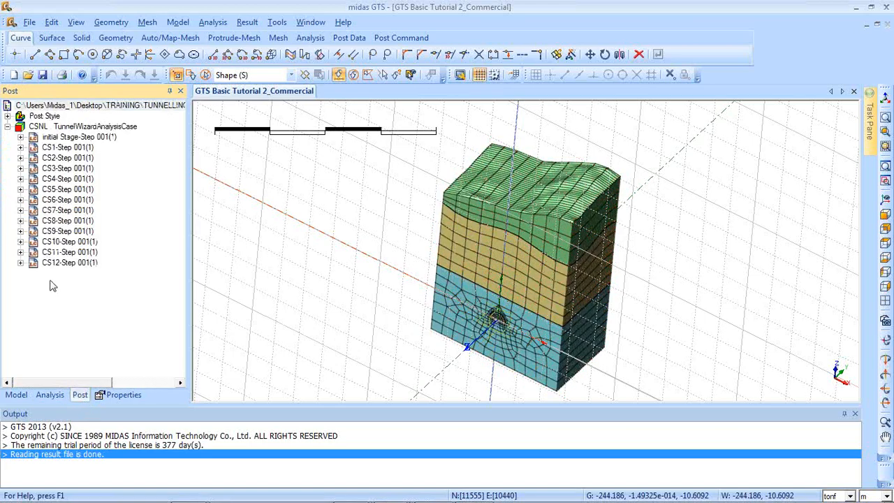
left_click(20, 137)
left_click(20, 136)
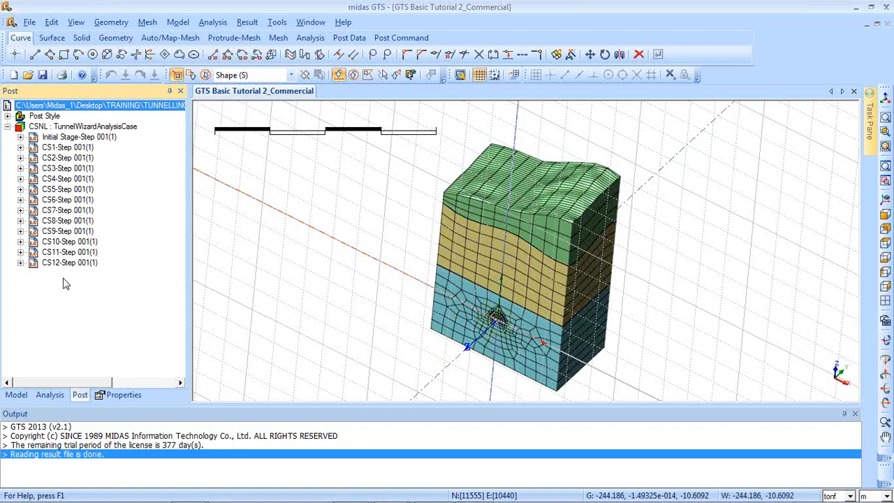
left_click(20, 147)
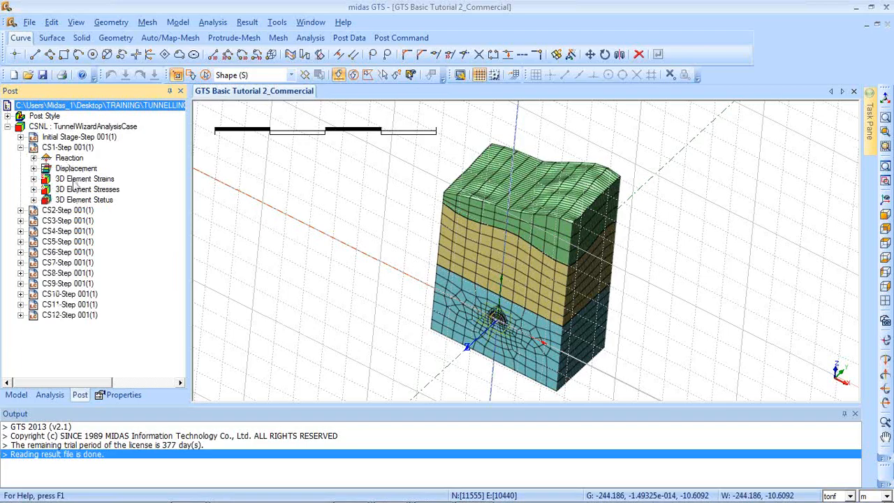
left_click(34, 179)
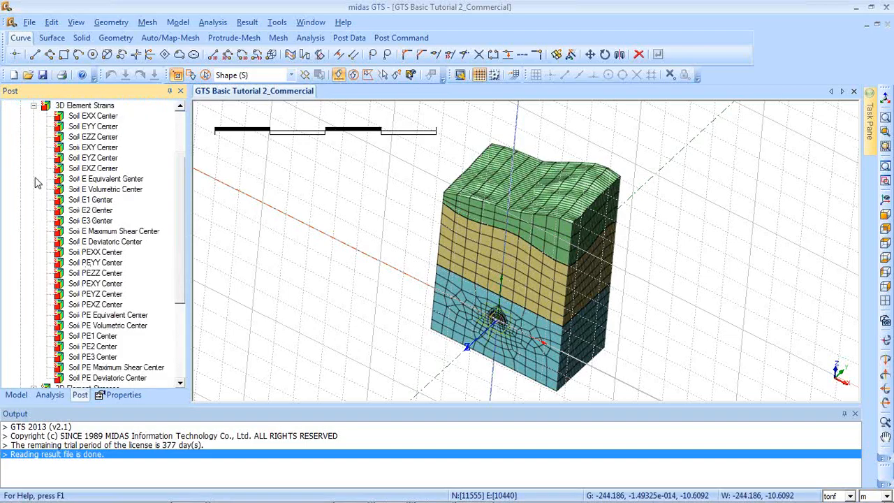
left_click(93, 158)
double_click(92, 159)
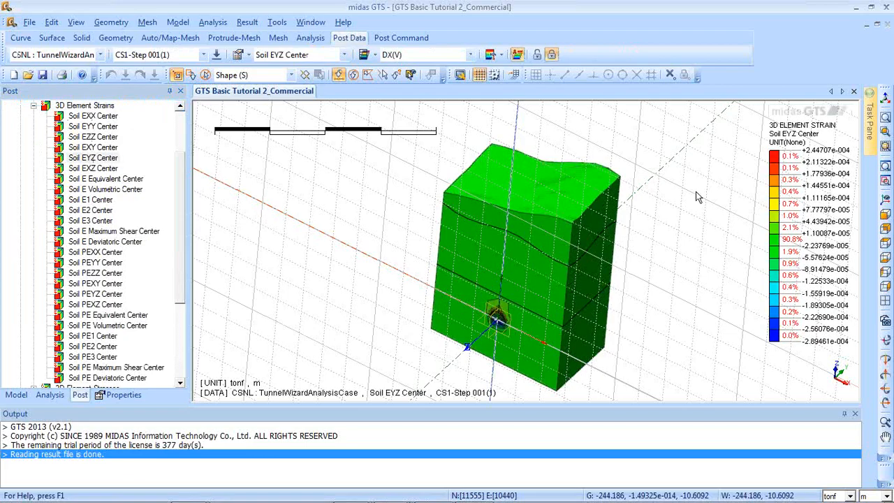
Display the CS1 Soil von Mises Center stress contour, followed by the Soil Mean Total Center contour.
left_click_drag(182, 181, 185, 224)
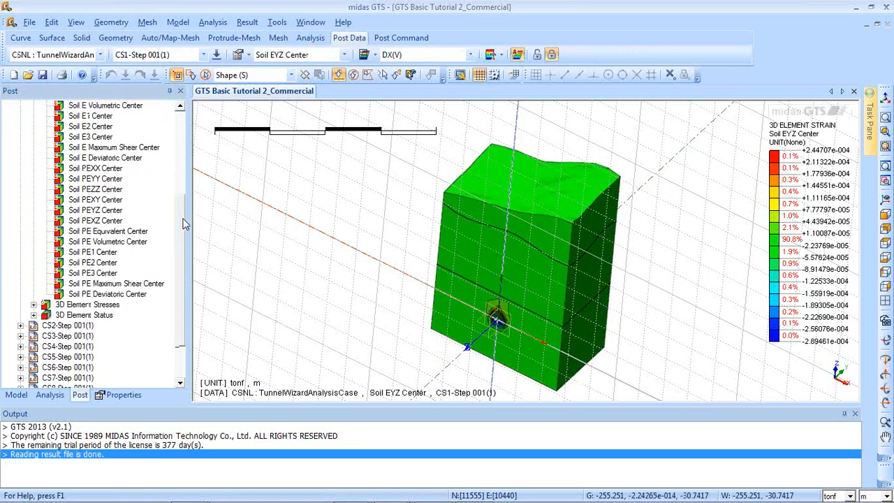
left_click(34, 305)
left_click(90, 273)
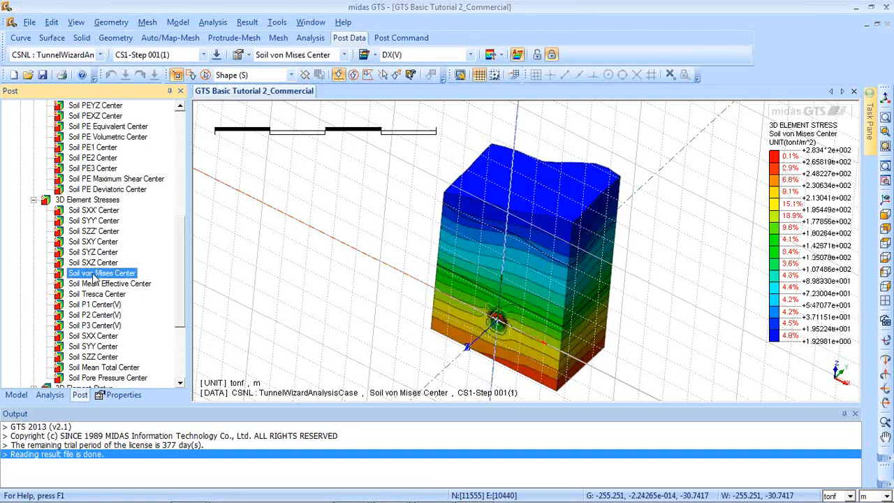
left_click(119, 368)
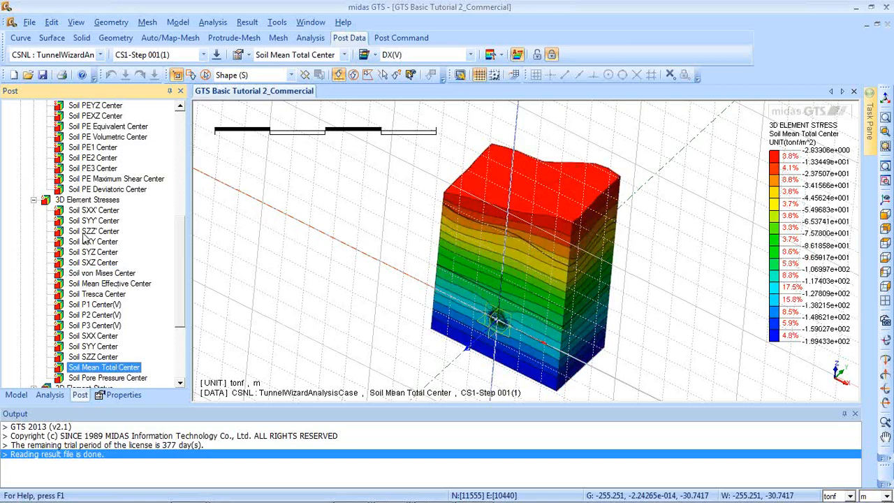
Collapse the 3D Element Stresses and 3D Element Strains result groups of the CS1 stage.
left_click_drag(181, 232, 181, 251)
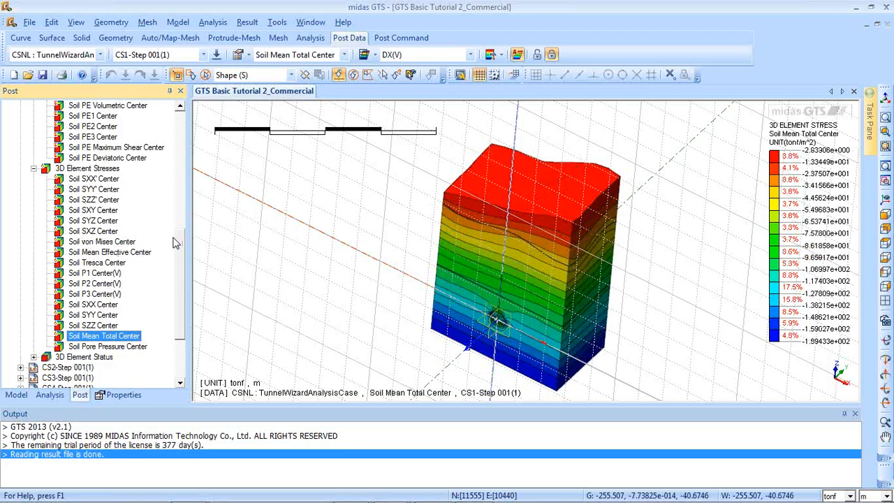
left_click(34, 169)
scroll(173, 186, "up", 3)
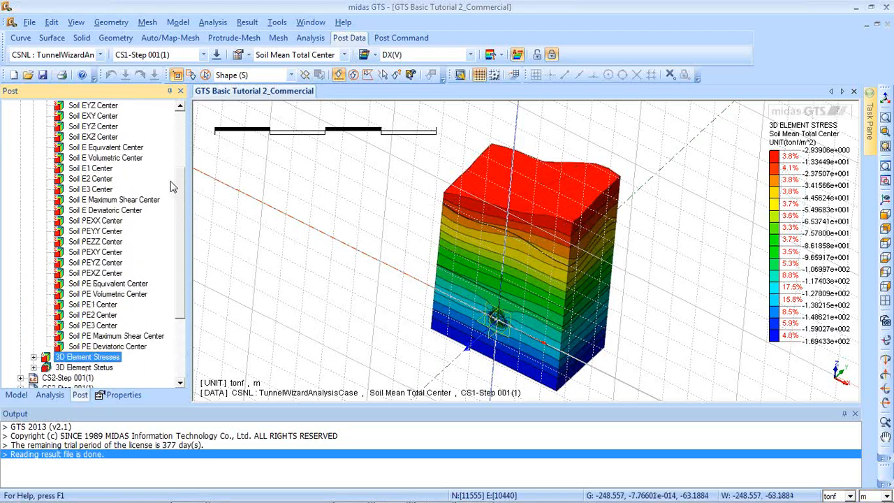
scroll(173, 187, "up", 4)
left_click(34, 158)
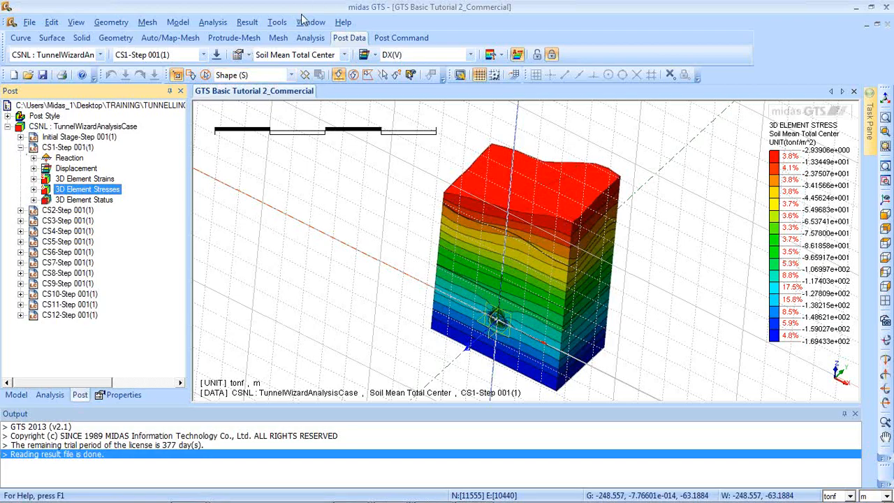
Show the Soil Mean Total Center stress as an iso surface and inspect it around the tunnel.
left_click(392, 40)
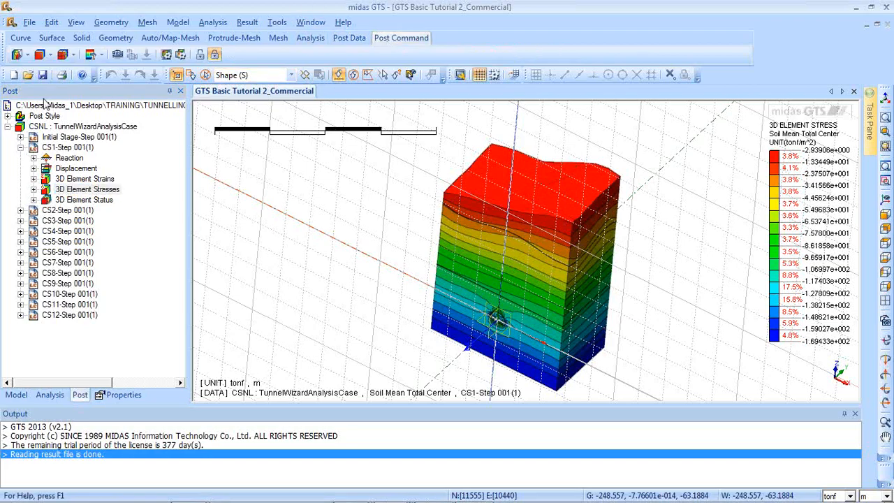
left_click(27, 55)
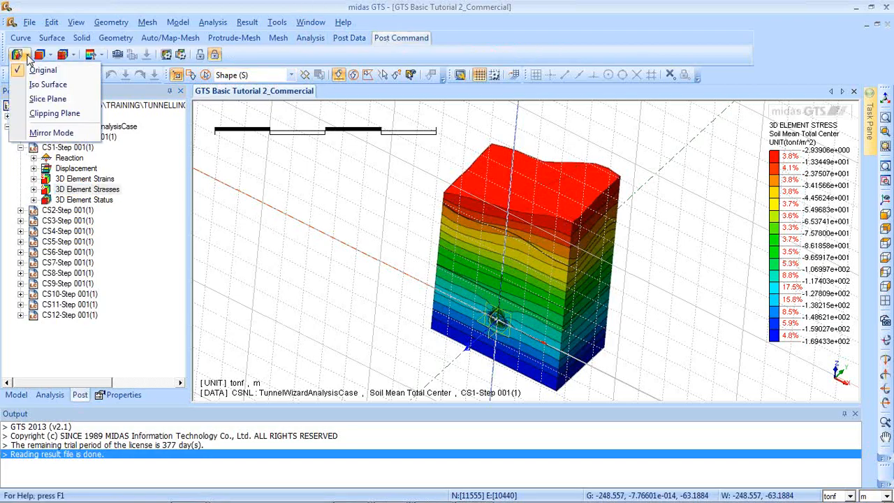
left_click(45, 88)
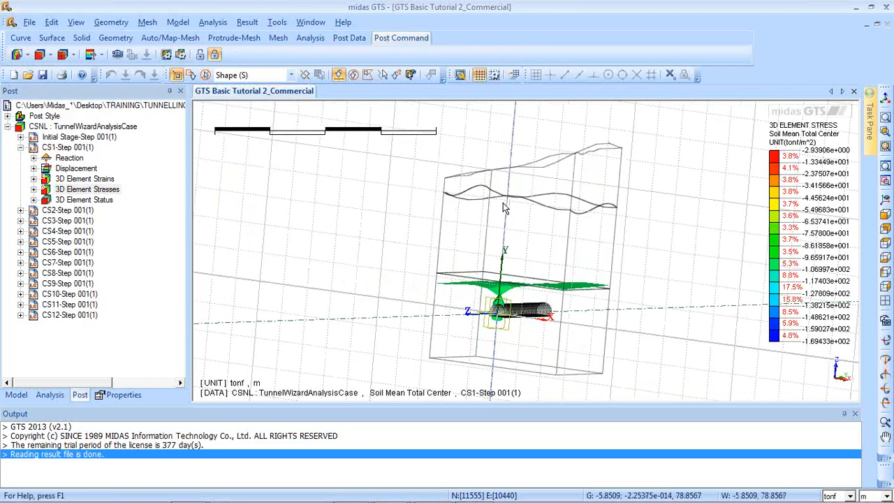
middle_click_drag(517, 250, 431, 279)
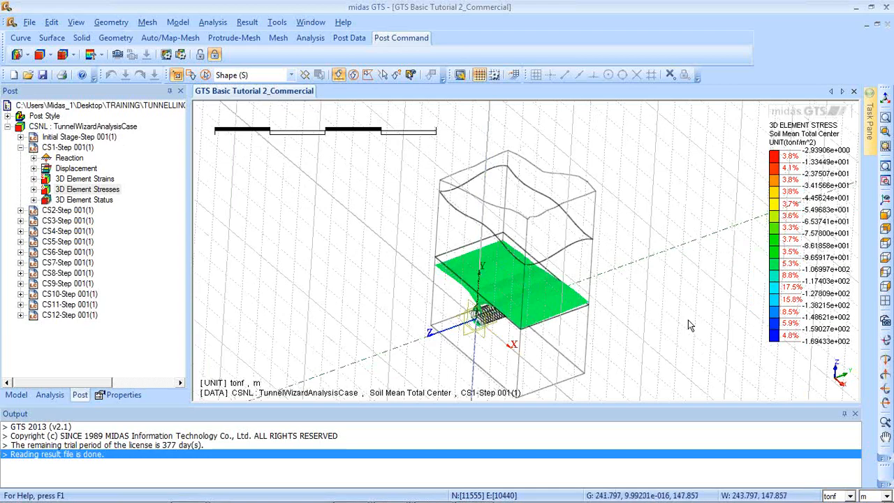
Review the Iso Surface and Clipping Plane properties, and restore the original full contour display.
left_click(138, 397)
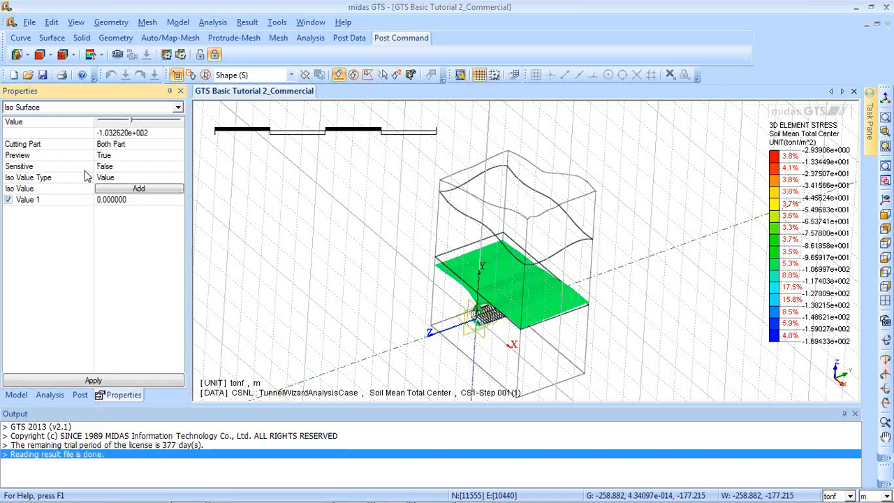
left_click(110, 108)
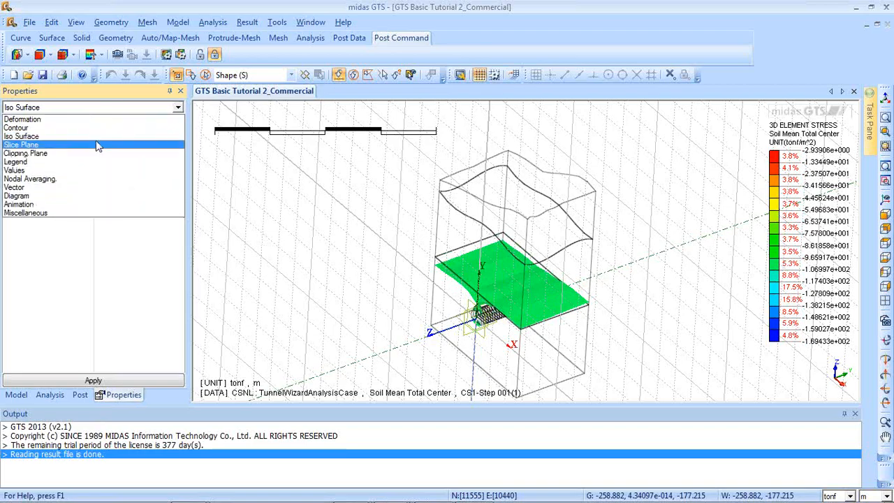
left_click(94, 153)
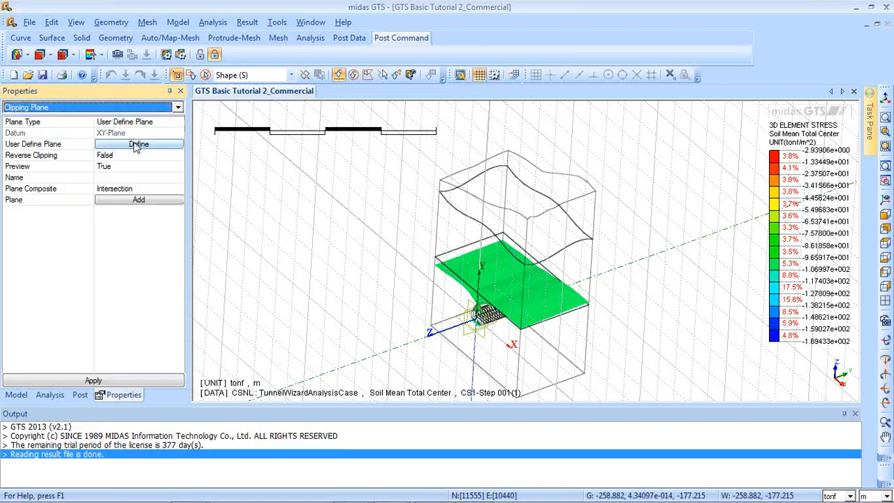
left_click(26, 56)
left_click(38, 70)
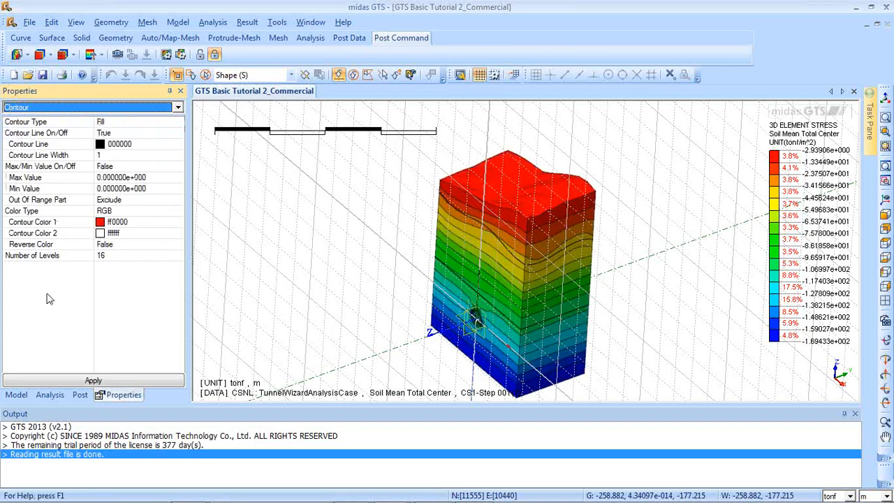
Clip the Soil Mean Total Center contour with a user-defined X plane and tilt the plane to inspect the interior around the tunnel.
left_click(106, 108)
left_click(78, 154)
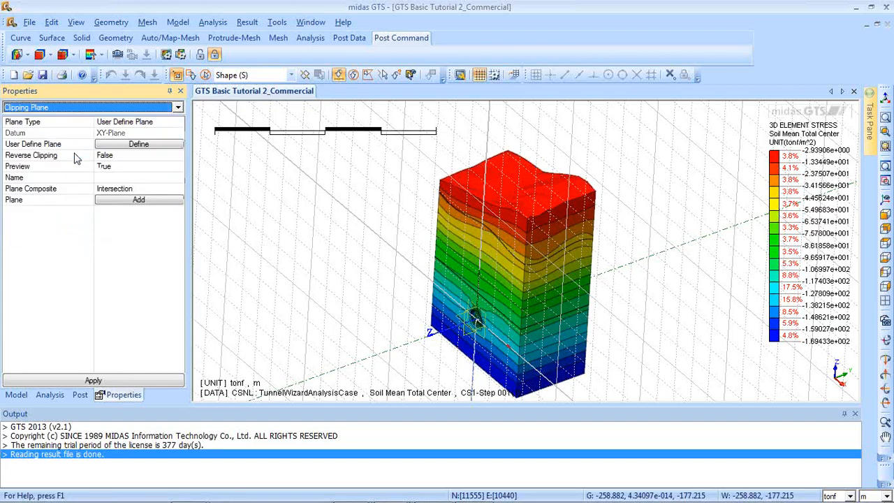
left_click(138, 148)
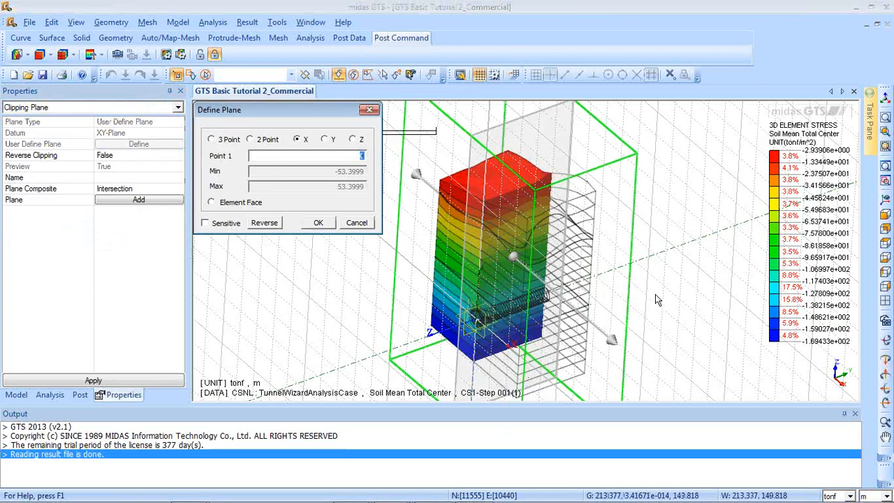
middle_click_drag(617, 344, 626, 322)
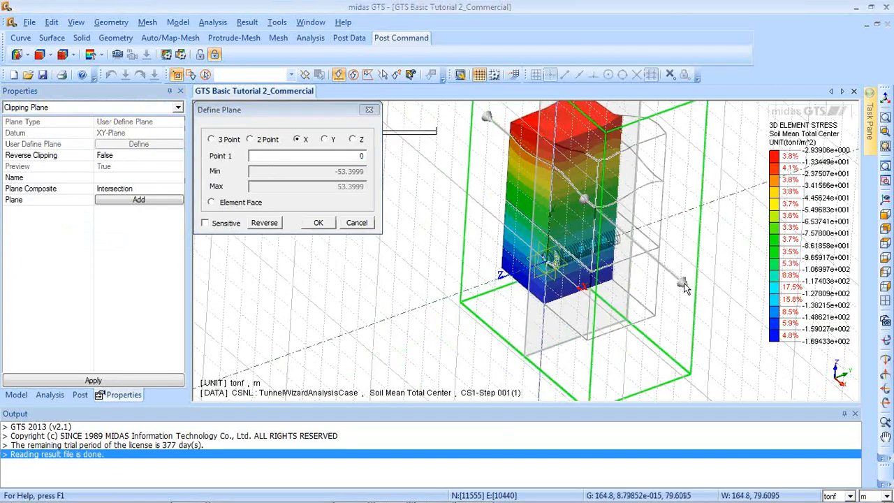
left_click_drag(684, 288, 643, 268)
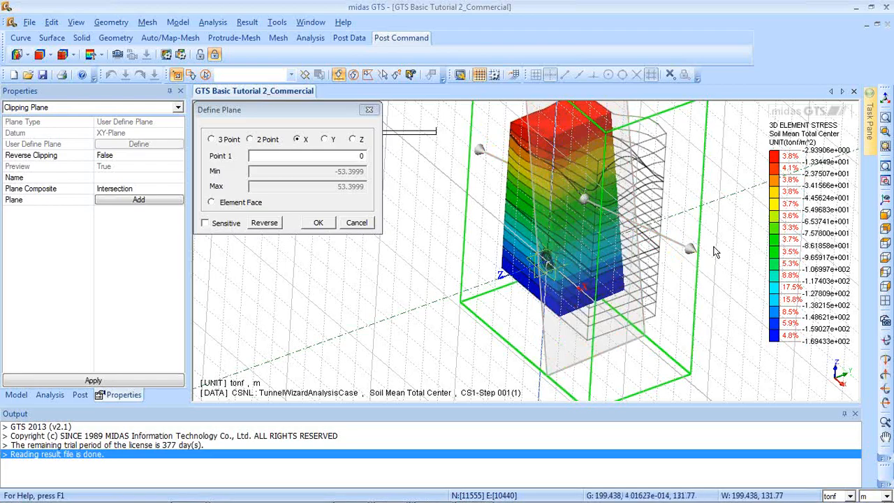
left_click_drag(689, 257, 594, 299)
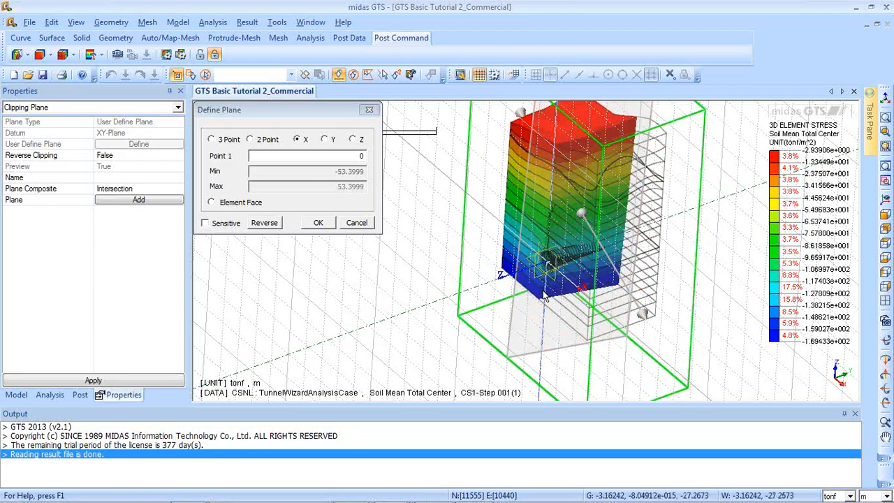
left_click(369, 109)
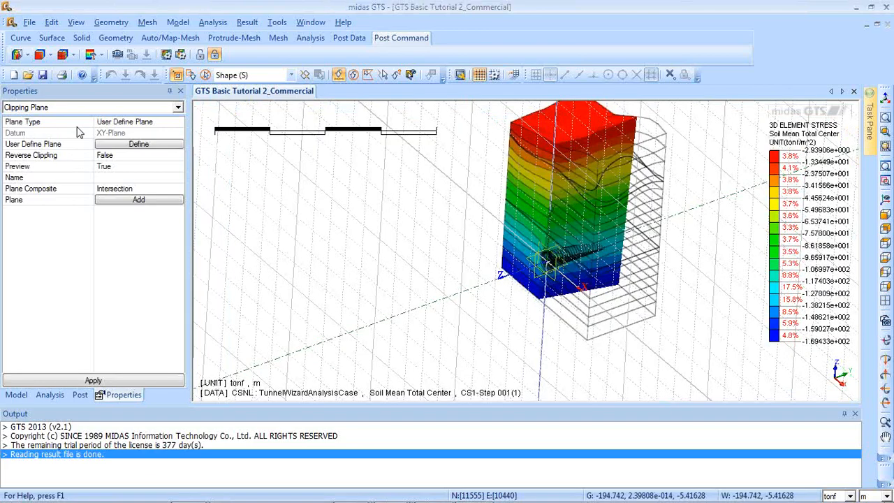
Show the stress on a user-defined X slice plane and tilt the slice to several angles through the tunnel.
left_click(84, 109)
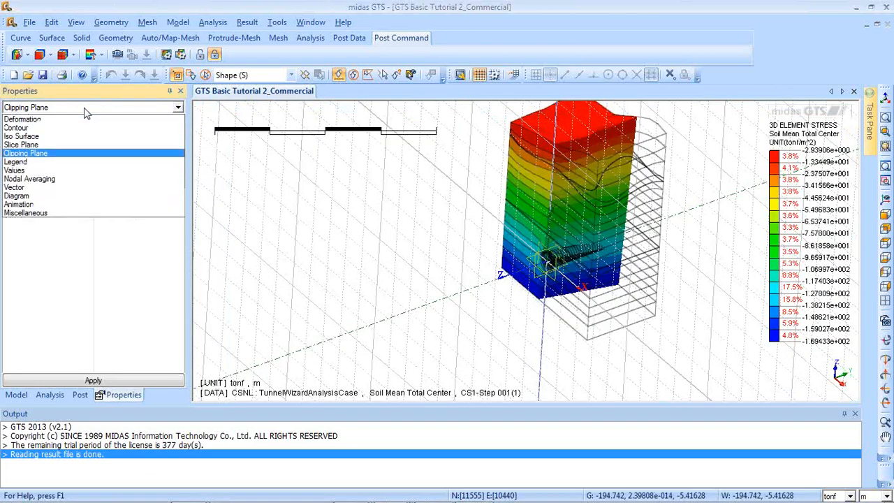
left_click(60, 148)
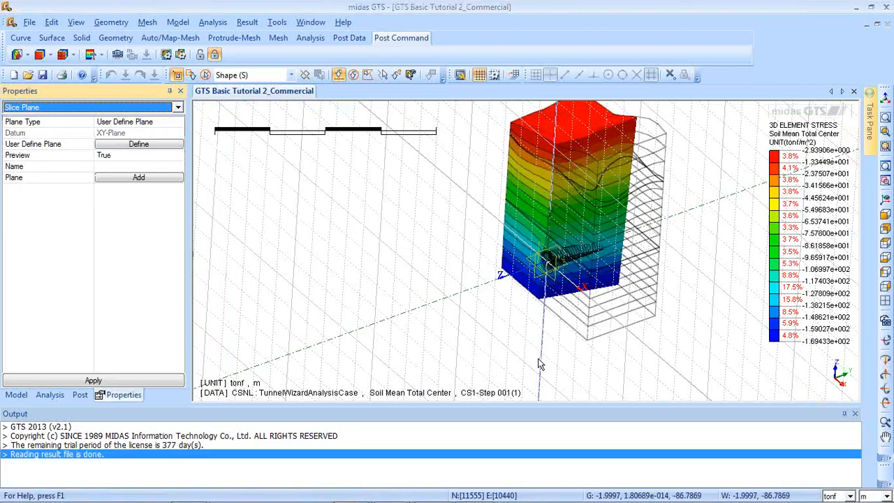
left_click(155, 146)
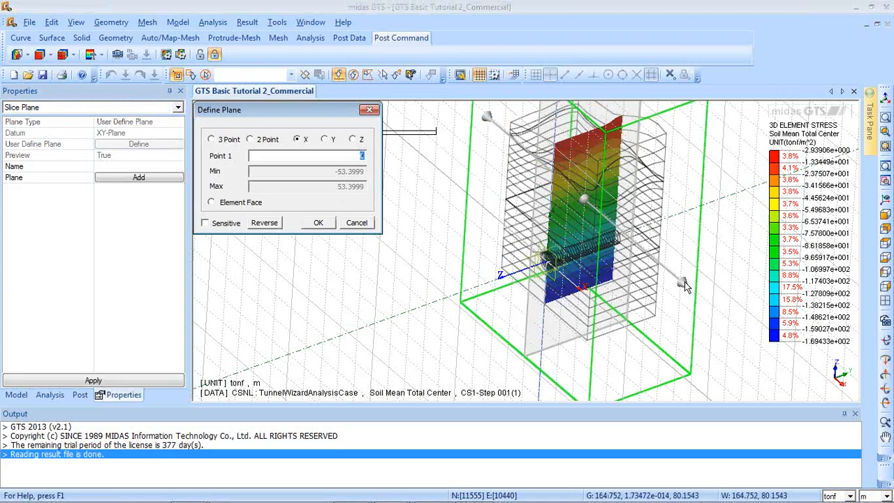
left_click_drag(684, 281, 685, 243)
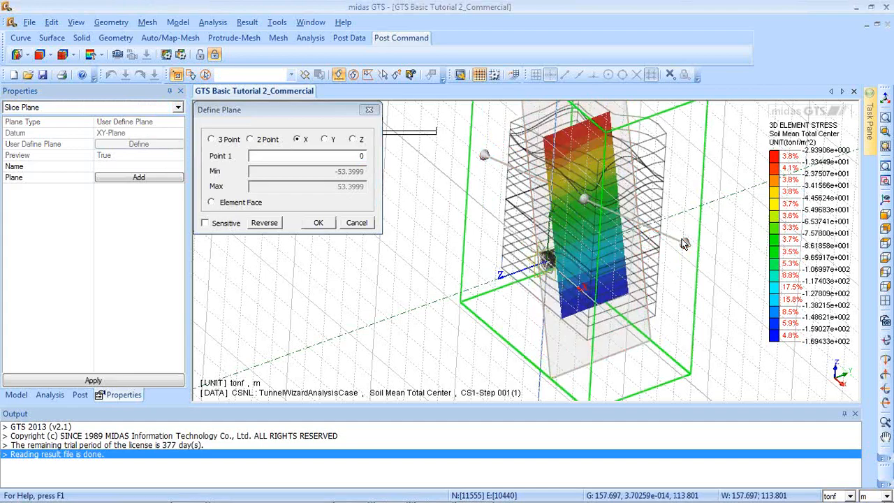
left_click_drag(685, 244, 669, 286)
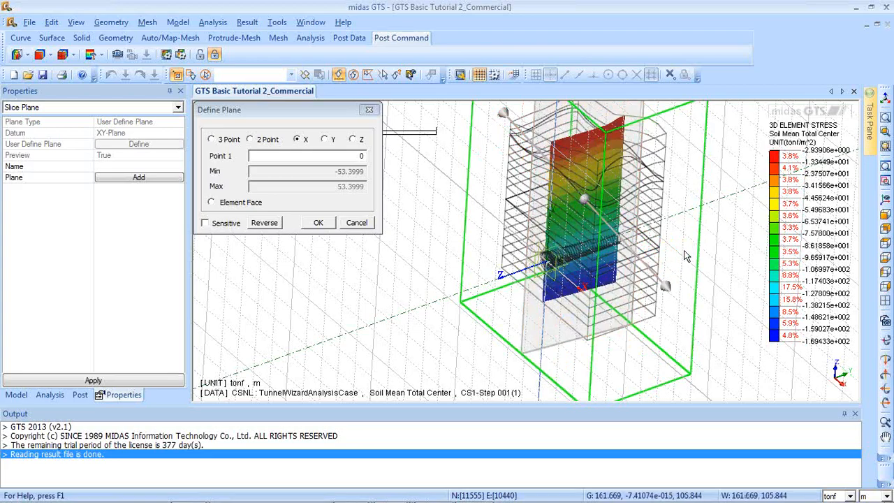
left_click_drag(665, 285, 665, 322)
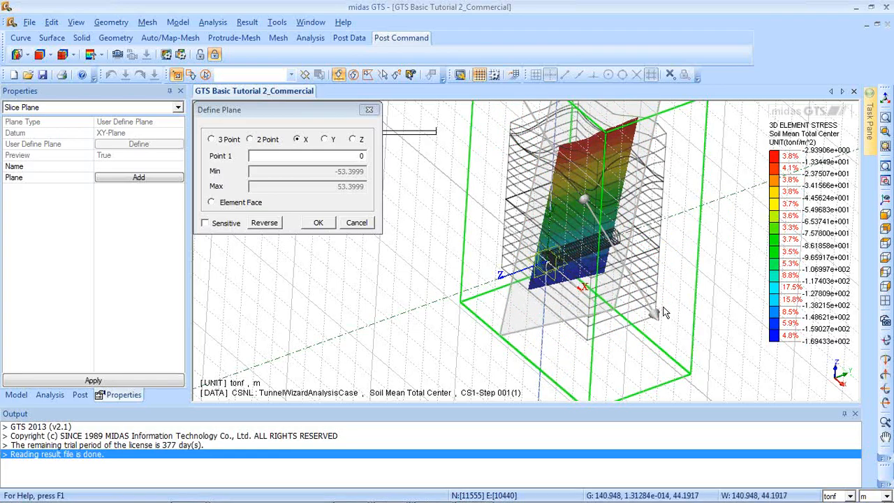
left_click(370, 111)
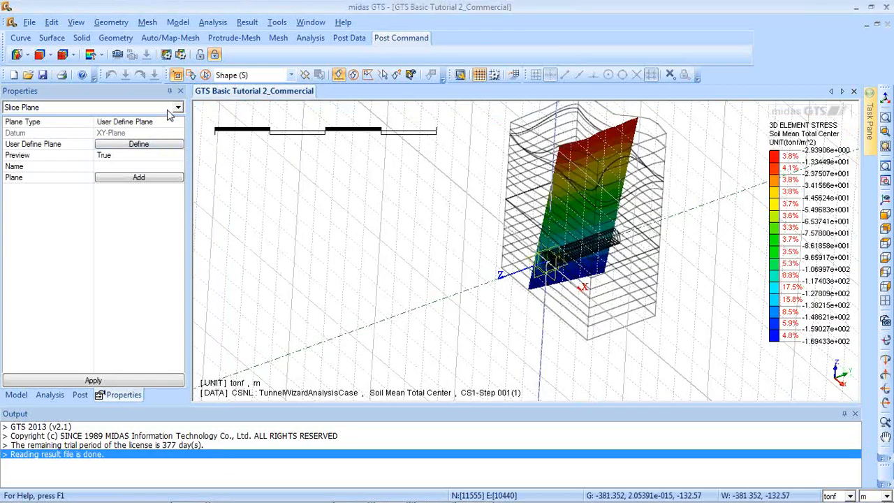
Restore the original full contour display and look at the model from the front.
left_click(26, 55)
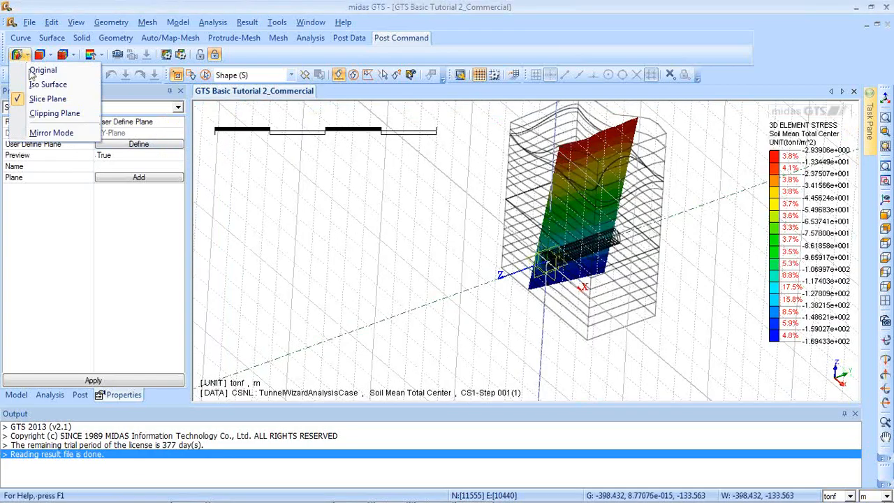
left_click(37, 70)
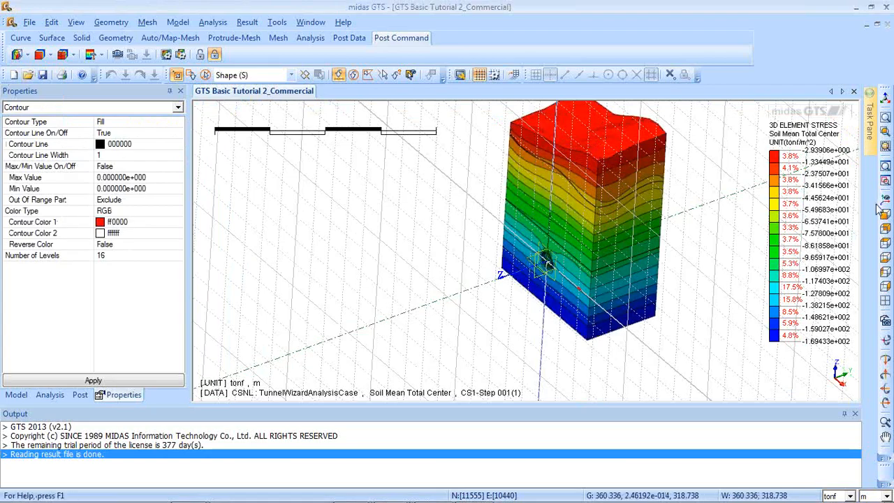
left_click(885, 216)
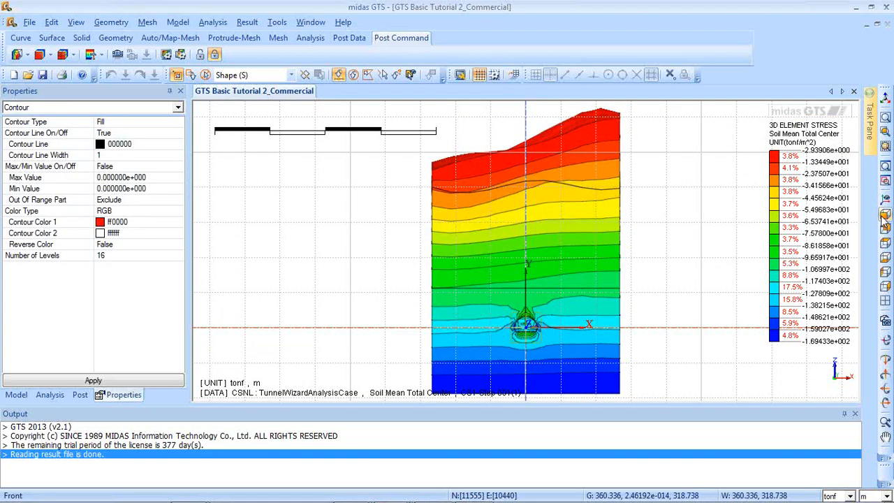
Sweep the Soil Mean Total Center contour through the construction stages from Initial Stage to CS12 to examine the stress changes.
left_click(350, 37)
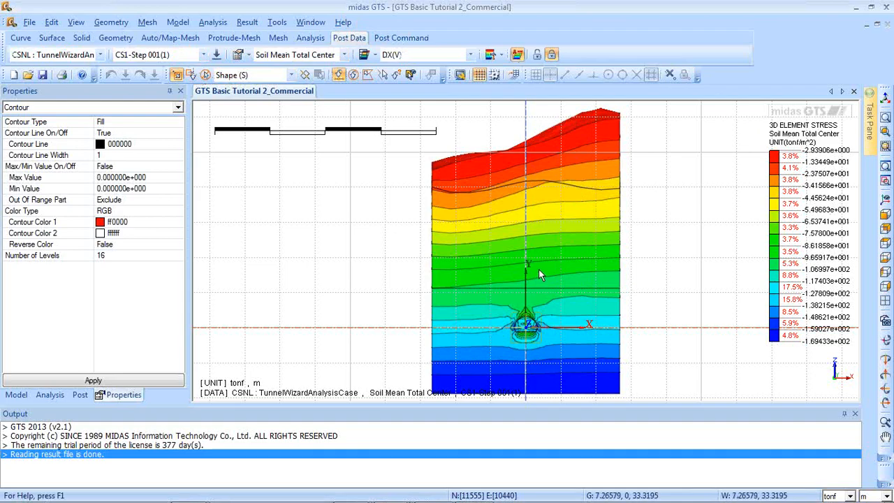
middle_click_drag(551, 264, 546, 226)
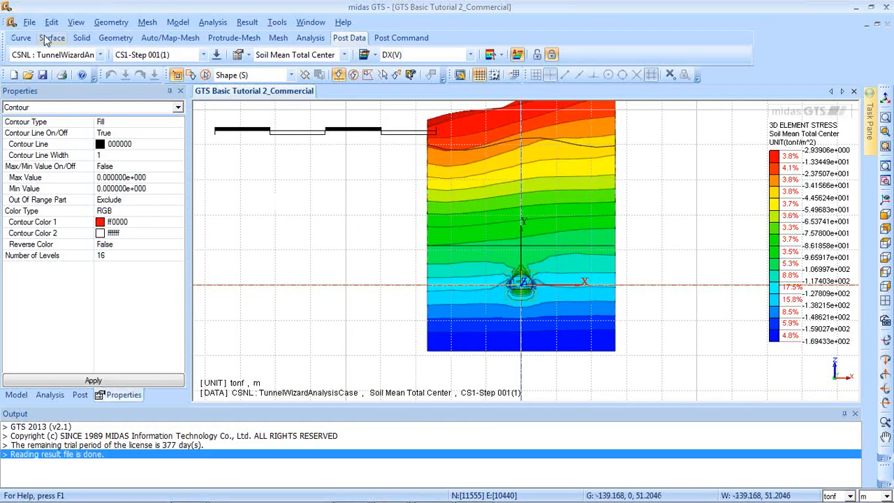
left_click(203, 55)
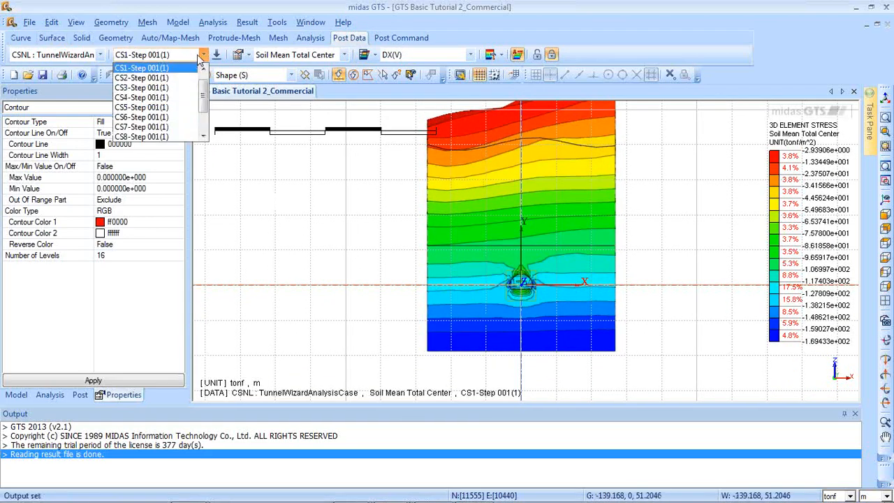
left_click(203, 55)
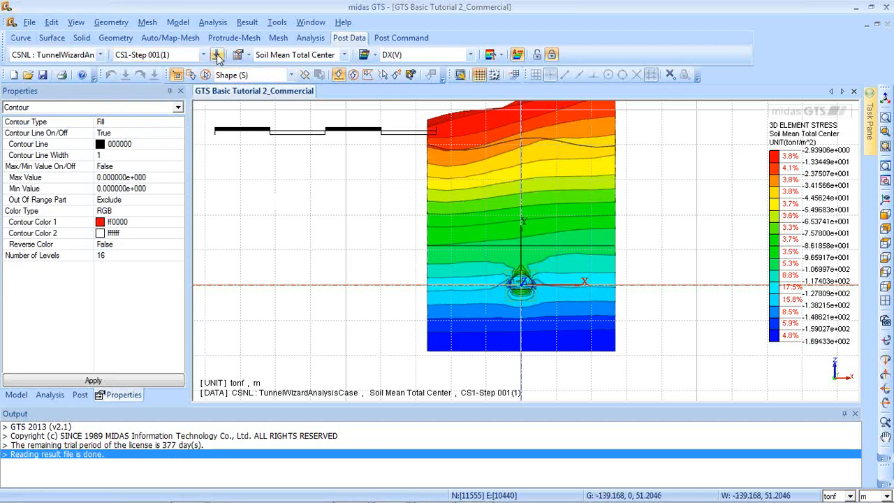
left_click(218, 55)
left_click(240, 72)
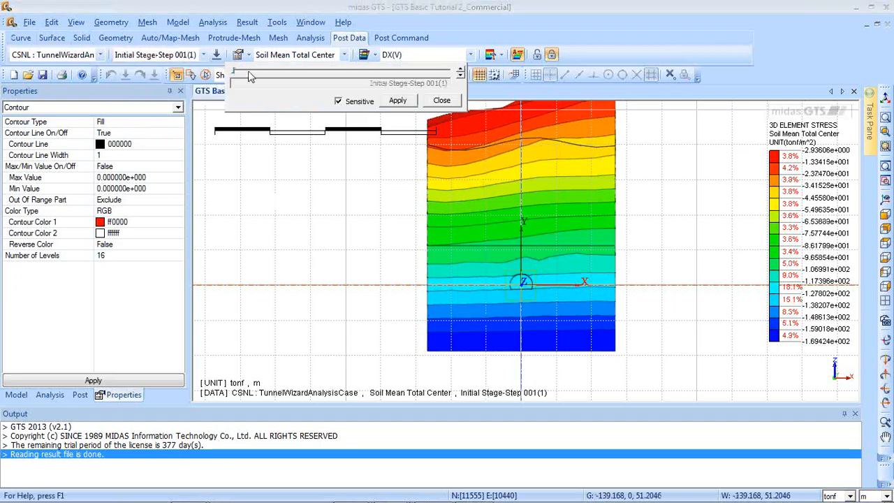
left_click(243, 71)
left_click_drag(242, 72, 283, 67)
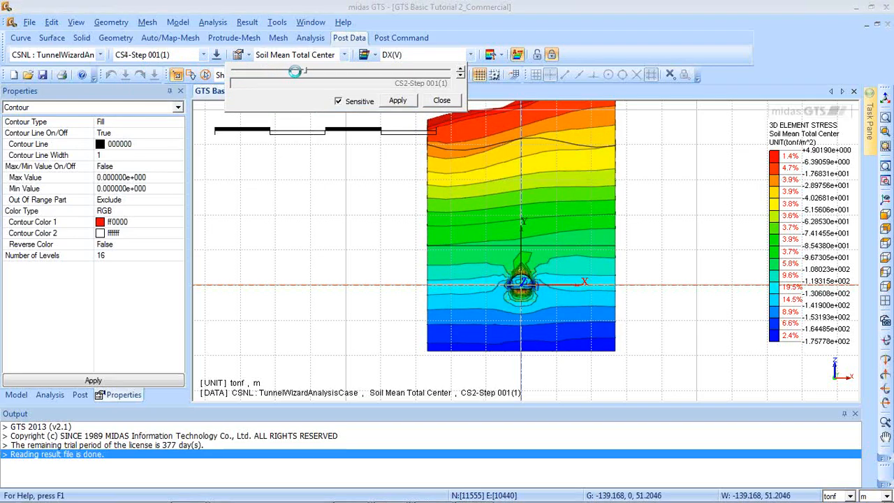
left_click_drag(295, 72, 436, 72)
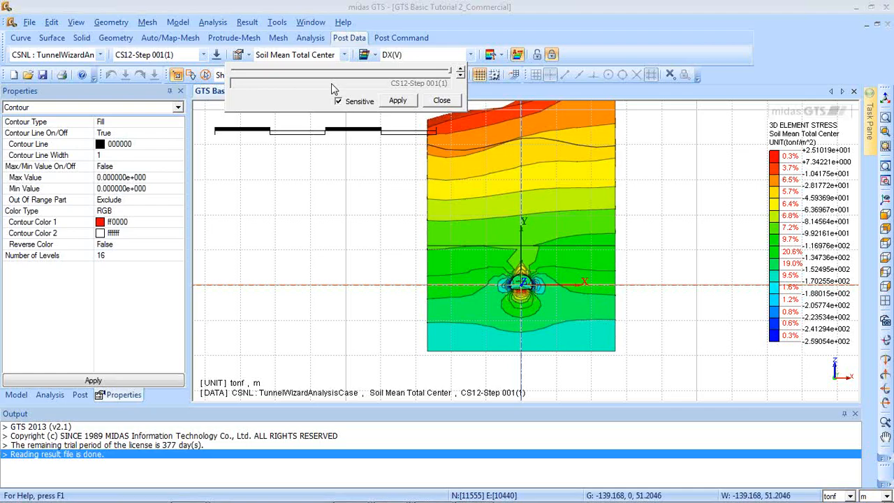
Switch to the TUNNELLING folder in Windows Explorer and open the Axial workbook in Excel, accepting its file format.
left_click(858, 8)
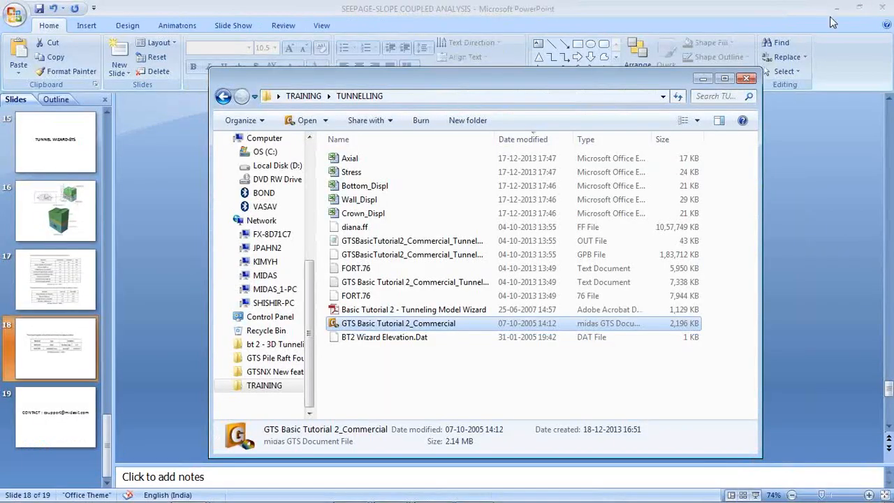
left_click(724, 78)
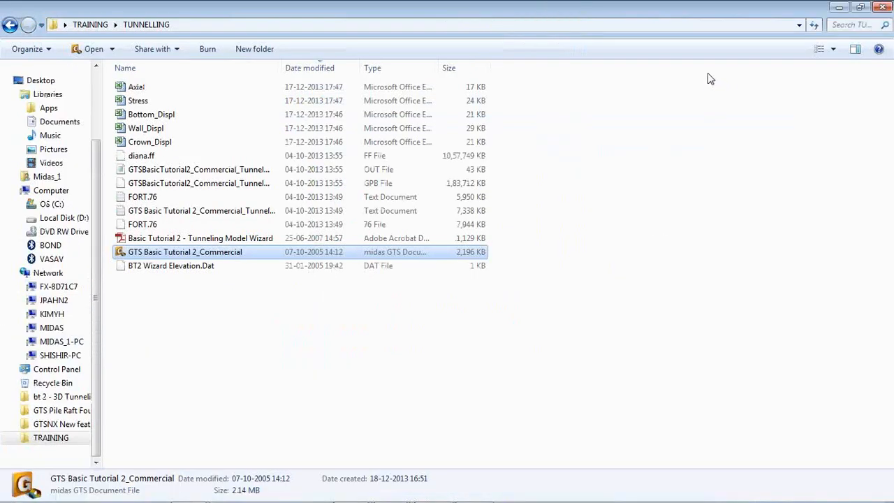
double_click(197, 89)
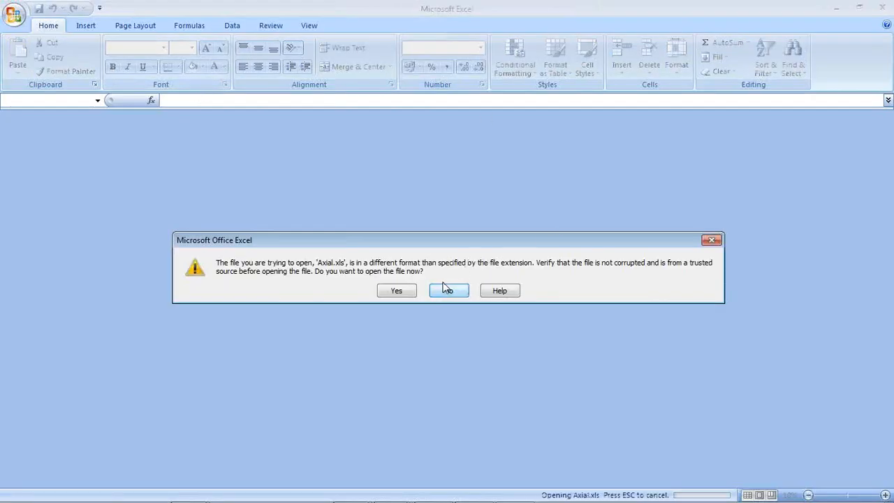
left_click(390, 292)
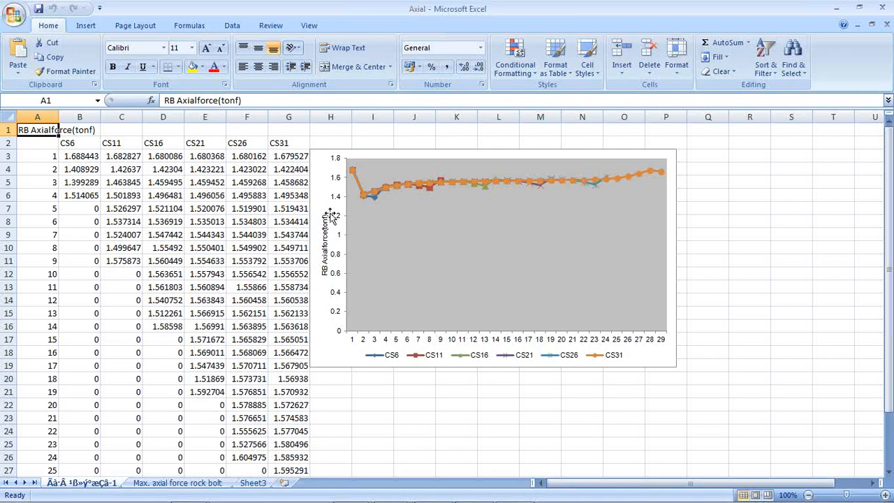
Examine the RB Axialforce stage values and their line chart, and close the workbook.
left_click_drag(80, 156, 248, 429)
left_click(368, 286)
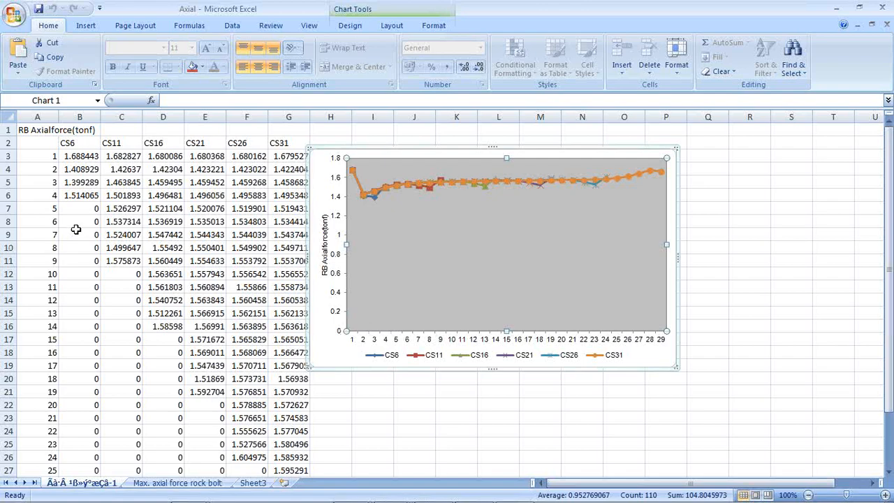
left_click(883, 8)
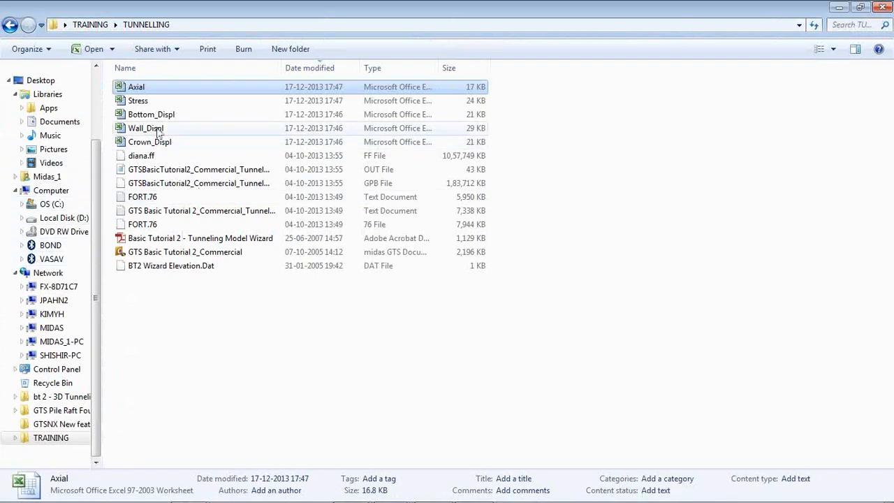
Open the Stress workbook, examine the Sigma2 stress values and chart for CS6 to CS31, and minimize Excel.
double_click(168, 102)
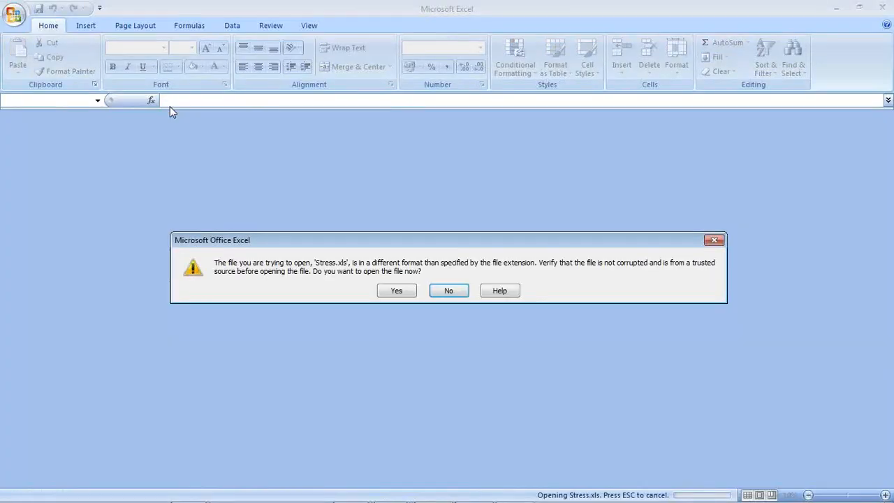
left_click(391, 292)
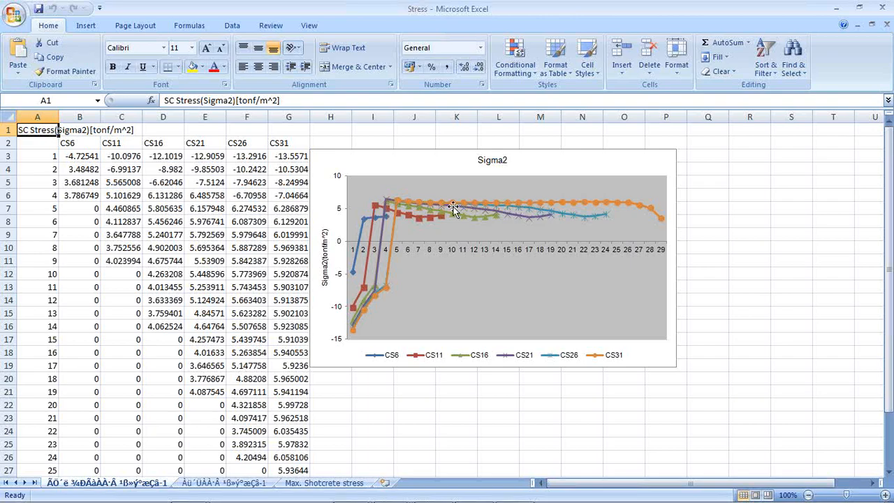
left_click(836, 8)
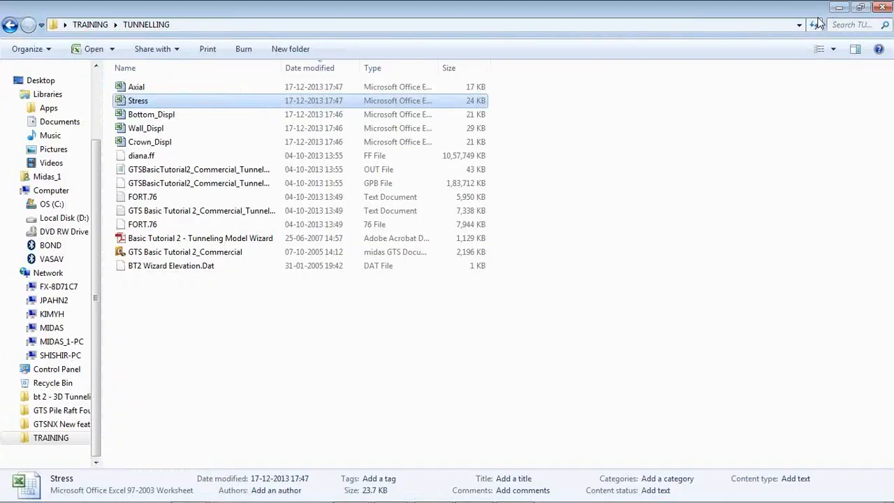
Select the Bottom_Displ, Wall_Displ and Crown_Displ workbooks one after another in the TUNNELLING folder.
left_click(283, 119)
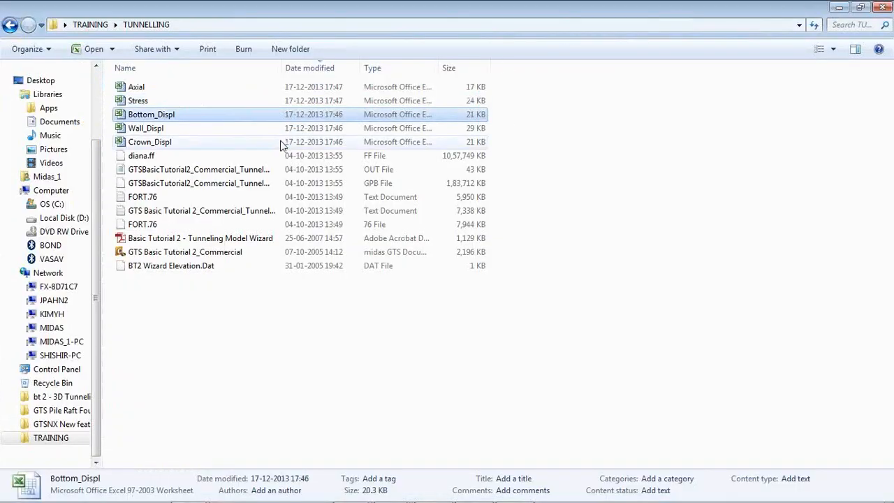
left_click(182, 128)
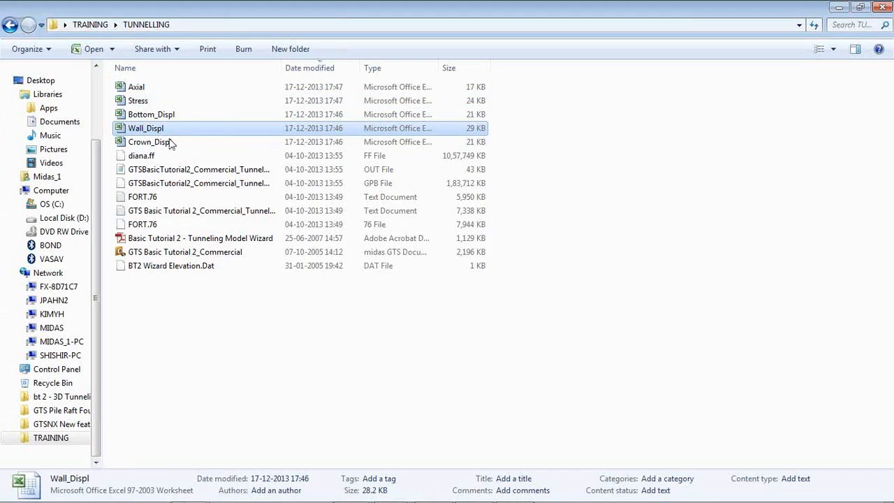
left_click(169, 144)
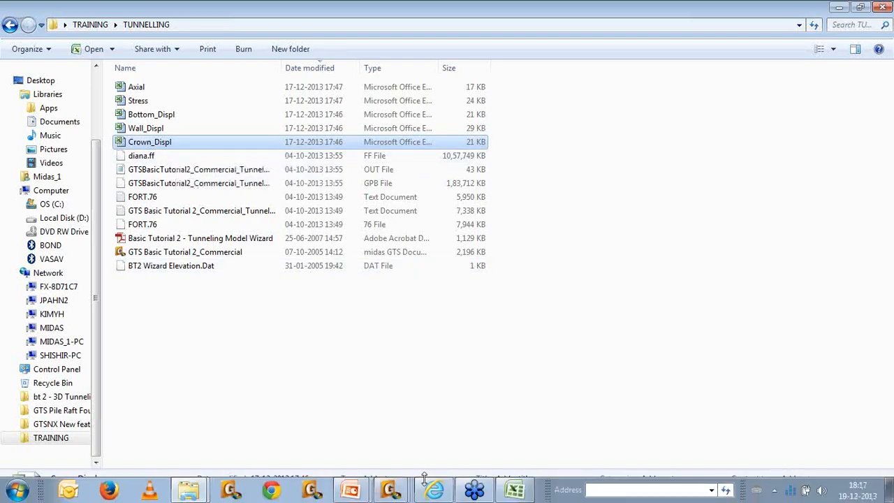
Switch to the GTS Basic Tutorial 2_Commercial model in midas GTS and orbit the soil stress contour into a 3D view.
mouse_move(391, 489)
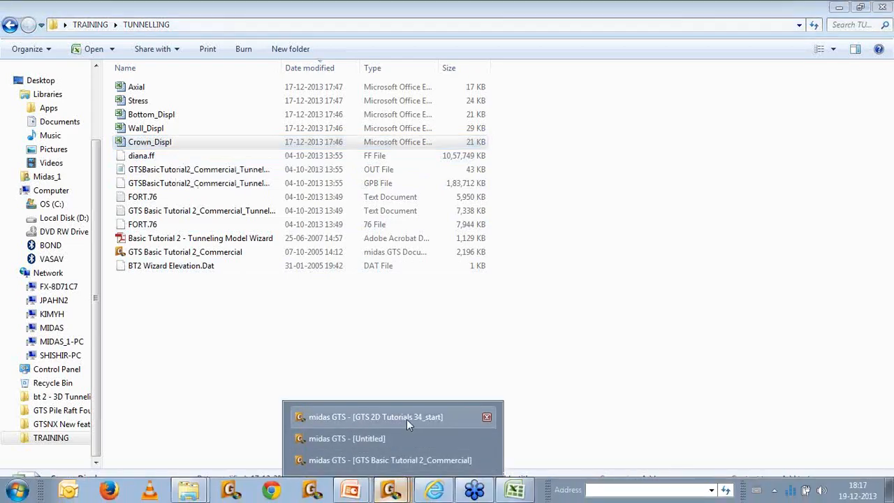
left_click(407, 420)
mouse_move(391, 489)
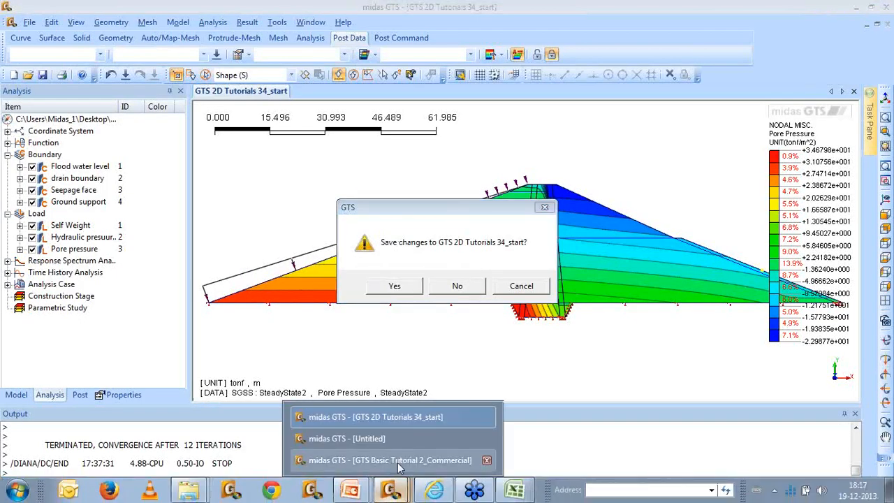
left_click(399, 461)
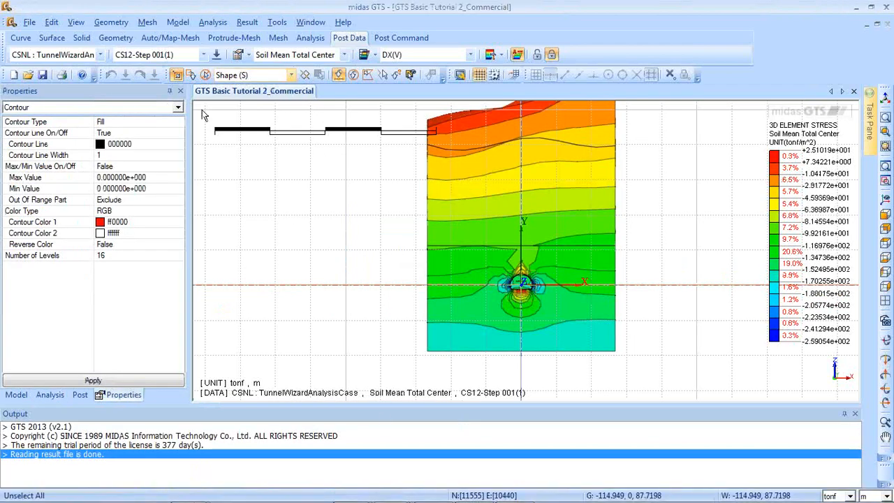
middle_click_drag(683, 158, 624, 196)
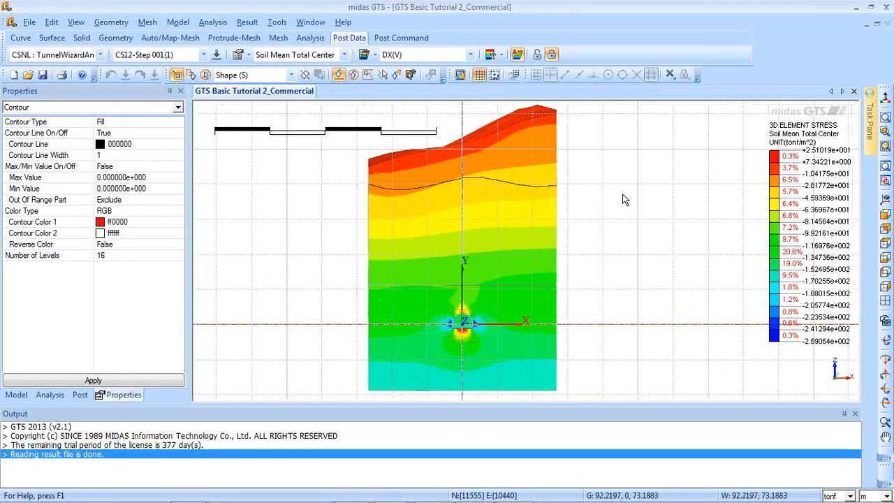
middle_click_drag(587, 236, 585, 243)
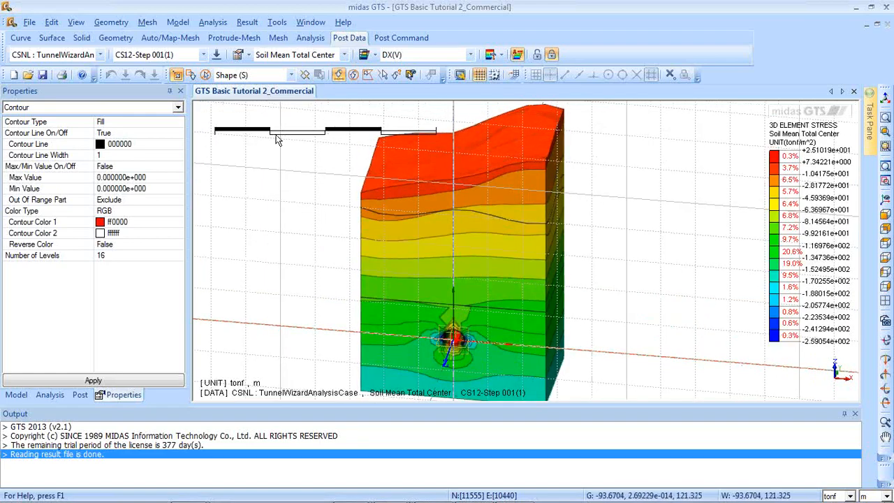
Open Extract Result for the TunnelWizardAnalysisCase set, examine its step and nodal extraction options, and close it.
left_click(246, 23)
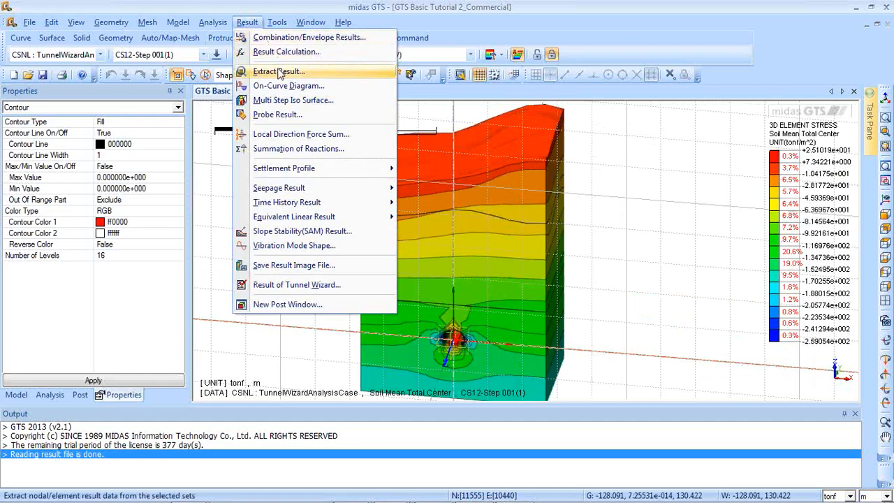
left_click(279, 72)
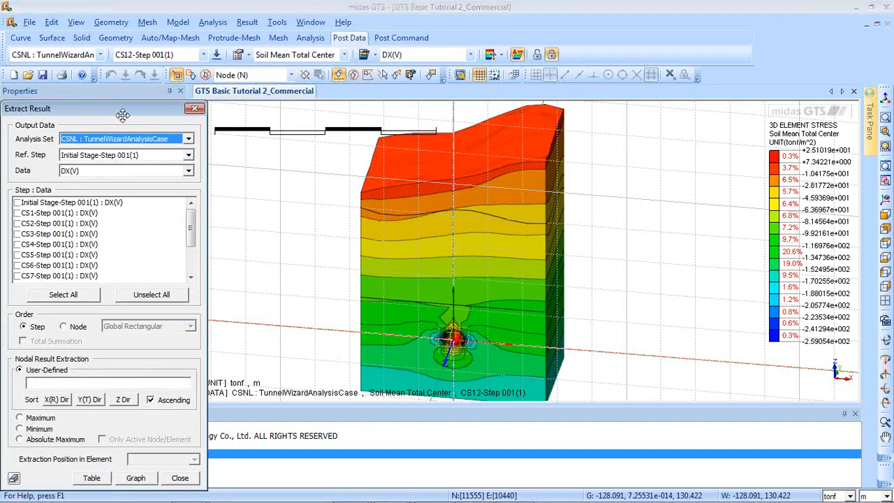
left_click_drag(122, 91, 172, 56)
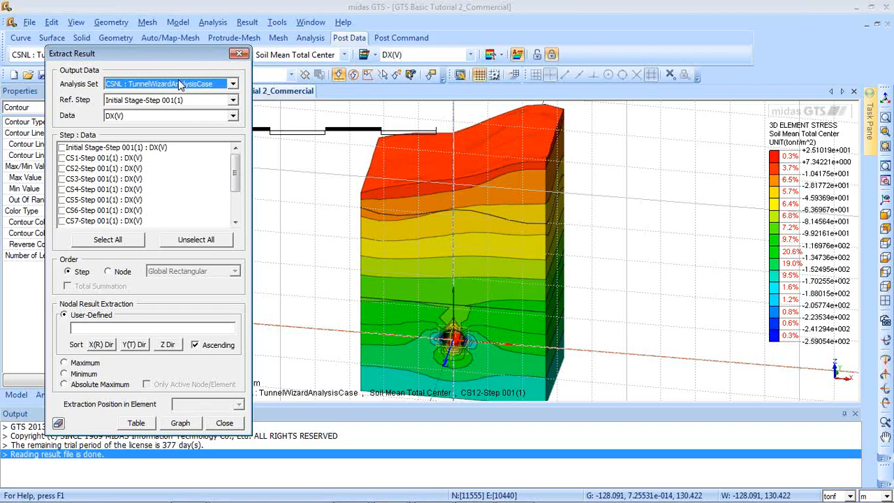
left_click(179, 81)
left_click(179, 83)
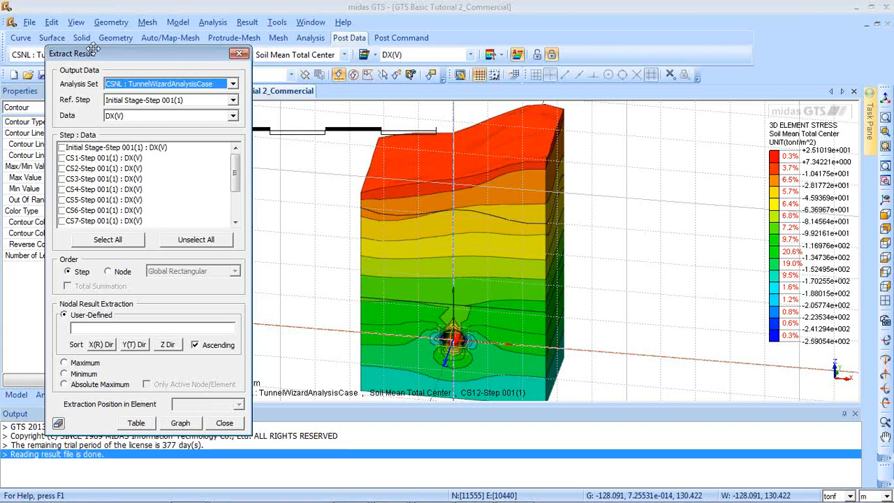
left_click(238, 55)
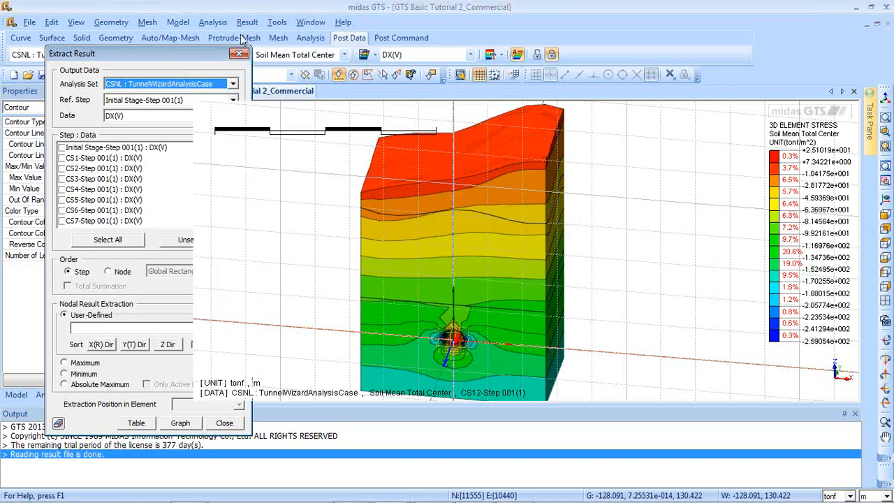
Define a 2-point On-Curve Diagram line on the model's front face from -21.36, 0, 69.1056 to 32.0399, 2, 41.2819, and close the dialog.
left_click(247, 22)
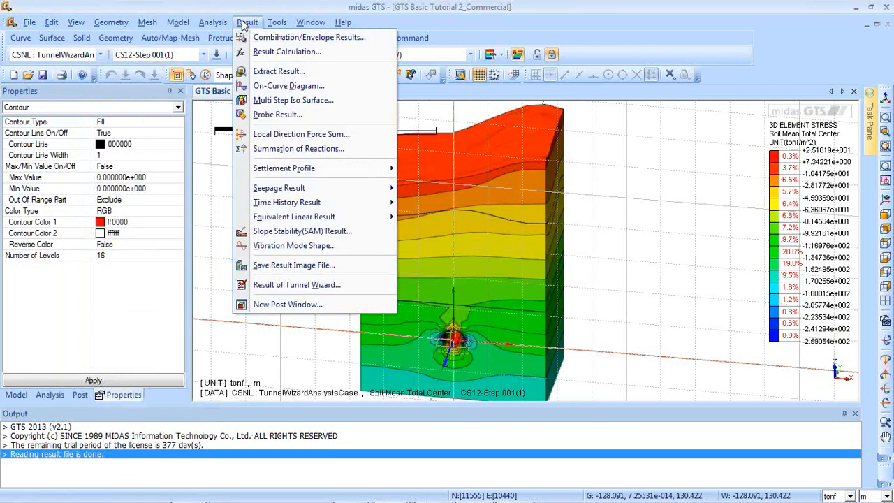
left_click(277, 86)
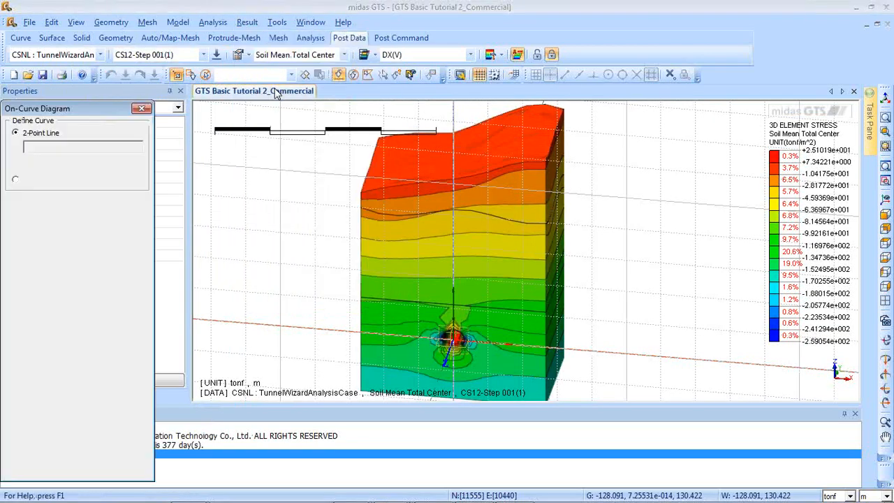
left_click(44, 149)
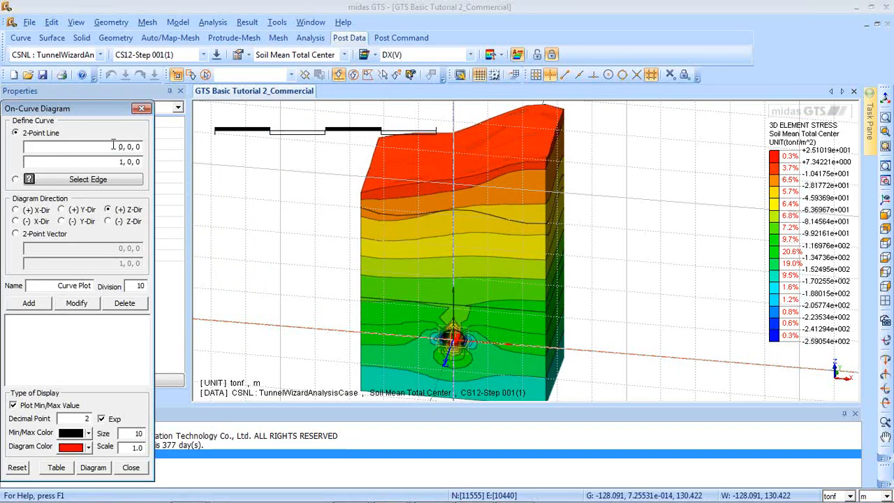
left_click(416, 234)
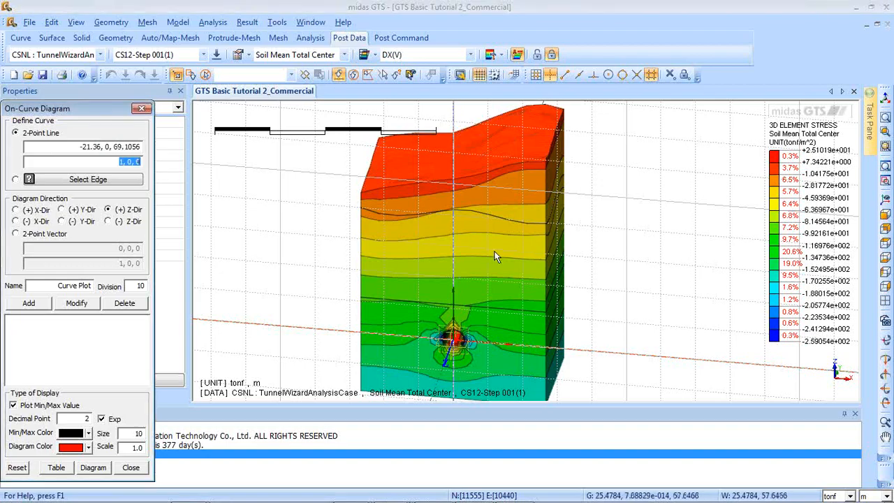
left_click(506, 274)
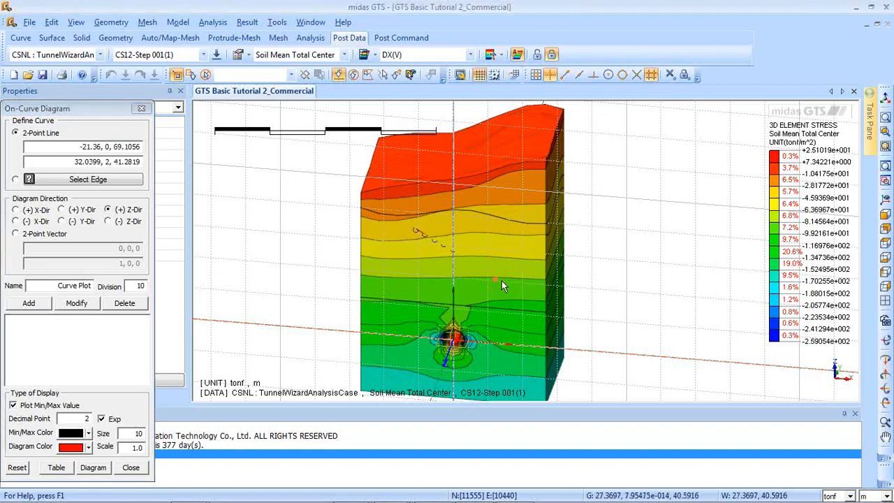
middle_click_drag(504, 280, 513, 260)
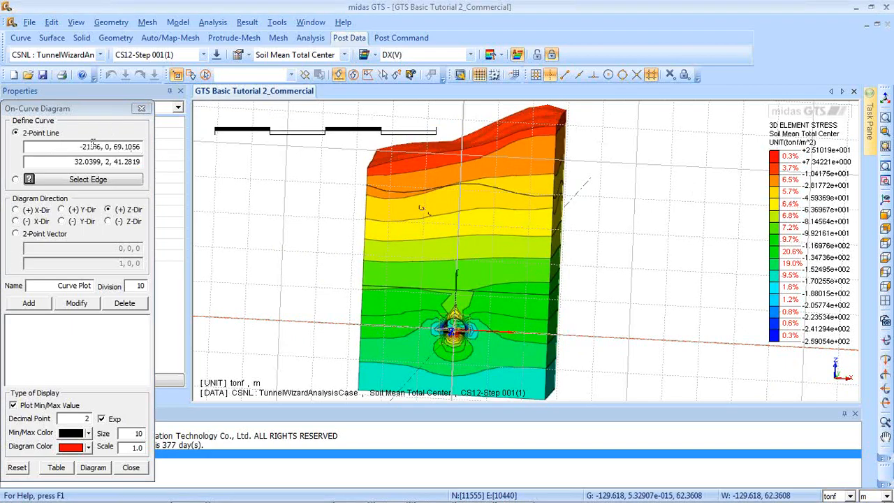
left_click(141, 109)
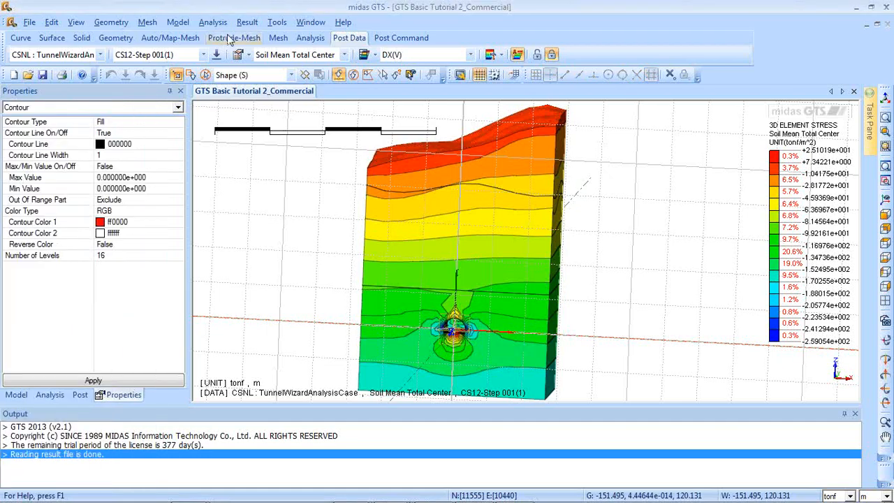
left_click(244, 23)
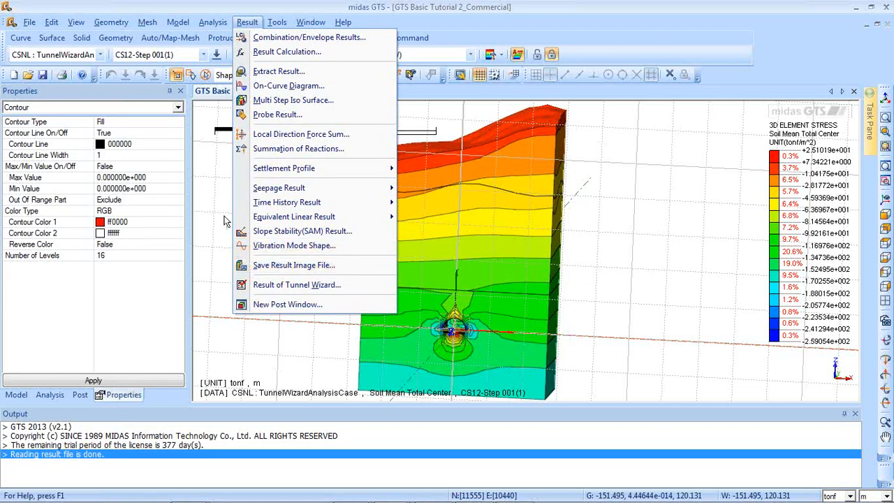
left_click(206, 200)
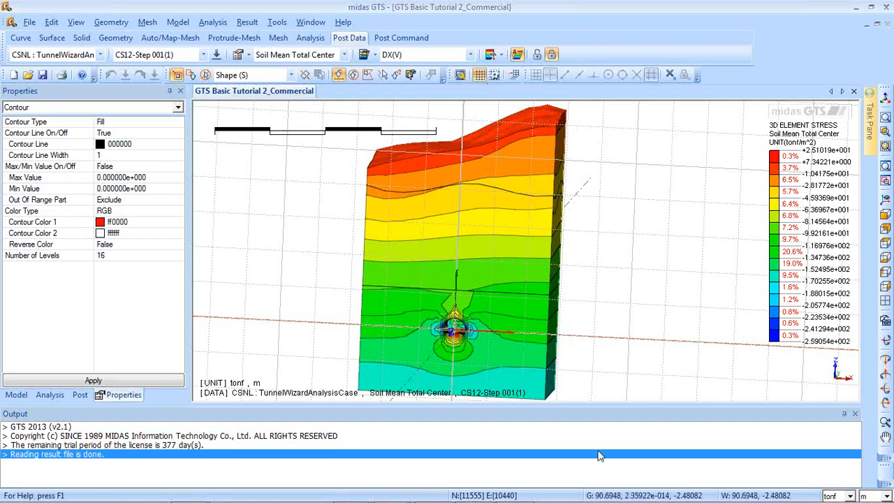
Close the GTS 2D Tutorials 34_start project without saving its changes.
mouse_move(361, 493)
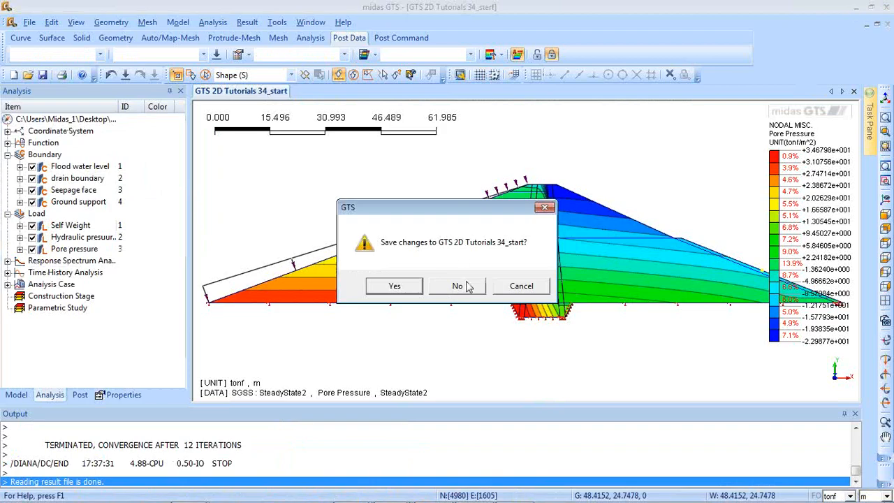
left_click(457, 286)
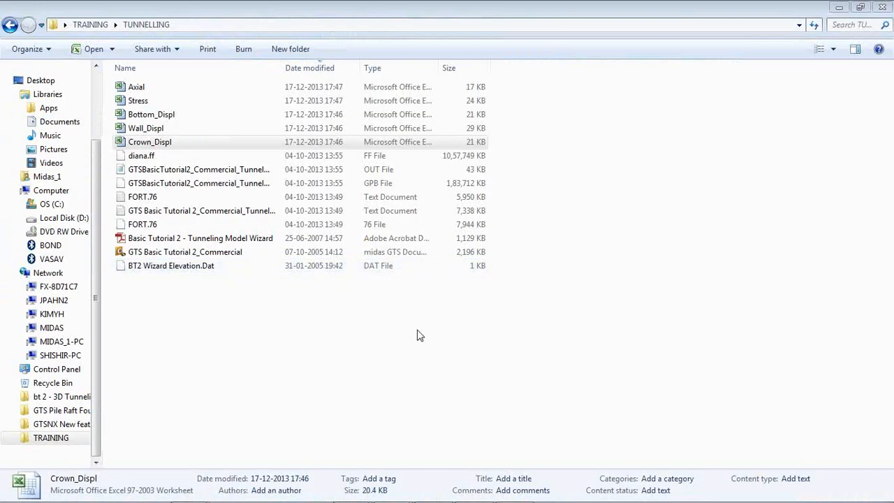
Switch to the GTSNX_newfeatures_webinar presentation in PowerPoint and start its slide show from slide 3.
mouse_move(355, 492)
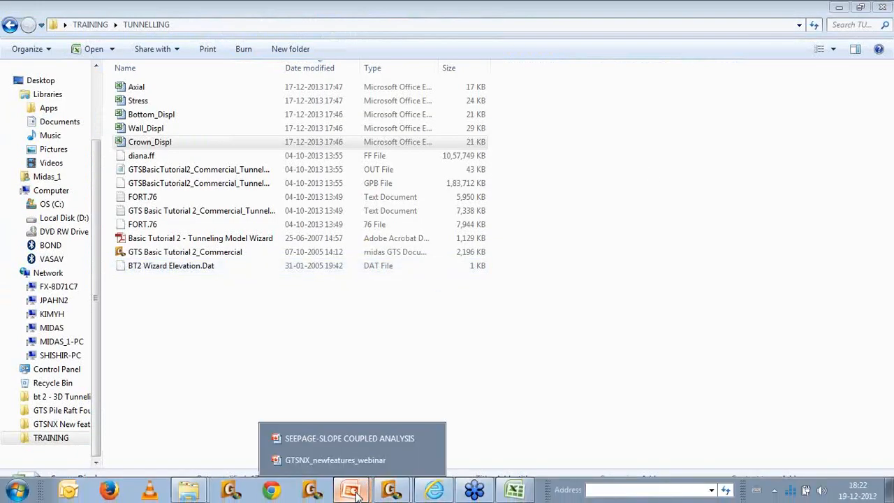
left_click(368, 462)
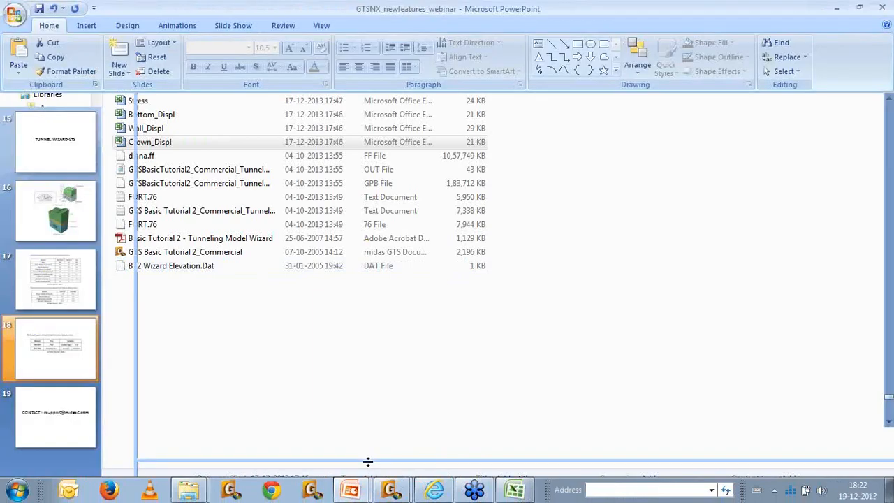
scroll(110, 195, "up", 5)
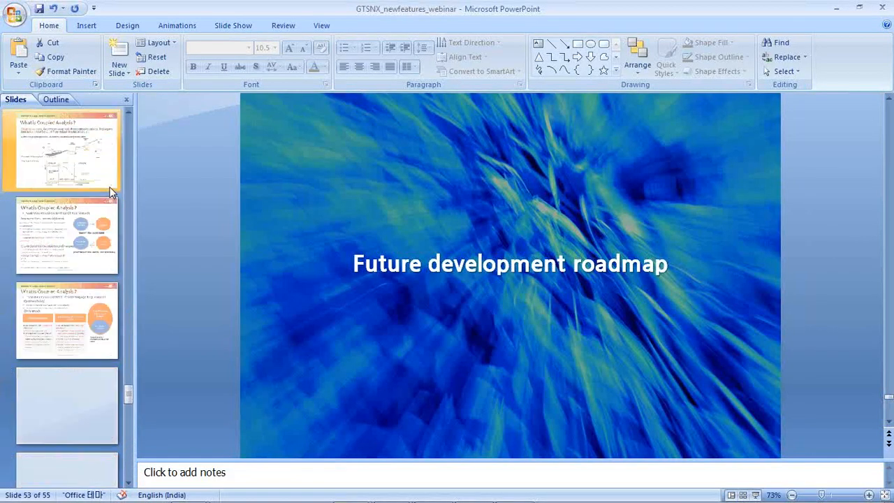
left_click_drag(129, 364, 128, 125)
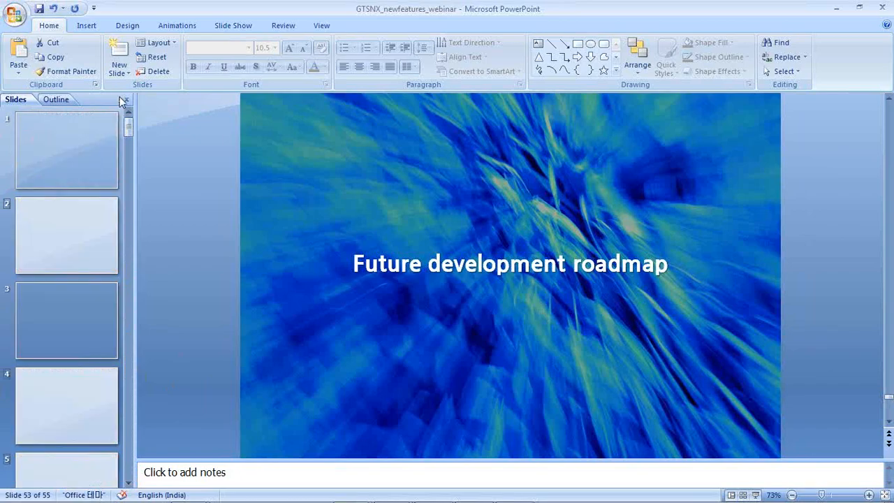
left_click(90, 146)
left_click(101, 249)
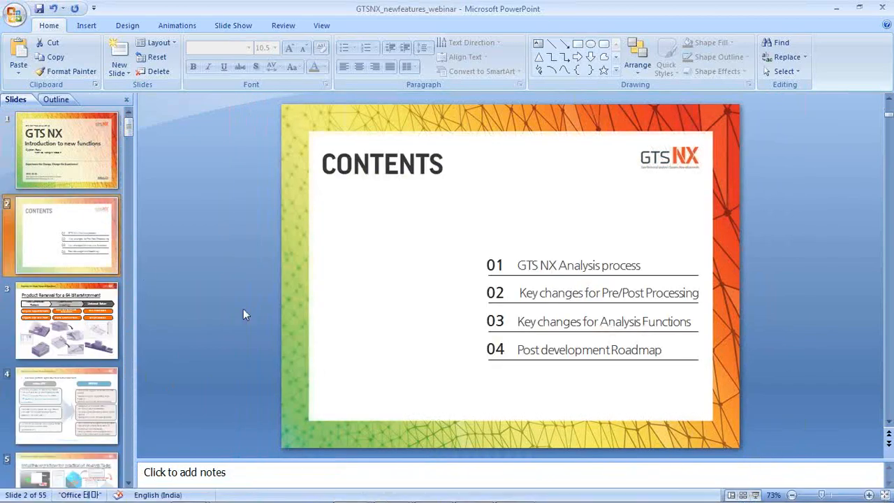
left_click(76, 296)
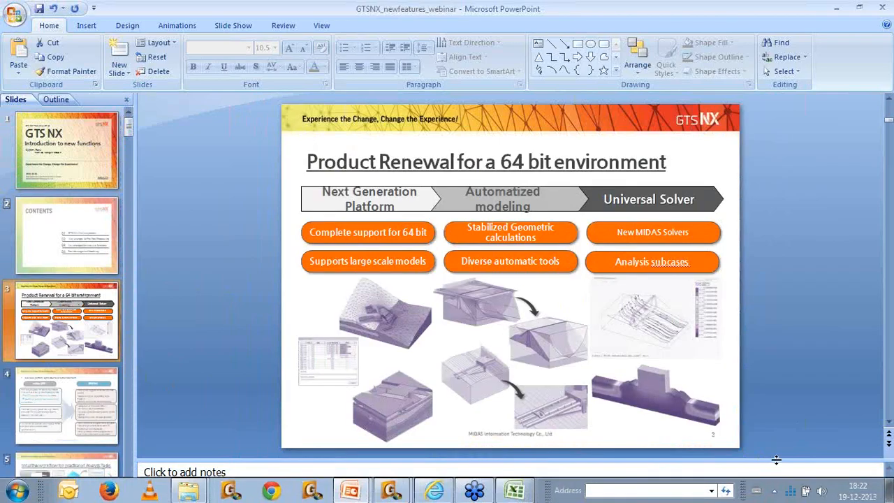
left_click(755, 494)
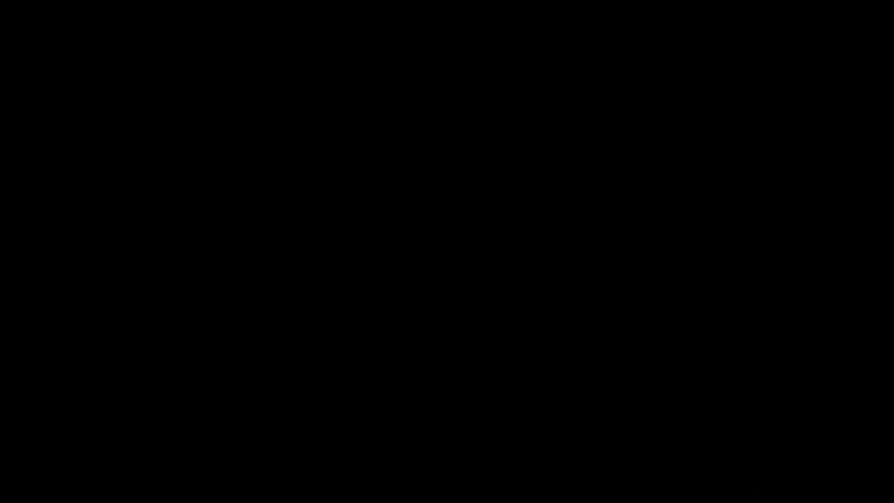